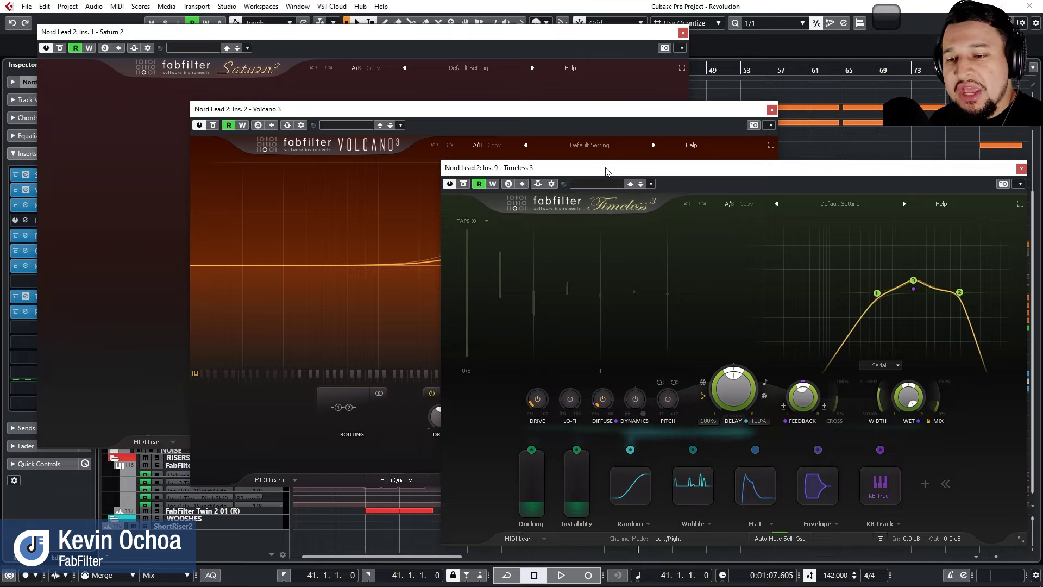
Start playback and inspect Nord Lead 2's Volcano 3 in full screen, showing its modulation section and EG 1 envelope.
key(space)
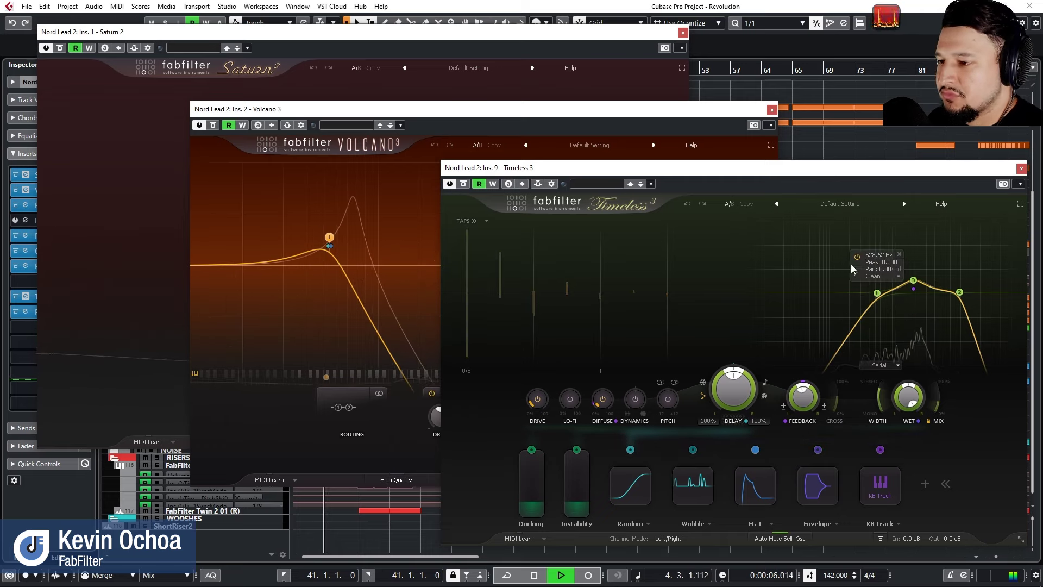
click(685, 154)
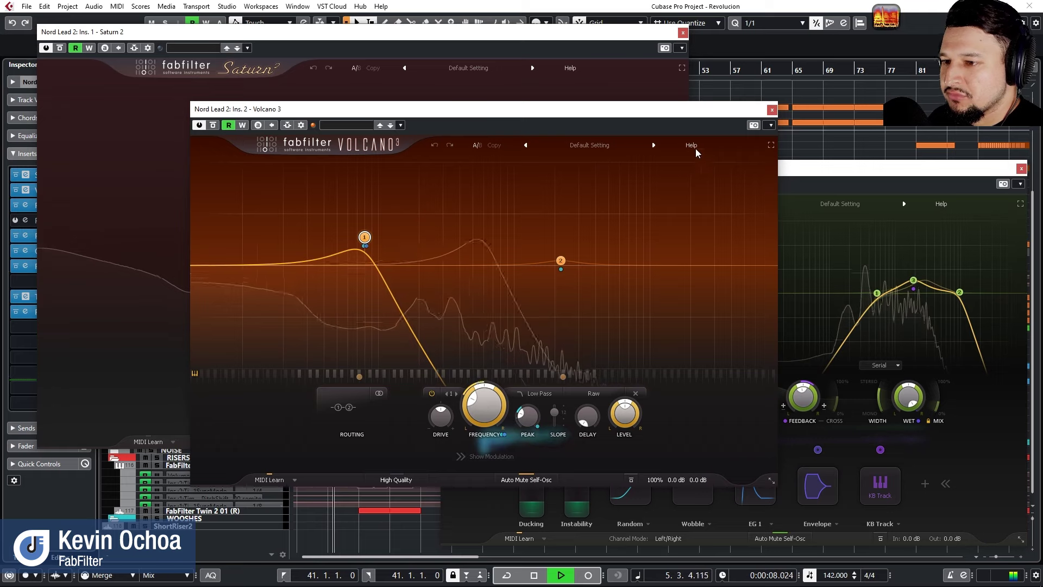
click(770, 145)
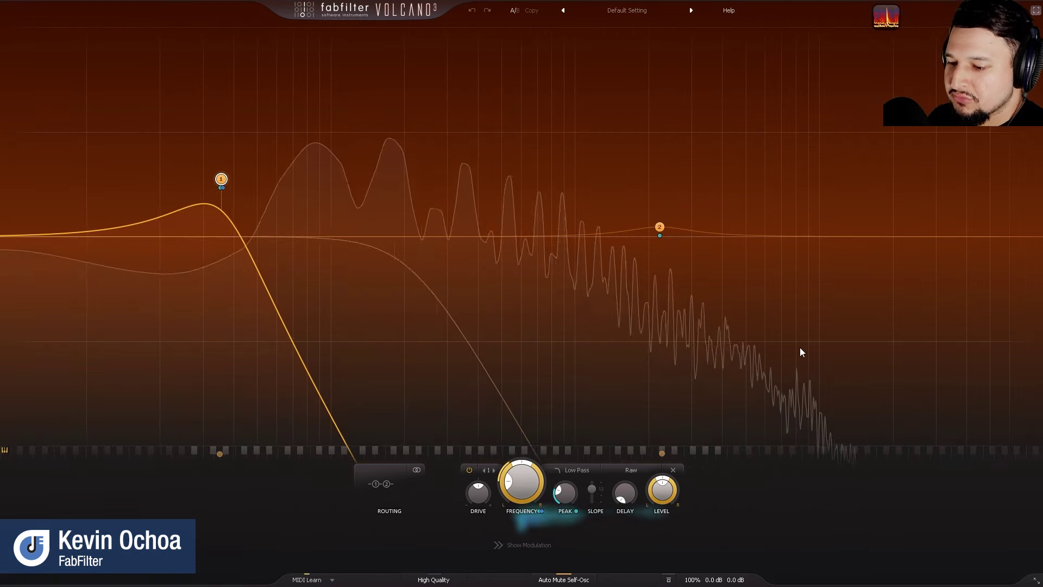
click(523, 544)
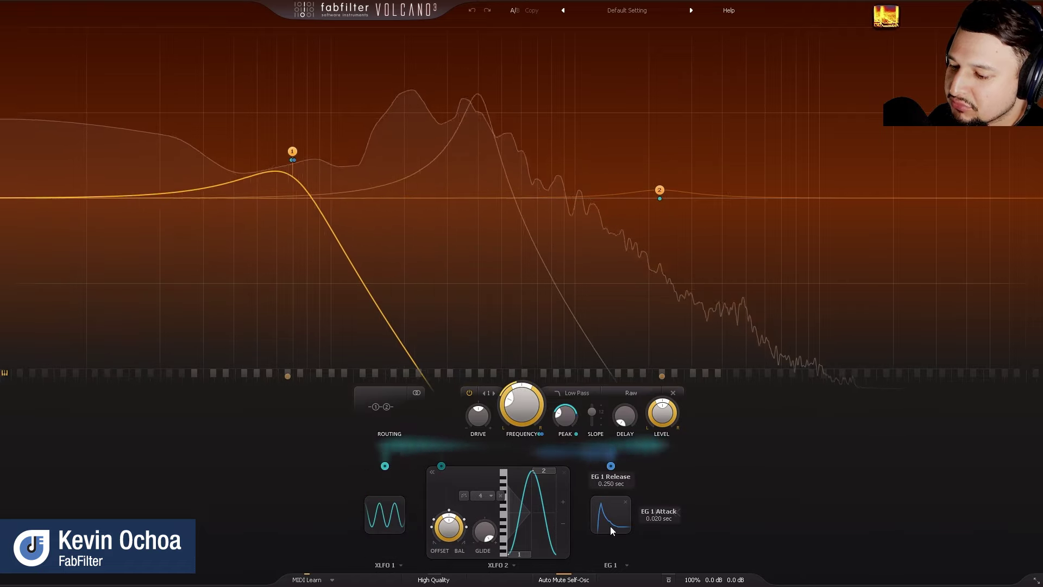
mouse_move(610, 526)
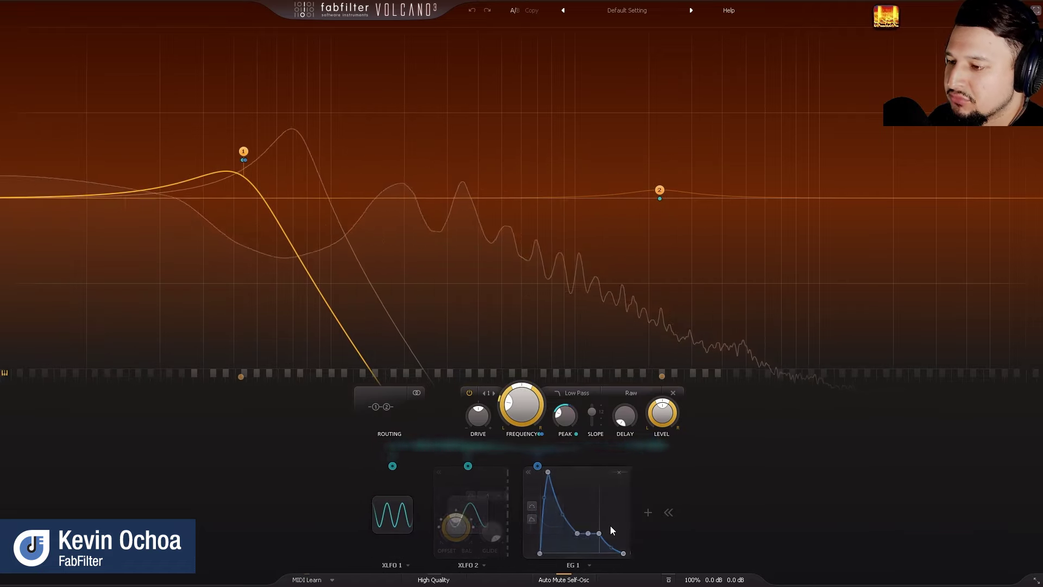
click(1035, 12)
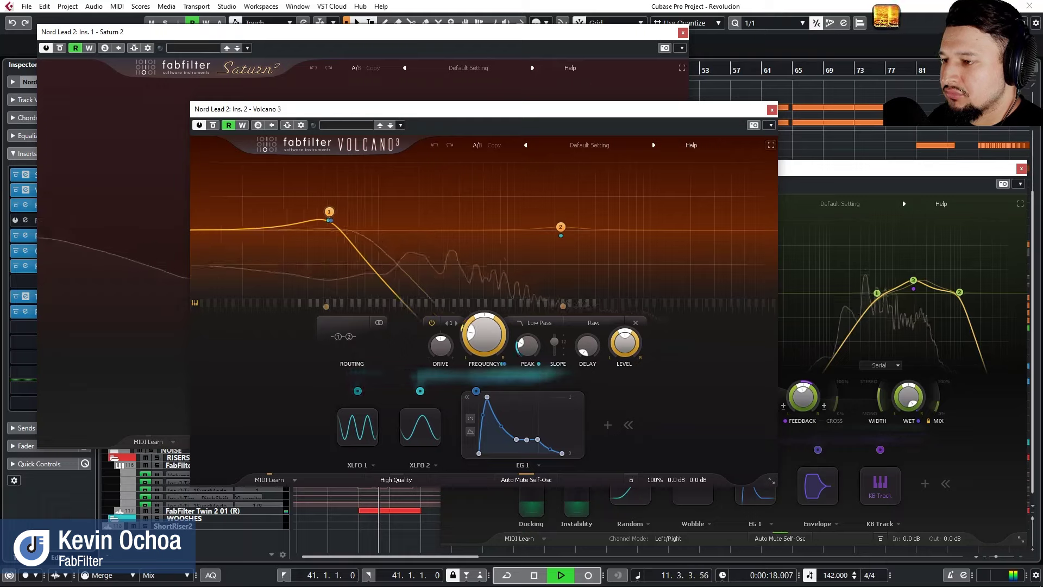
View the Saturn 2 and Timeless 3 inserts of Nord Lead 2 in full screen, restoring each to its window.
click(524, 56)
click(682, 67)
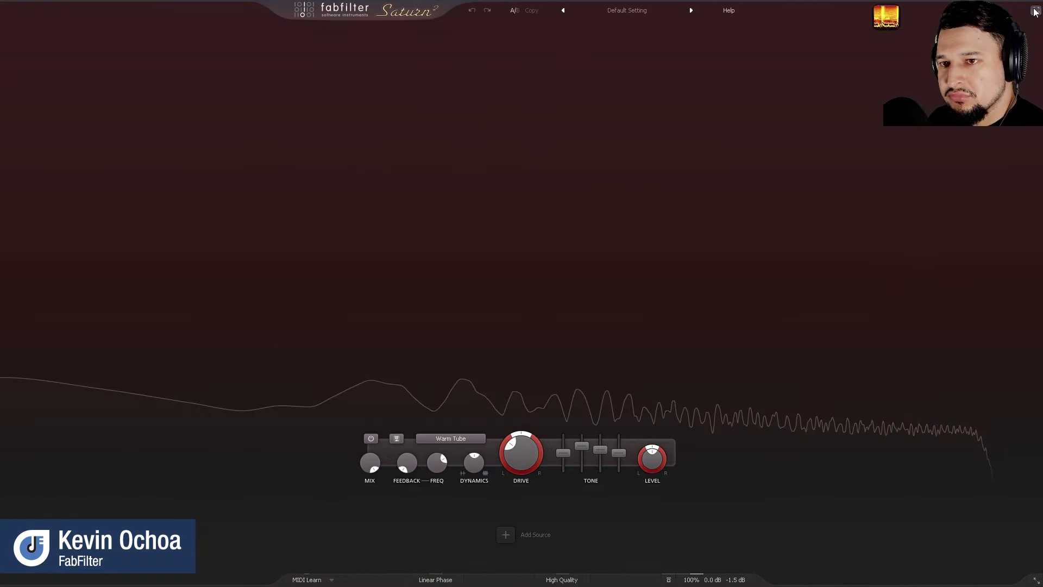
key(Escape)
click(1022, 194)
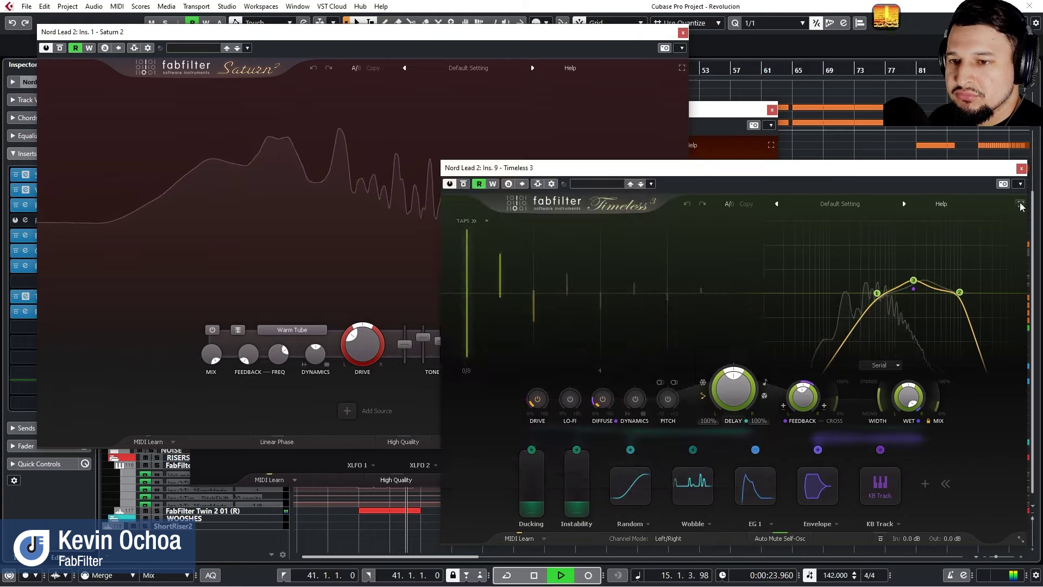
click(1020, 203)
key(Escape)
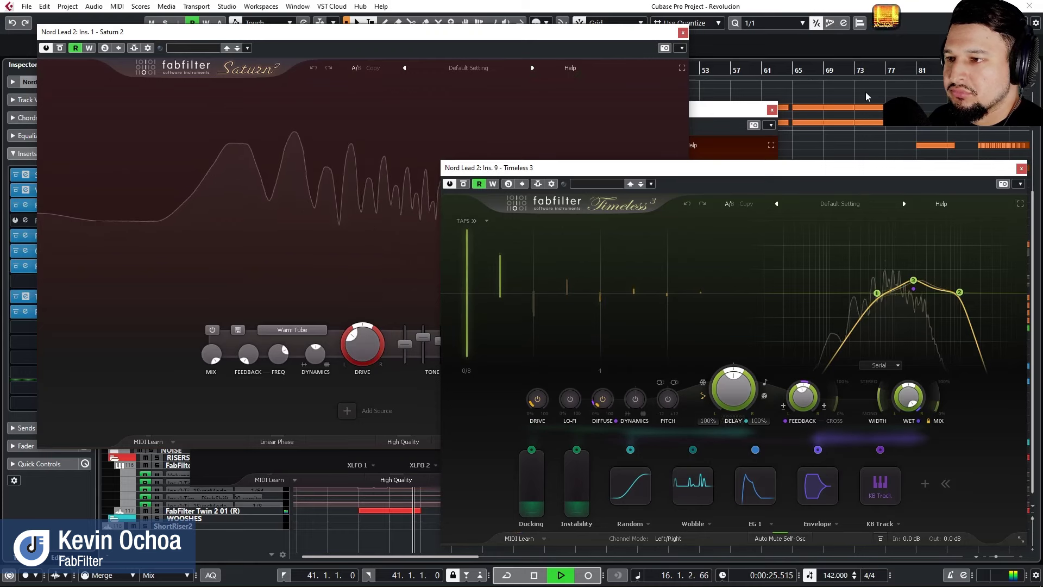
Close the Timeless 3, Volcano 3 and Saturn 2 plug-in windows to uncover the arrangement.
click(1021, 168)
click(774, 114)
click(772, 110)
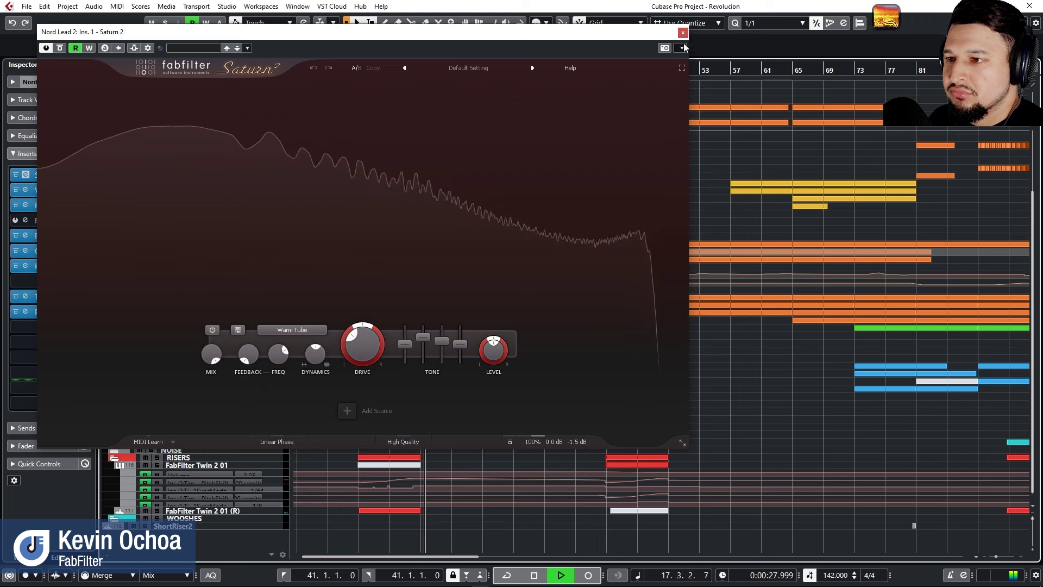
click(683, 33)
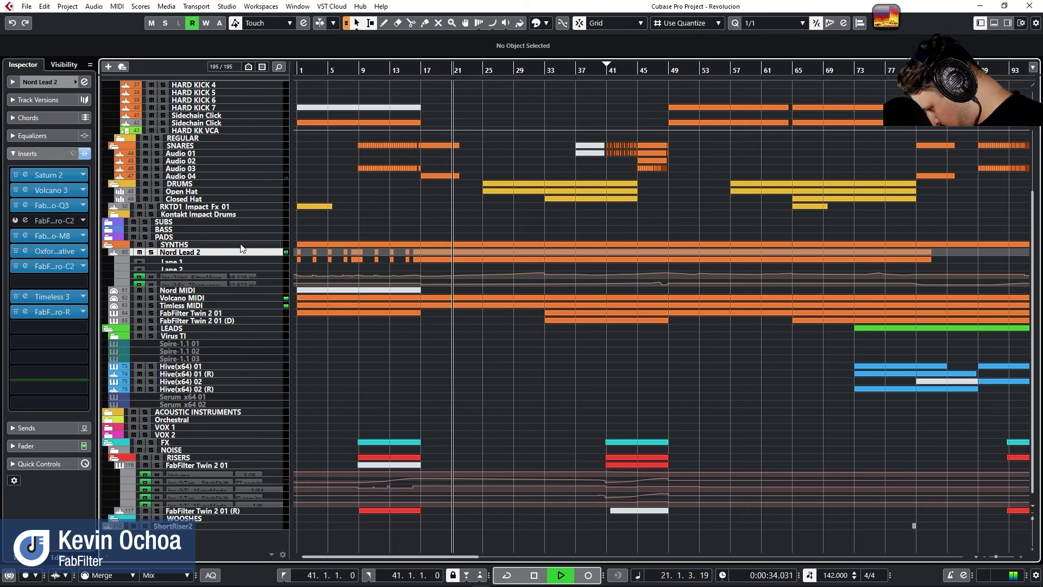
Look over the Nord Lead 2 track and enlarge its Volcano 3 Filter 1 frequency automation lane.
scroll(265, 254, up, 2)
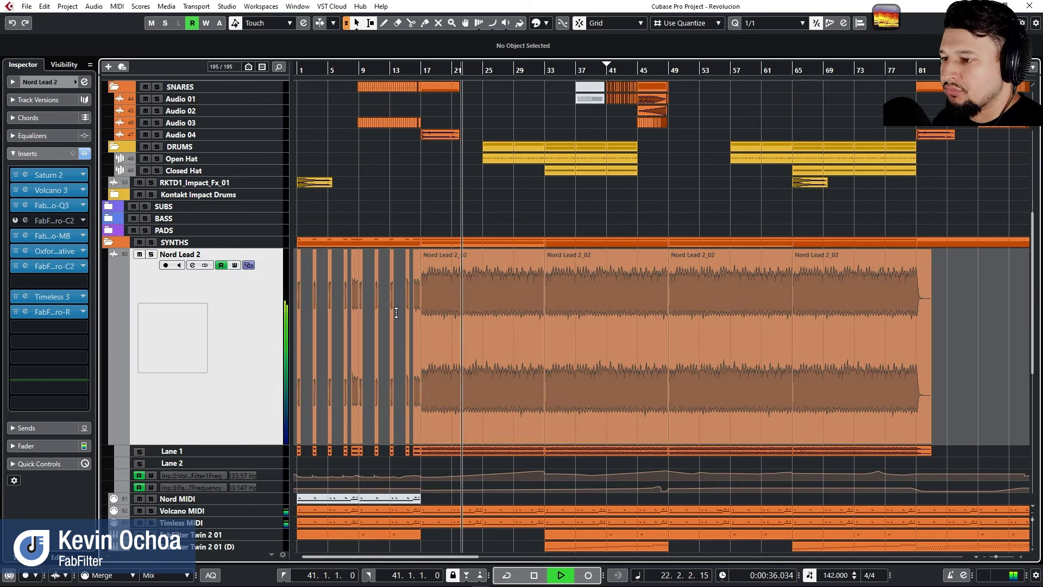
scroll(423, 323, up, 2)
scroll(363, 233, down, 4)
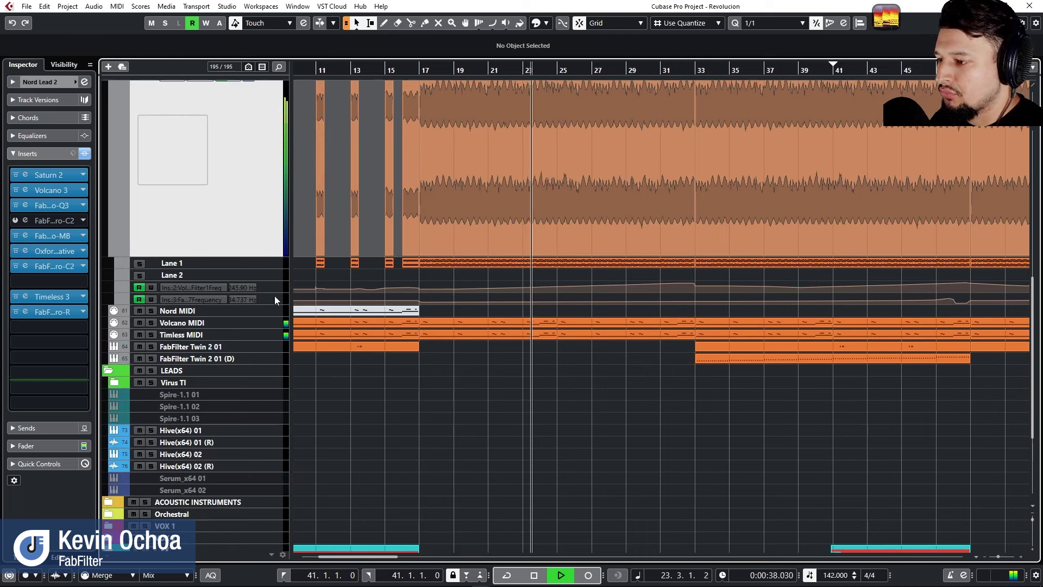
click(276, 286)
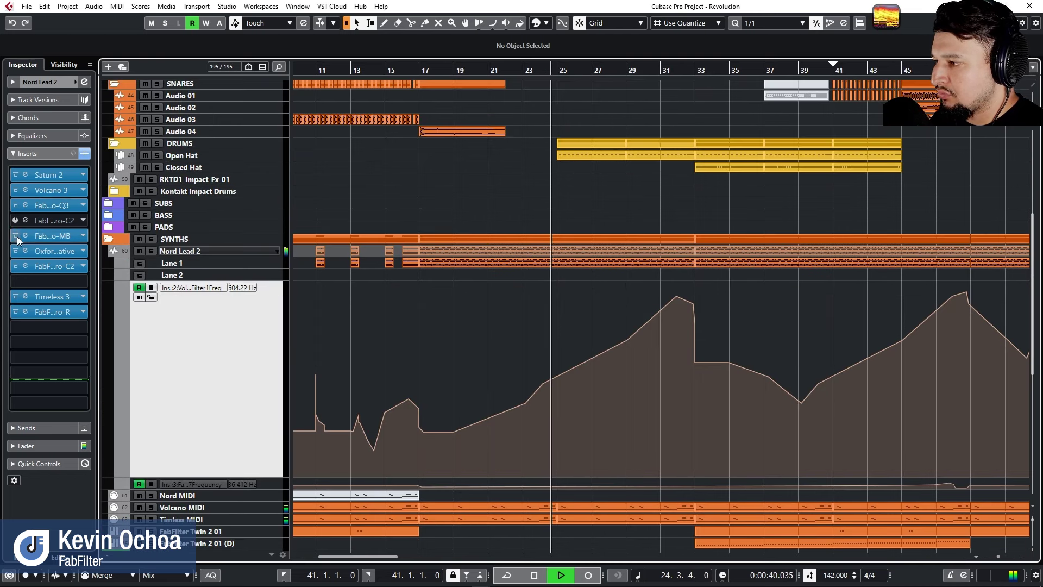
Compare Nord Lead 2's Volcano 3 with its frequency automation using a smaller plug-in window, inspect EG 1, and close the plug-in.
click(48, 194)
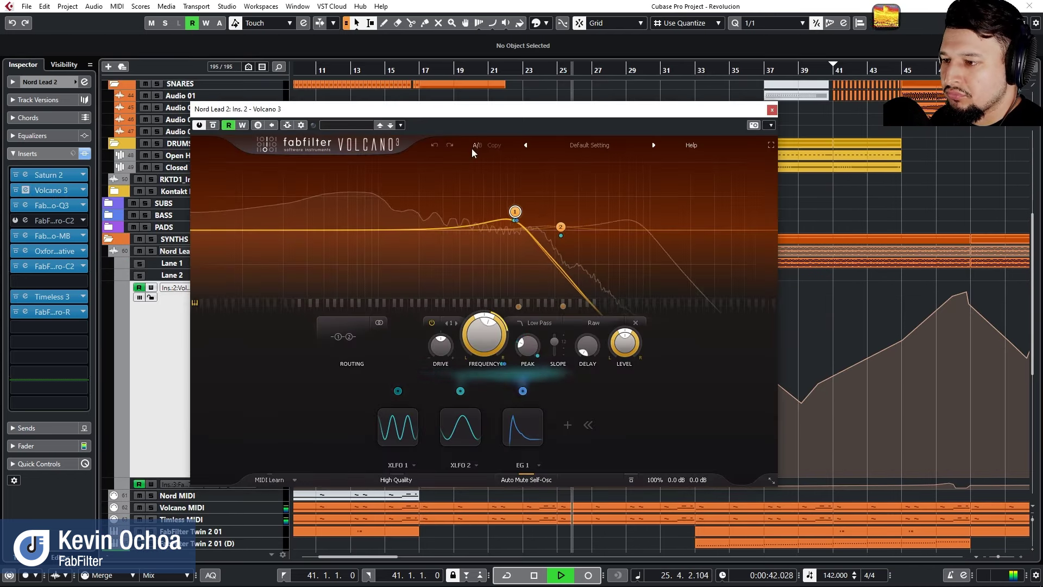
drag(495, 114, 453, 39)
click(730, 405)
click(751, 430)
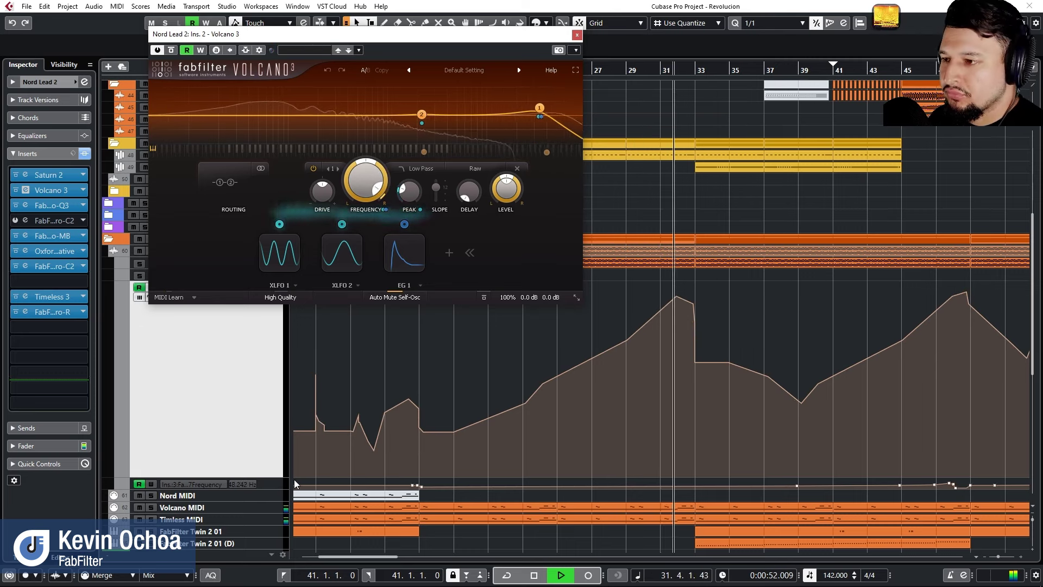
mouse_move(298, 477)
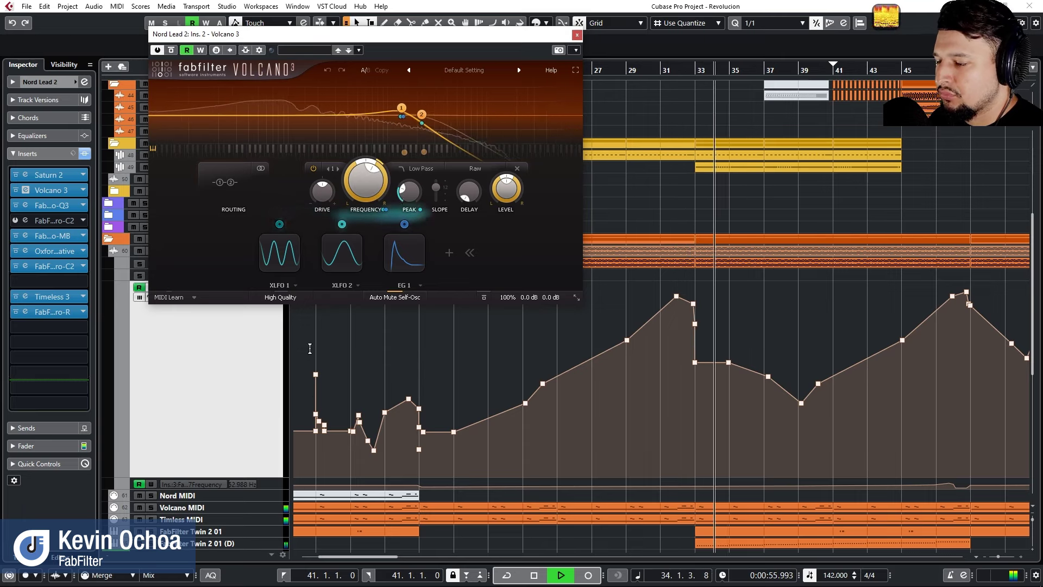
click(405, 263)
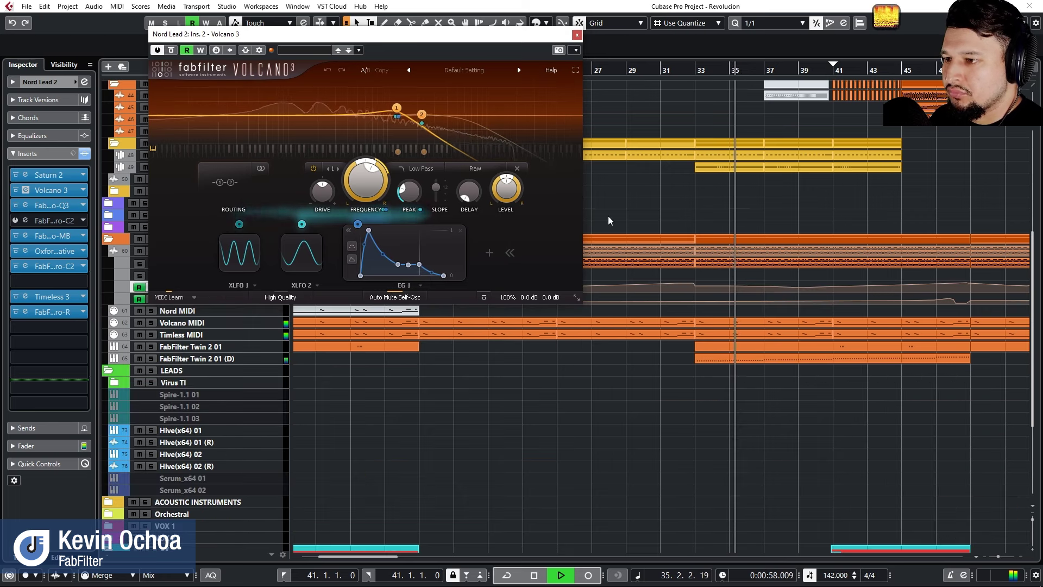
click(576, 34)
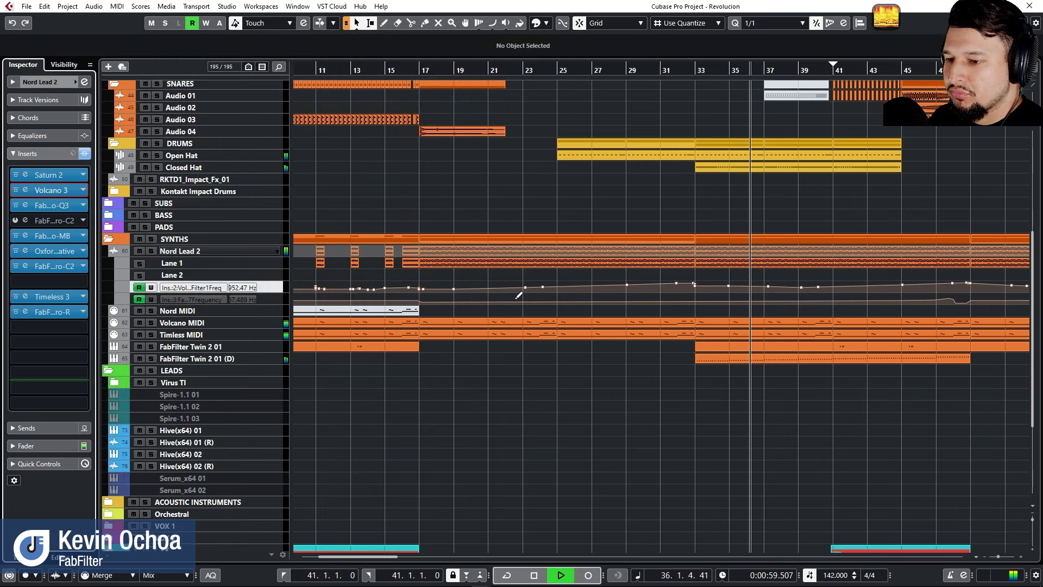
Inspect the Saturn 2 insert on the FabFilter Twin 2 01 (D) track in full screen and restore its window.
click(259, 361)
click(62, 166)
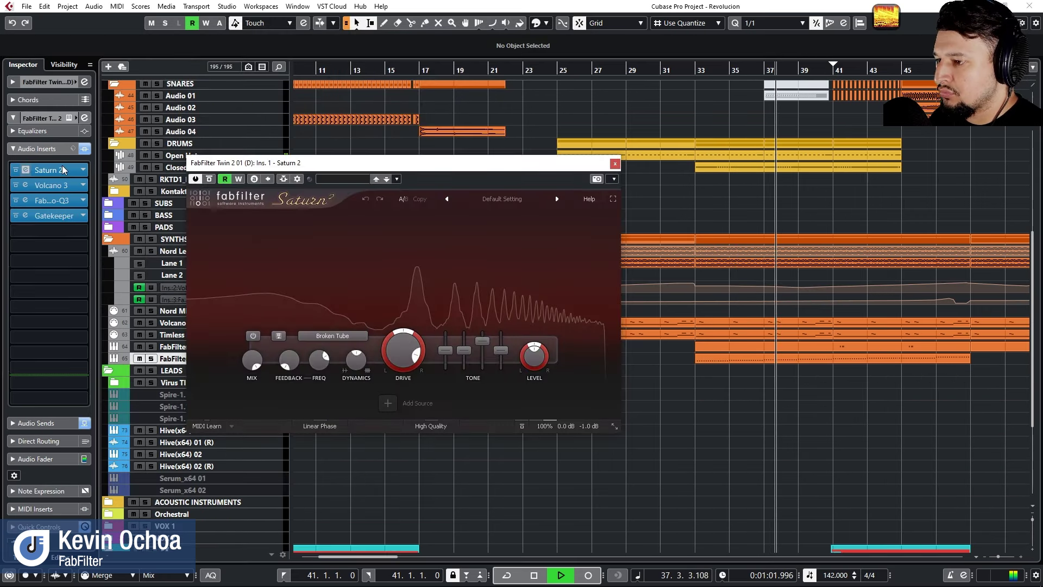
click(613, 198)
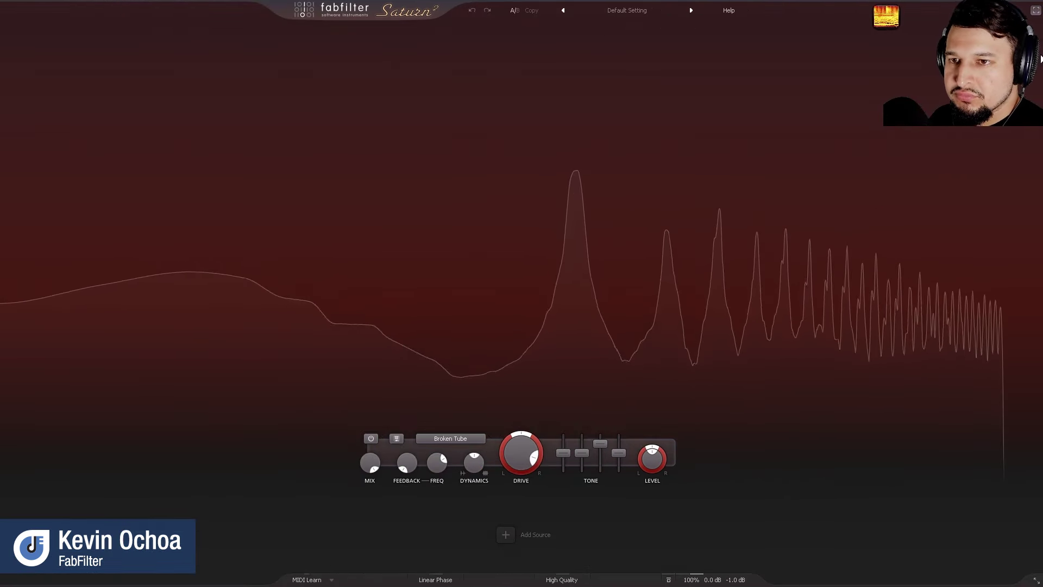
click(1035, 10)
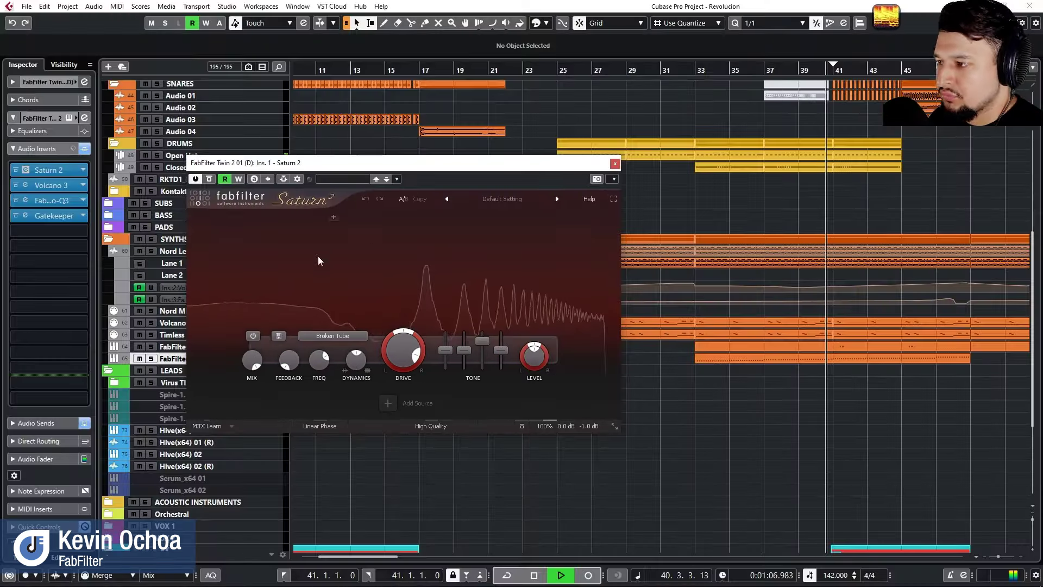
Inspect the Volcano 3 insert on FabFilter Twin 2 01 (D) in full screen, and close both plug-in windows.
click(50, 187)
click(750, 285)
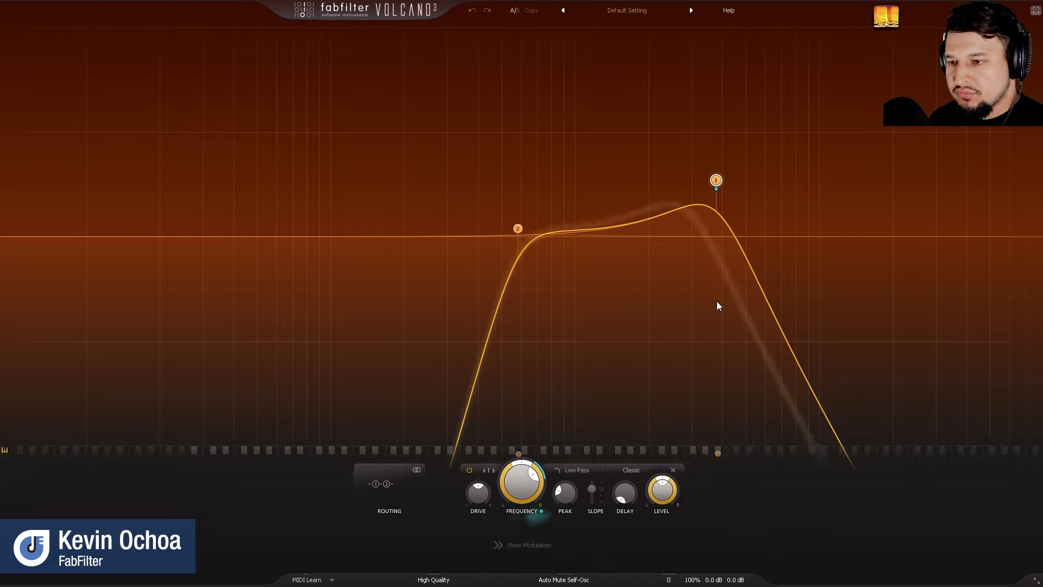
click(1035, 10)
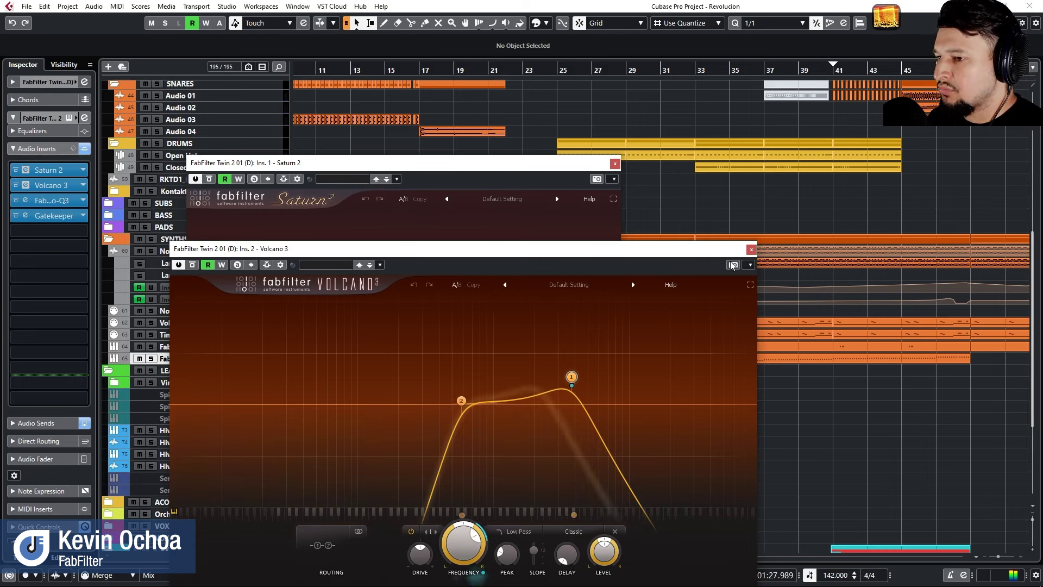
click(751, 250)
click(614, 163)
Show the Open Hat track's audio inserts, inspect its Timeless 3 delay, and close the plug-in.
scroll(613, 240, down, 5)
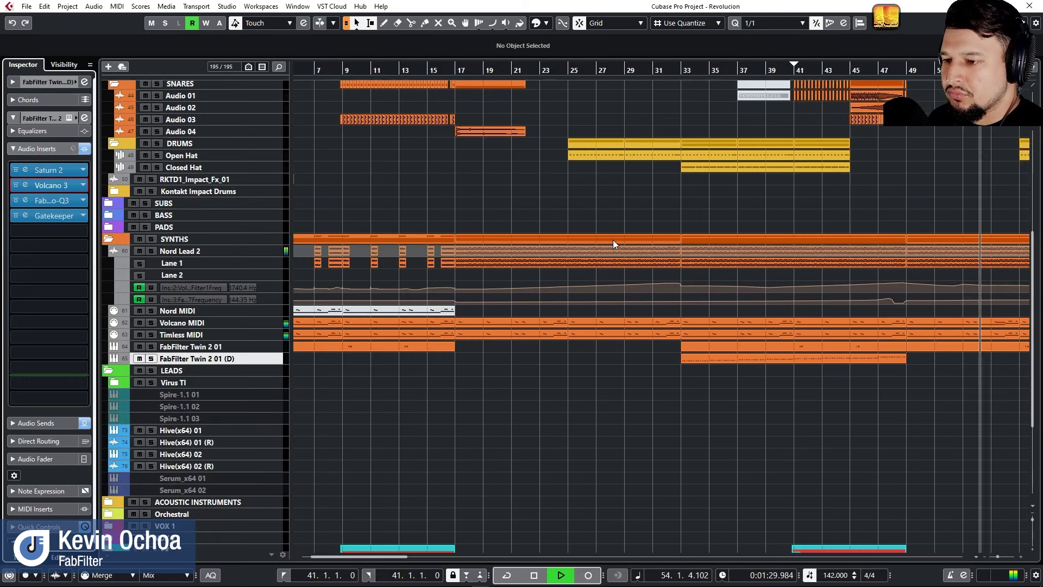
scroll(407, 309, up, 6)
scroll(415, 295, up, 5)
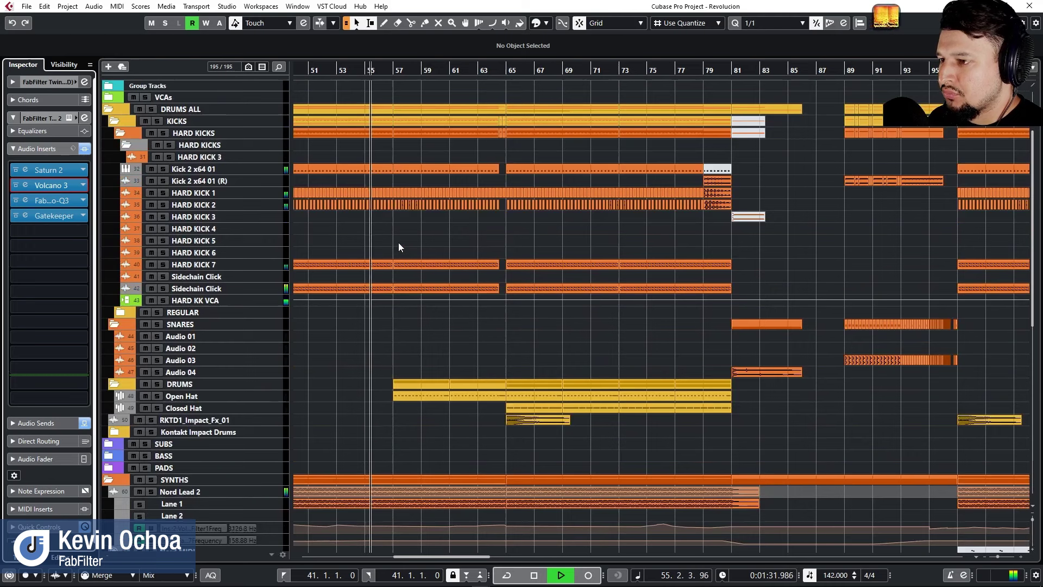
click(258, 400)
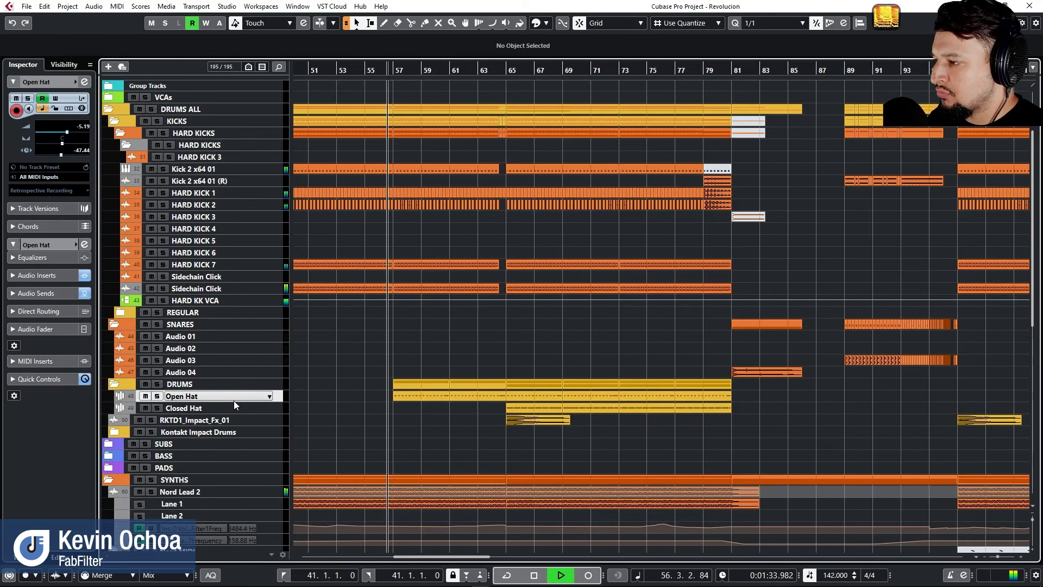
click(51, 275)
click(38, 296)
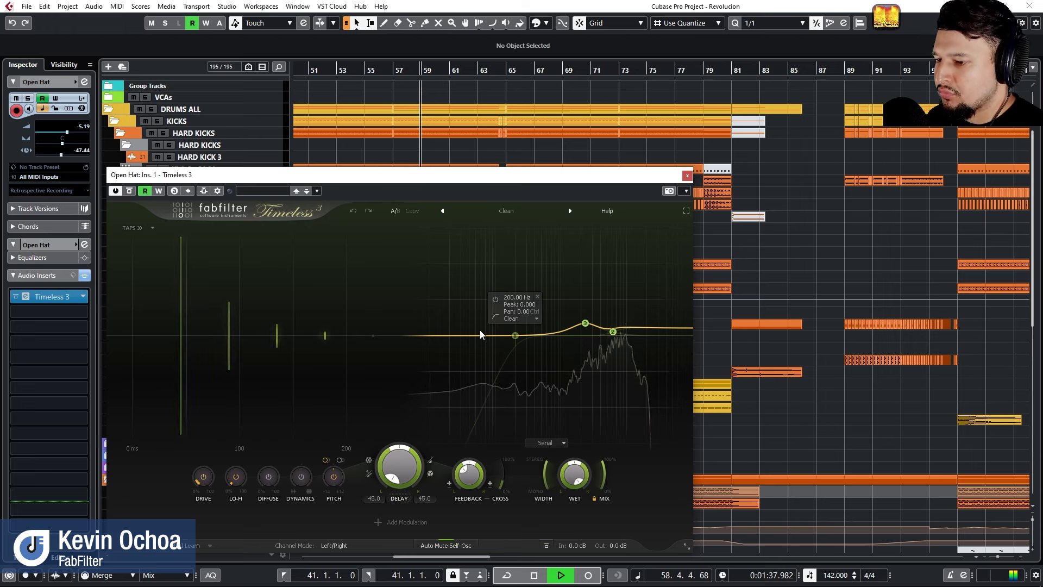
click(687, 176)
Reopen the Saturn 2 and Volcano 3 inserts of the Nord Lead 2 track.
scroll(542, 299, down, 8)
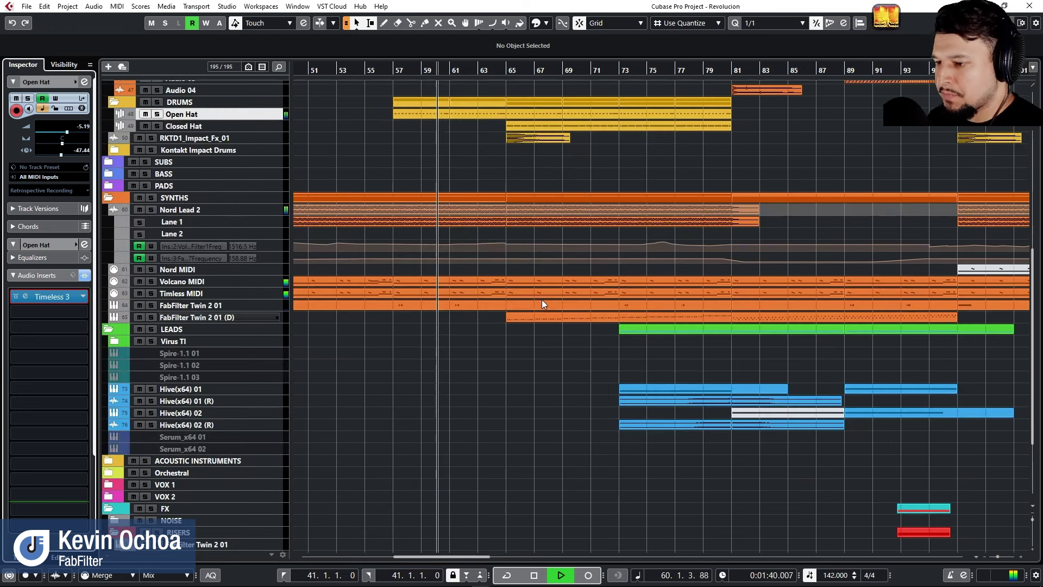
click(258, 215)
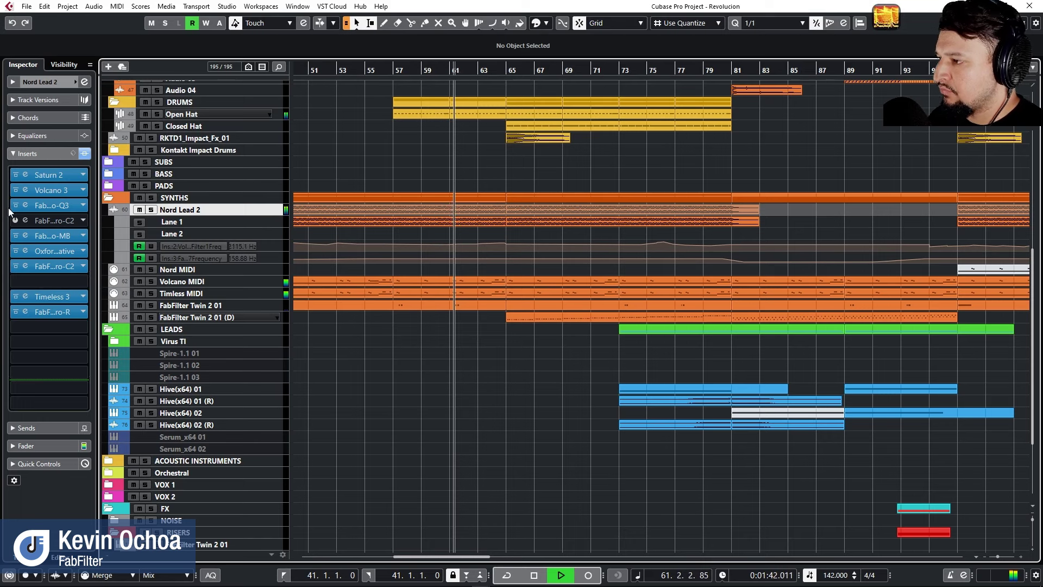
click(51, 175)
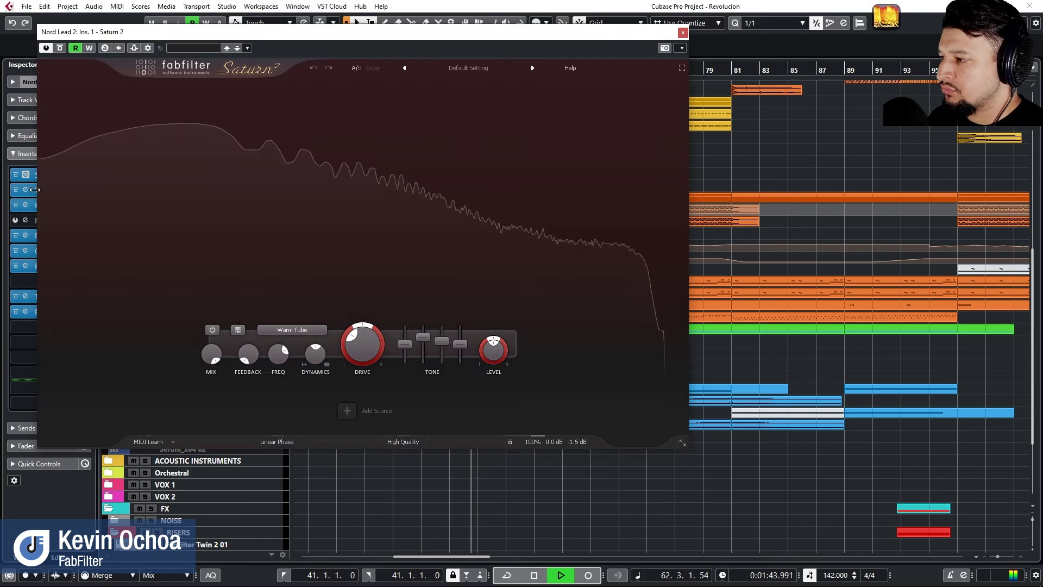
click(32, 191)
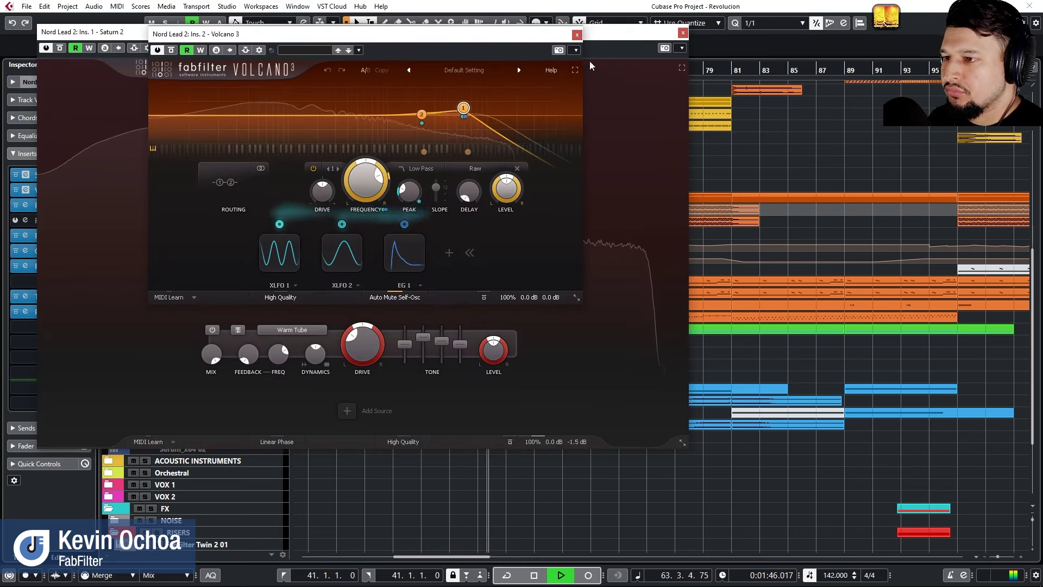
View Nord Lead 2's Volcano 3 in full screen, restore it, and enlarge its plug-in window.
click(575, 70)
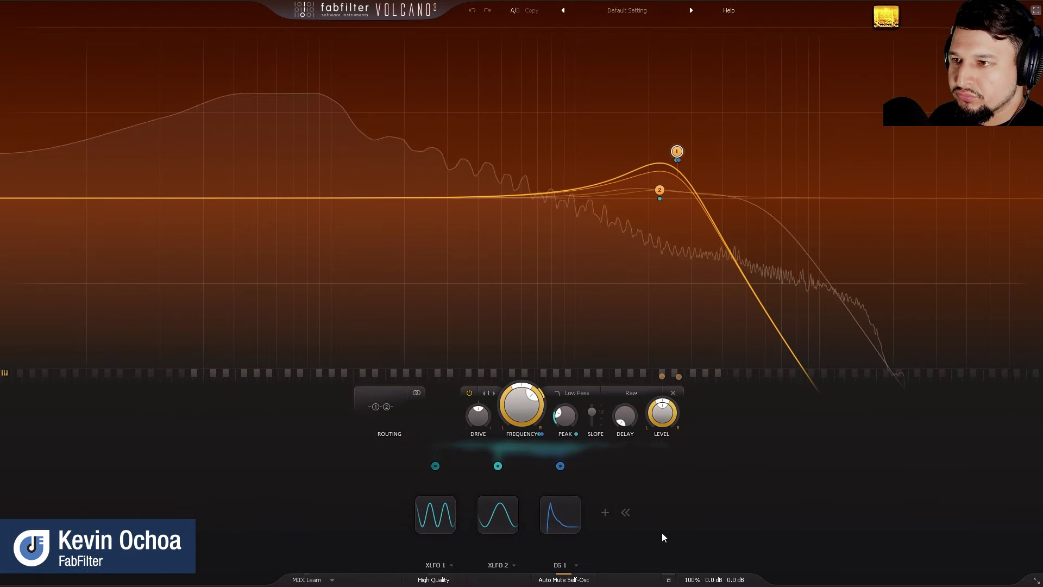
click(1035, 10)
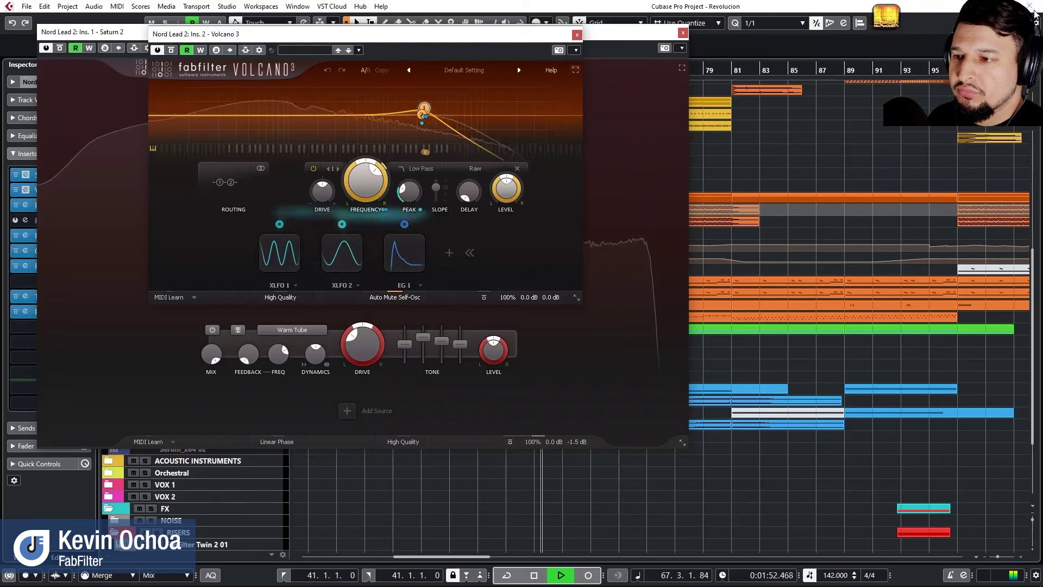
click(576, 296)
click(612, 357)
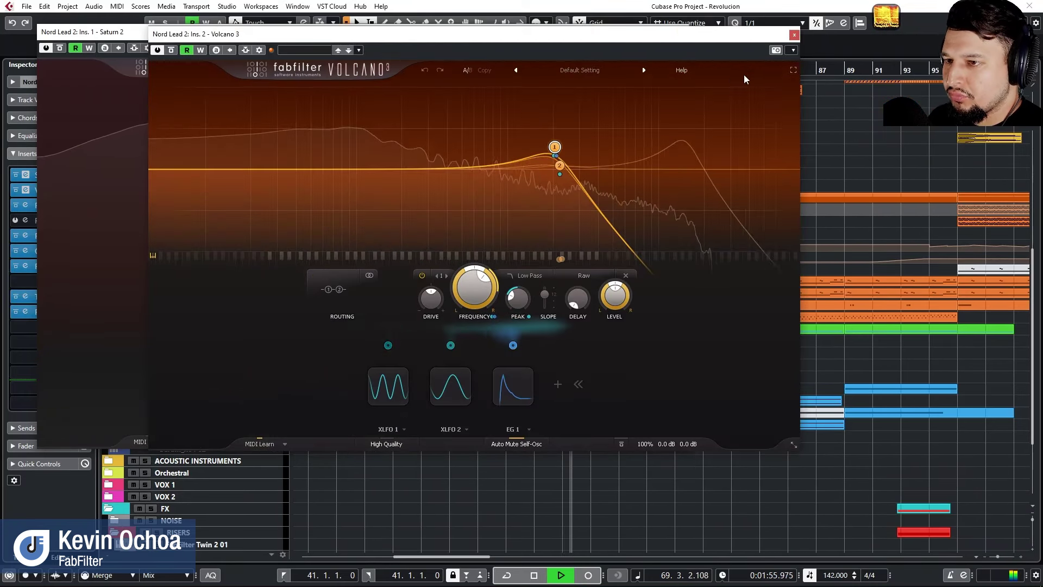
Close Nord Lead 2's Volcano 3 and Saturn 2 windows, and inspect its Timeless 3 delay before closing that too.
click(793, 36)
click(686, 32)
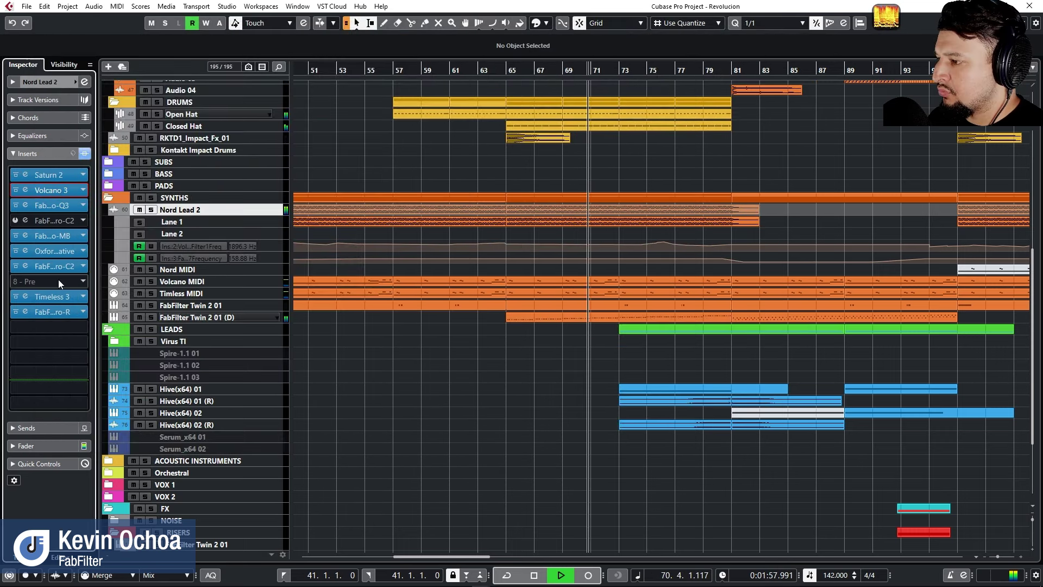
click(55, 297)
drag(737, 167, 518, 132)
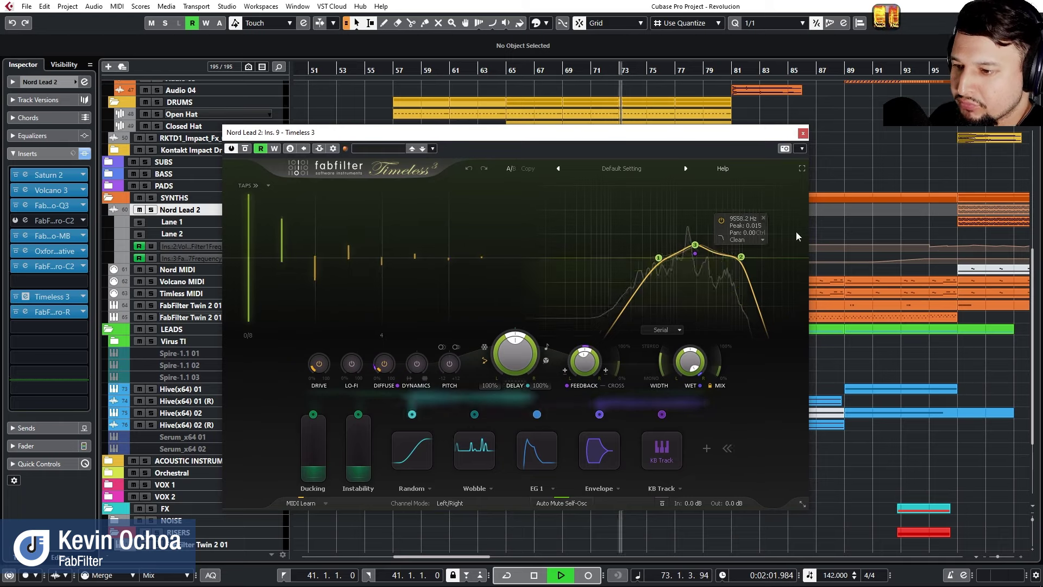
click(803, 134)
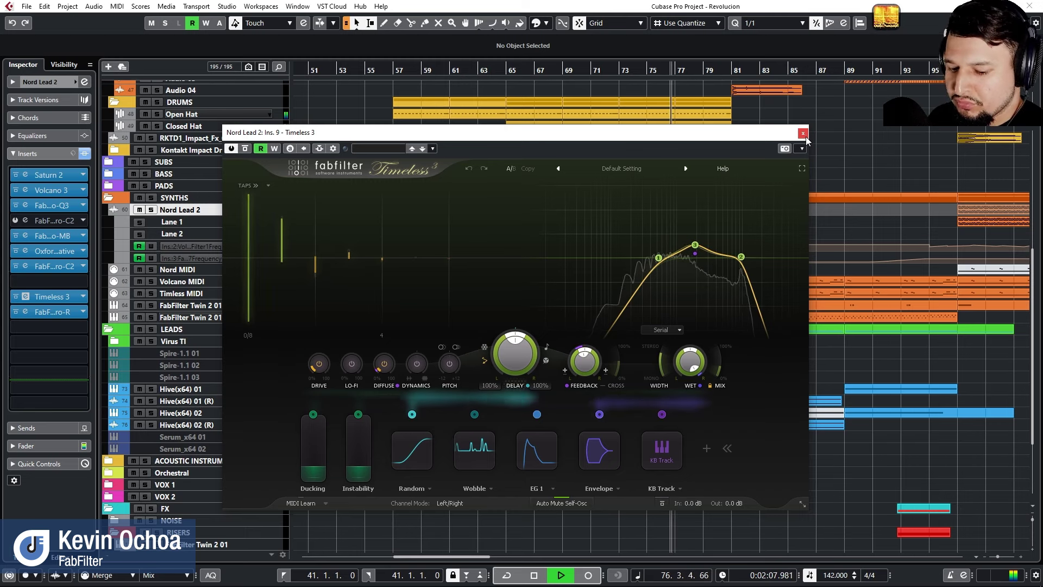
click(804, 135)
Check the inserts of the Hive(x64) 01 and Hive(x64) 02 (R) tracks in the LEADS folder.
scroll(445, 417, down, 4)
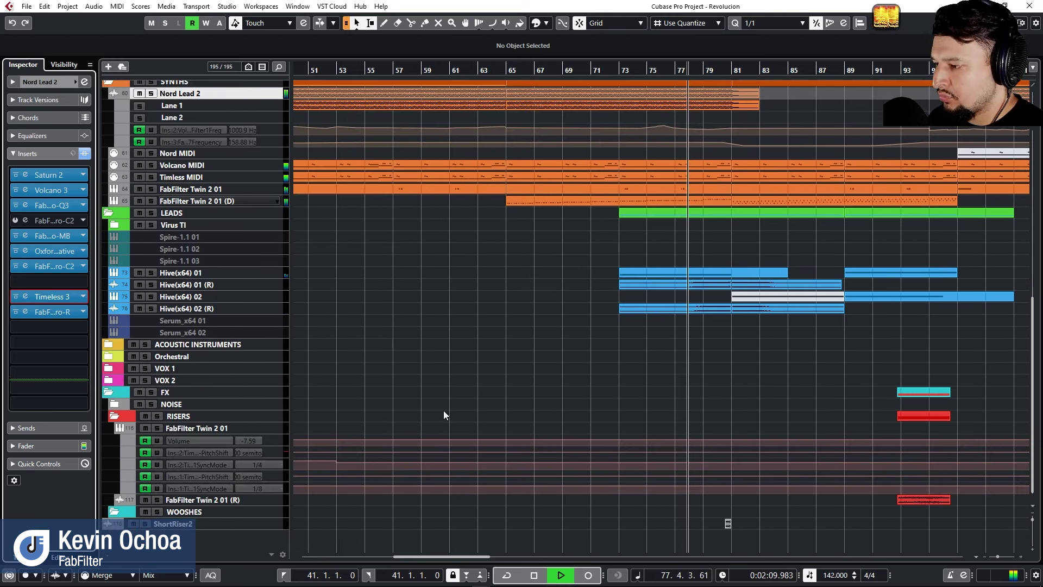
scroll(547, 332, right, 5)
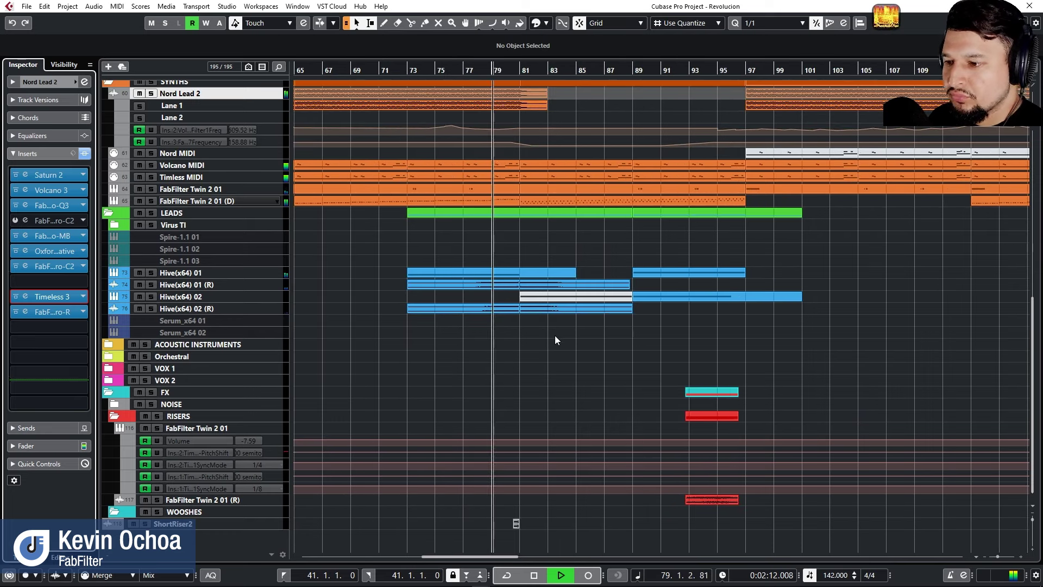
click(259, 271)
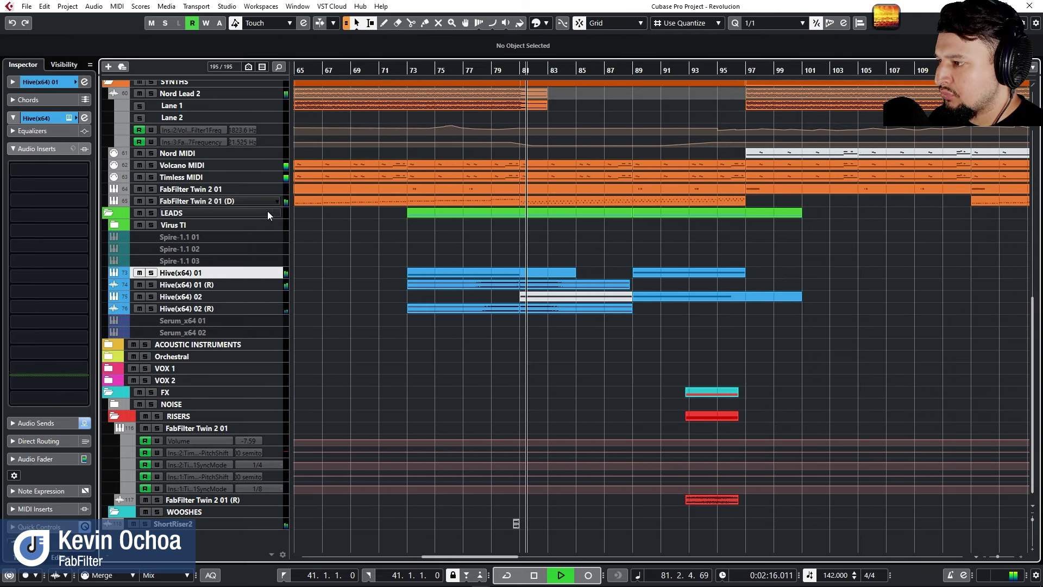
click(267, 212)
right_click(279, 307)
click(347, 292)
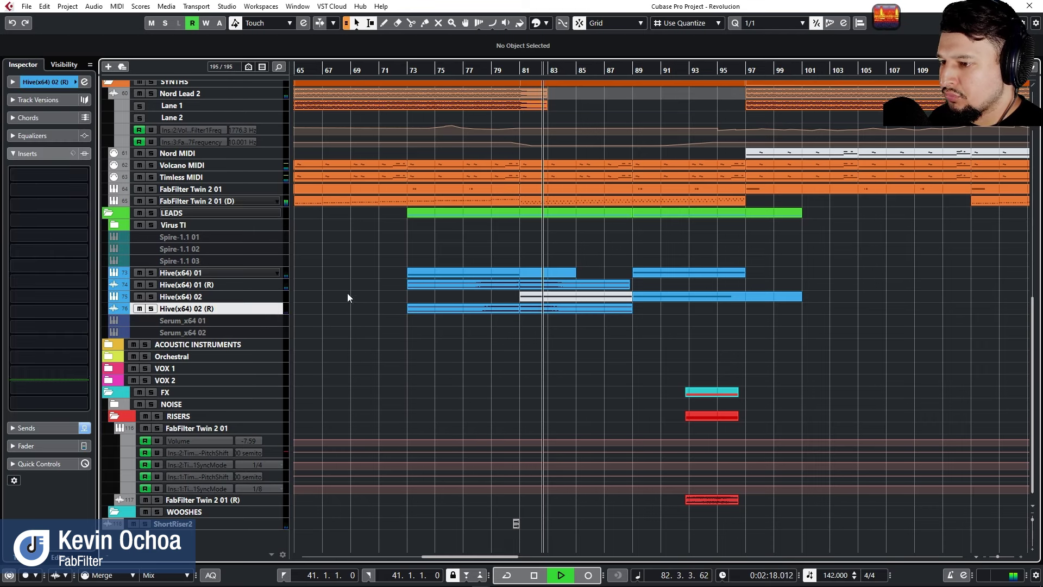
Open Pro-Q 3 and Saturn 2 on FabFilter Twin 2 01 (D), and view Saturn 2 in full screen.
click(260, 200)
click(54, 201)
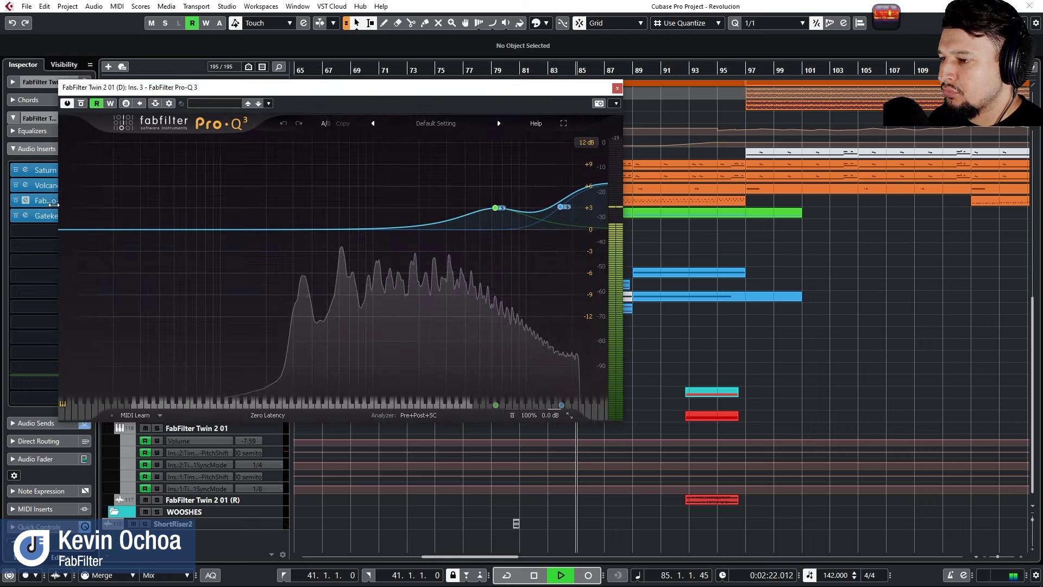
click(44, 172)
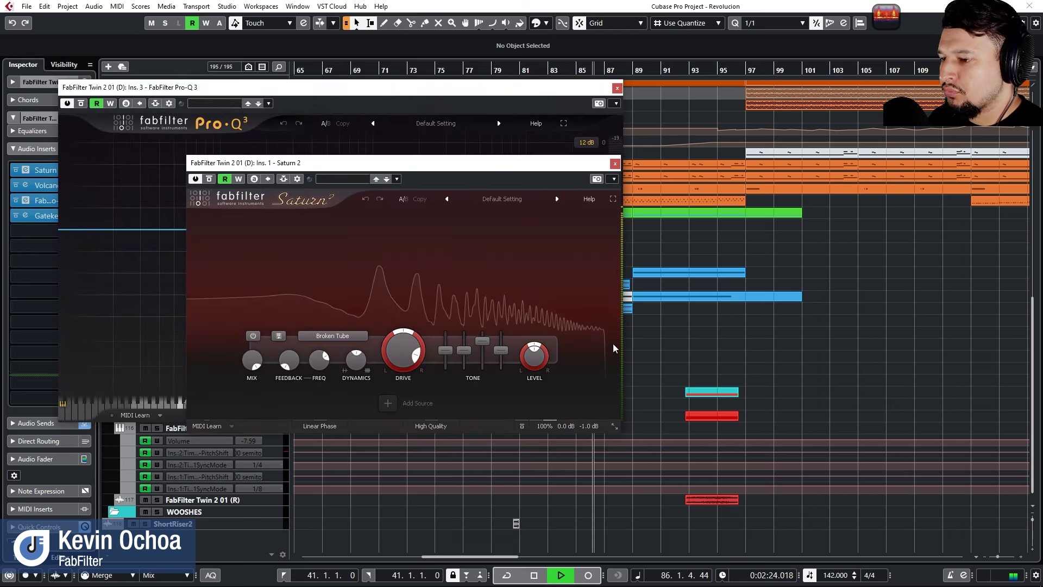
click(612, 199)
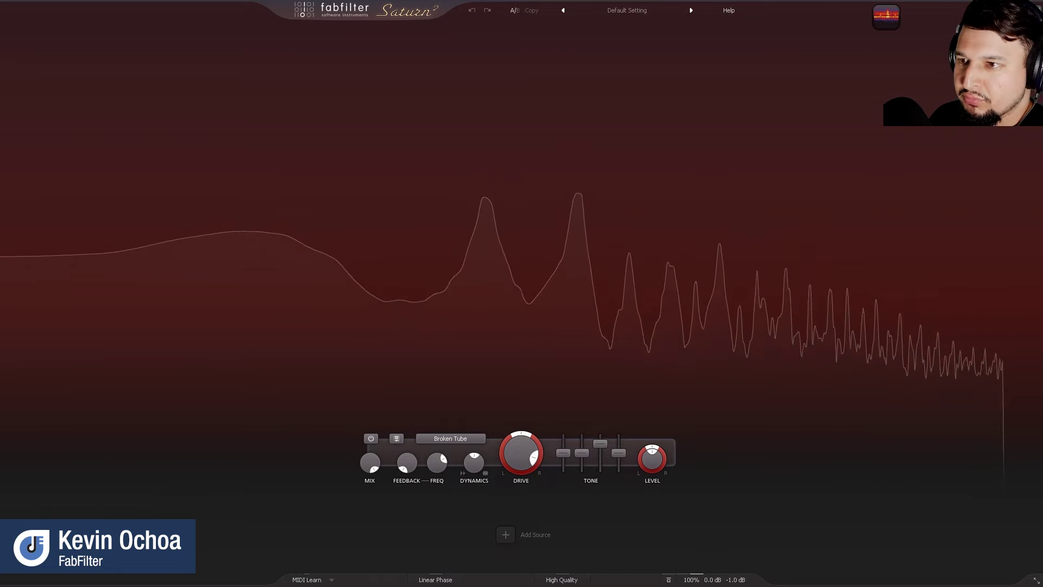
key(Escape)
Inspect the Volcano 3 insert on FabFilter Twin 2 01 (D), and close its three open plug-in windows.
click(44, 185)
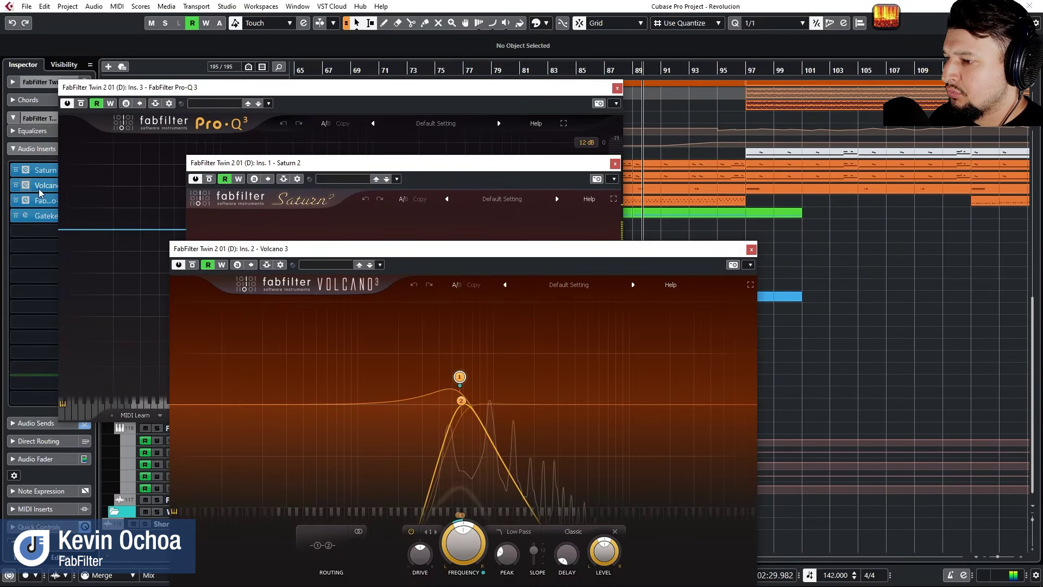
click(752, 249)
click(614, 164)
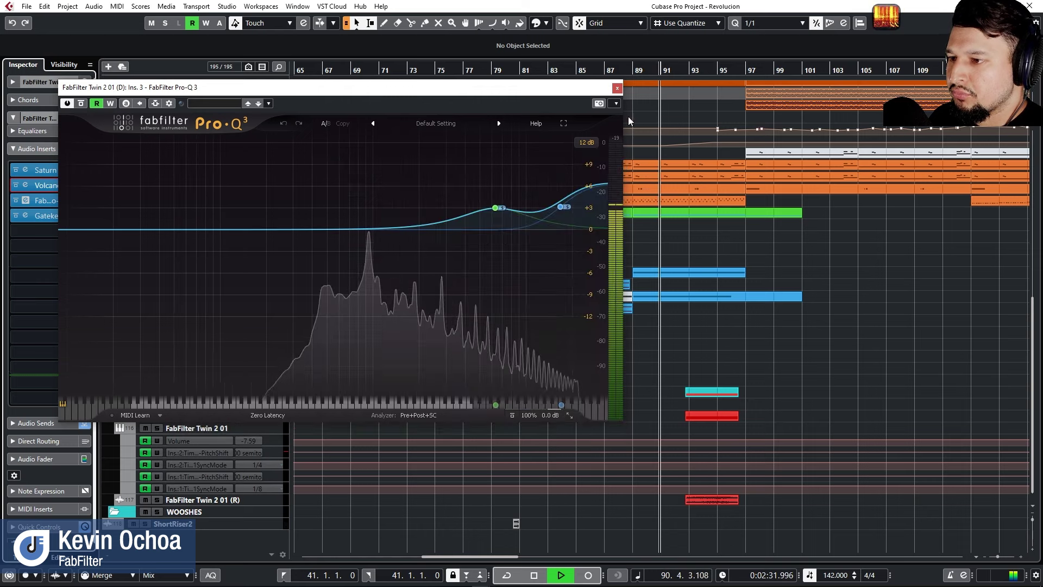
click(617, 88)
Inspect the Pro-R reverb insert on the FabFilter Twin 2 01 track, and close the plug-in.
click(258, 192)
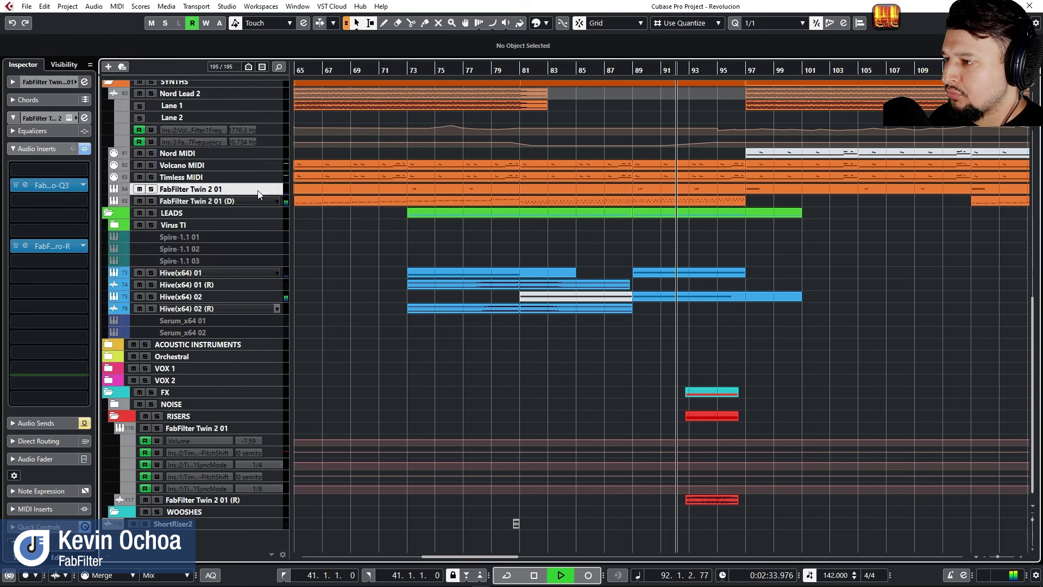
click(57, 247)
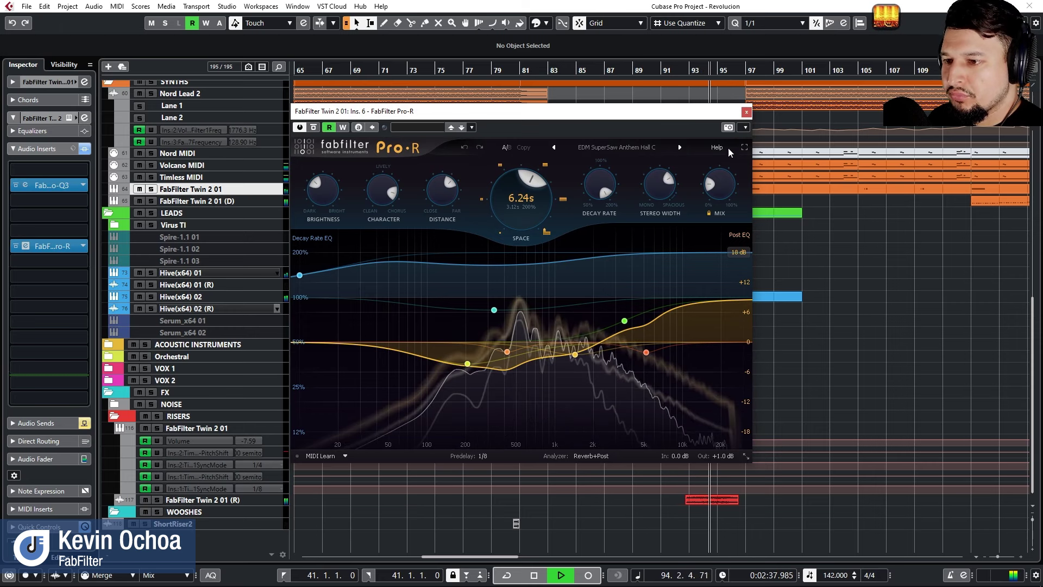
click(746, 112)
View Nord Lead 2's Timeless 3 in full screen, examine its KB Track modulation targets, and close the plug-in.
scroll(541, 307, up, 5)
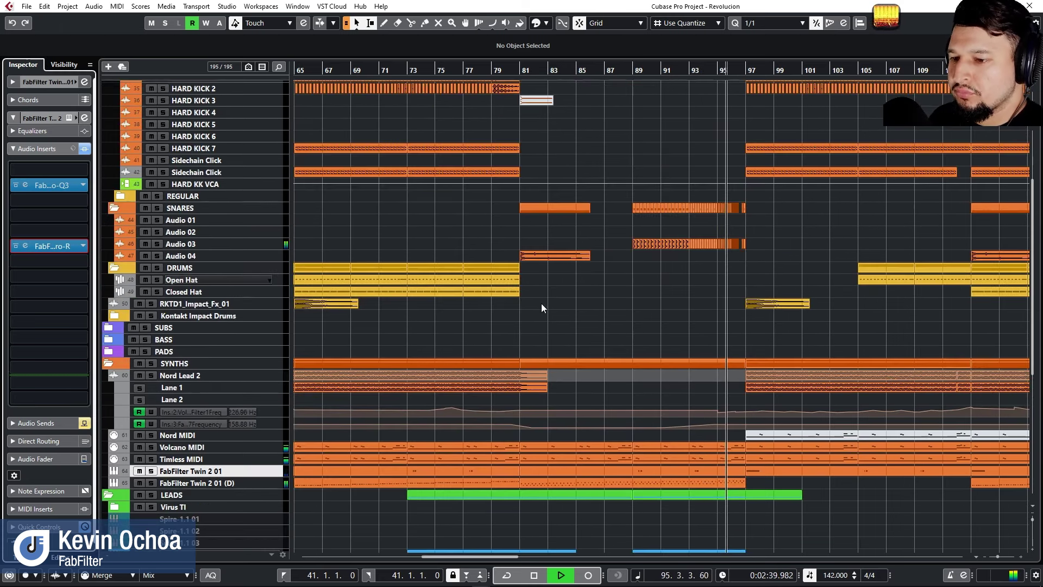
click(282, 386)
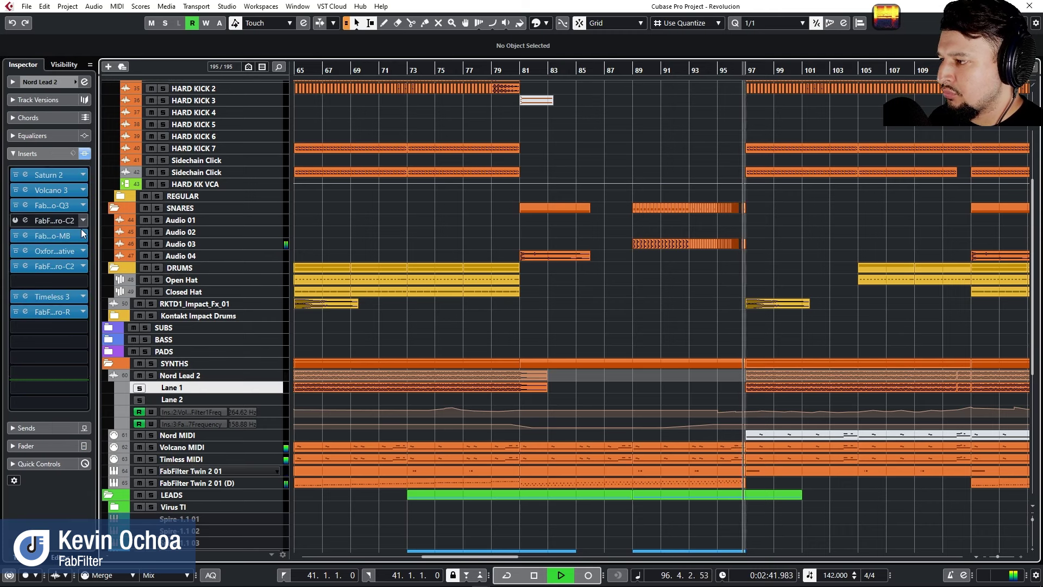
click(49, 298)
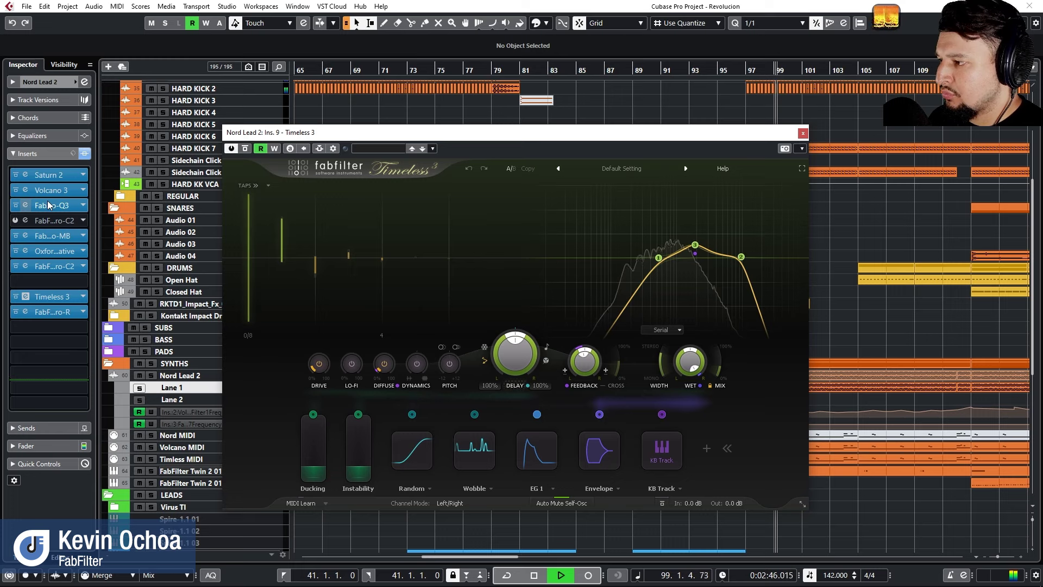
click(802, 169)
mouse_move(676, 525)
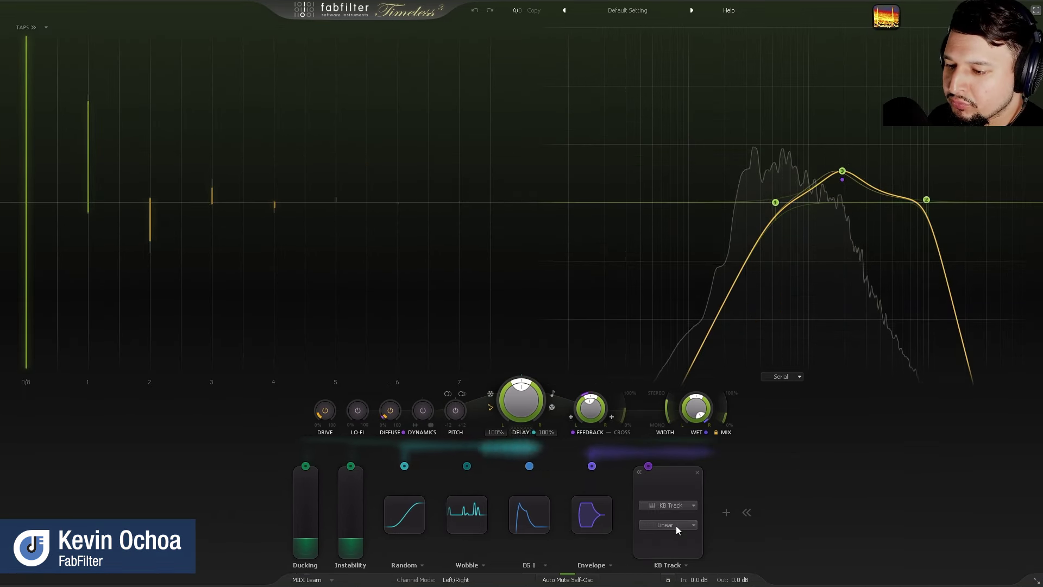
mouse_move(648, 465)
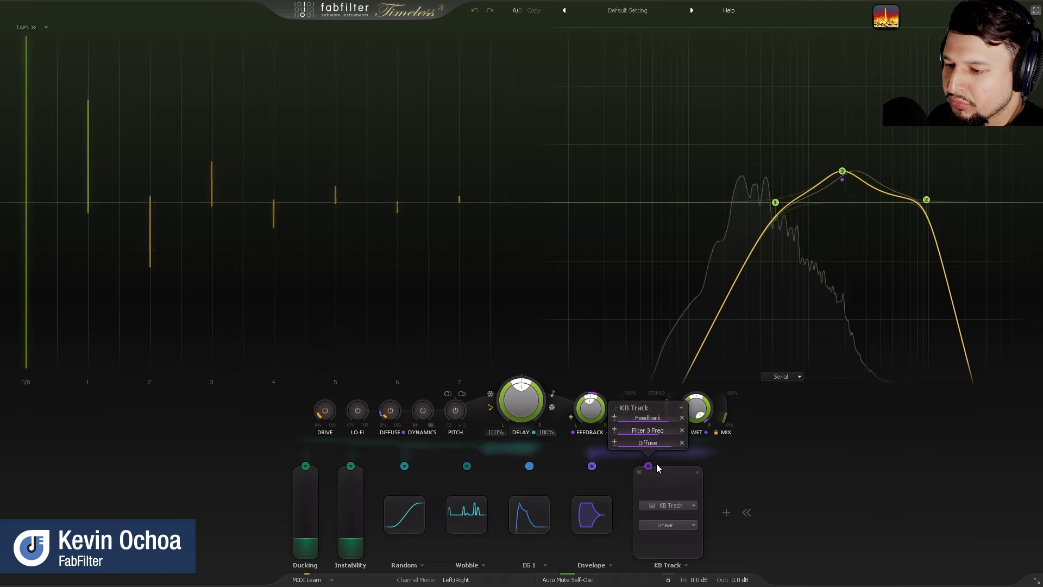
key(Escape)
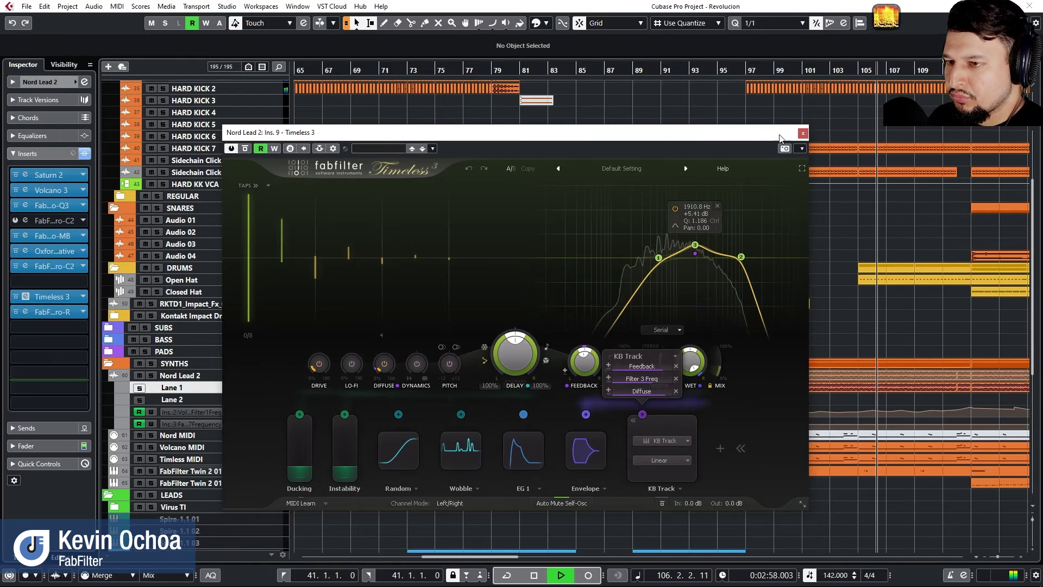
click(802, 132)
Magnify the arrangement around bars 106 to 122 and enlarge Nord Lead 2's Lane 1 to show its waveform.
scroll(445, 258, up, 5)
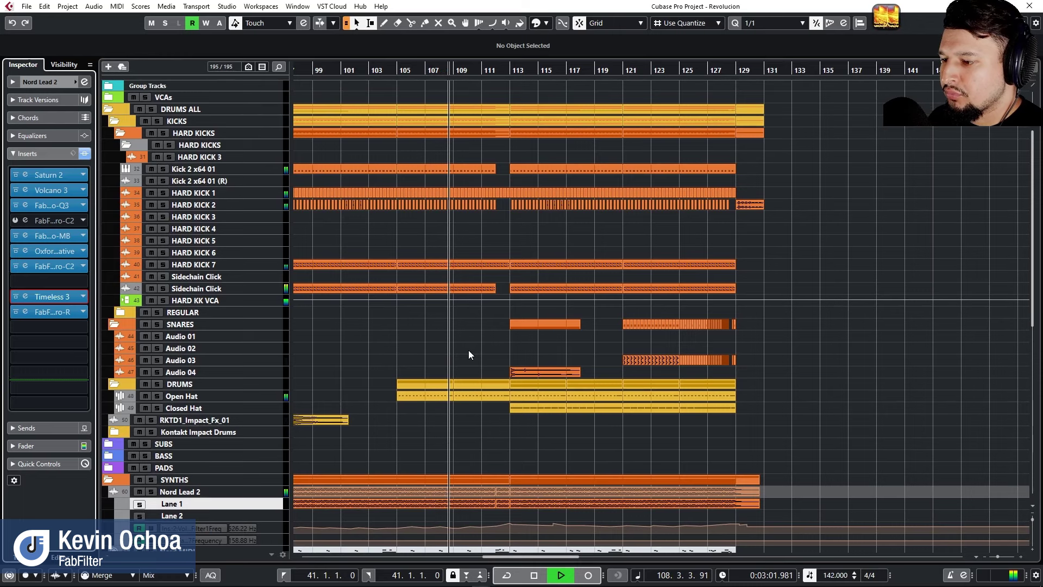
key(h)
key(h)
scroll(468, 362, down, 4)
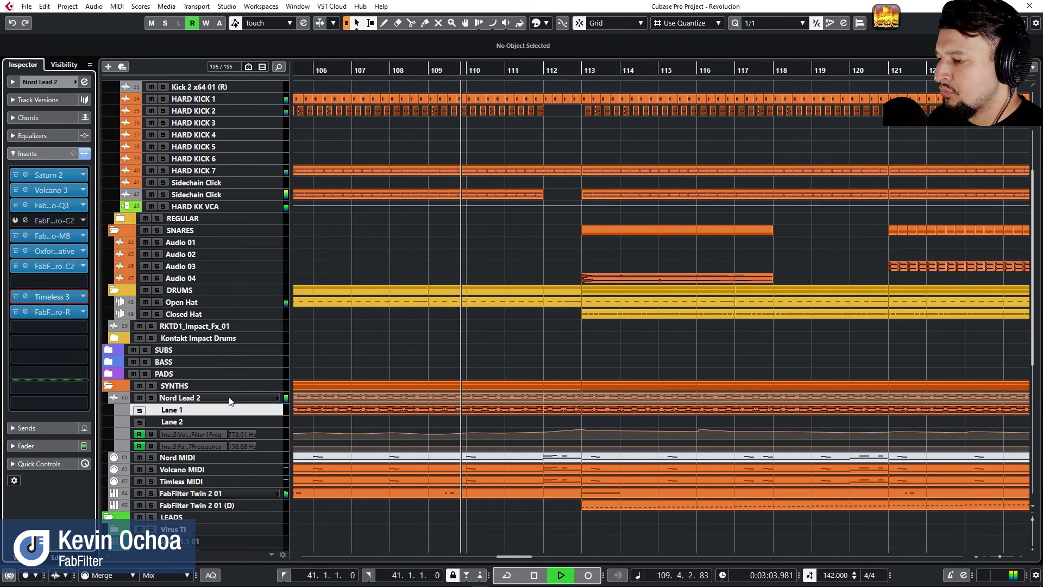
key(ctrl+Down)
scroll(290, 390, down, 5)
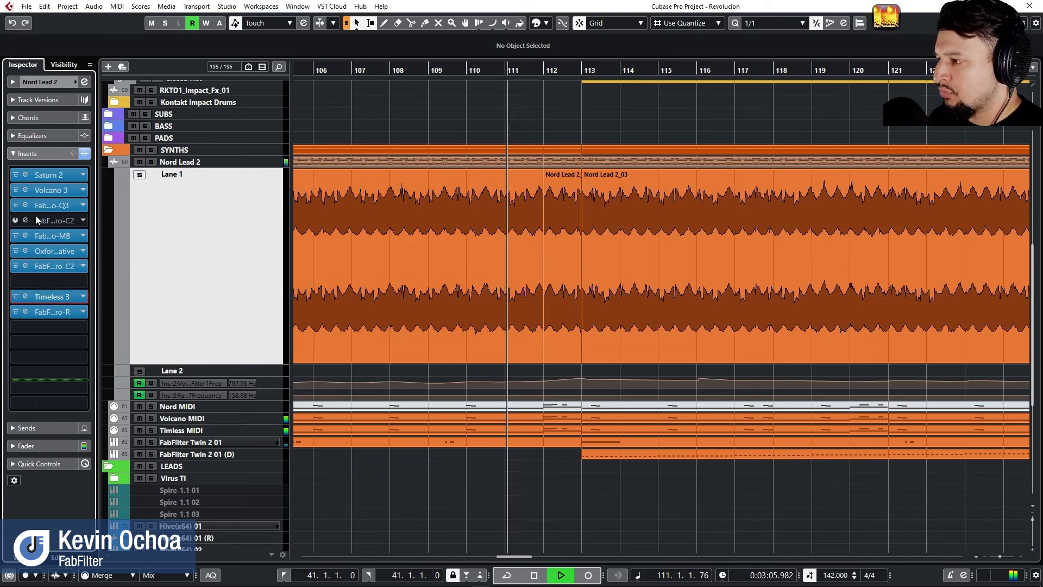
Open Nord Lead 2's Saturn 2 and Volcano 3 inserts, view Volcano 3 in full screen, and close both plug-ins.
click(44, 175)
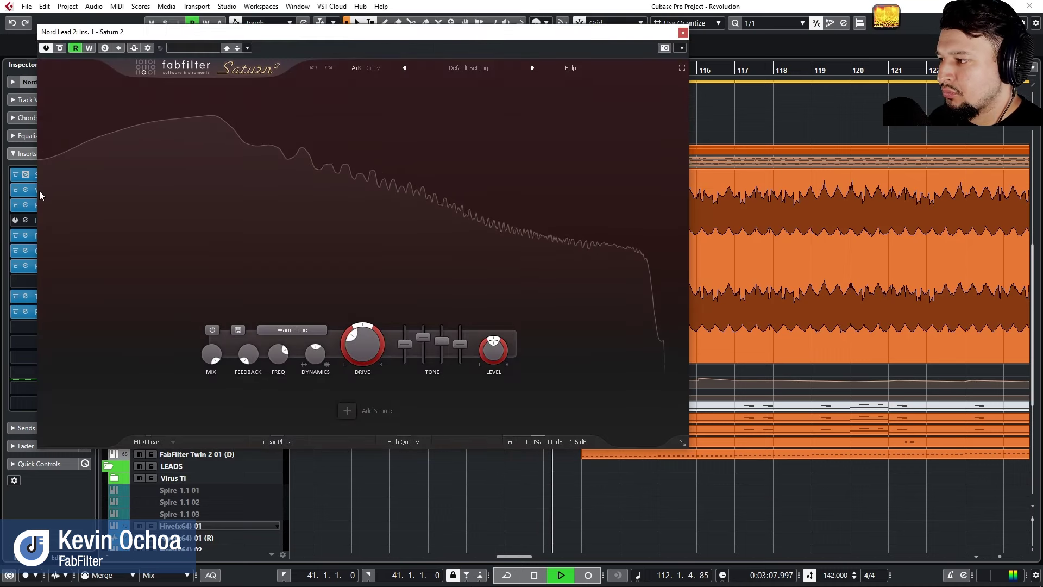
click(27, 193)
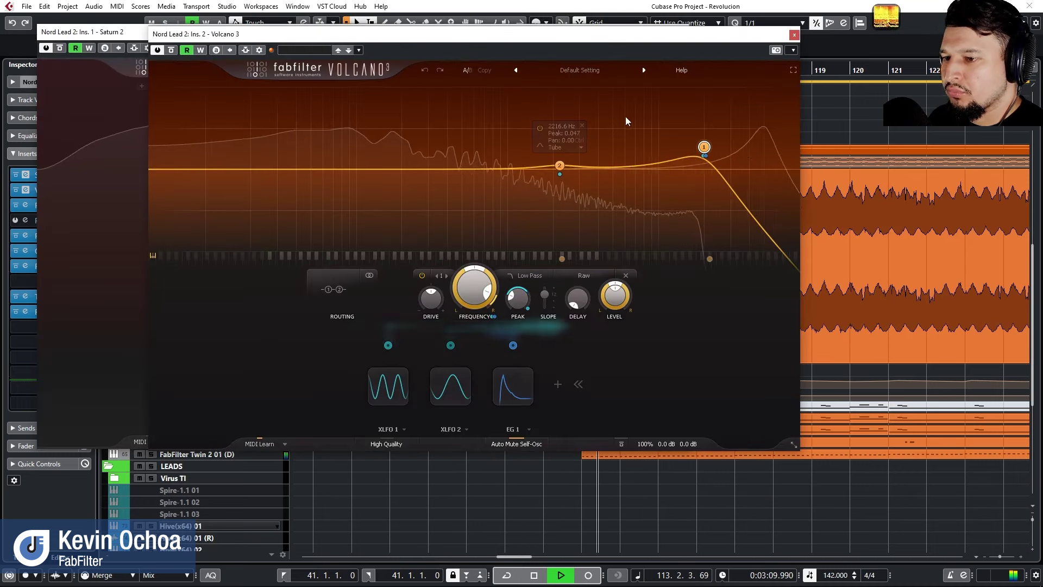
click(793, 72)
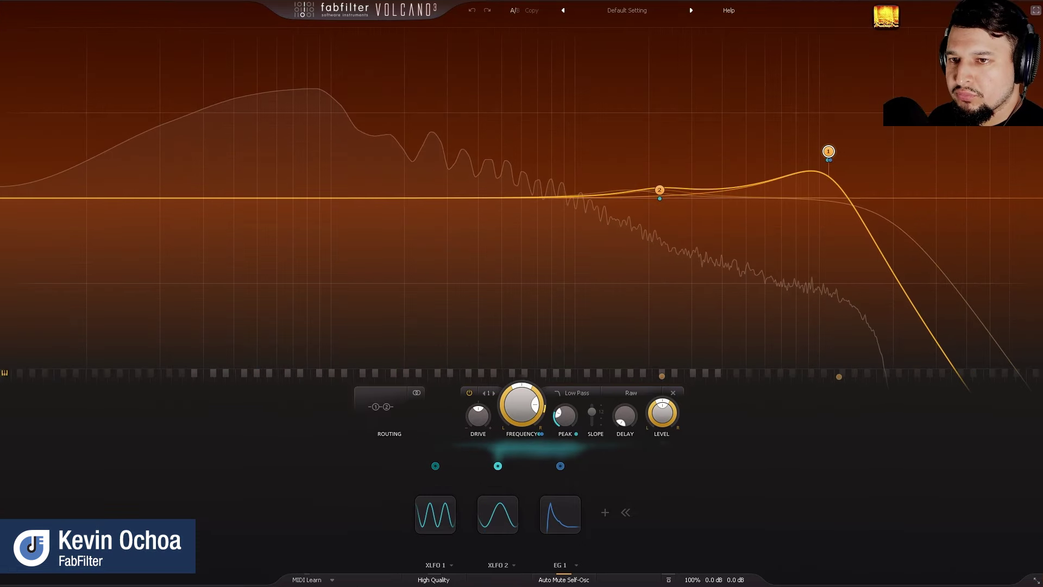
click(1036, 12)
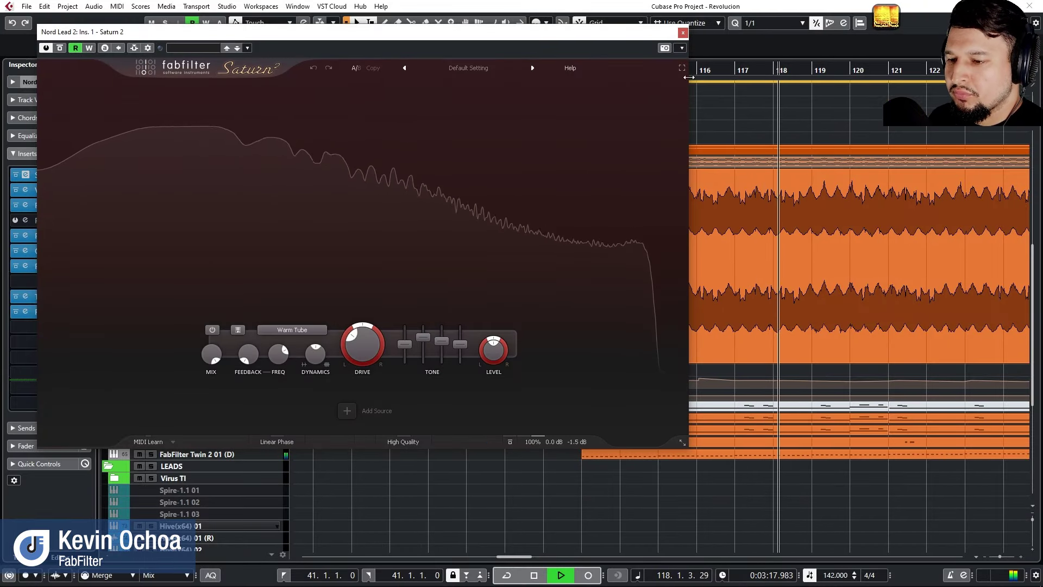
click(683, 33)
Show the audio inserts of the FabFilter Twin 2 01 (D) and Timless MIDI tracks, with more bars in view.
scroll(712, 137, down, 5)
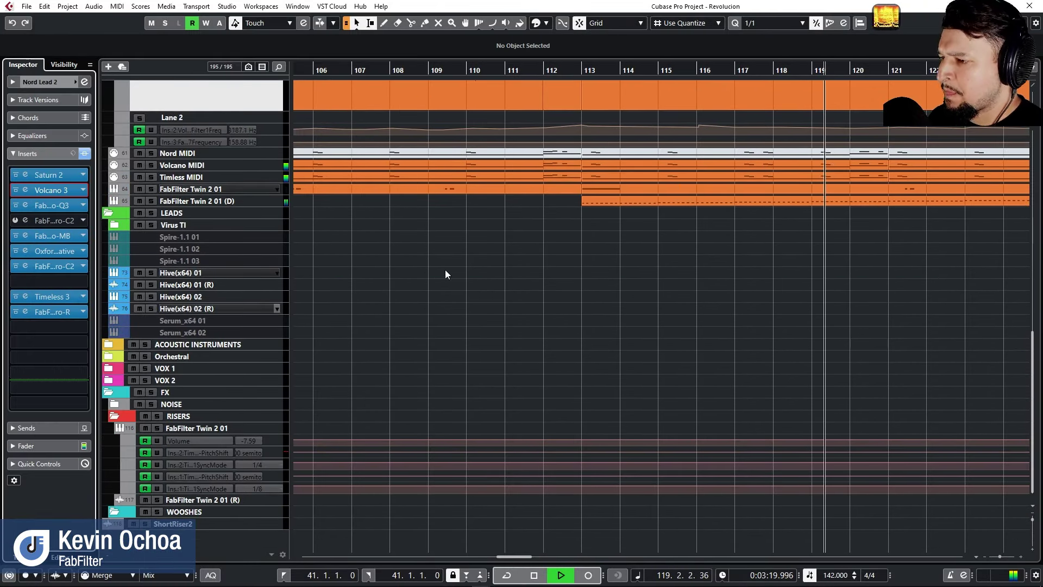
click(280, 202)
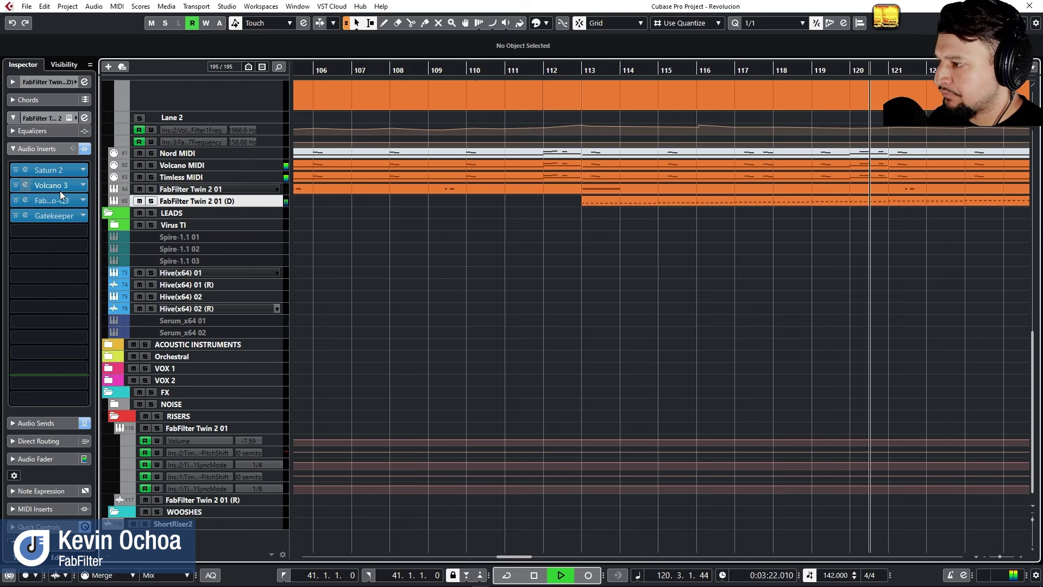
right_click(272, 177)
click(367, 305)
key(g)
key(g)
key(g)
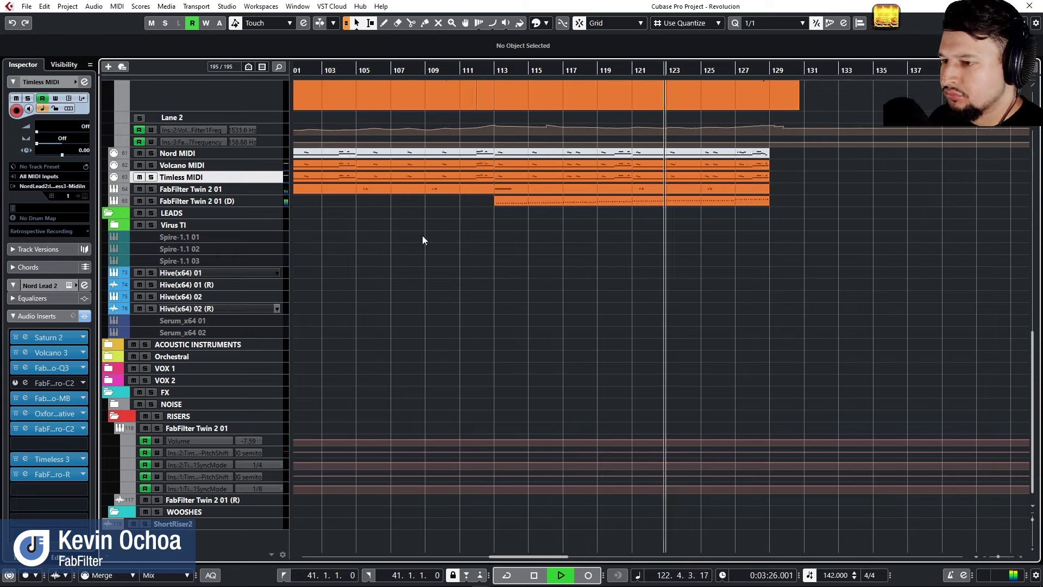
Enlarge the FabFilter Twin 2 01 (D) track to show the notes in its MIDI part.
right_click(279, 198)
key(Escape)
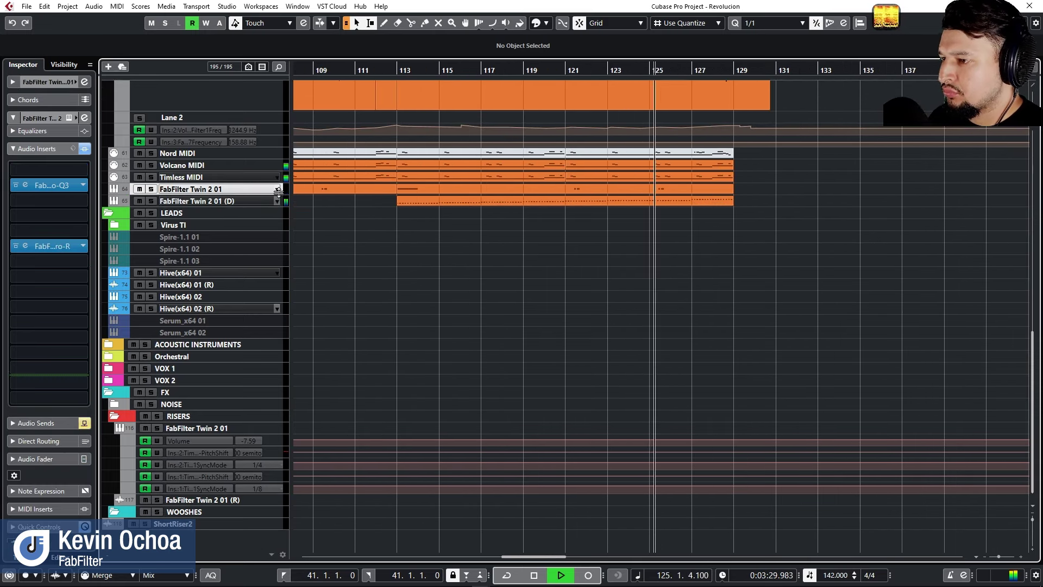
key(z)
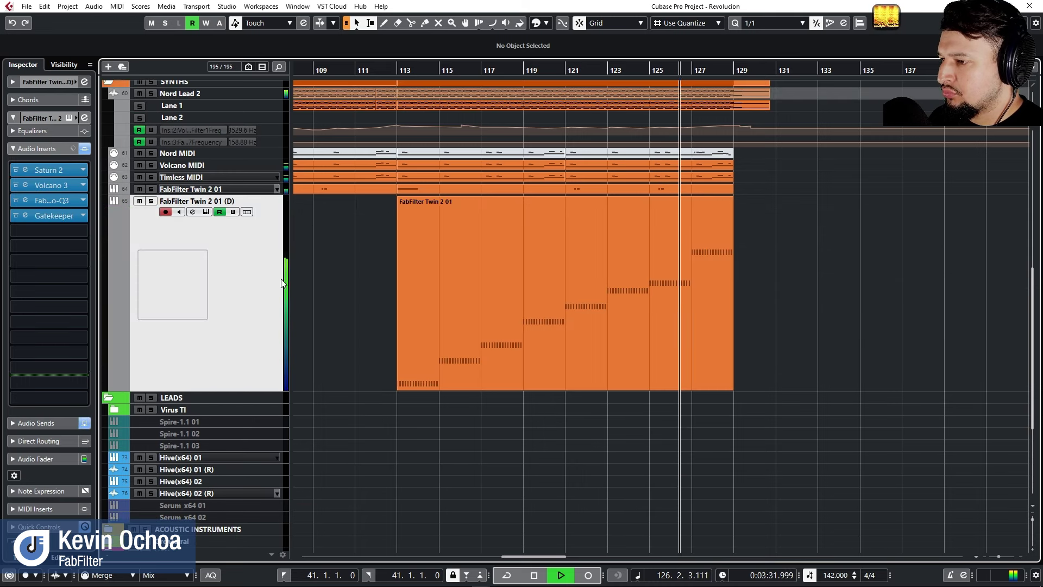
Inspect the Saturn 2 insert on FabFilter Twin 2 01 (D), close it, stop playback, and return to the drum tracks.
click(40, 169)
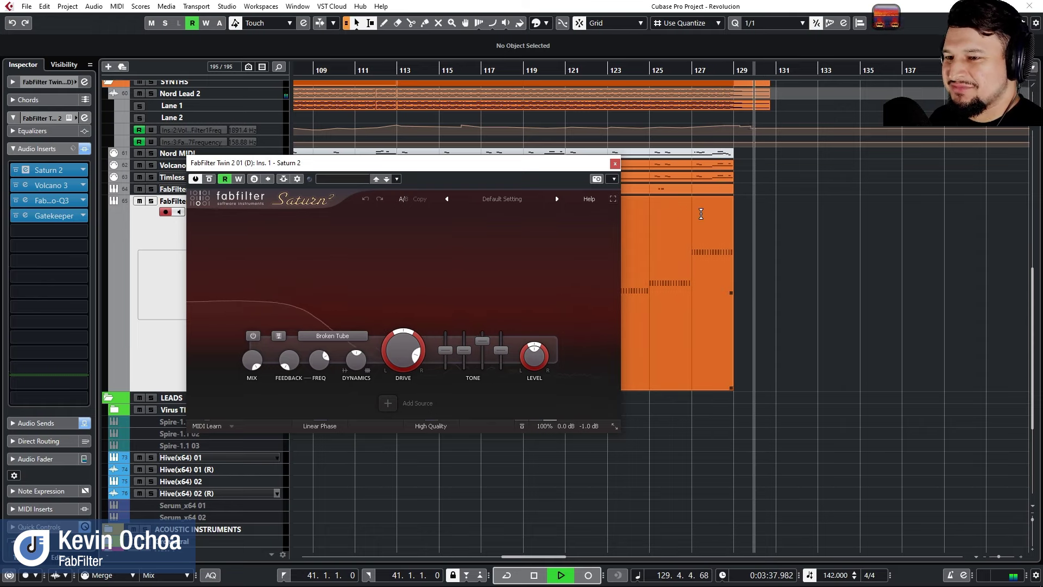
click(616, 163)
key(space)
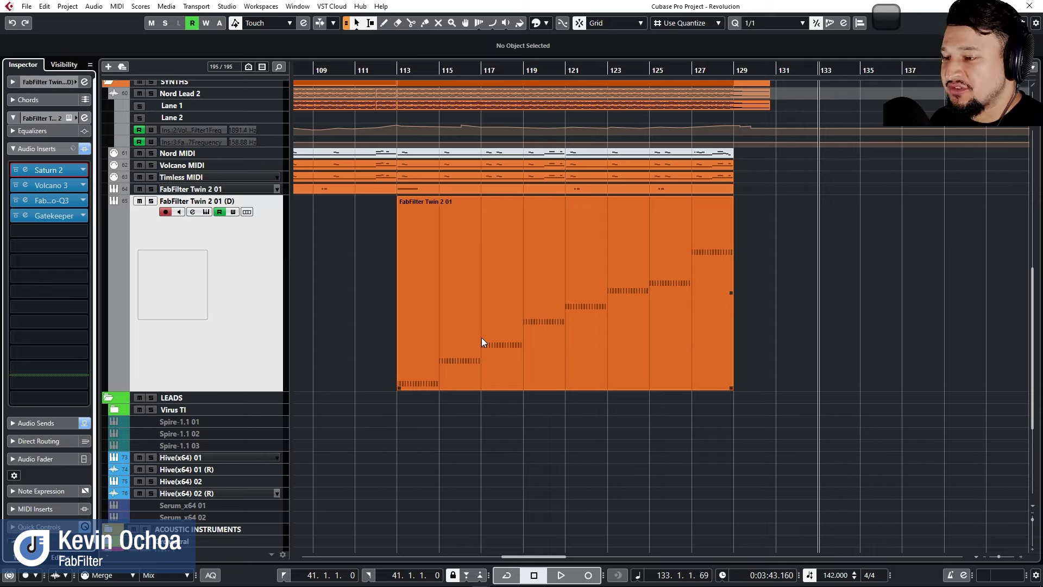
scroll(444, 343, up, 6)
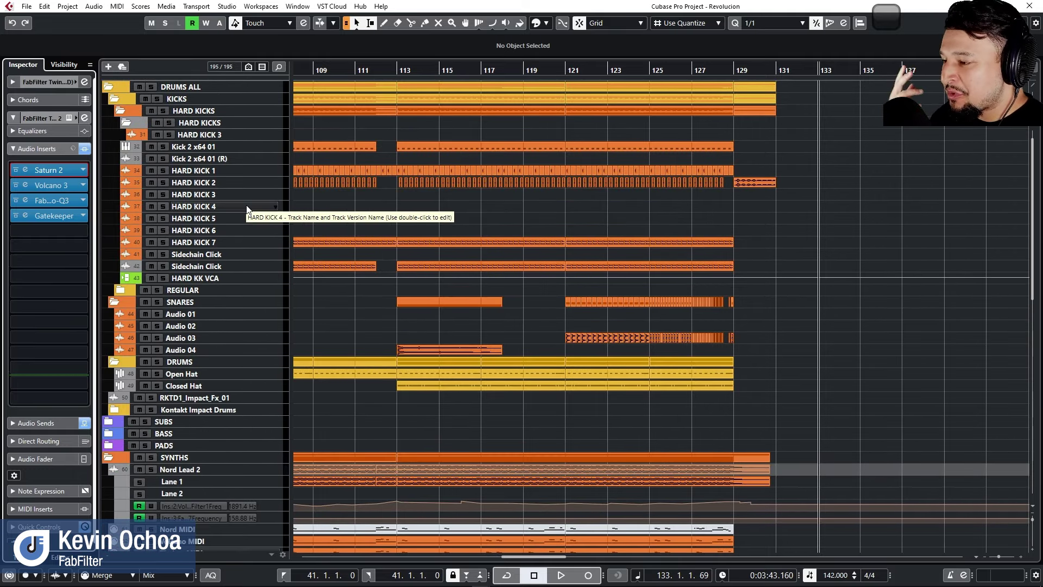
Play the soloed FabFilter Twin 2 01 (D) track from bar 113.
scroll(500, 204, down, 5)
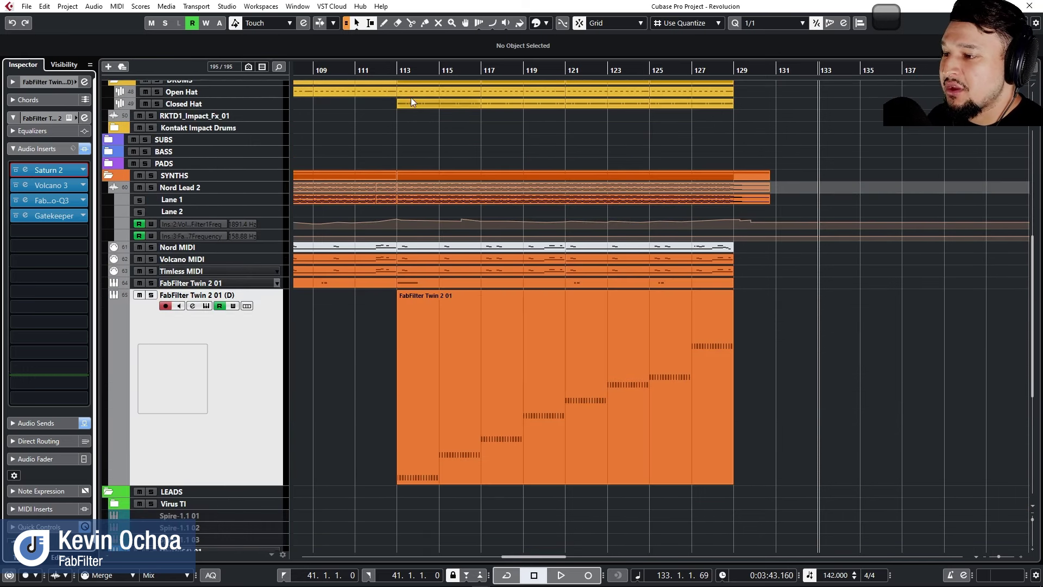
click(397, 69)
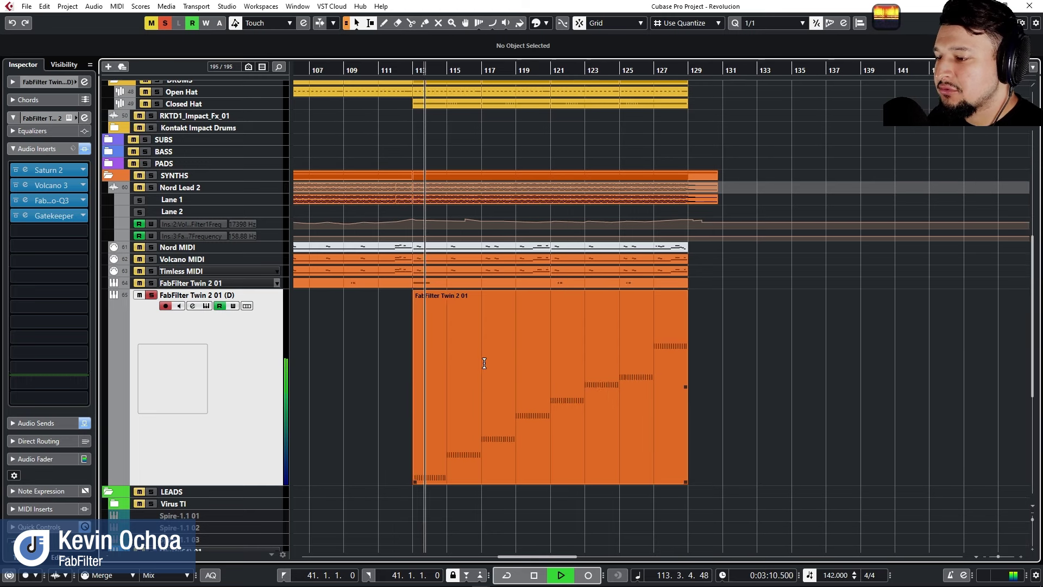
key(g)
key(g)
key(g)
key(h)
key(h)
key(h)
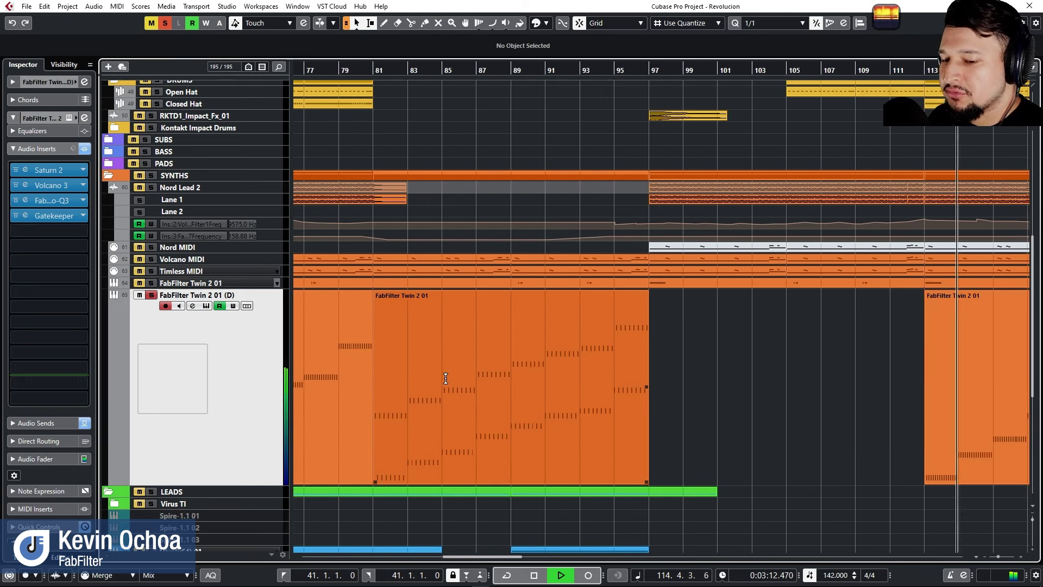
Stop playback and loop bars 81 to 97 around the FabFilter Twin 2 01 (D) part, with the playhead at bar 81.
key(space)
click(373, 70)
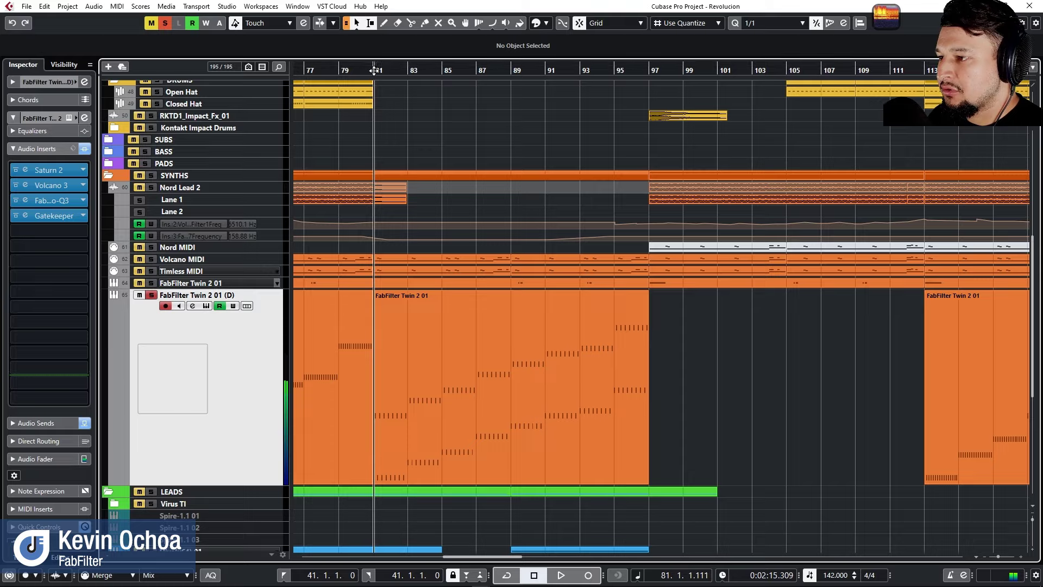
key(h)
key(h)
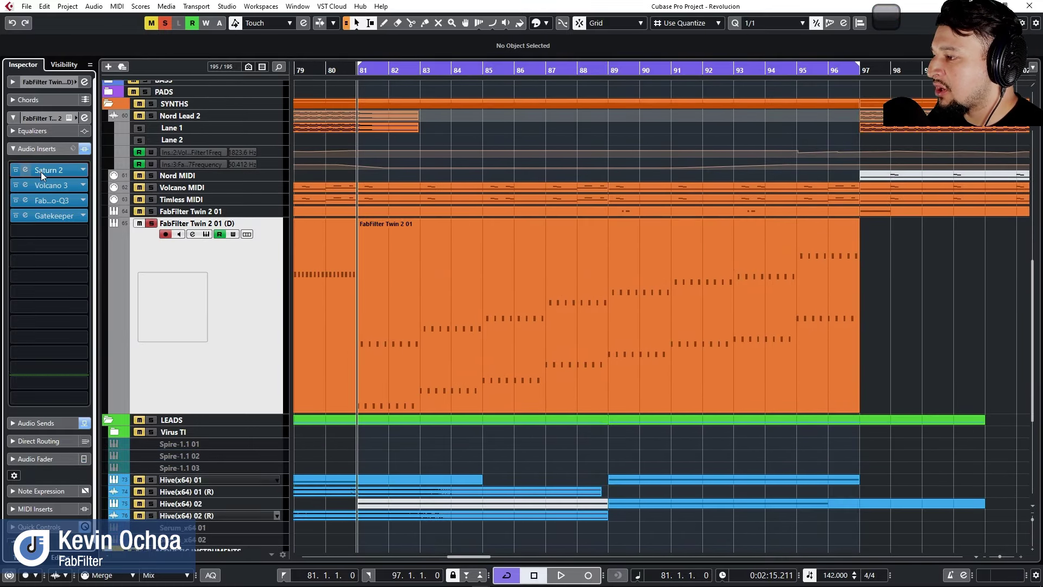
Bypass the inserts on FabFilter Twin 2 01 (D), and play the dry part with the FabFilter Twin 2 instrument open.
click(41, 171)
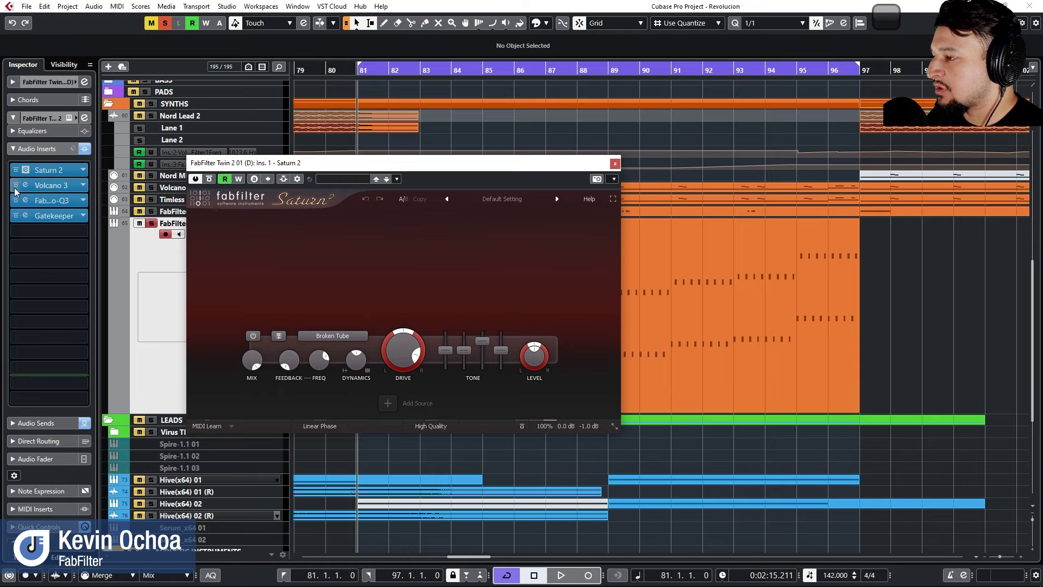
click(16, 169)
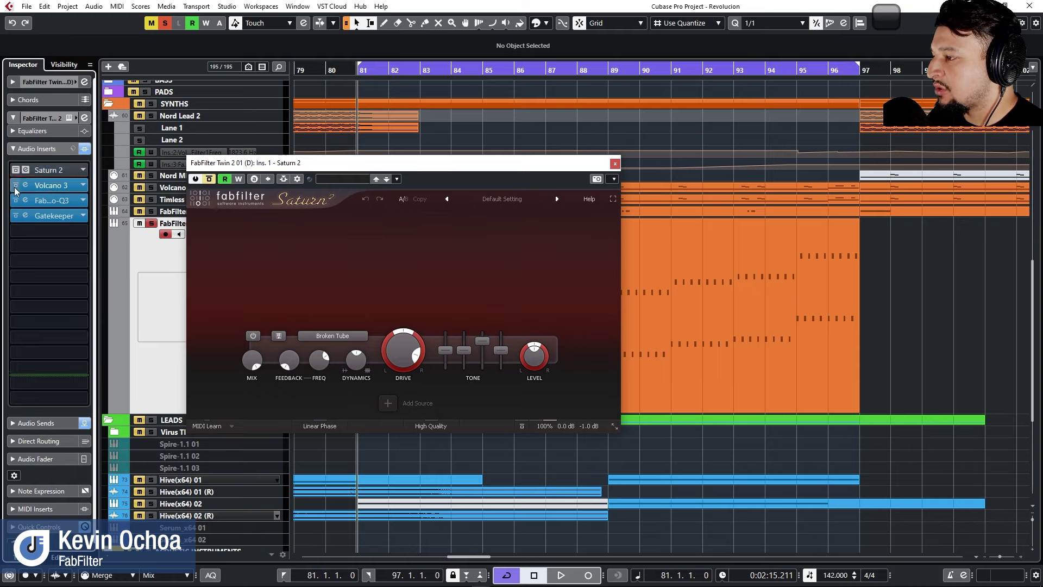
click(615, 164)
click(206, 234)
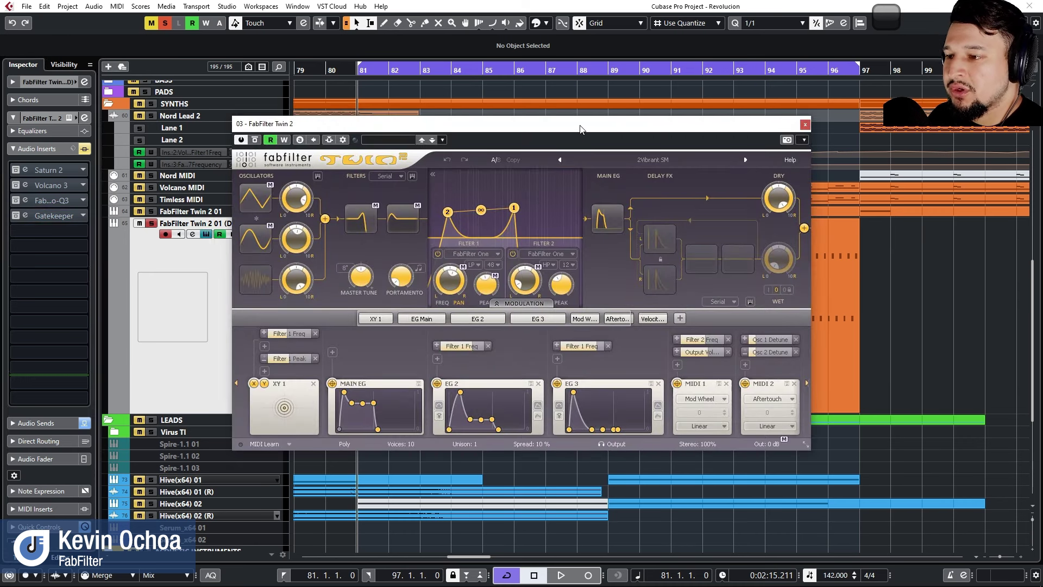
key(space)
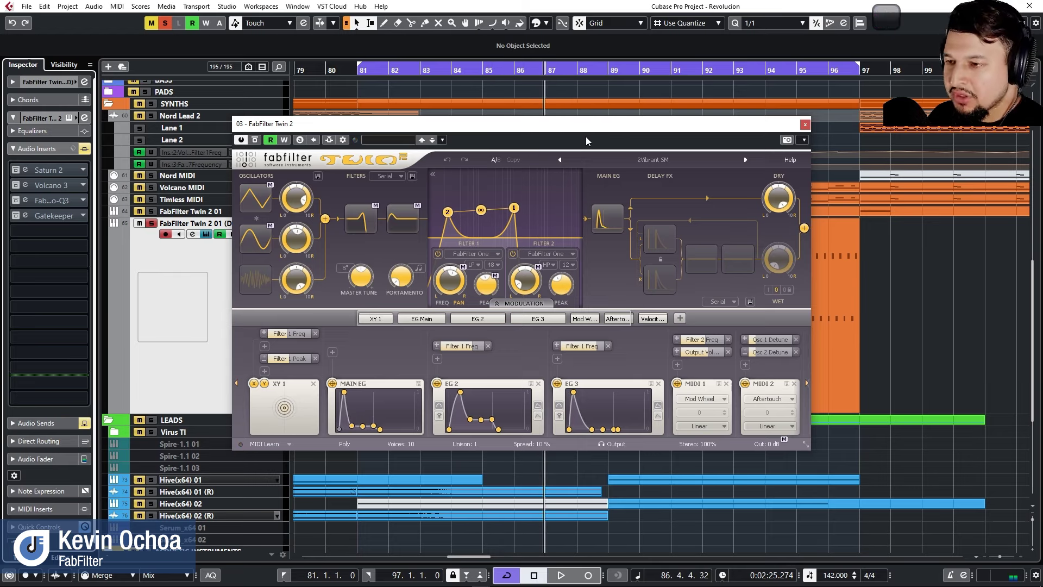
key(space)
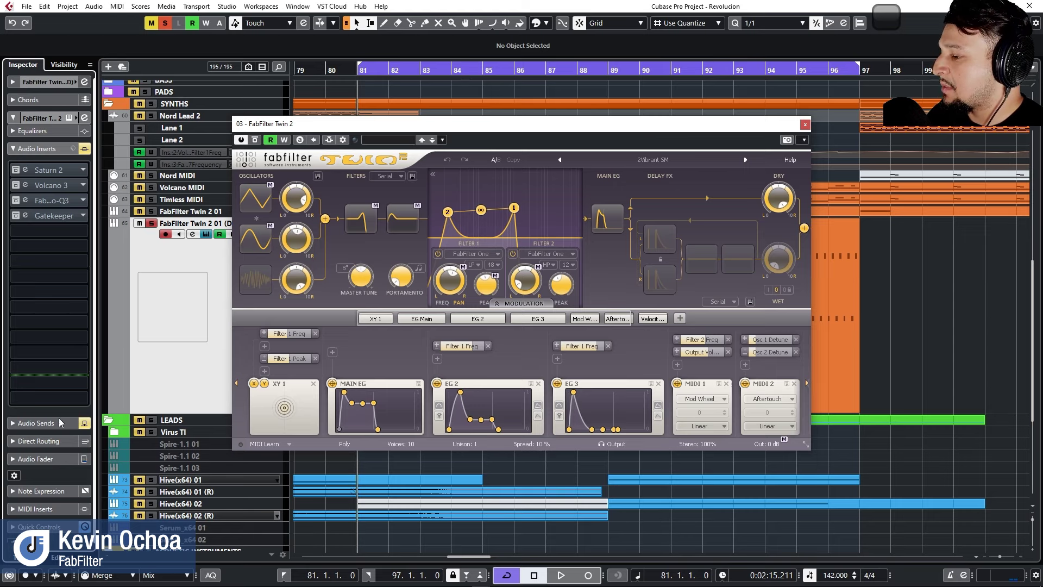
Enable only the Saturn 2 insert, sweep its Band 1 drive from 0% to 82.52% during playback, and return to bar 81.
click(42, 173)
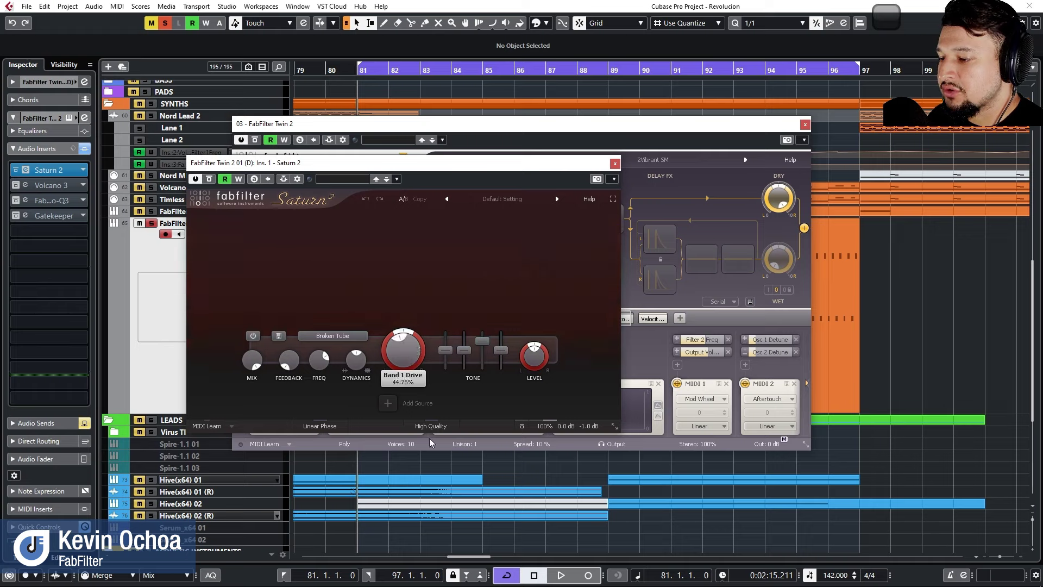
key(space)
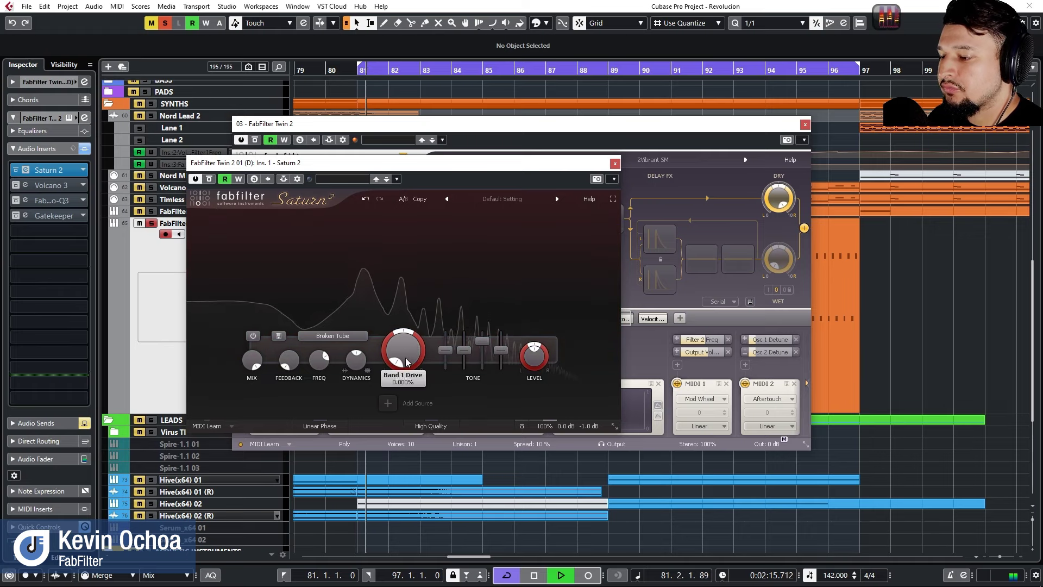
drag(397, 353, 350, 200)
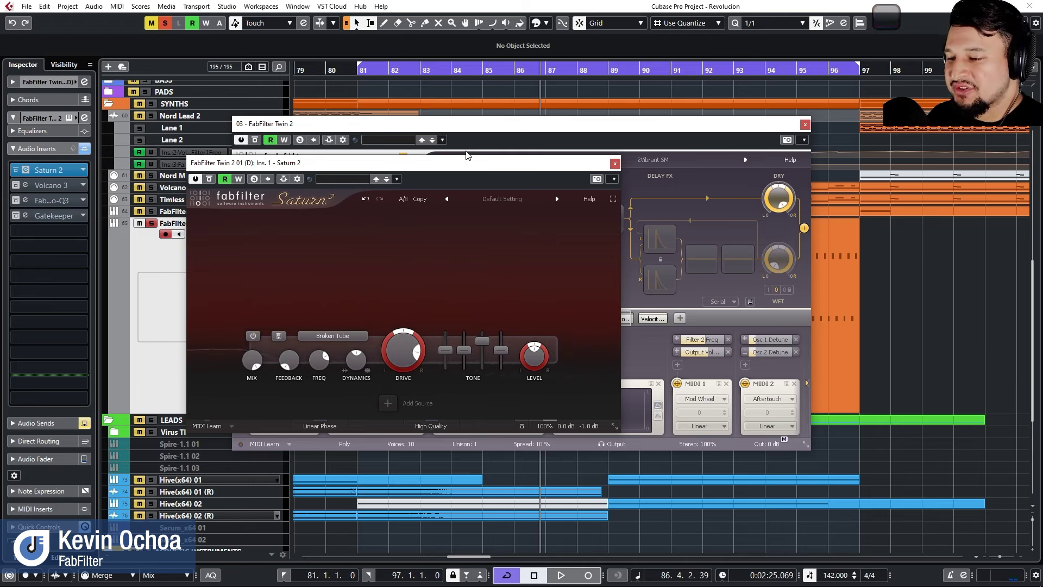
click(403, 306)
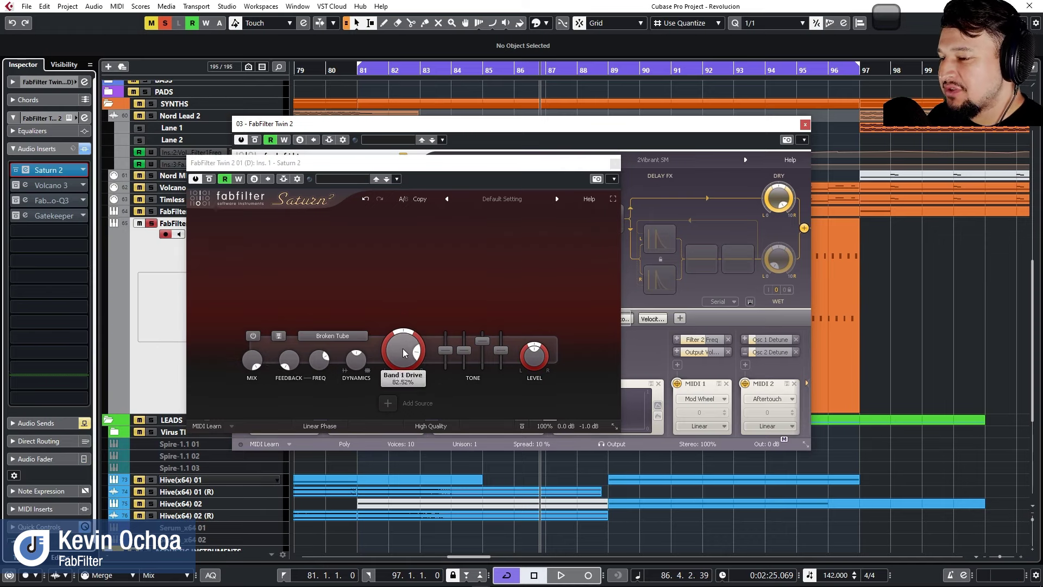
click(356, 70)
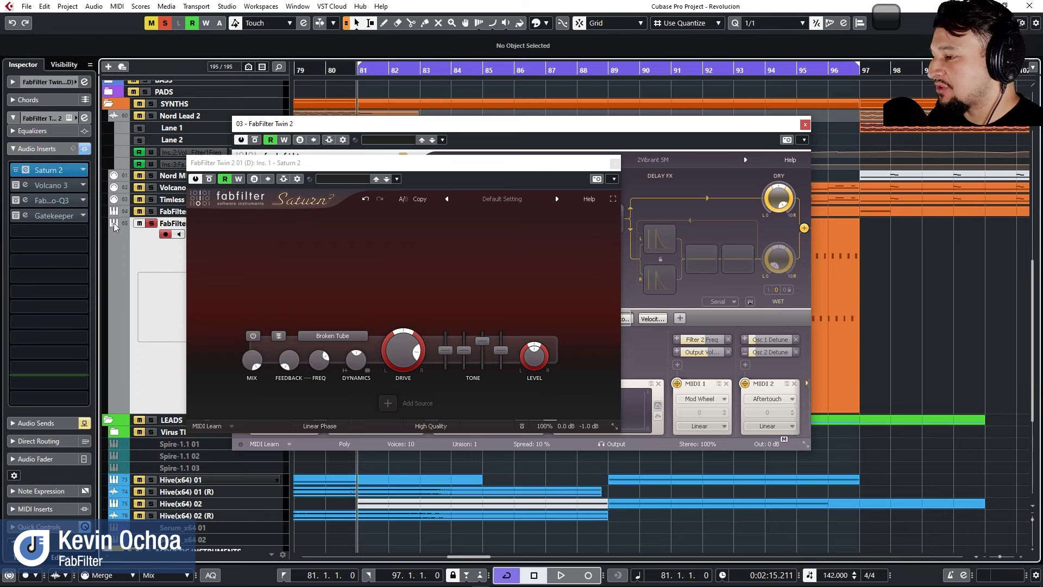
Compare Saturn 2 bypassed and active in the full mix from bar 81, and close both plug-in windows.
key(space)
click(16, 171)
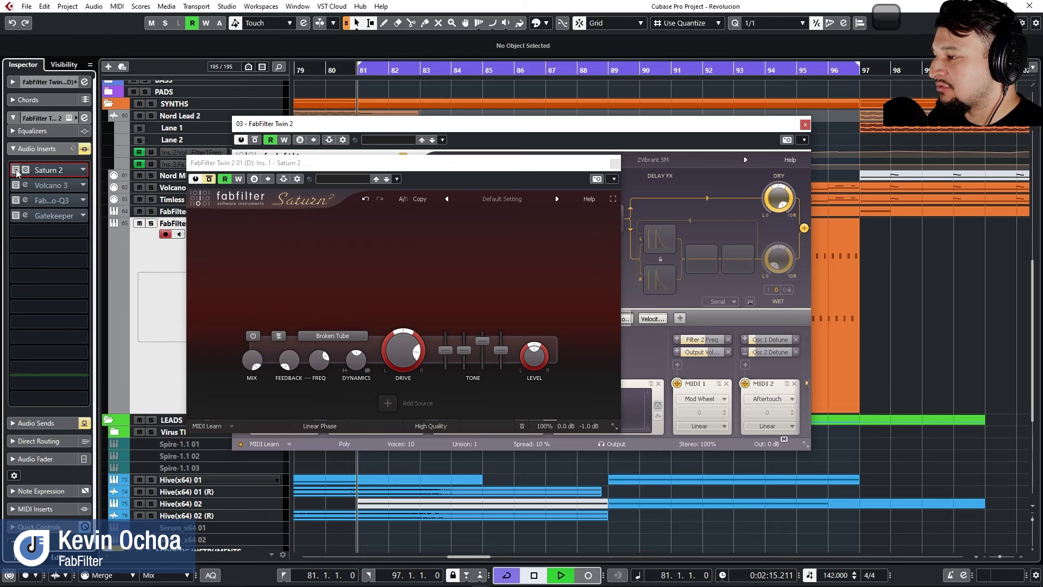
click(16, 171)
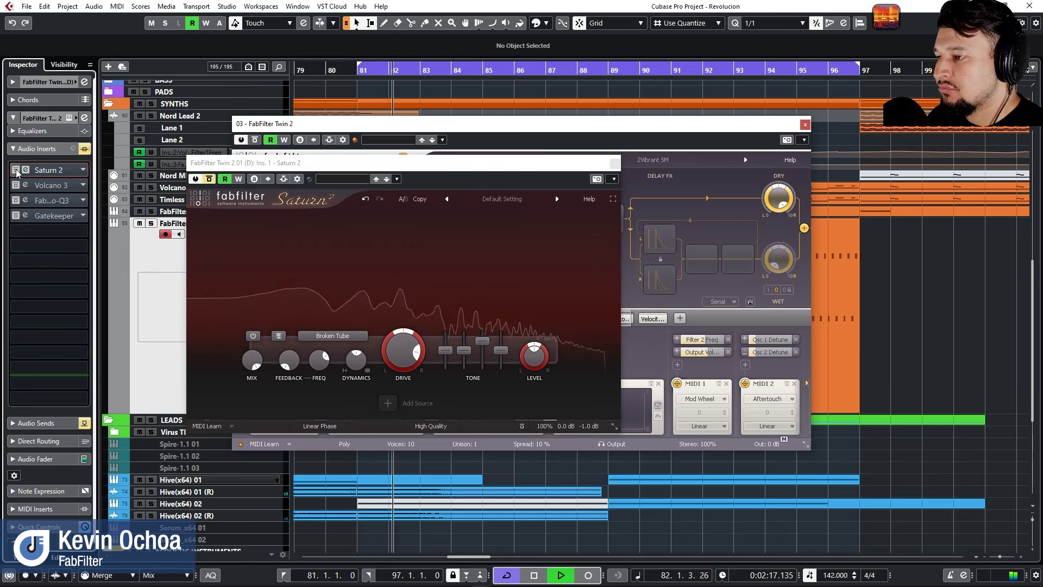
click(614, 163)
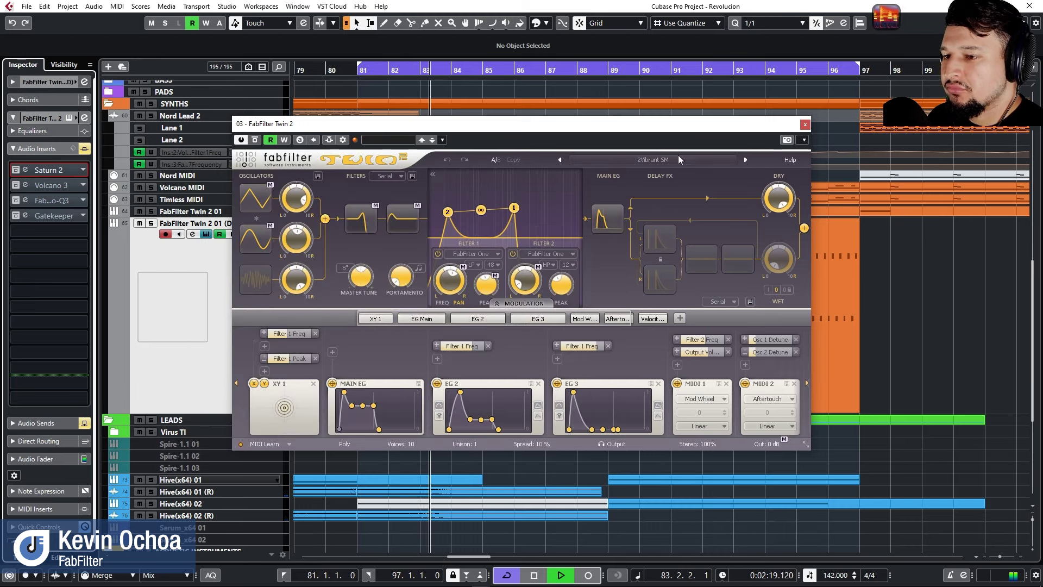
click(805, 125)
Play the full mix from bar 113 and compare FabFilter Twin 2 01 (D) with Saturn 2 active and bypassed.
scroll(539, 178, right, 5)
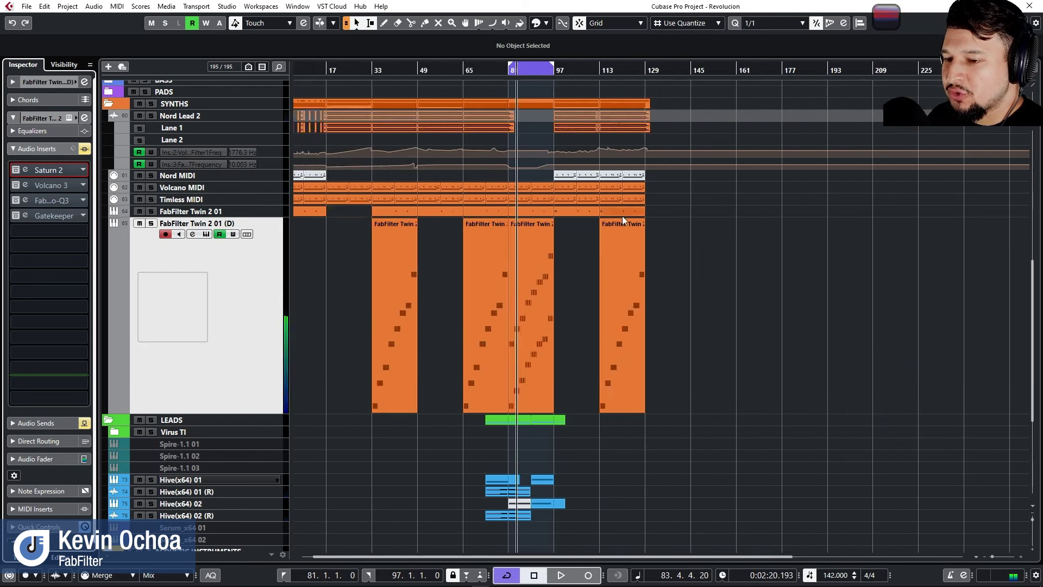
scroll(605, 220, up, 1)
click(464, 69)
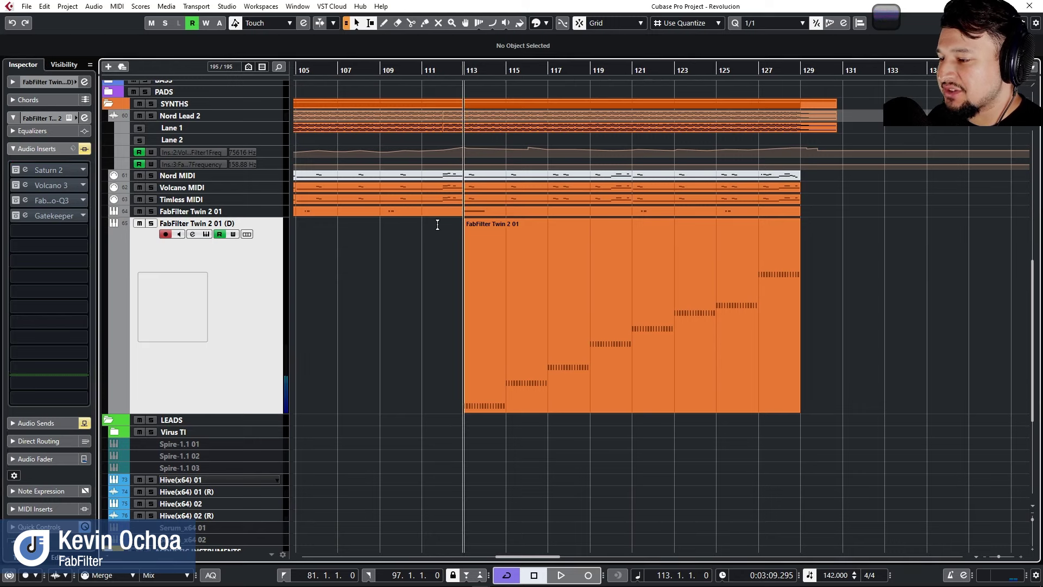
key(space)
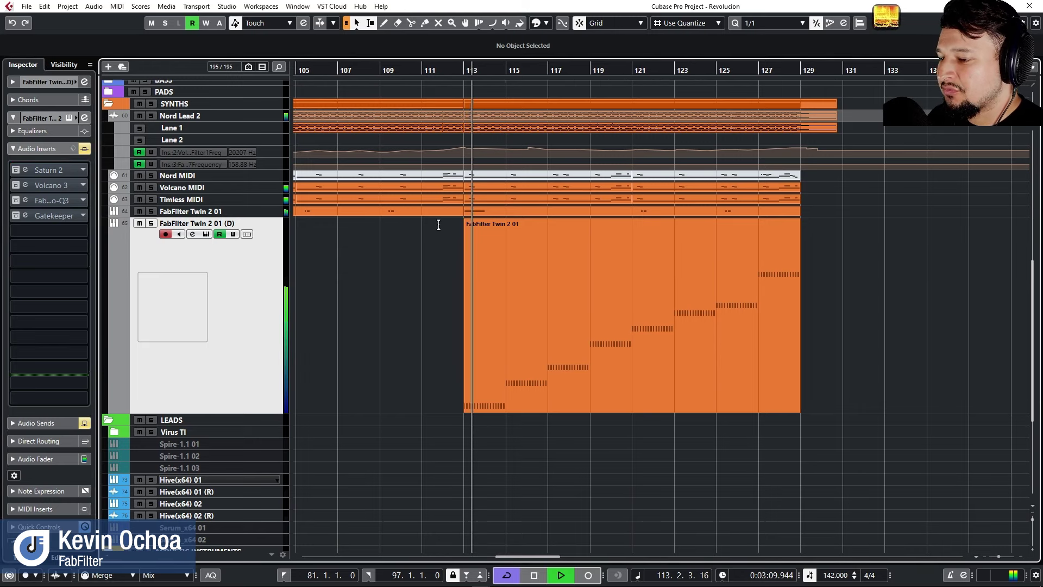
click(15, 172)
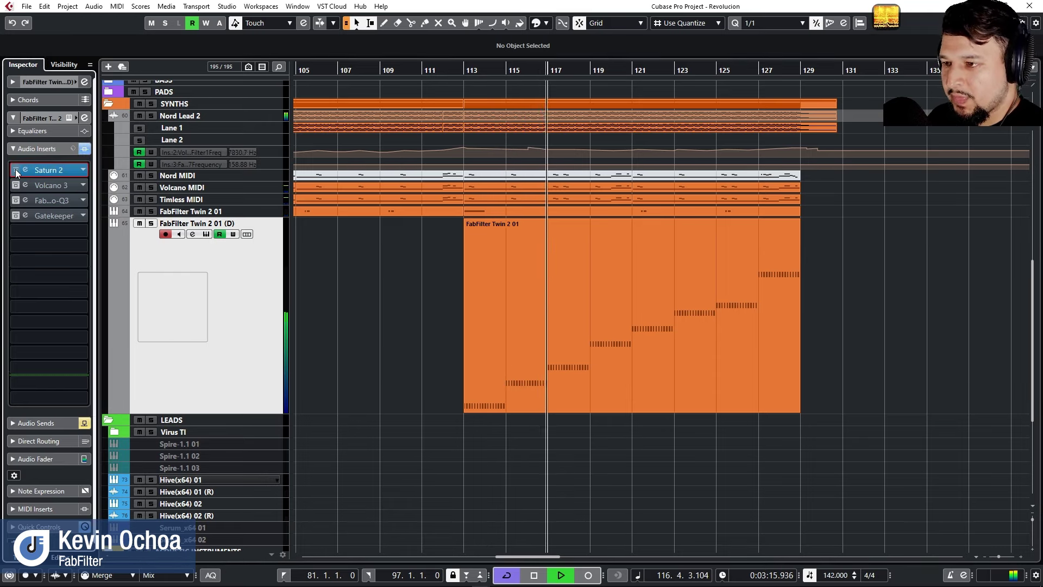
click(16, 170)
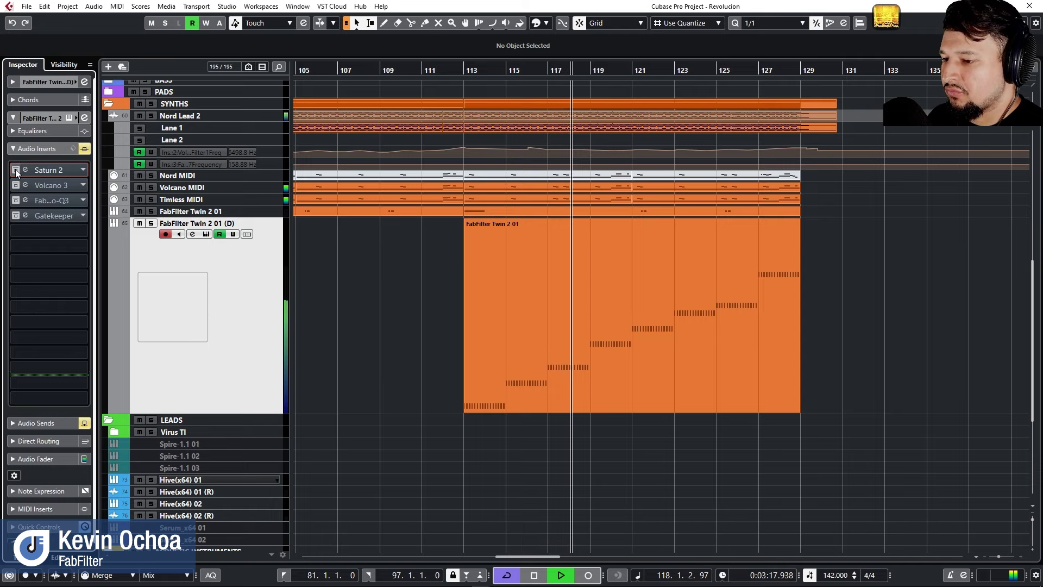
click(15, 169)
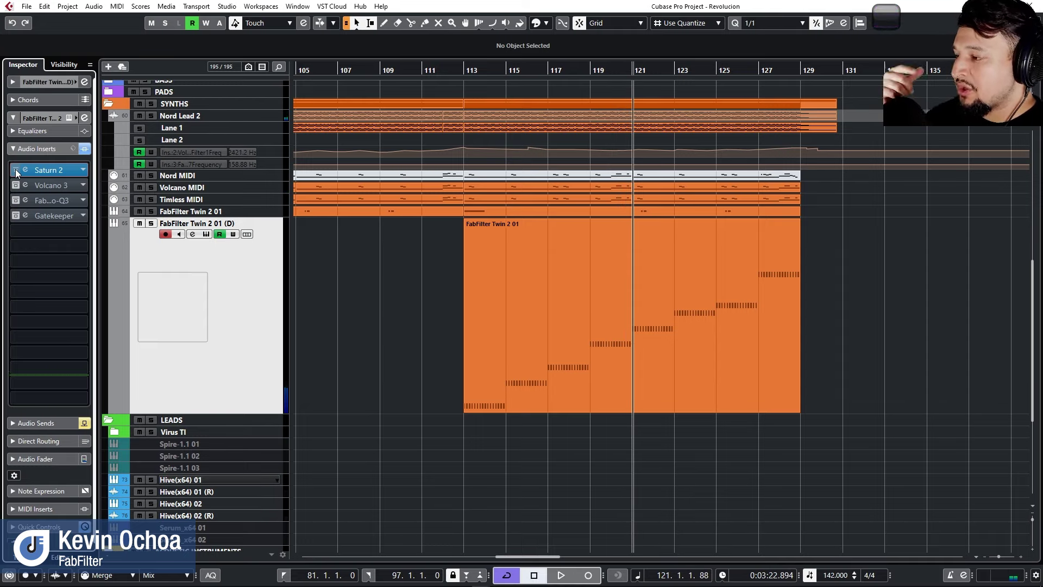
Return to the looped section at bar 81 and solo FabFilter Twin 2 01 (D) with its Saturn 2 insert open.
key(shift+f)
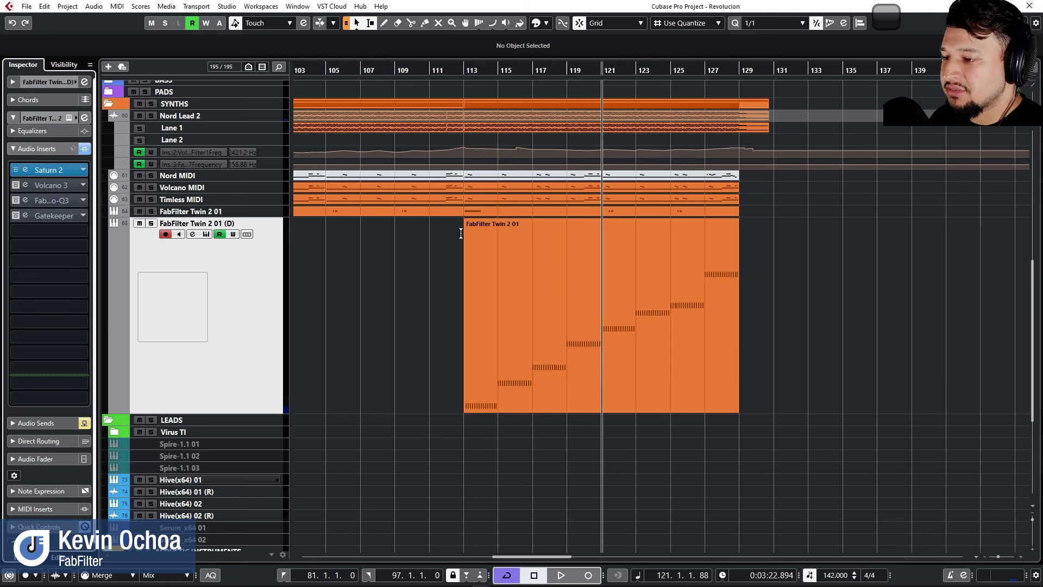
scroll(455, 237, up, 2)
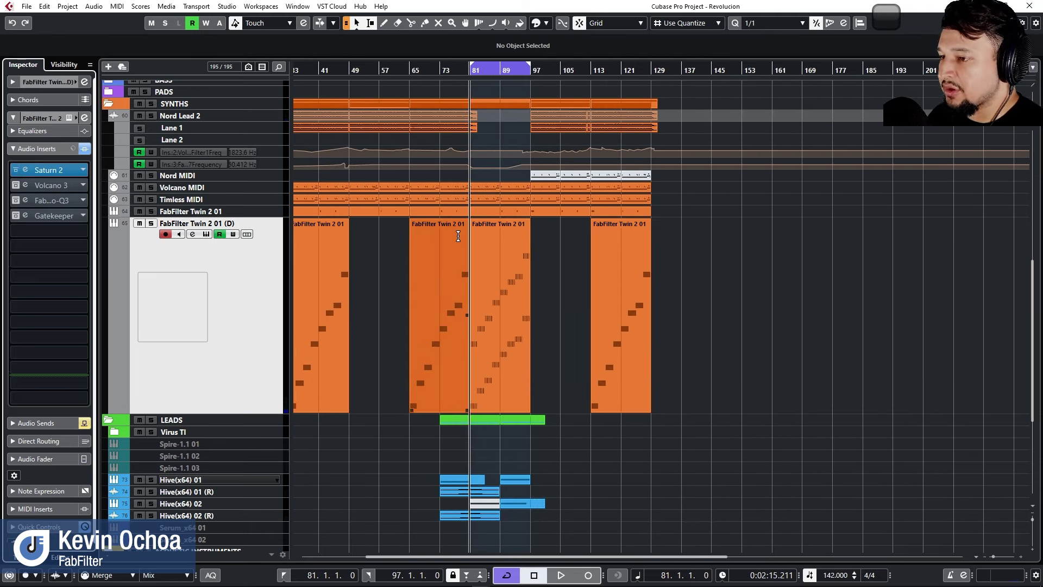
scroll(482, 271, up, 5)
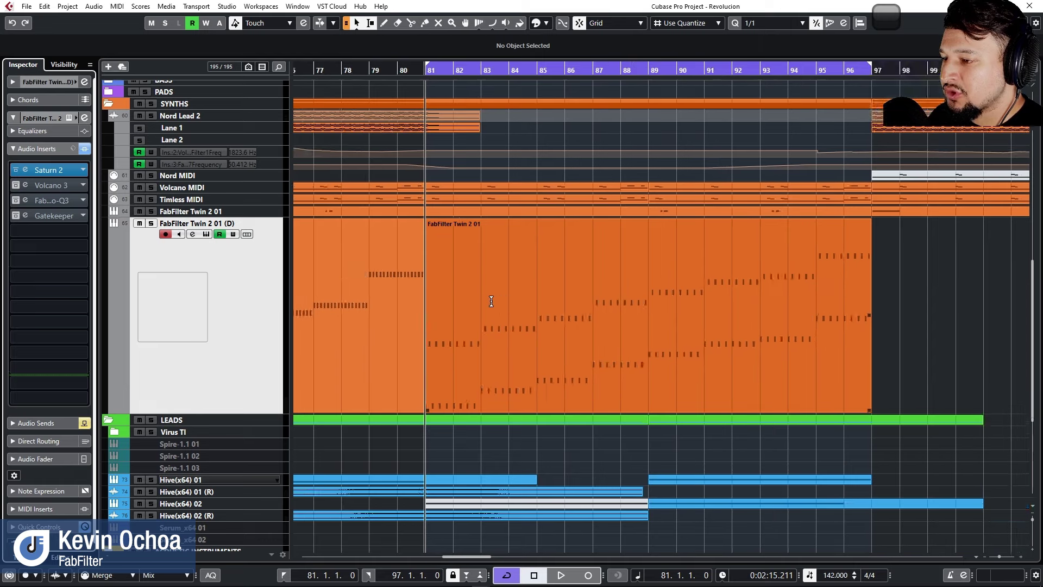
scroll(494, 301, up, 2)
click(58, 170)
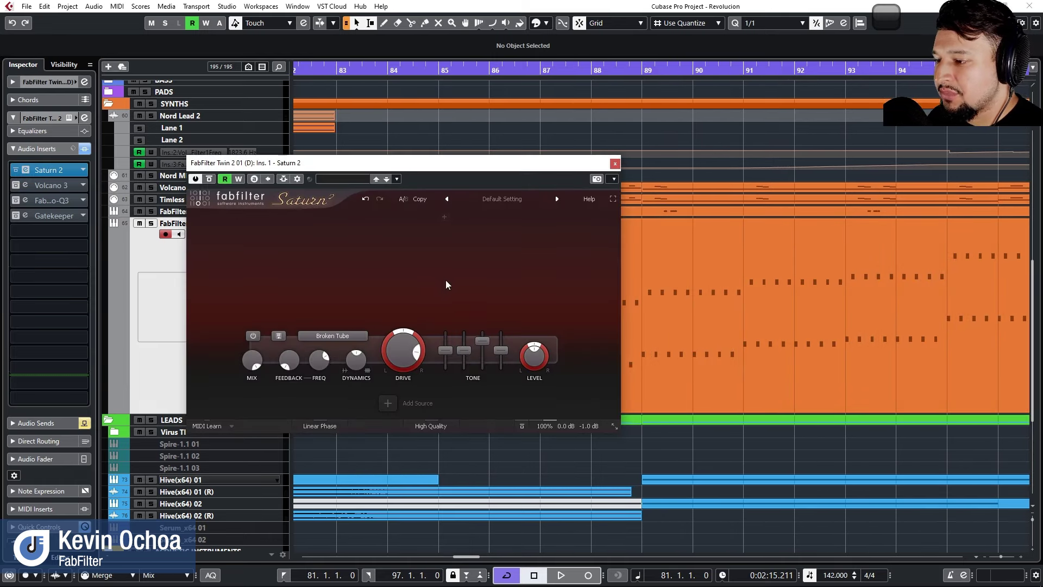
click(615, 199)
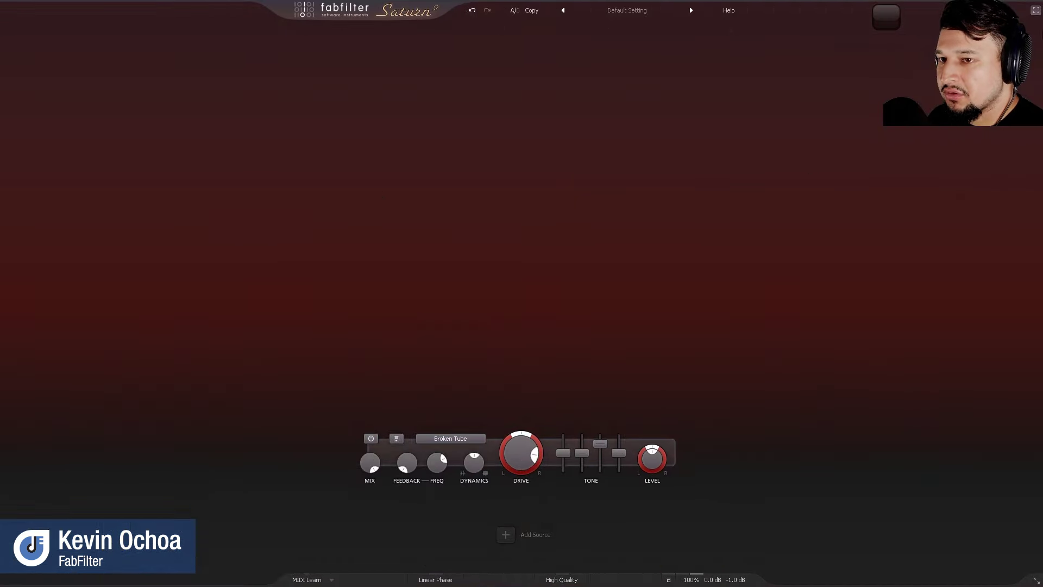
click(1036, 13)
click(152, 223)
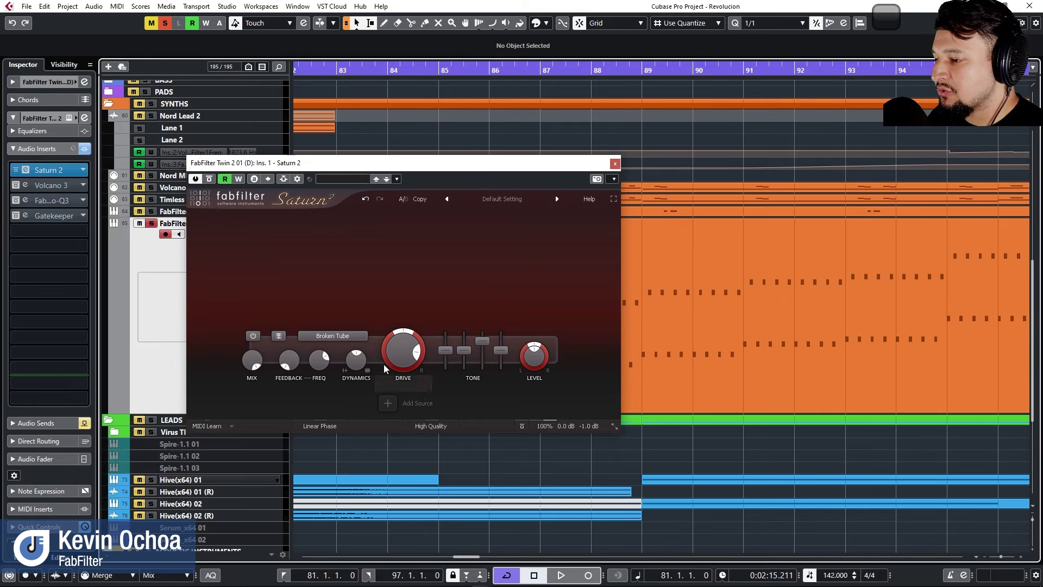
Switch Saturn 2's distortion style to Subtle Tube and adjust the Band 1 drive while the loop plays.
click(336, 336)
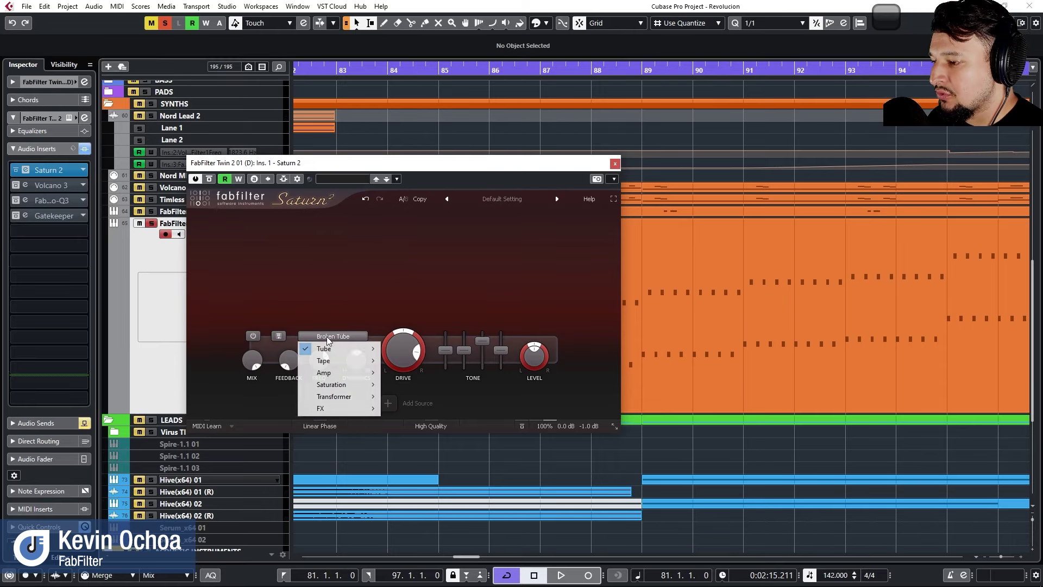
click(388, 166)
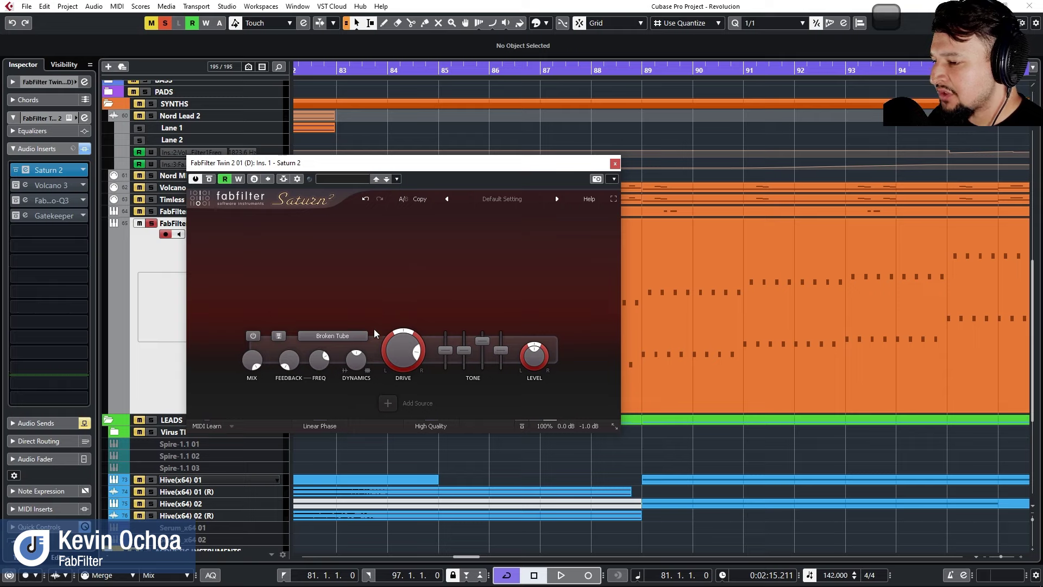
click(336, 334)
mouse_move(358, 348)
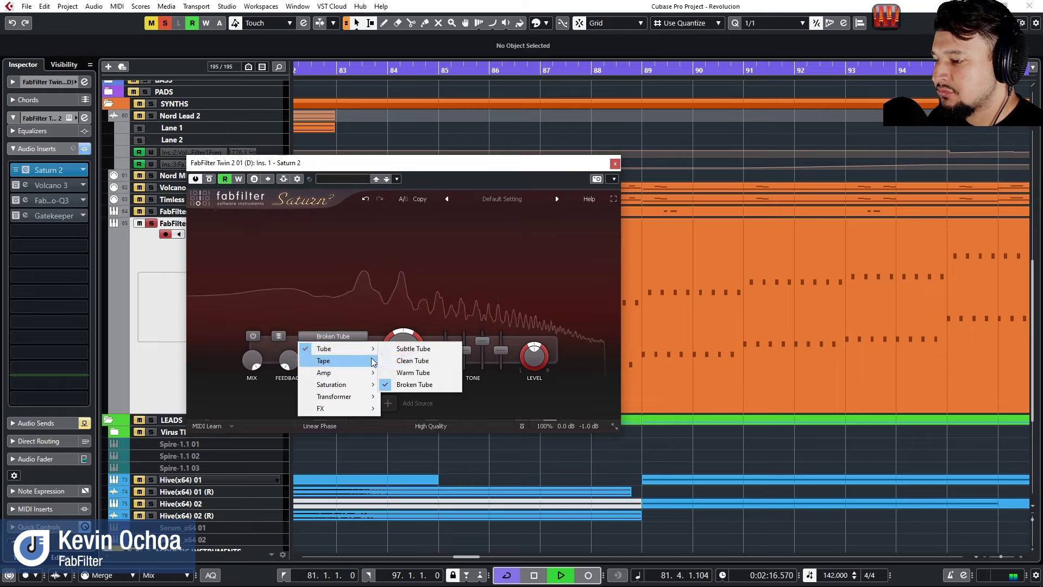
click(406, 350)
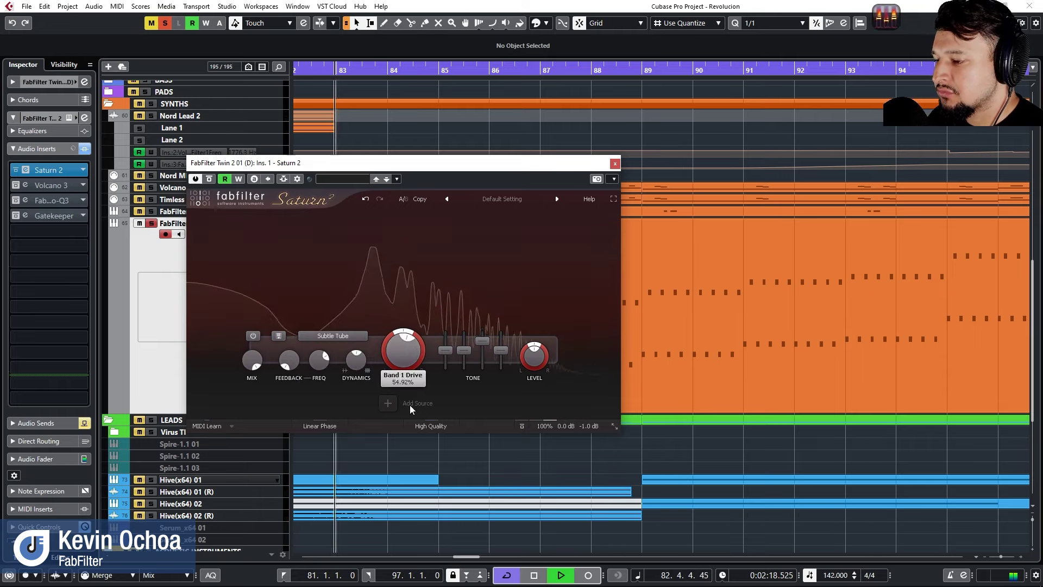
Audition the Clean Tube, Warm Tube and Broken Tube distortion styles in Saturn 2 while the loop plays.
click(332, 335)
mouse_move(347, 348)
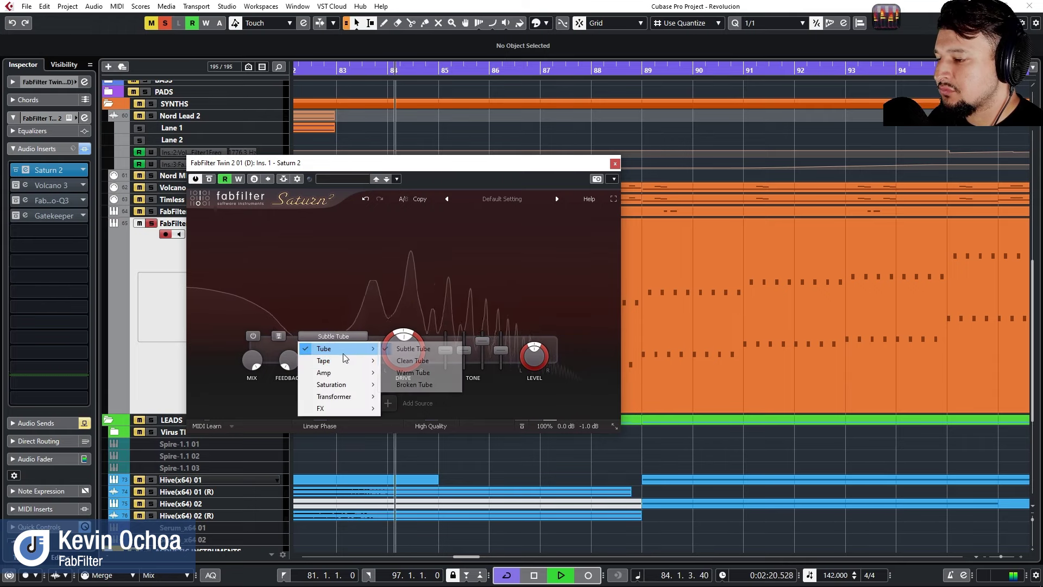
click(423, 362)
click(332, 336)
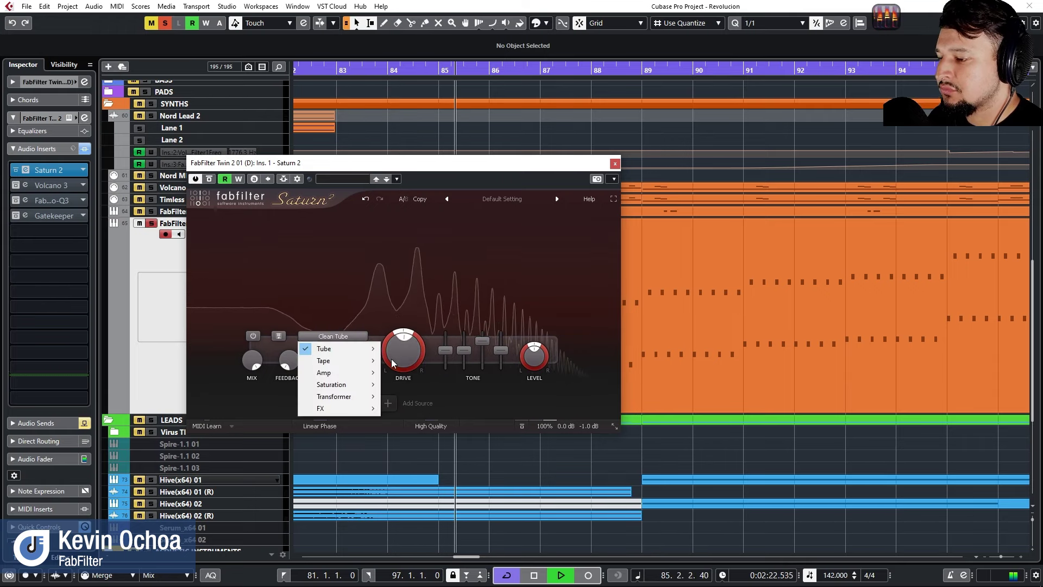
mouse_move(363, 350)
click(421, 373)
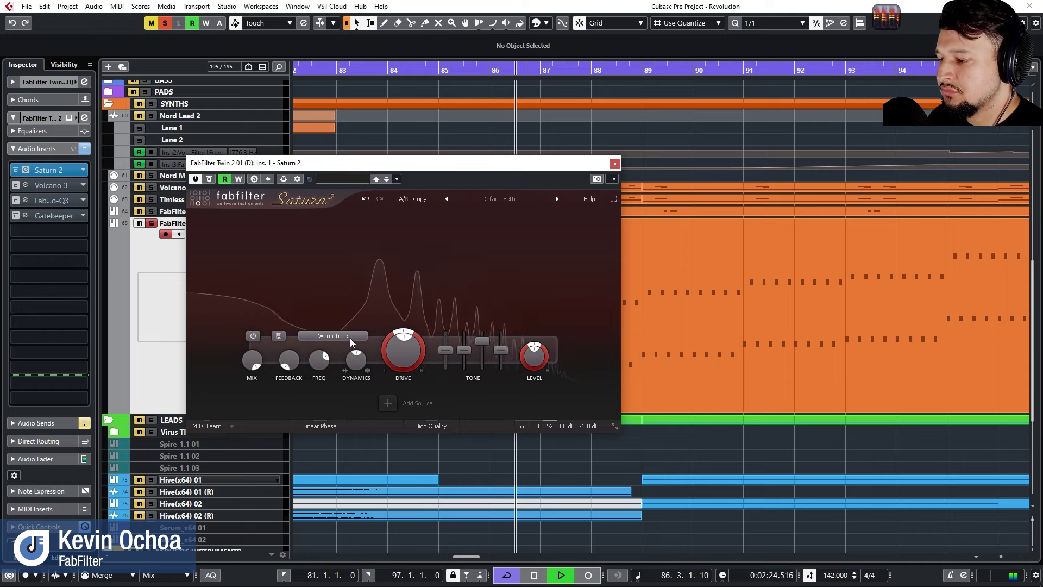
click(348, 336)
click(421, 384)
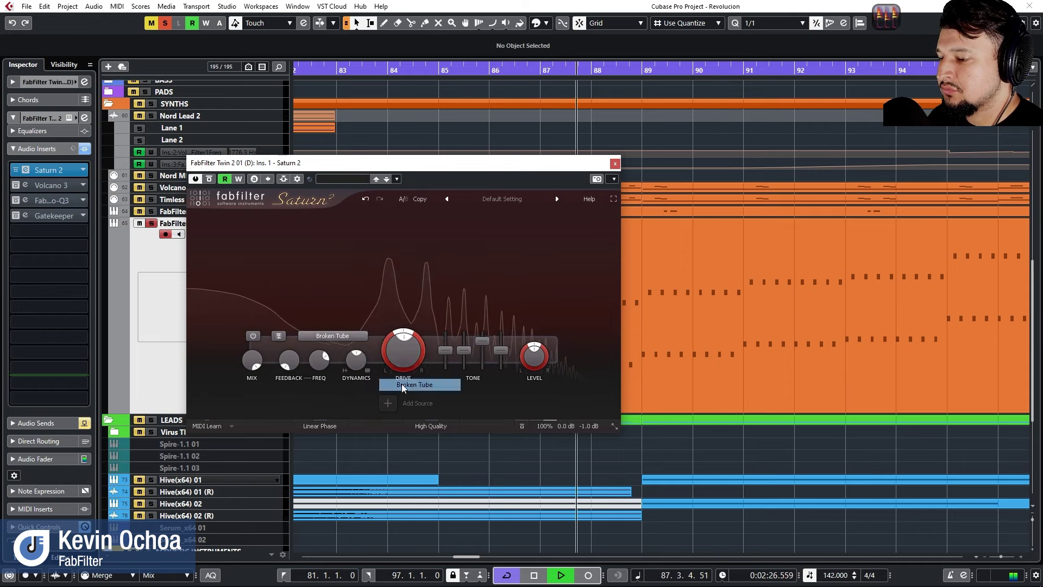
Audition Saturn 2's Subtle Tape, Clean Tape, Warm Tape and Old Tape distortion styles in turn during playback.
click(332, 336)
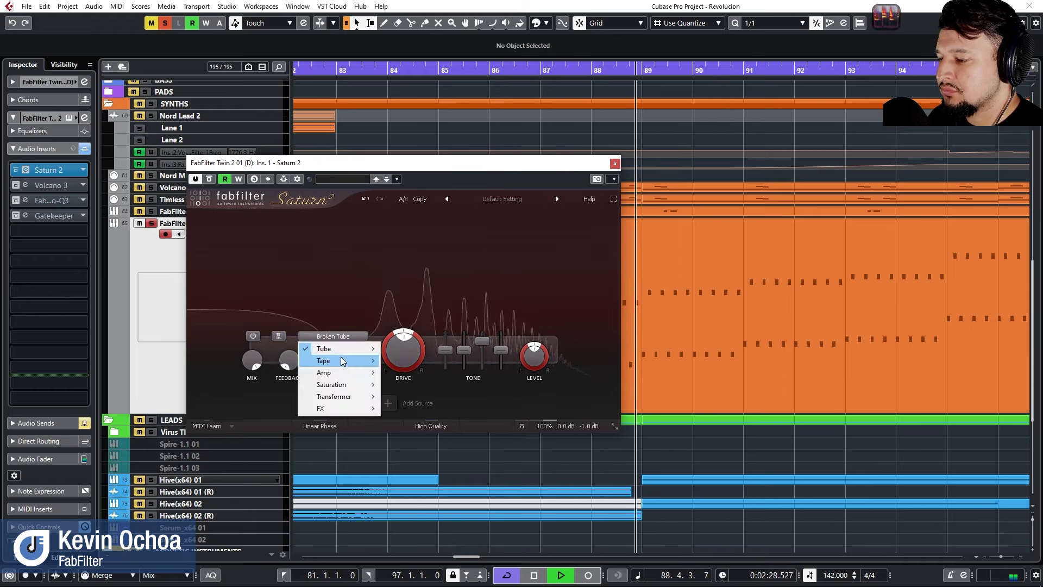
mouse_move(347, 360)
click(426, 362)
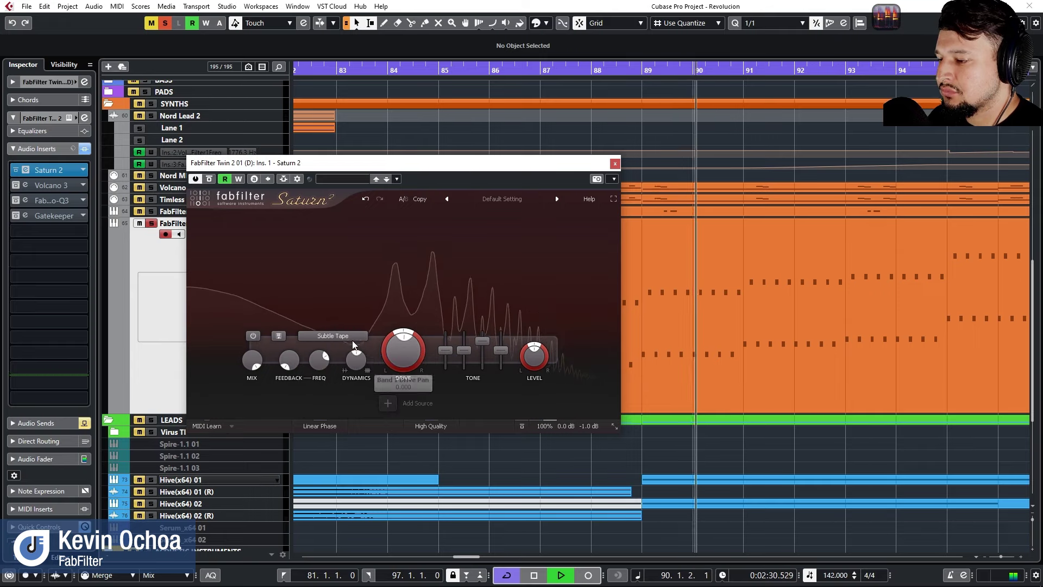
click(347, 337)
mouse_move(326, 360)
click(425, 373)
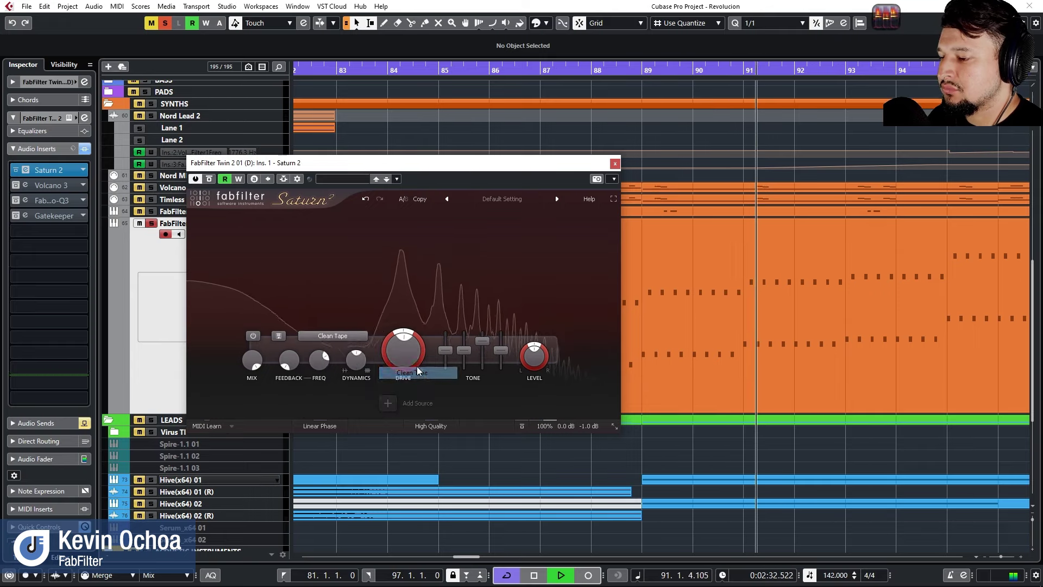
click(340, 337)
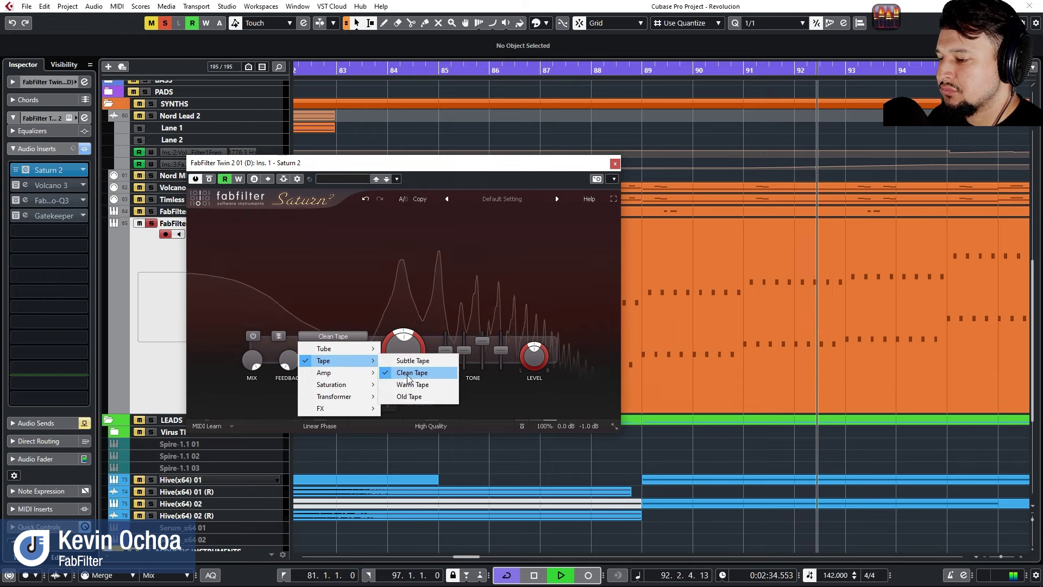
click(399, 373)
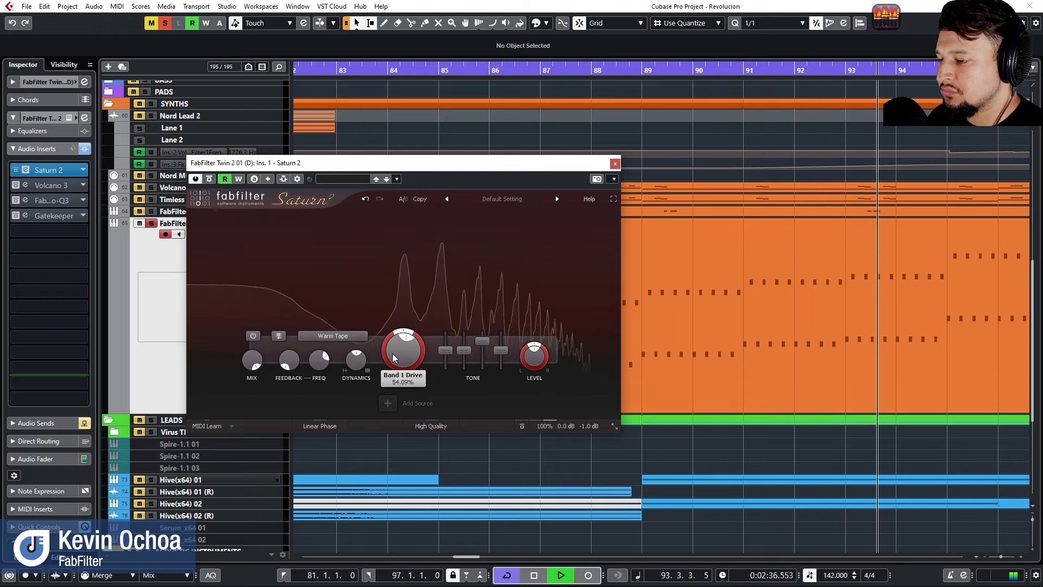
click(355, 336)
mouse_move(346, 364)
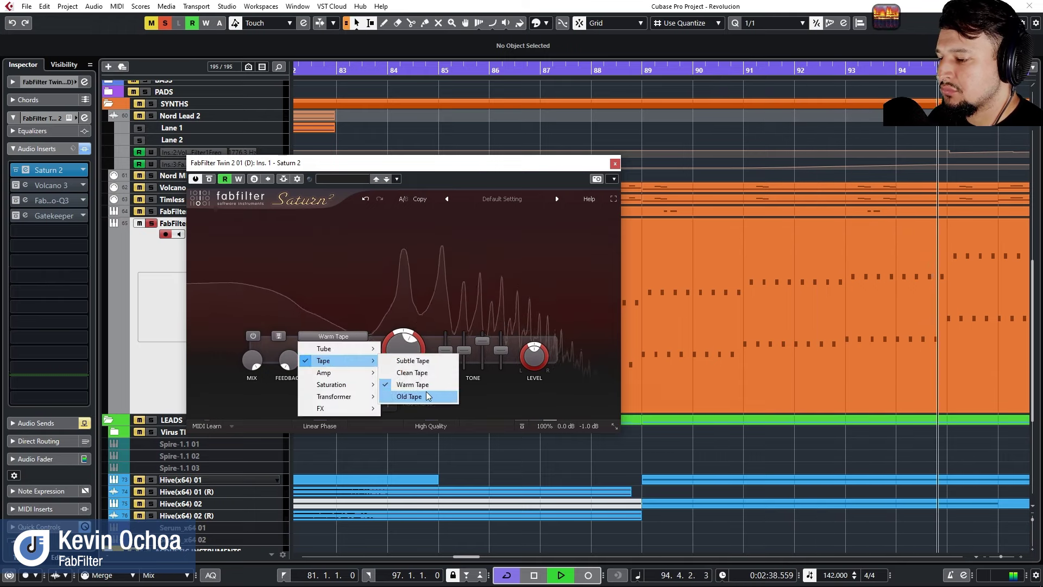
click(426, 393)
scroll(669, 199, down, 4)
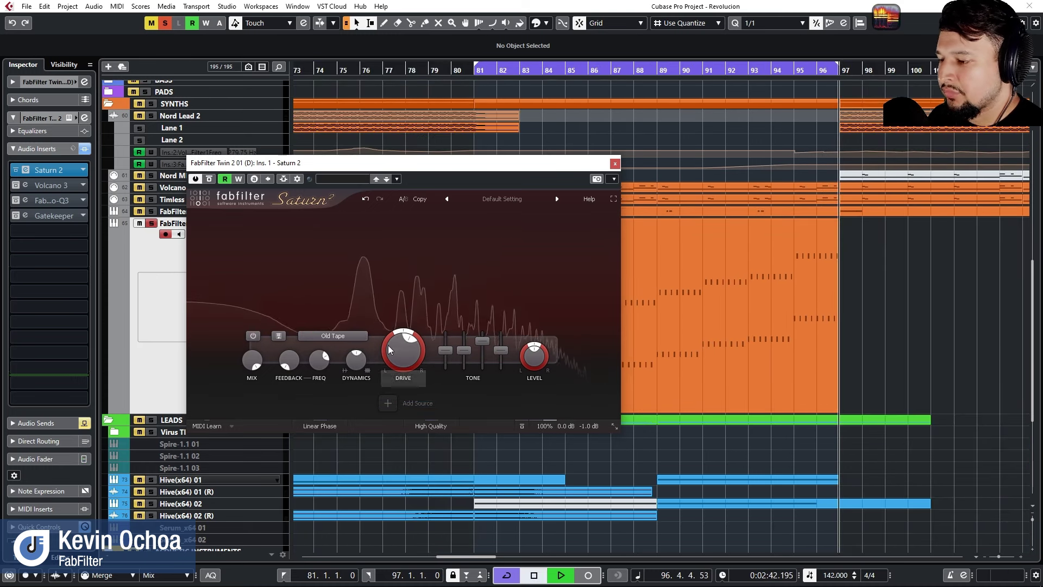
Set Saturn 2's distortion style to American Tweed Amp and play the loop from bar 81.
click(342, 338)
mouse_move(338, 352)
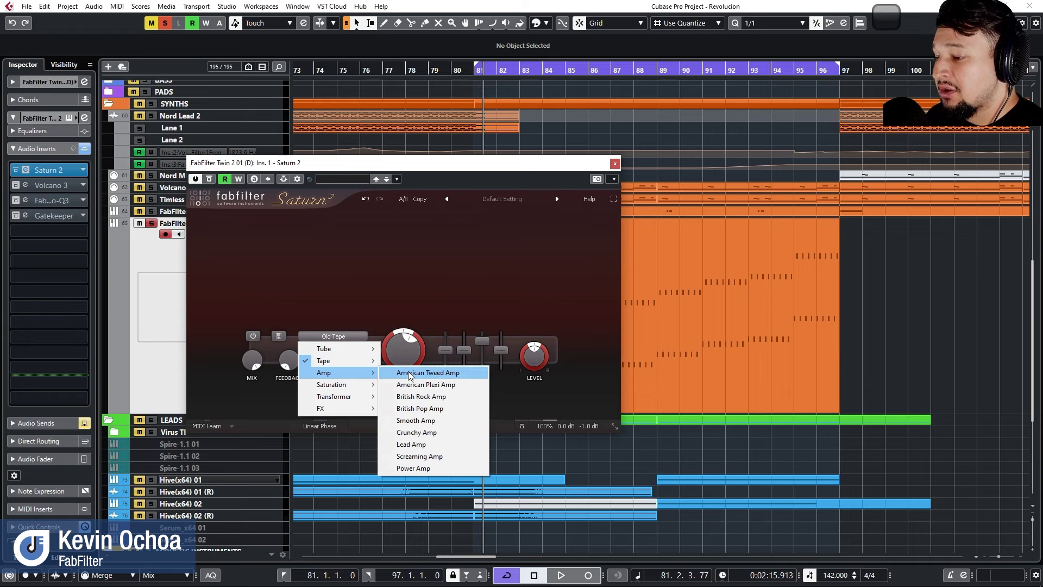
click(413, 373)
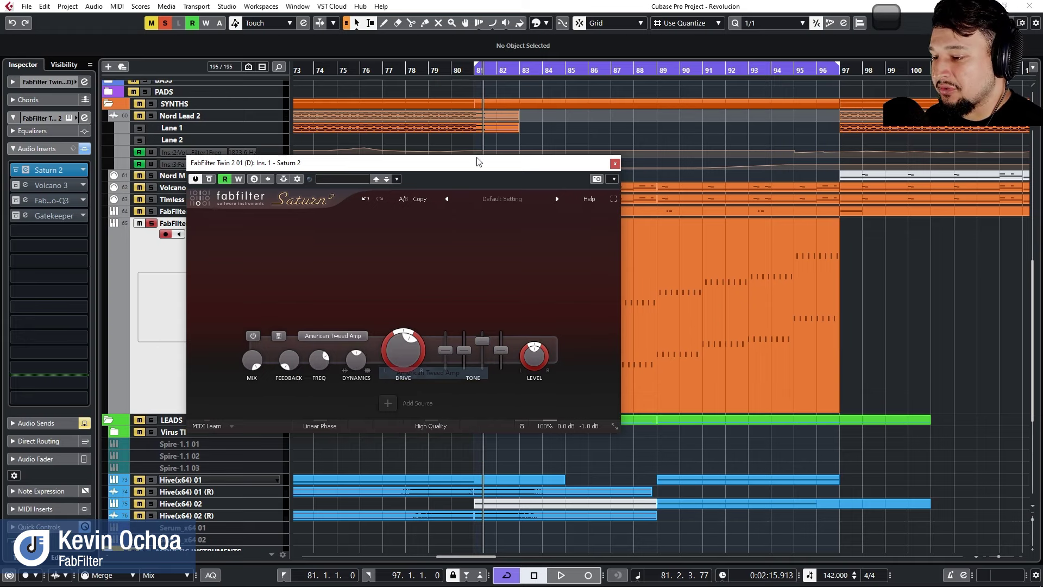
click(472, 72)
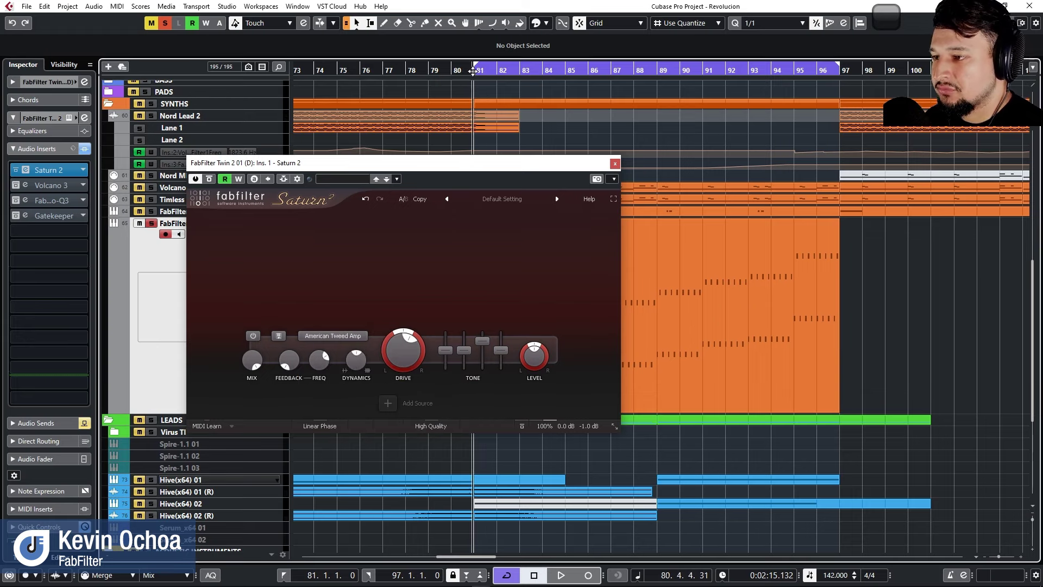
mouse_move(400, 339)
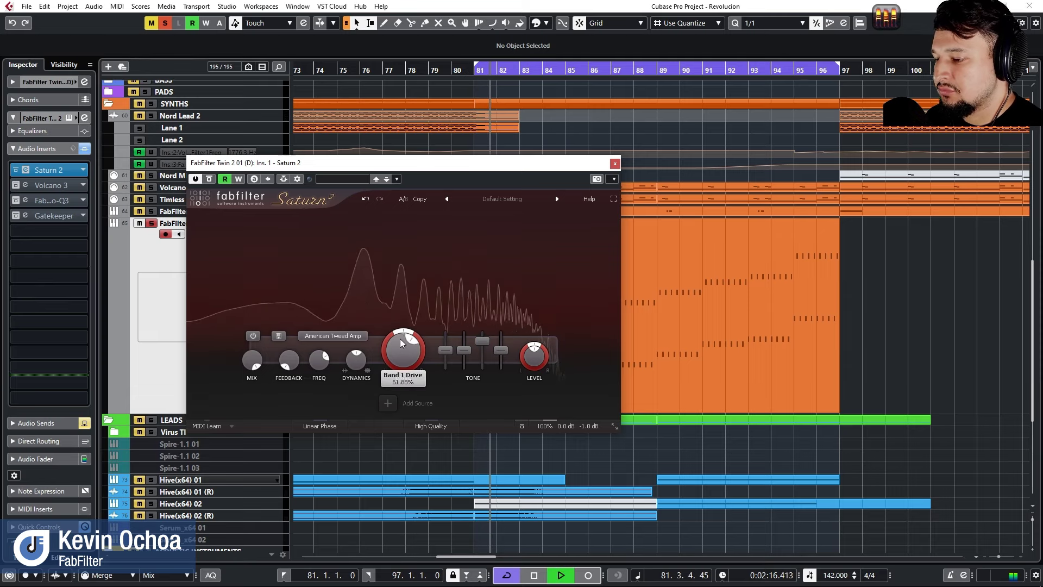
Audition the American Plexi Amp, British Rock Amp and British Pop Amp styles in Saturn 2 during playback.
click(333, 335)
mouse_move(342, 373)
click(412, 385)
click(338, 336)
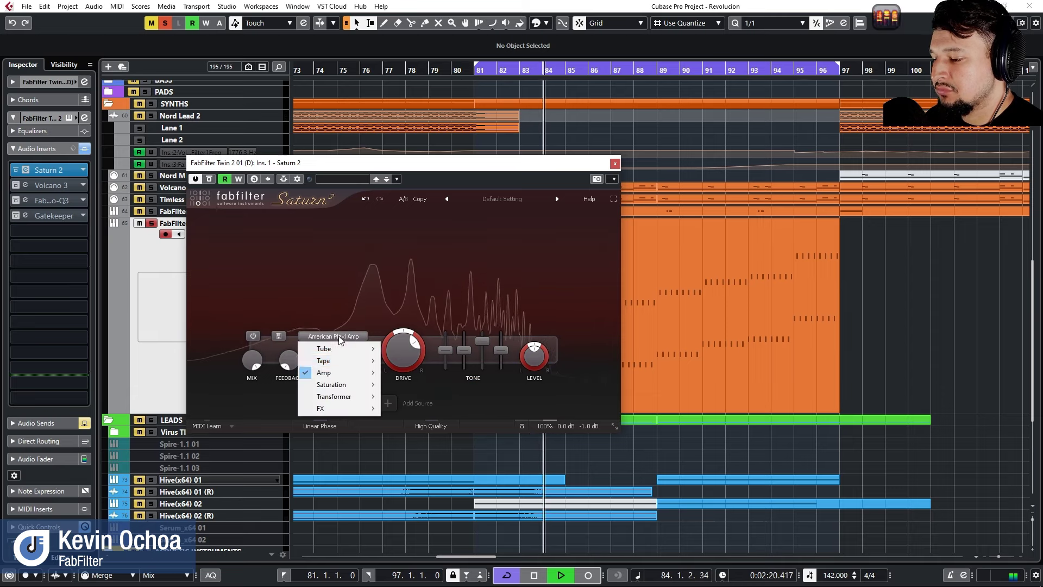
mouse_move(343, 370)
click(429, 397)
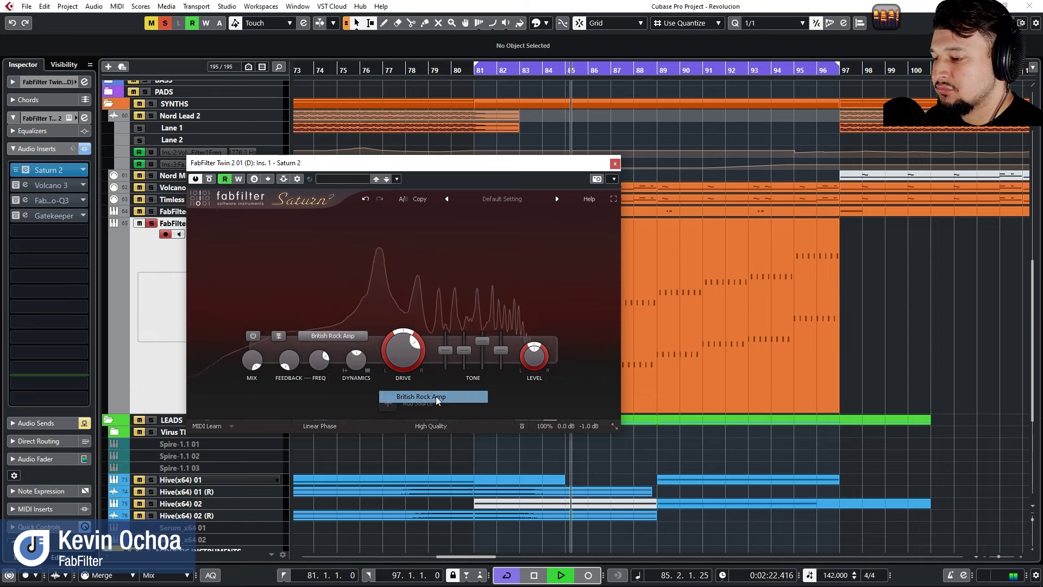
click(336, 337)
mouse_move(342, 369)
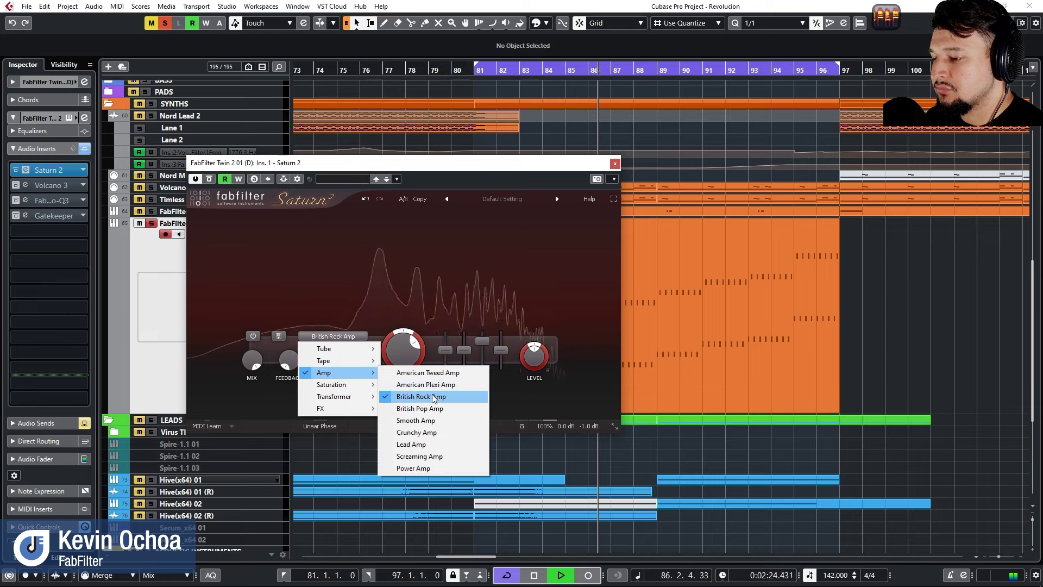
click(425, 407)
Audition Saturn 2's Smooth Amp, Crunchy Amp and Lead Amp styles while the loop continues.
click(342, 337)
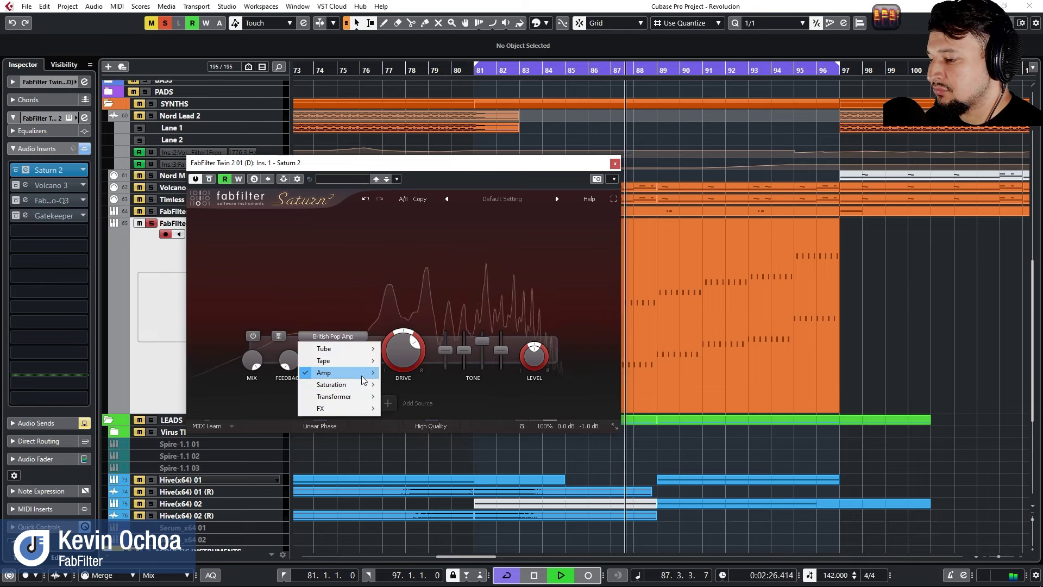
mouse_move(339, 372)
click(415, 420)
click(331, 337)
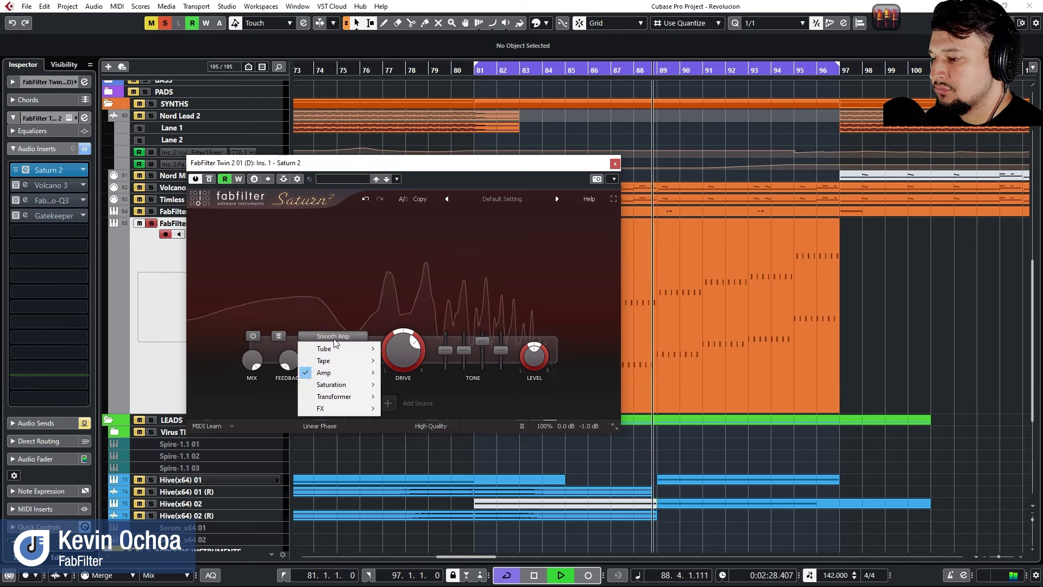
mouse_move(363, 374)
click(415, 432)
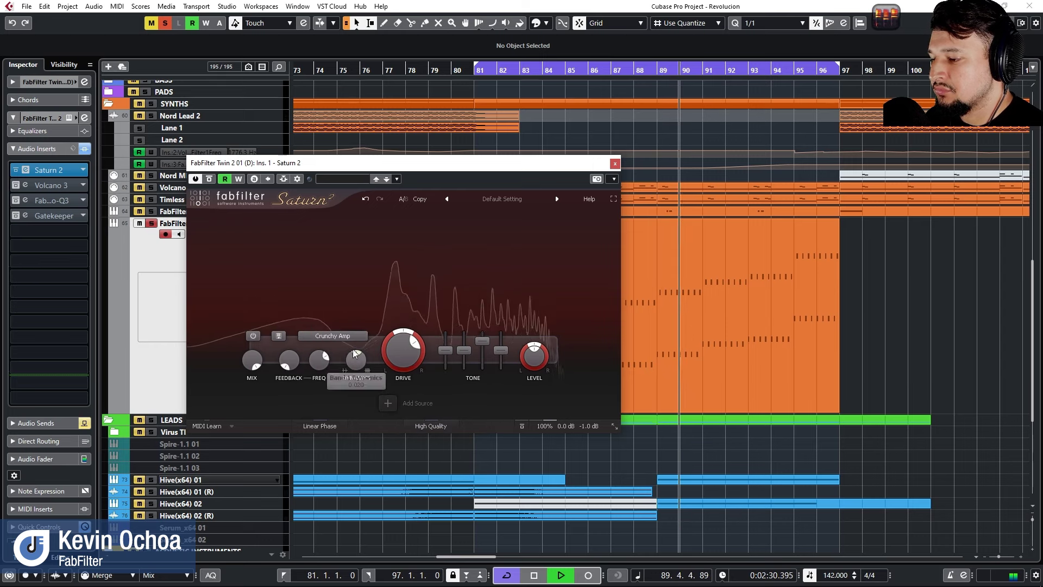
click(341, 337)
mouse_move(353, 374)
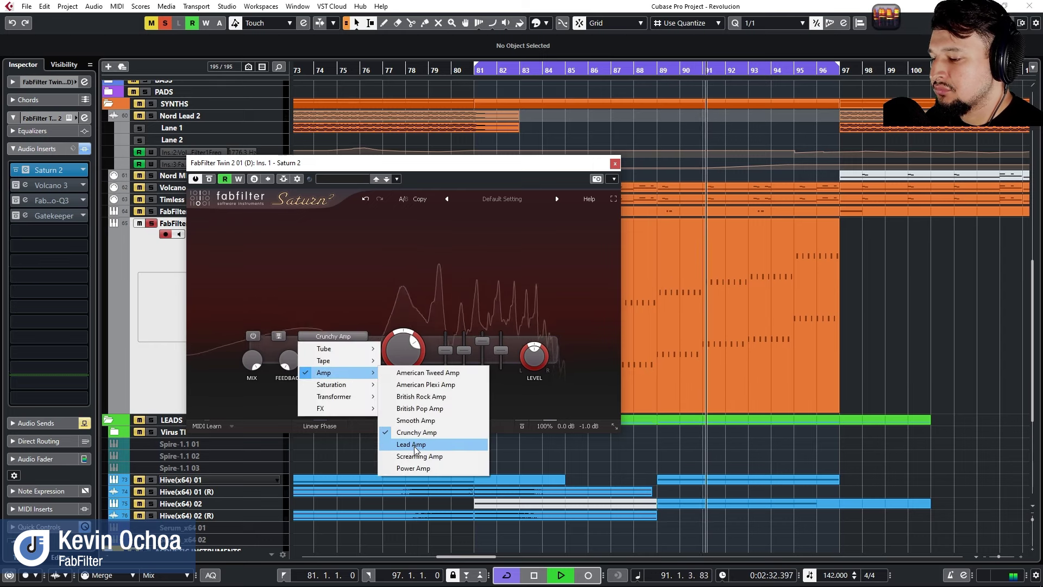
click(411, 445)
Try the Screaming Amp style, settle on Power Amp in Saturn 2, and stop playback.
click(333, 337)
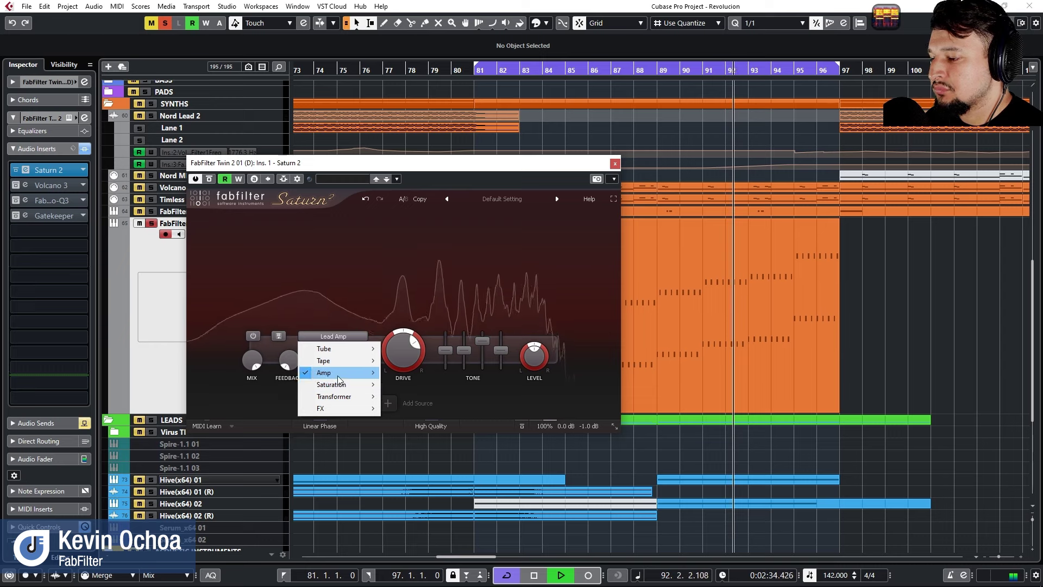
mouse_move(338, 374)
click(420, 456)
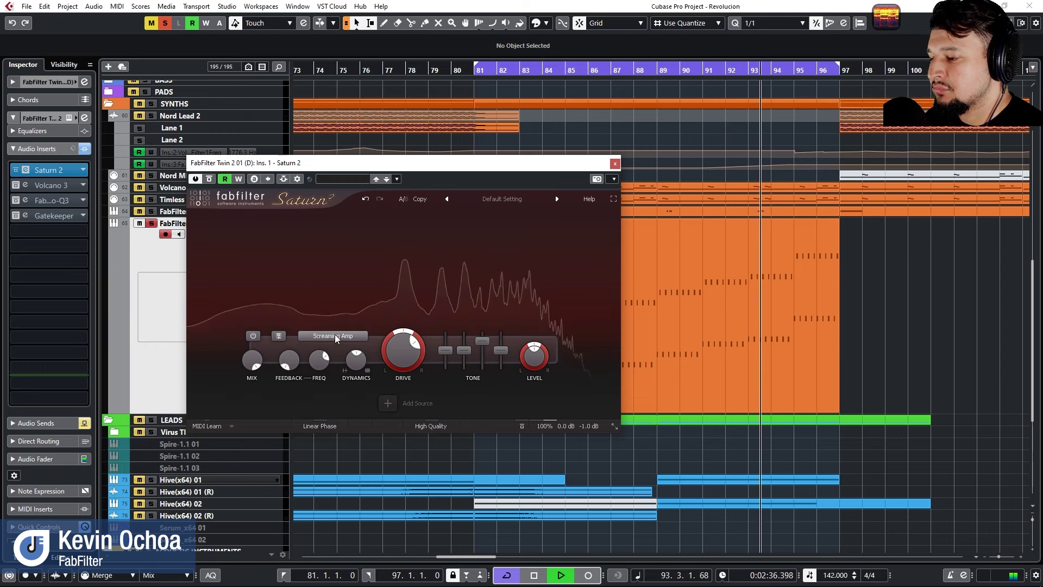
click(334, 336)
mouse_move(337, 372)
click(419, 466)
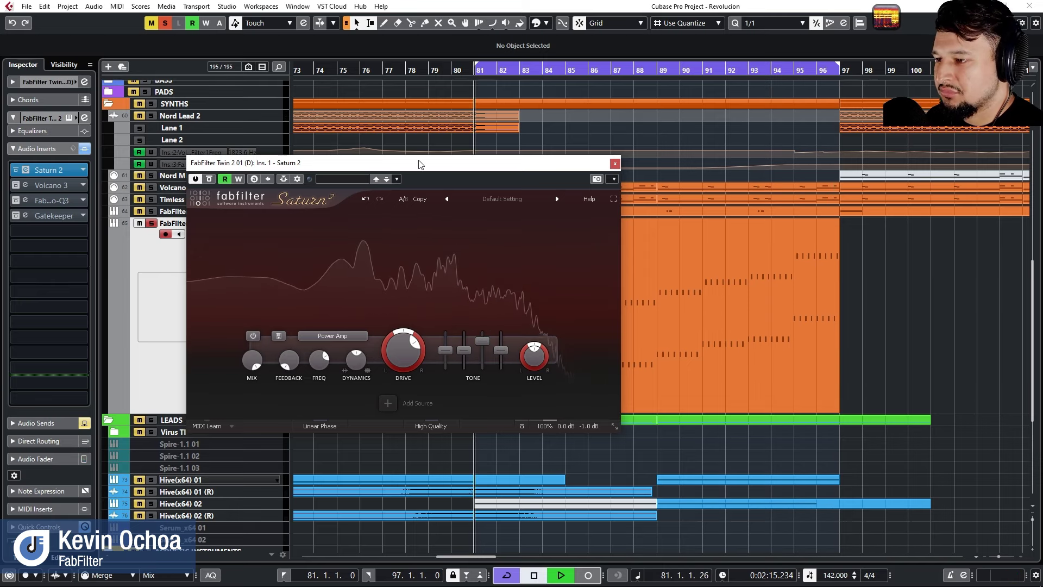
key(space)
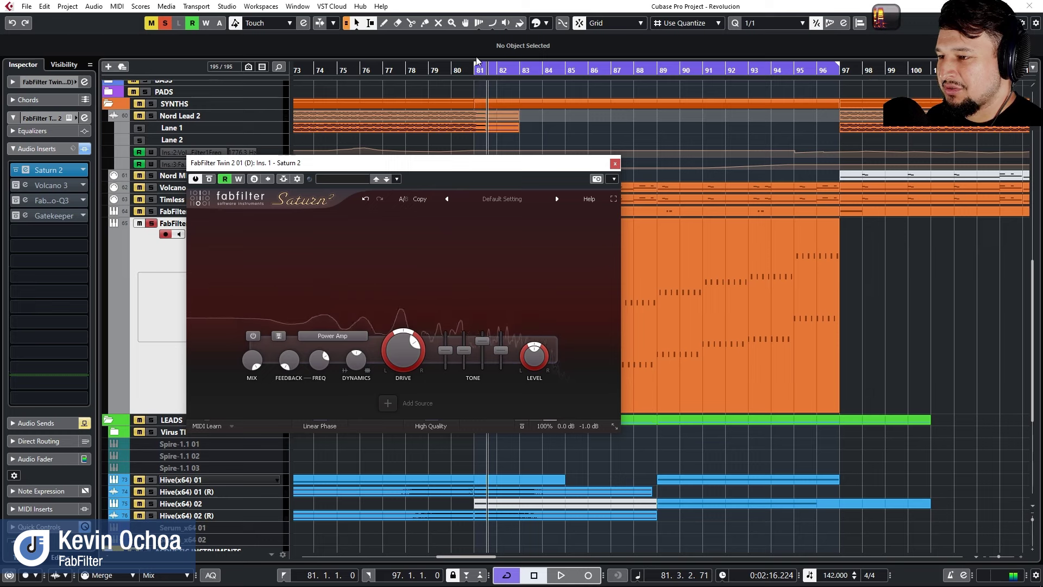
click(344, 335)
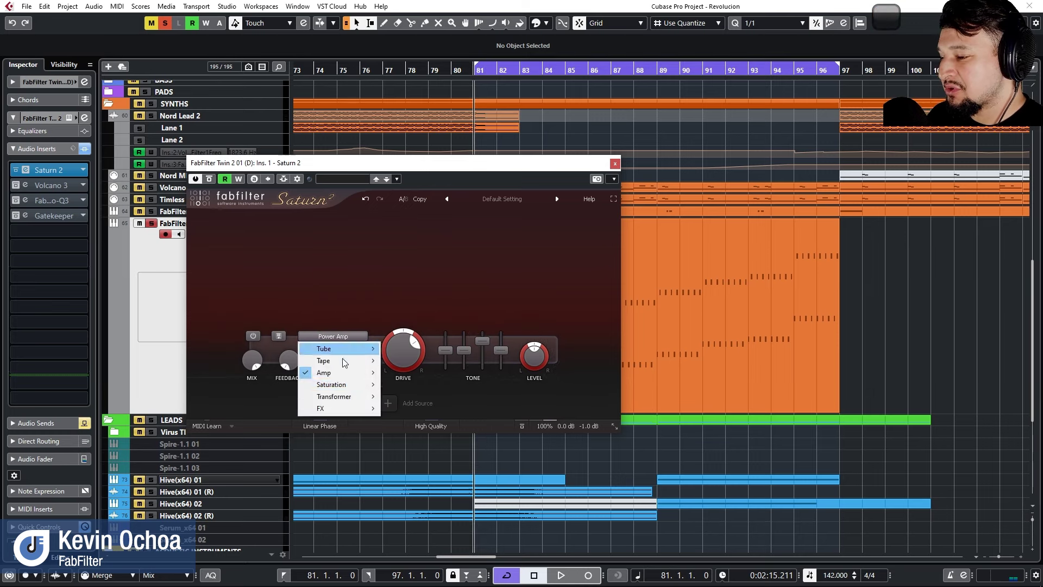
mouse_move(325, 373)
click(429, 165)
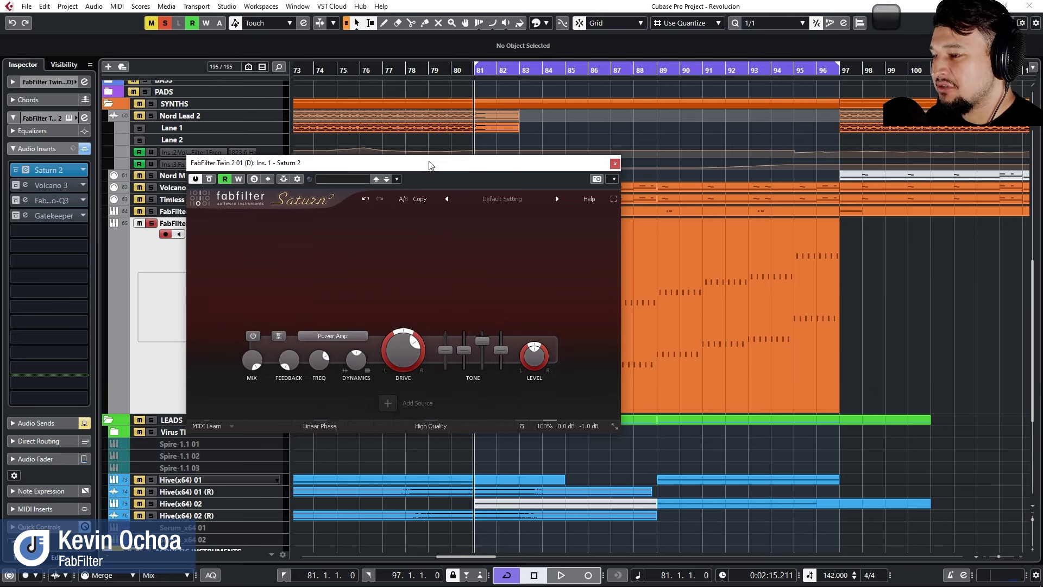
Place the playhead at bar 113 and move the Saturn 2 window clear of the FabFilter Twin 2 01 (D) track header.
scroll(526, 92, down, 4)
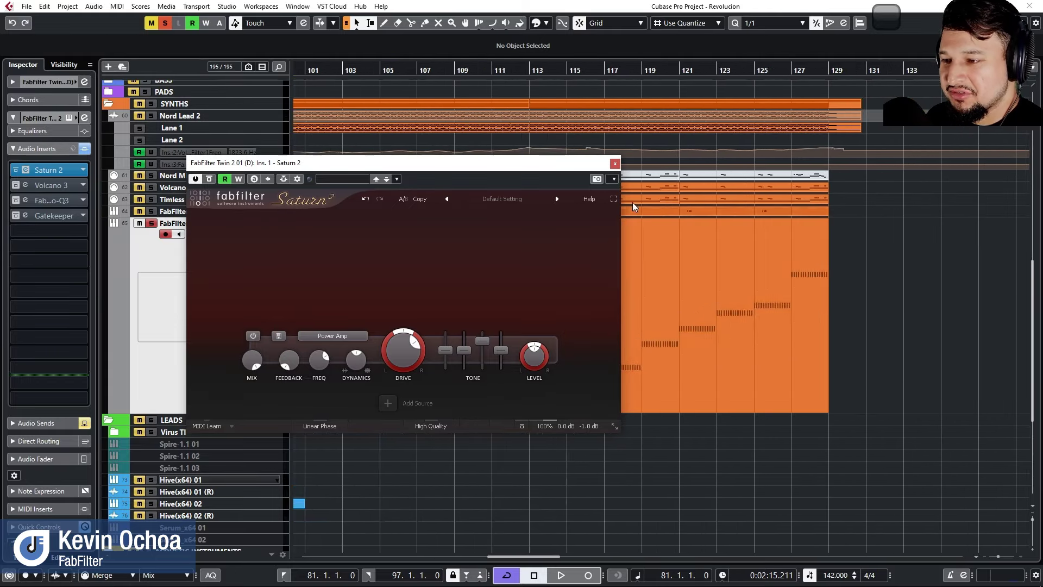
click(490, 67)
drag(517, 161, 466, 262)
click(575, 67)
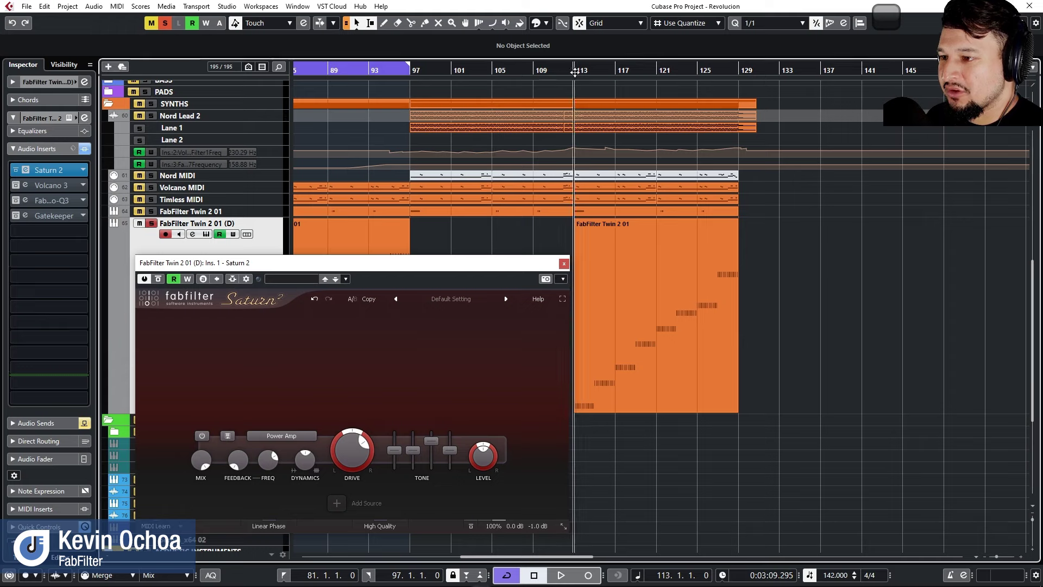
Activate the Volcano 3, Pro-Q3 and Gatekeeper inserts and play the soloed track briefly from bar 113.
drag(16, 190, 18, 215)
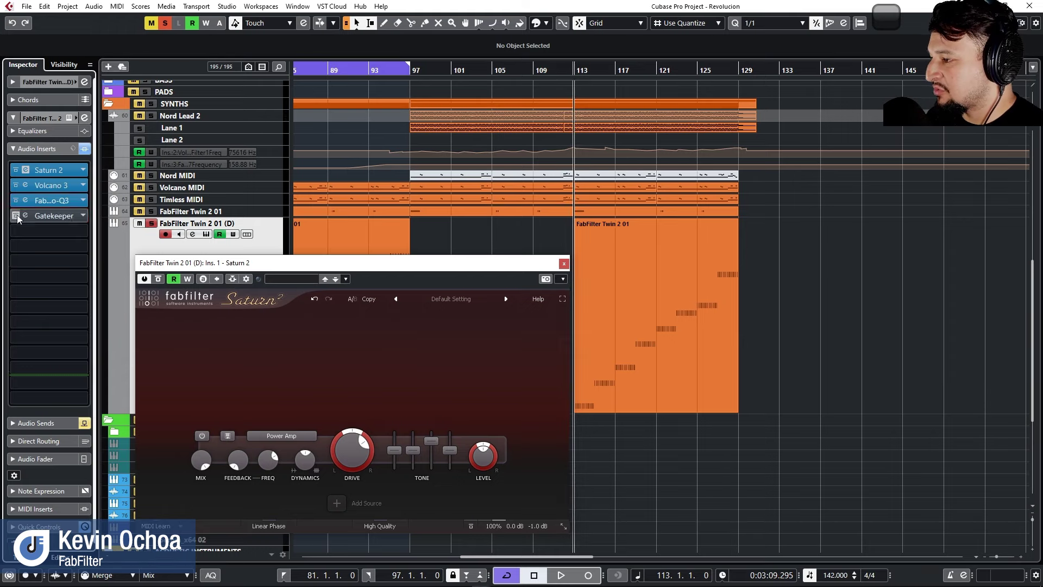
key(space)
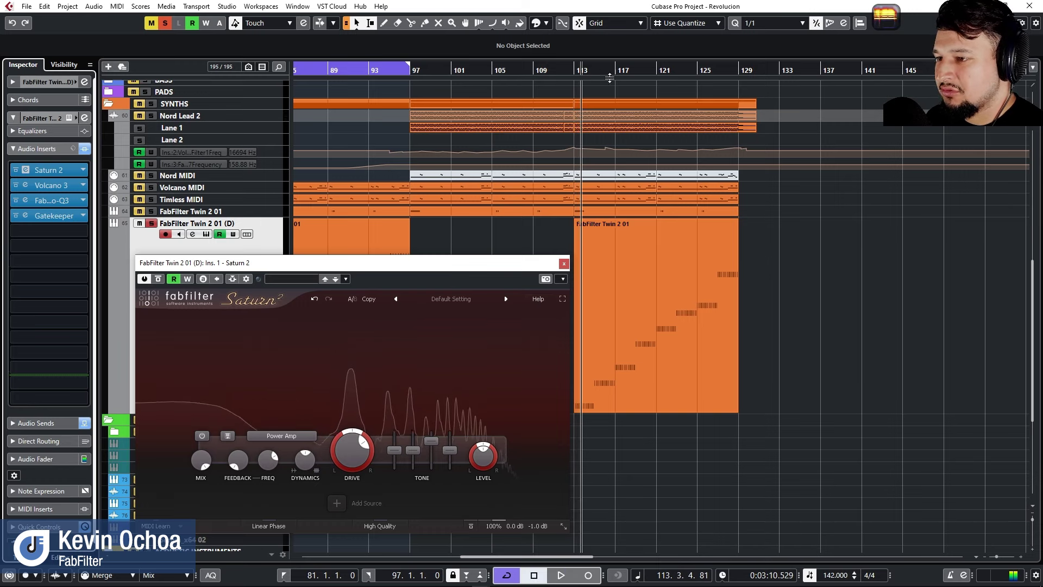
key(space)
Unsolo FabFilter Twin 2 01 (D) and play the full mix from bar 113, repositioning the Saturn 2 window.
click(151, 226)
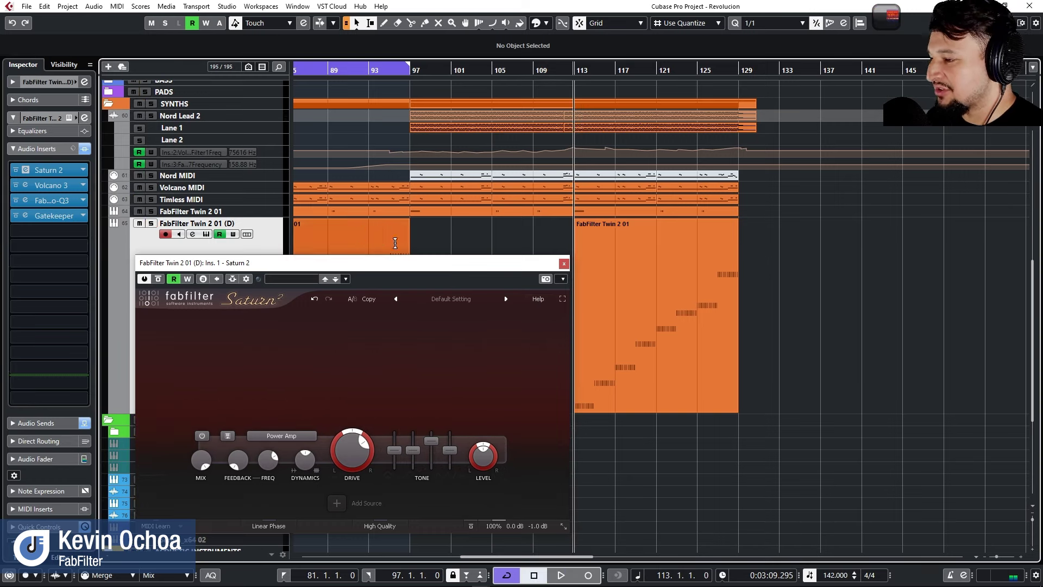
key(space)
drag(373, 268, 374, 184)
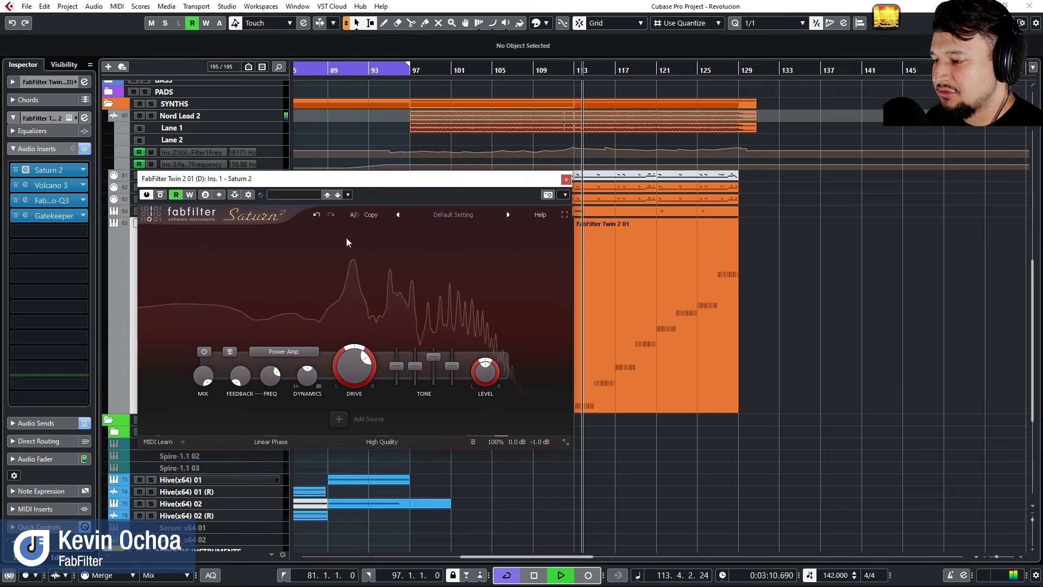
Try the American Tweed Amp and British Rock Amp styles in Saturn 2 while the full mix plays.
click(305, 353)
mouse_move(288, 387)
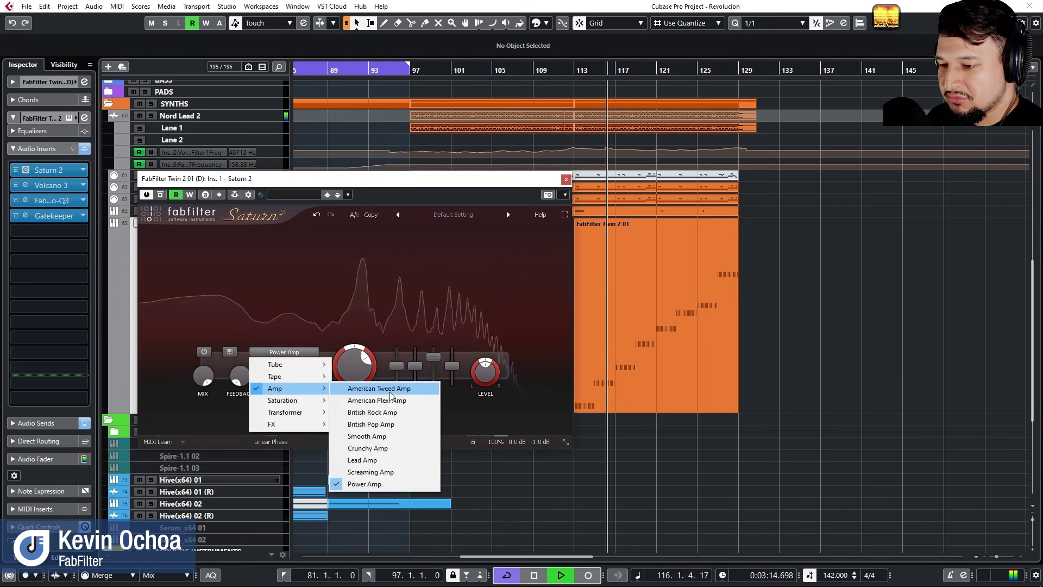
click(390, 388)
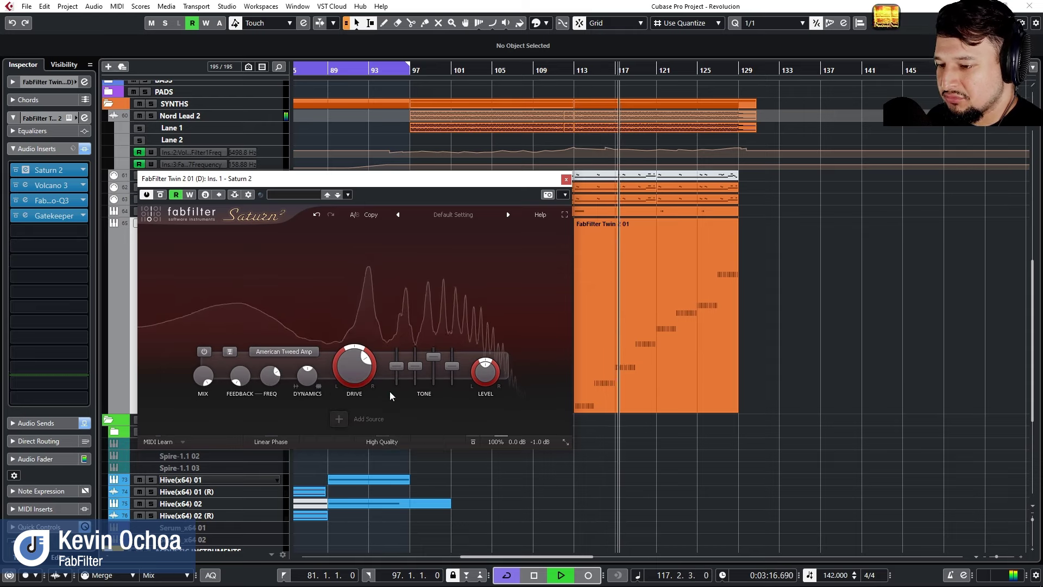
click(292, 352)
mouse_move(285, 388)
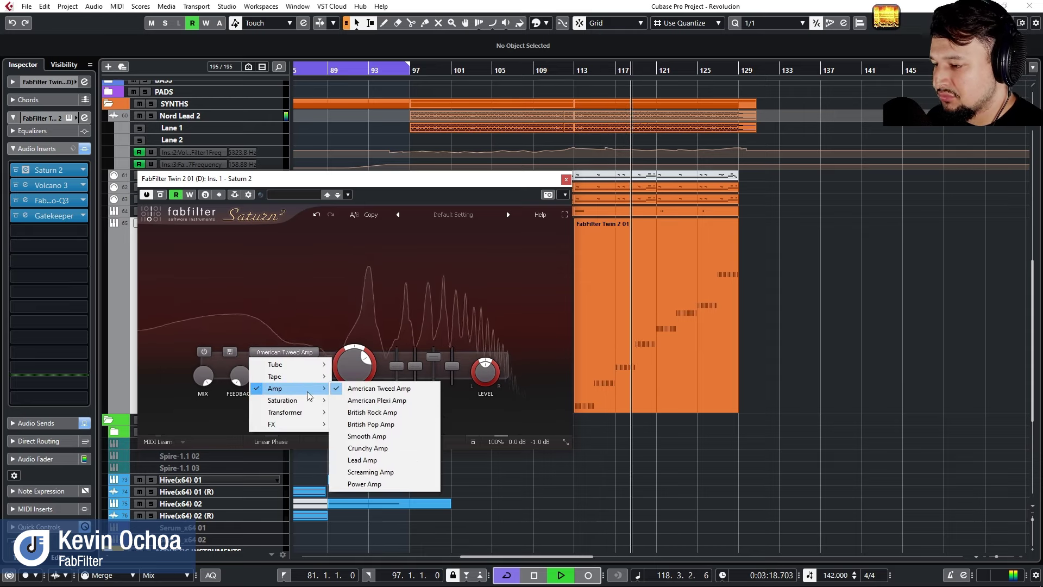
click(399, 415)
Try the Crunchy Amp style in Saturn 2 during playback and stop the transport.
click(296, 351)
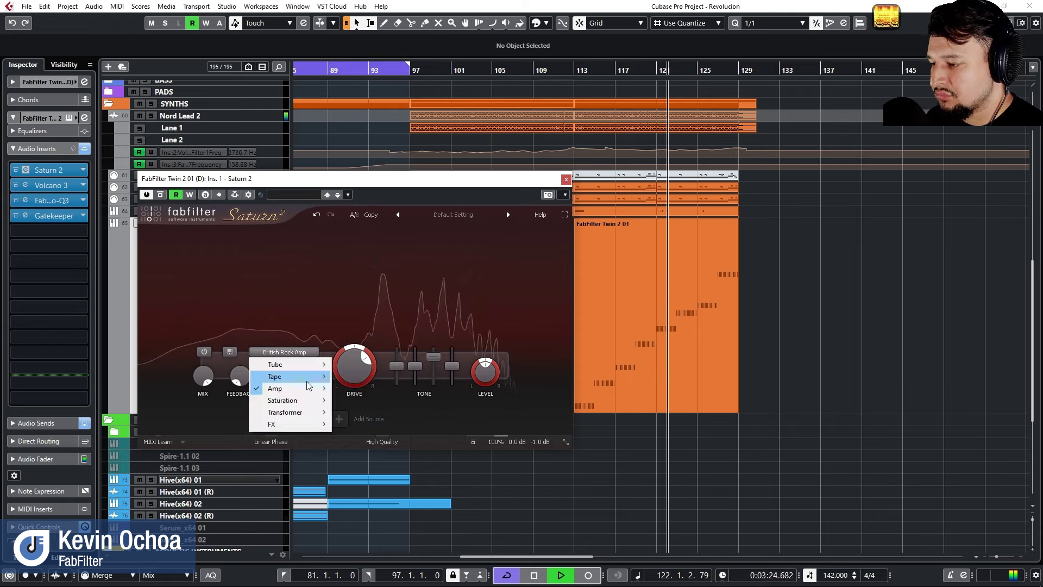
mouse_move(285, 388)
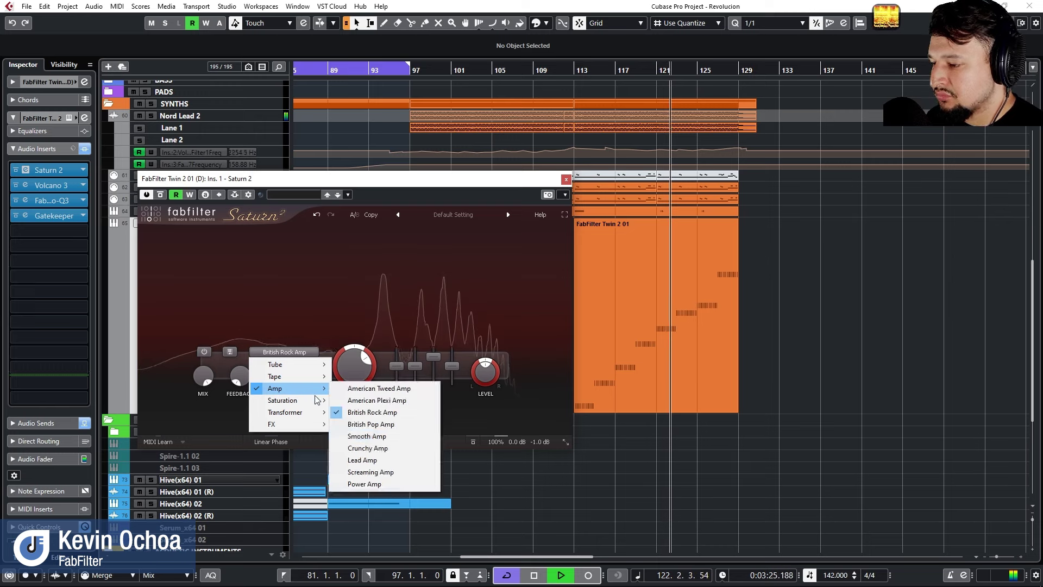
click(386, 449)
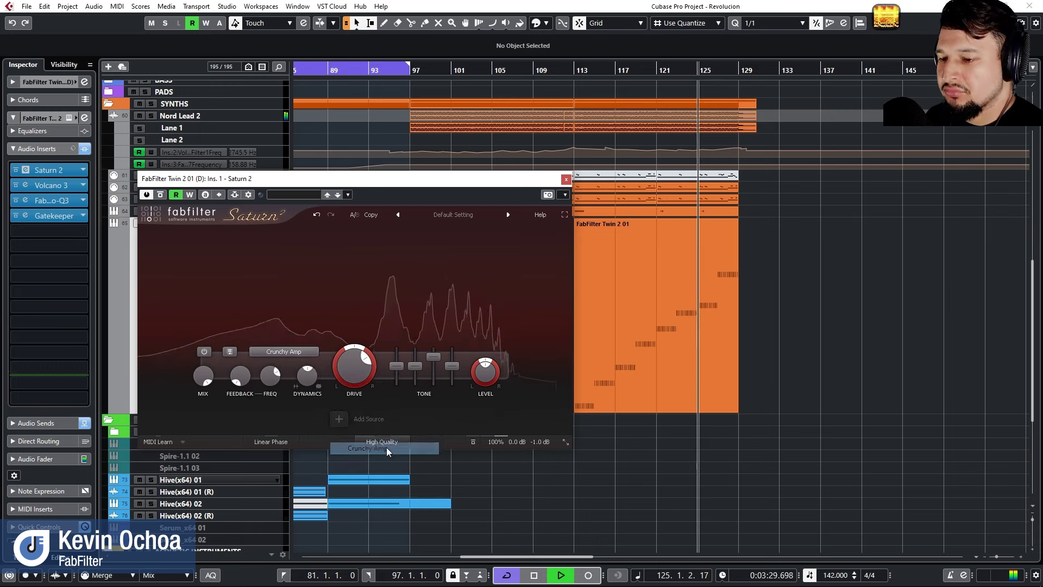
click(305, 354)
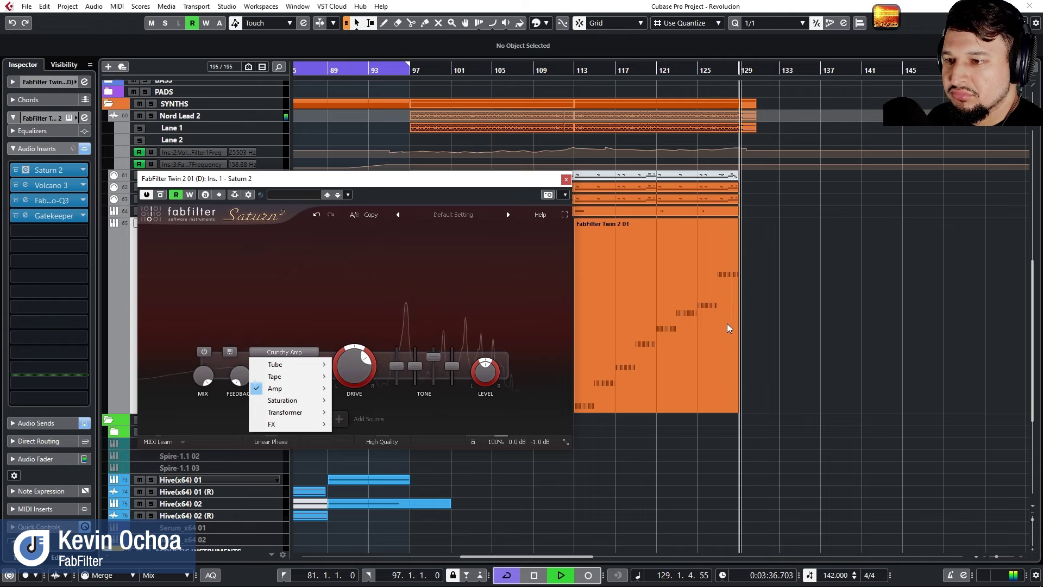
click(461, 182)
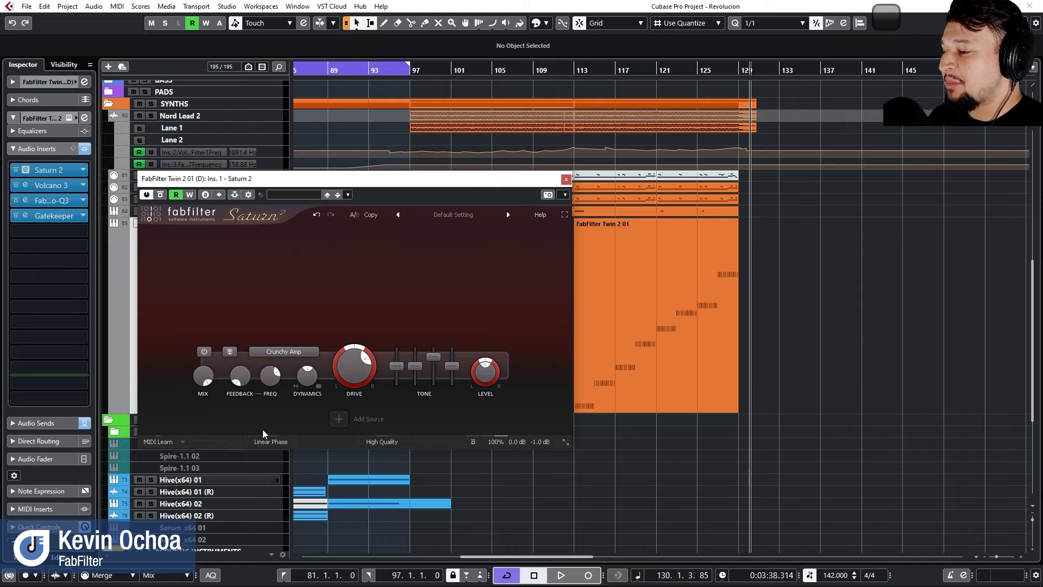
Review the Pro-Q 3 high-frequency boosts on FabFilter Twin 2 01 (D) and close the EQ window.
click(308, 351)
mouse_move(287, 390)
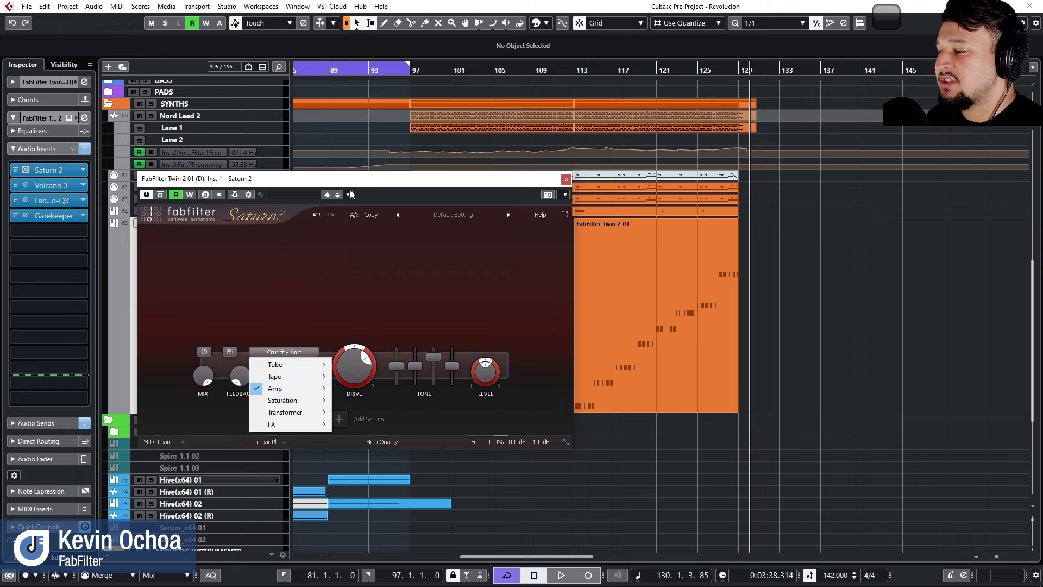
click(284, 351)
click(61, 199)
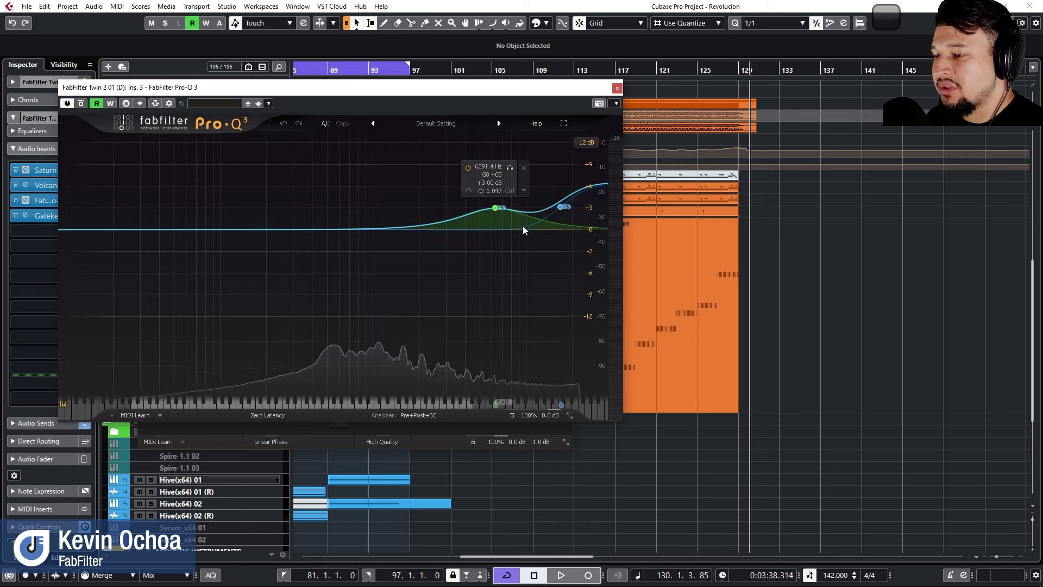
click(617, 88)
Set the Saturn 2 style to Broken Tube and raise the Band 1 Drive.
click(289, 350)
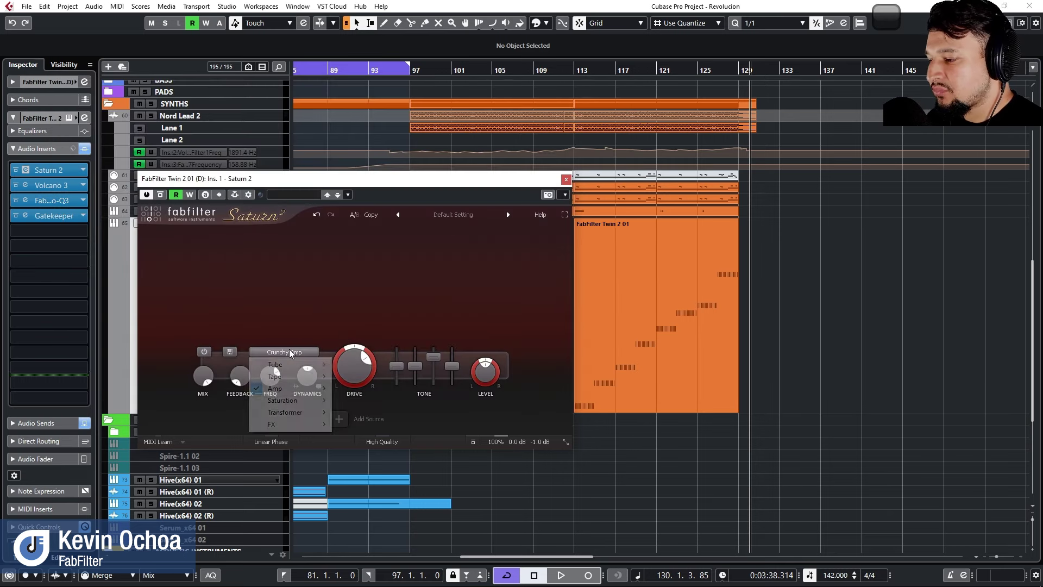
mouse_move(315, 363)
click(365, 400)
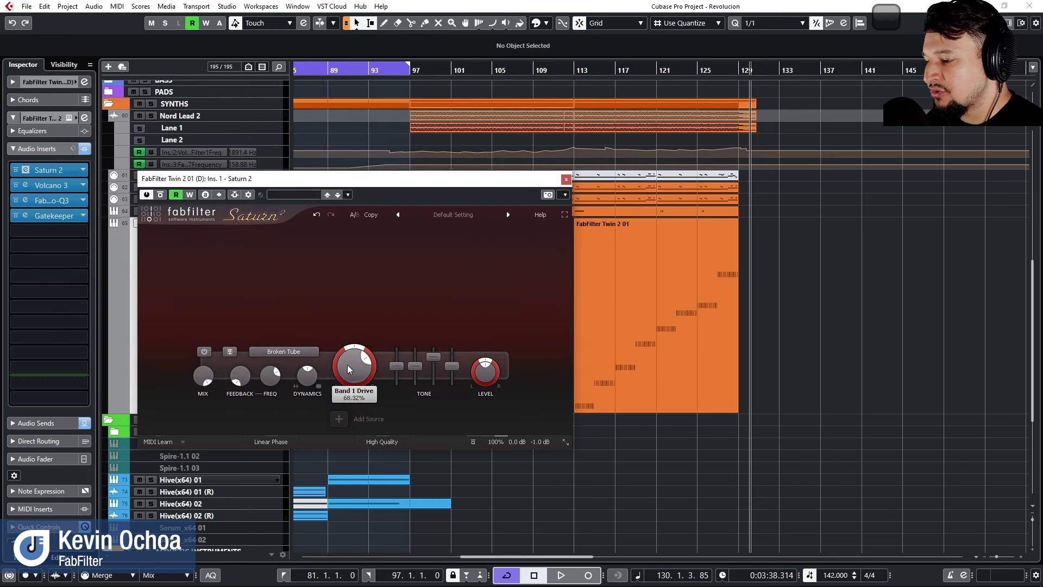
drag(348, 349, 345, 328)
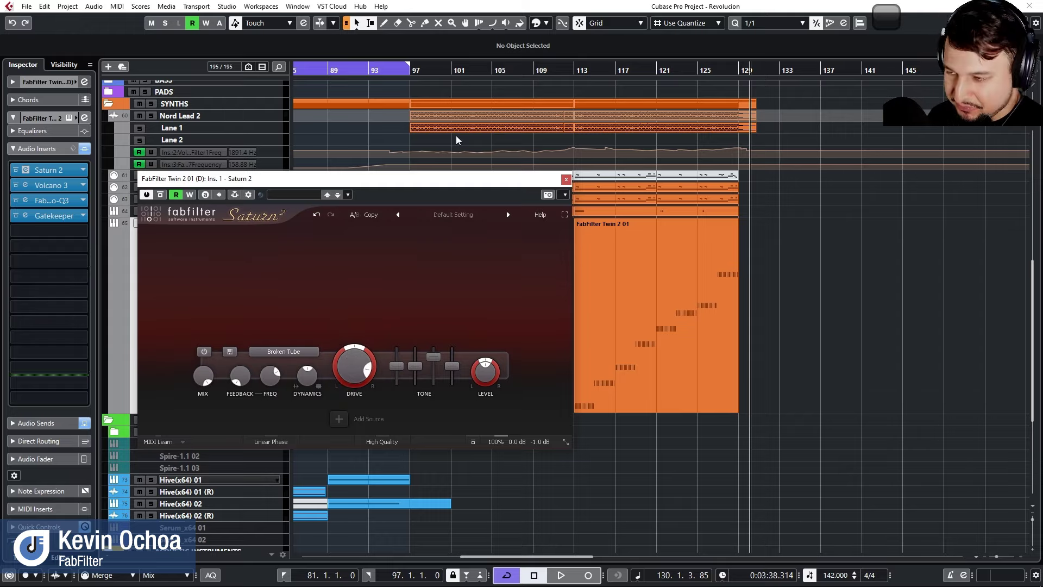
Play the mix from bar 81 with the Volcano 3, Pro-Q3 and Gatekeeper inserts bypassed.
key(g)
key(g)
key(g)
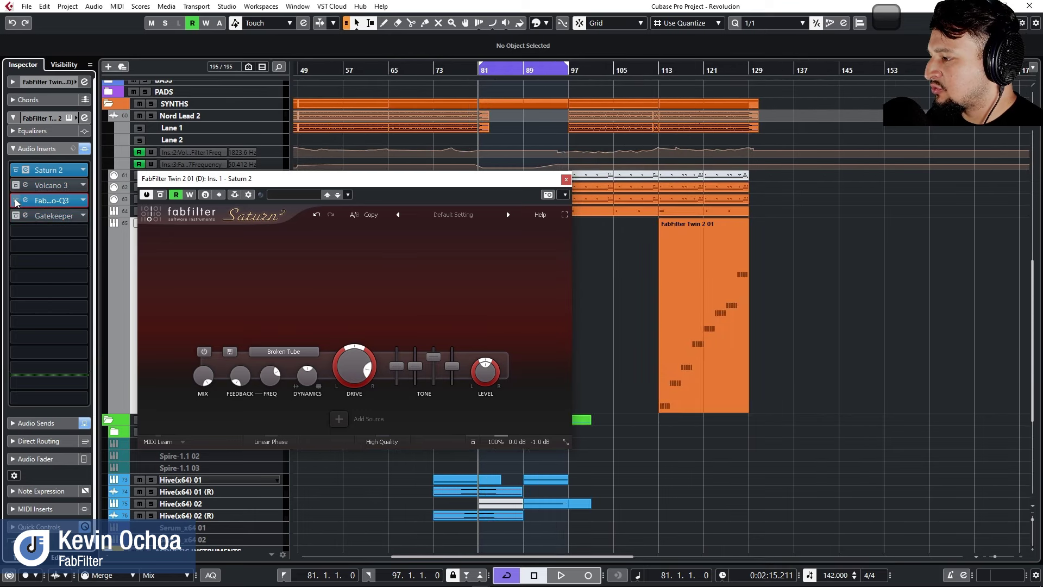
key(space)
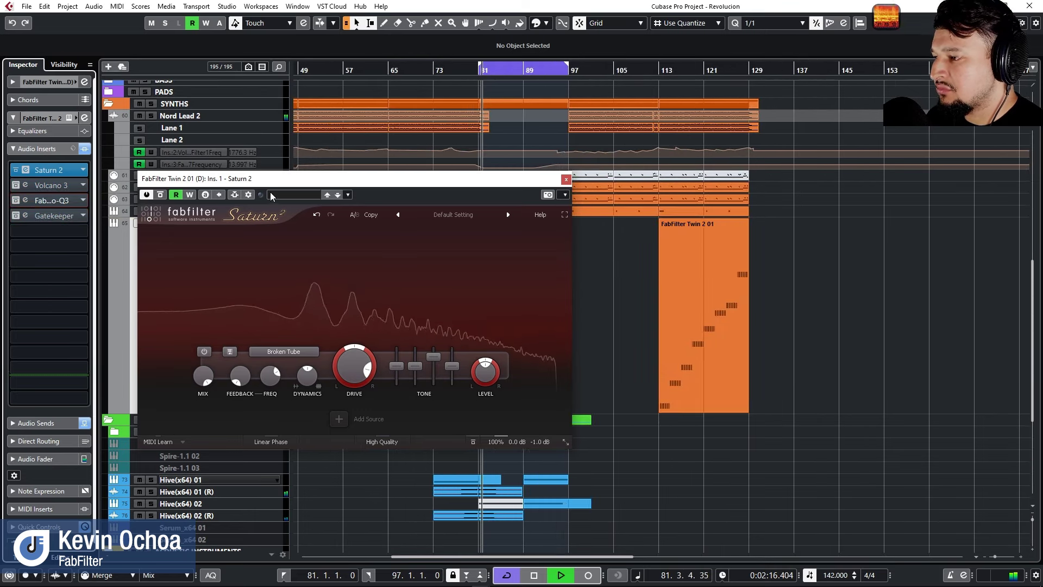
Open Pro-Q 3, select both EQ bands and toggle their bypass repeatedly during playback to compare the sound.
click(25, 200)
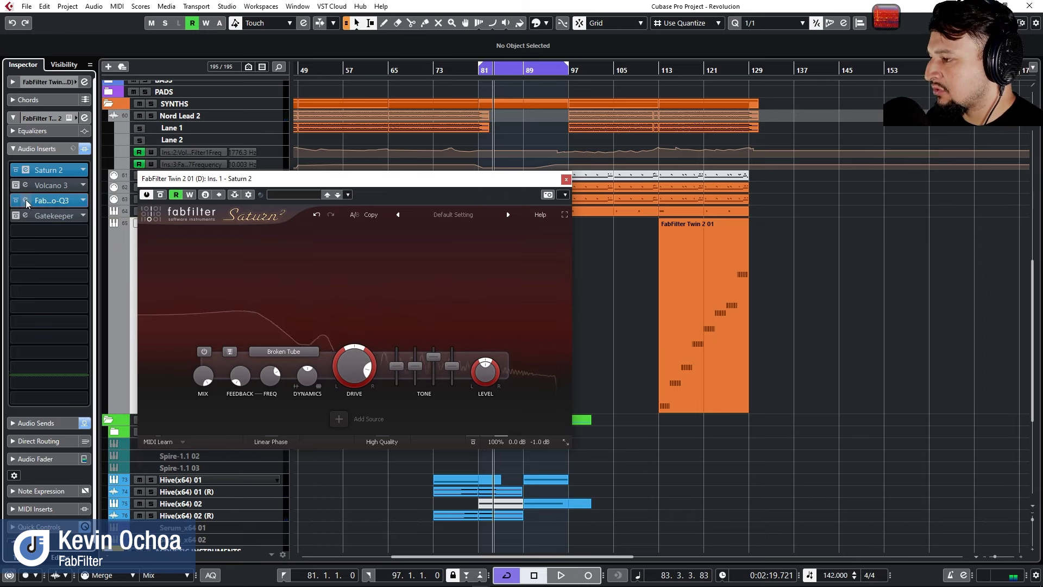
mouse_move(489, 221)
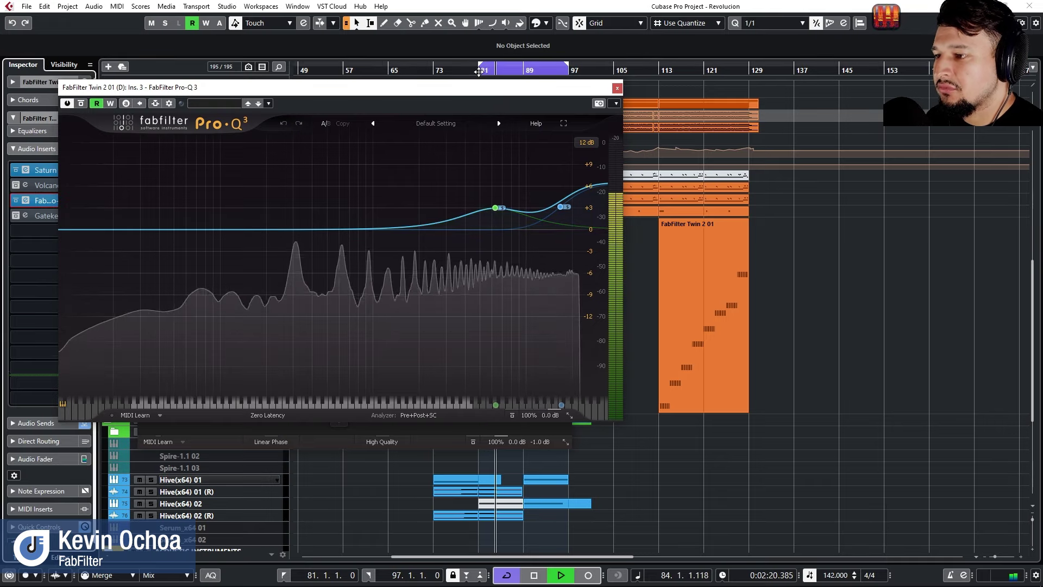
drag(484, 222, 599, 190)
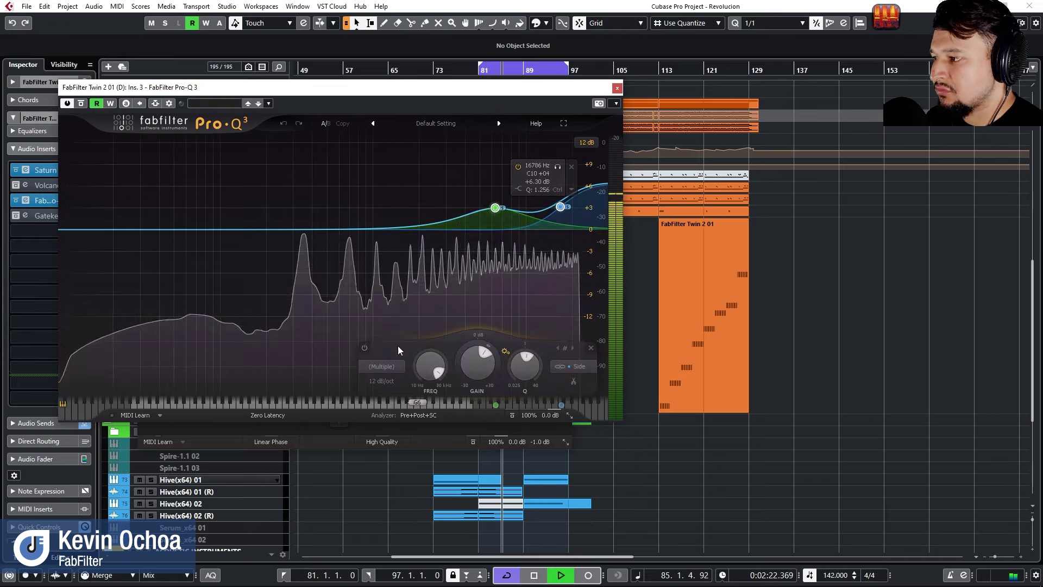
click(364, 348)
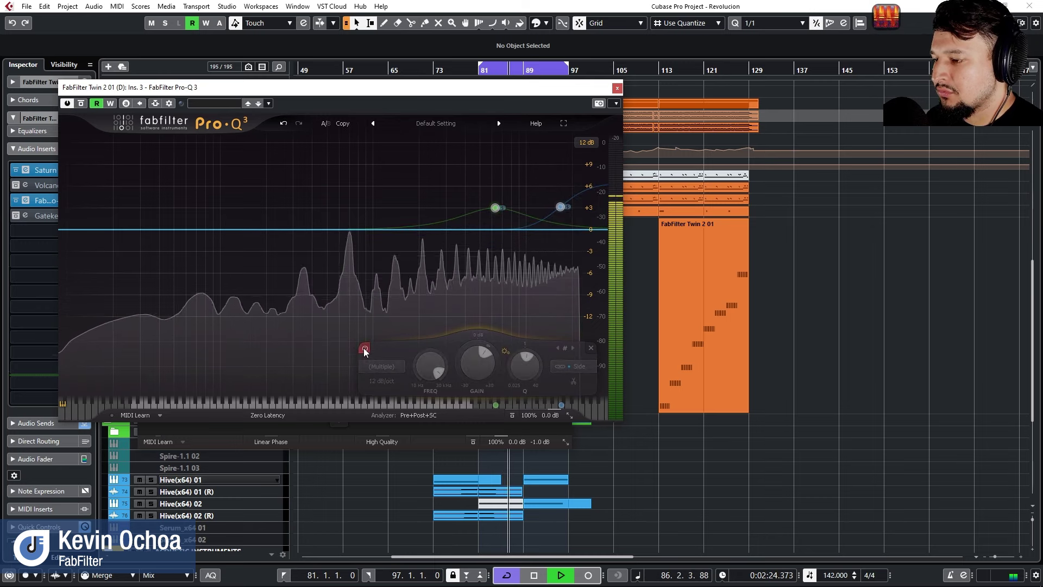
click(364, 347)
click(364, 348)
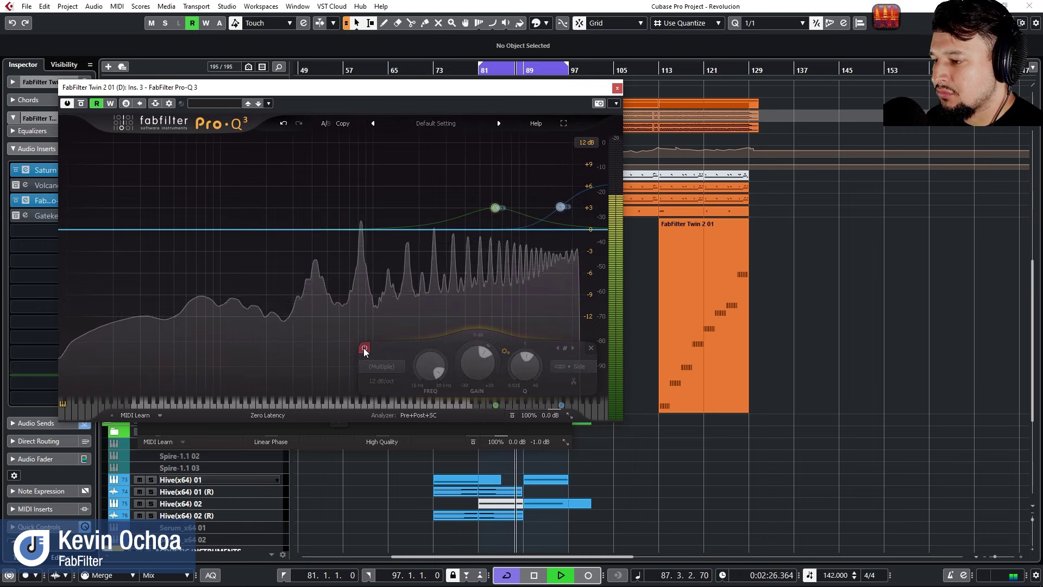
click(364, 348)
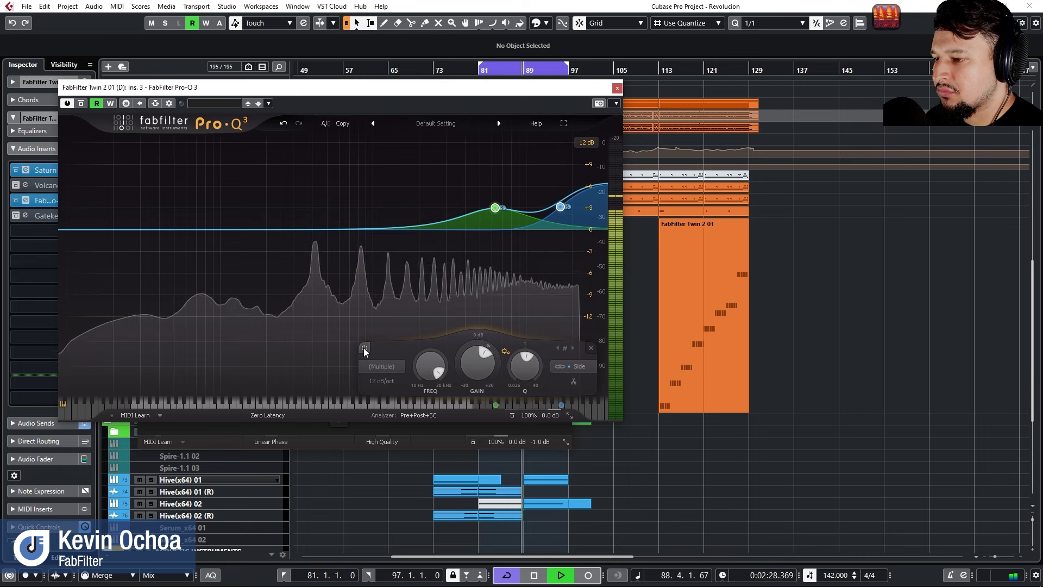
click(364, 348)
click(364, 347)
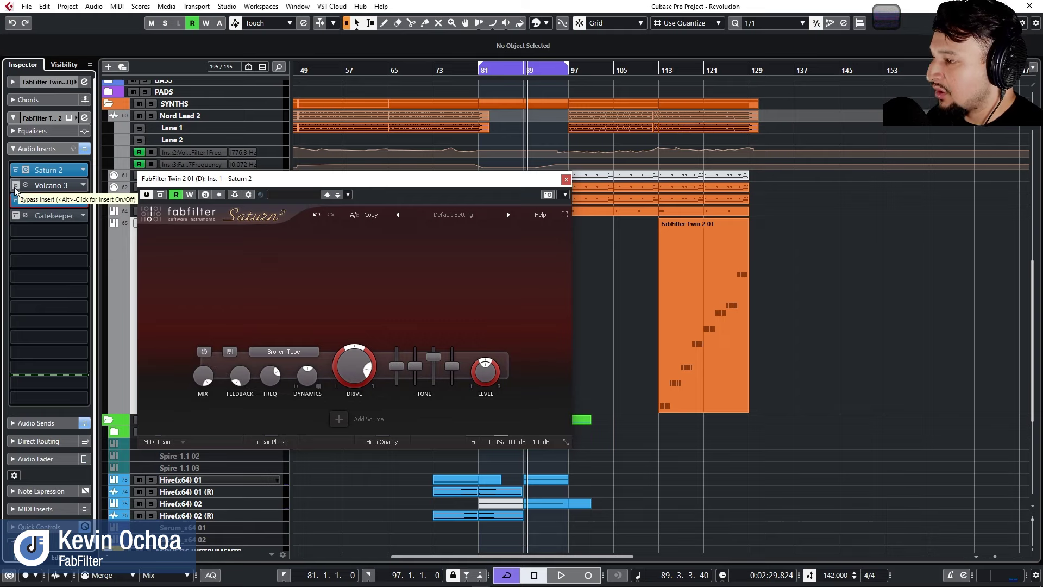
Return the playhead to bar 81 with all four inserts active and close the Saturn 2 window.
click(476, 74)
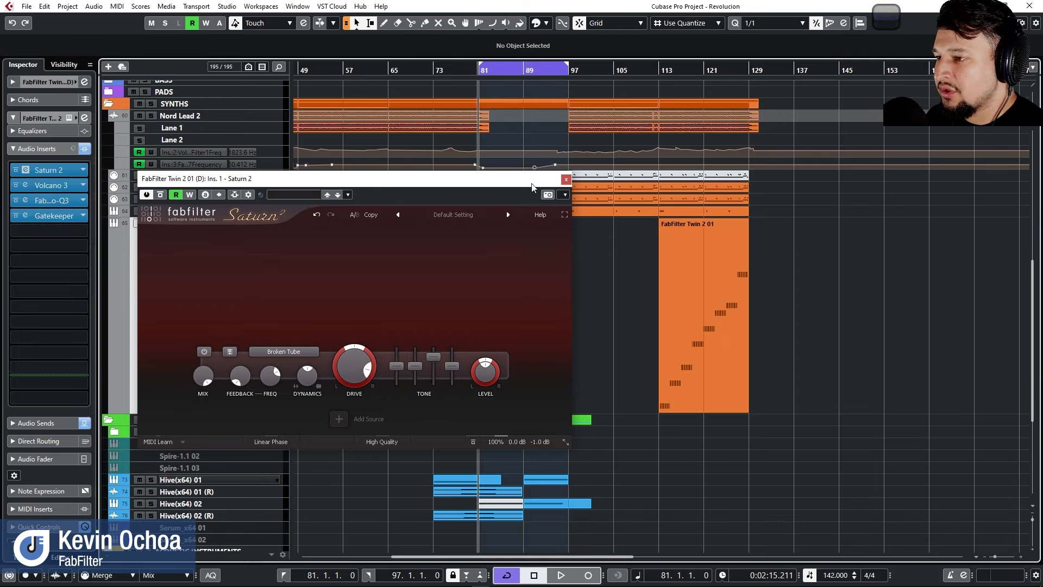
click(565, 180)
key(h)
key(h)
key(h)
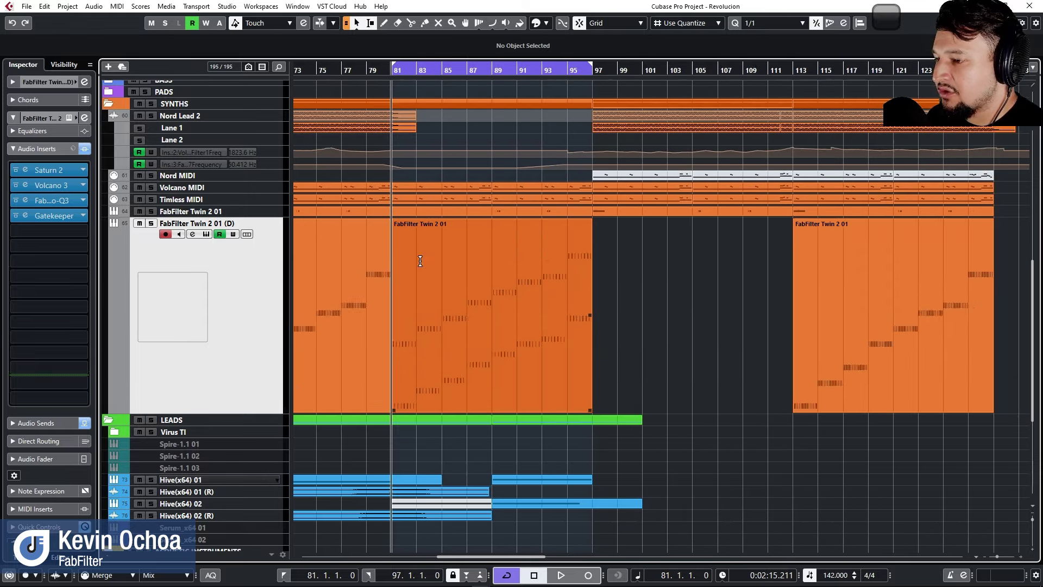
Solo FabFilter Twin 2 01 (D) and play it from bar 81 with Volcano 3 open, closing the plug-in and stopping playback.
click(25, 185)
key(space)
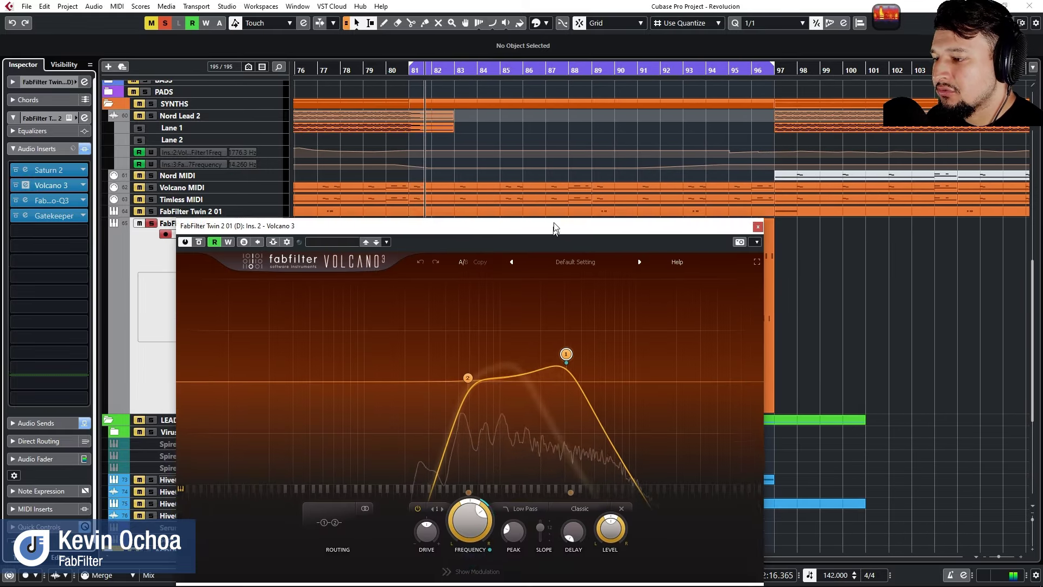
drag(550, 245, 555, 189)
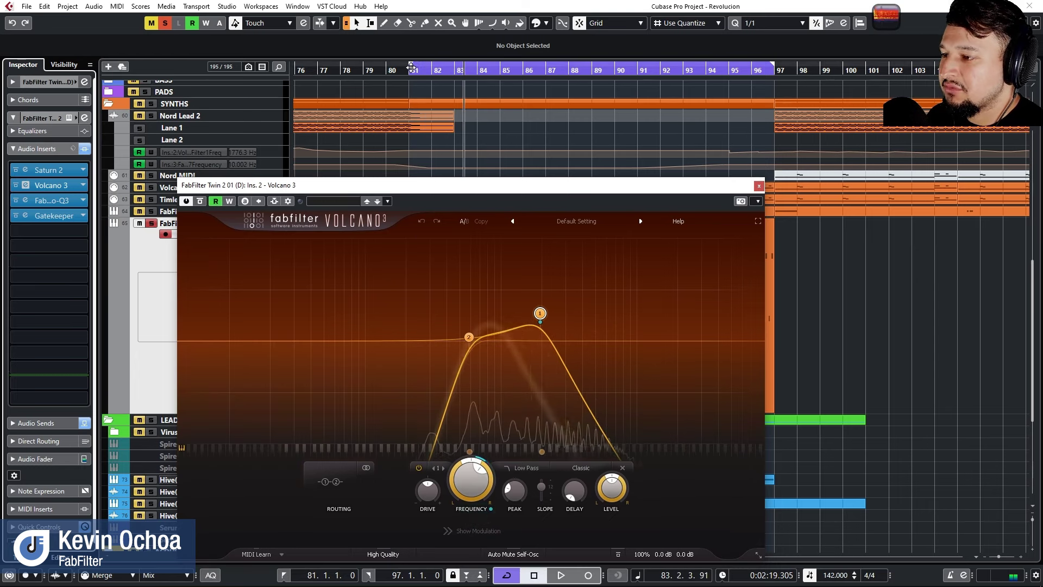
click(759, 185)
key(space)
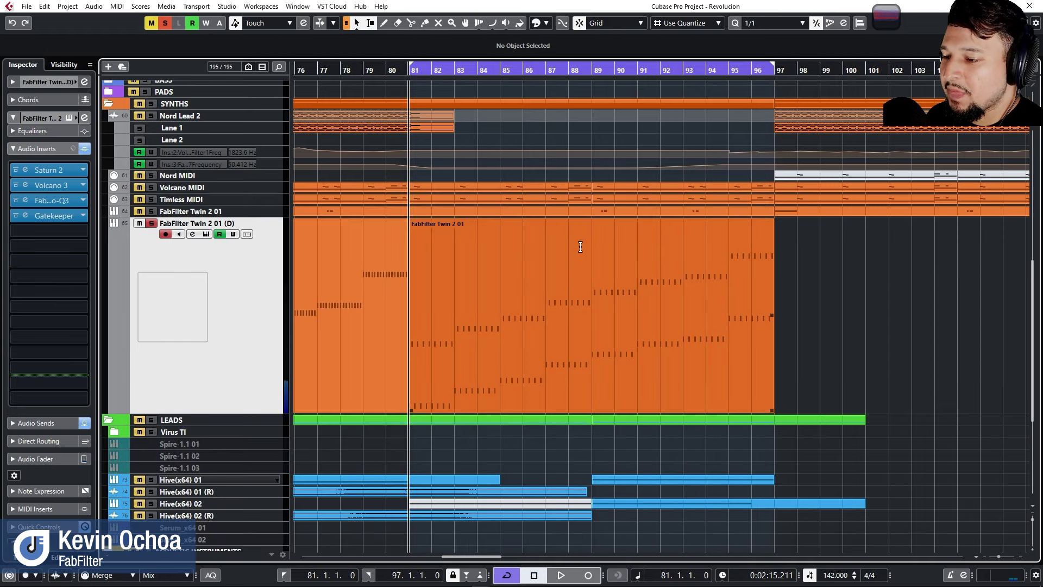
Reopen Volcano 3, reveal its XLFO 1 modulation settings and move the plug-in window higher.
scroll(286, 239, down, 5)
scroll(304, 168, up, 5)
click(65, 186)
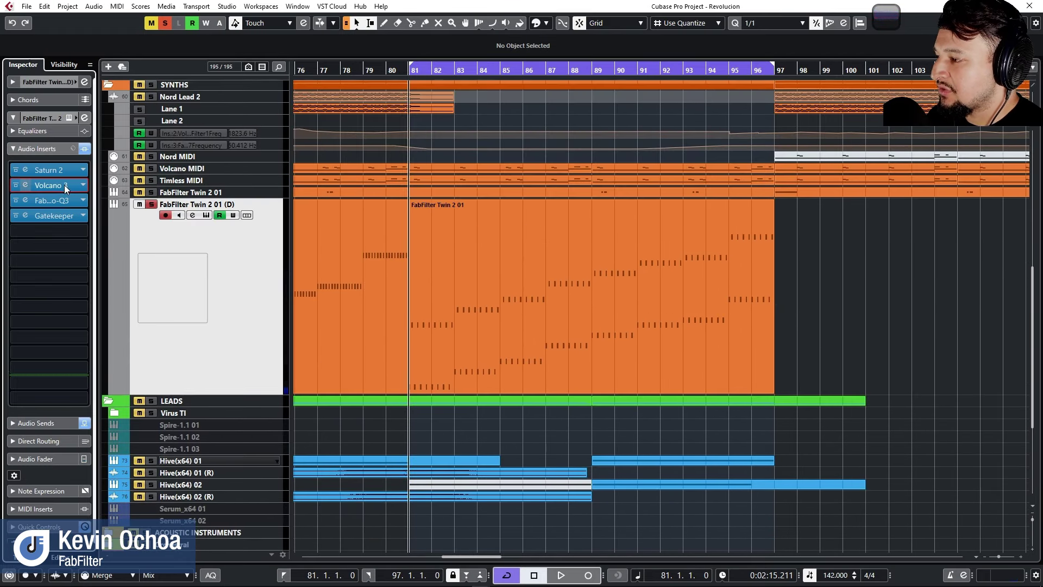
click(474, 532)
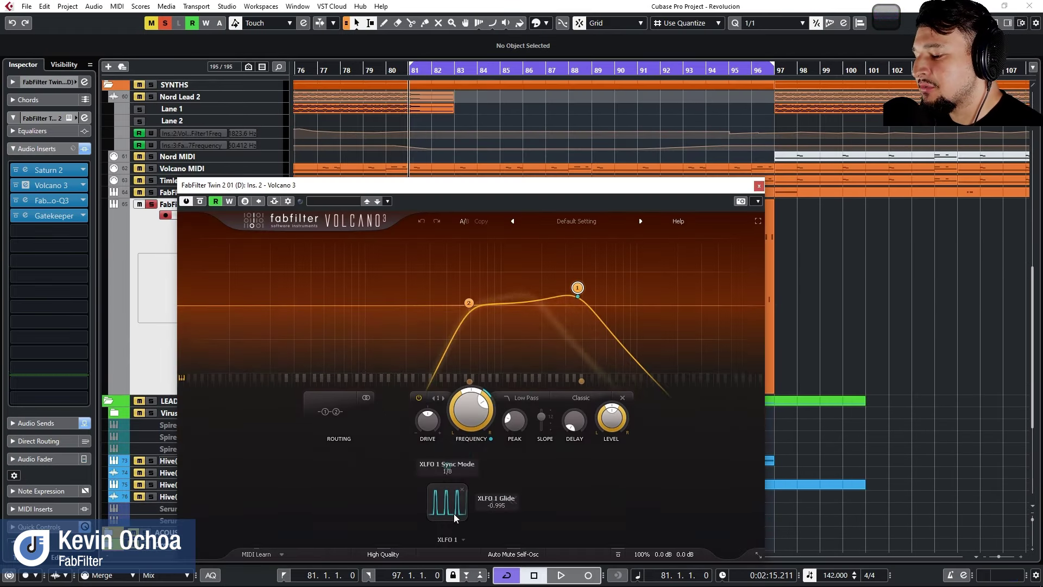
drag(530, 187, 501, 94)
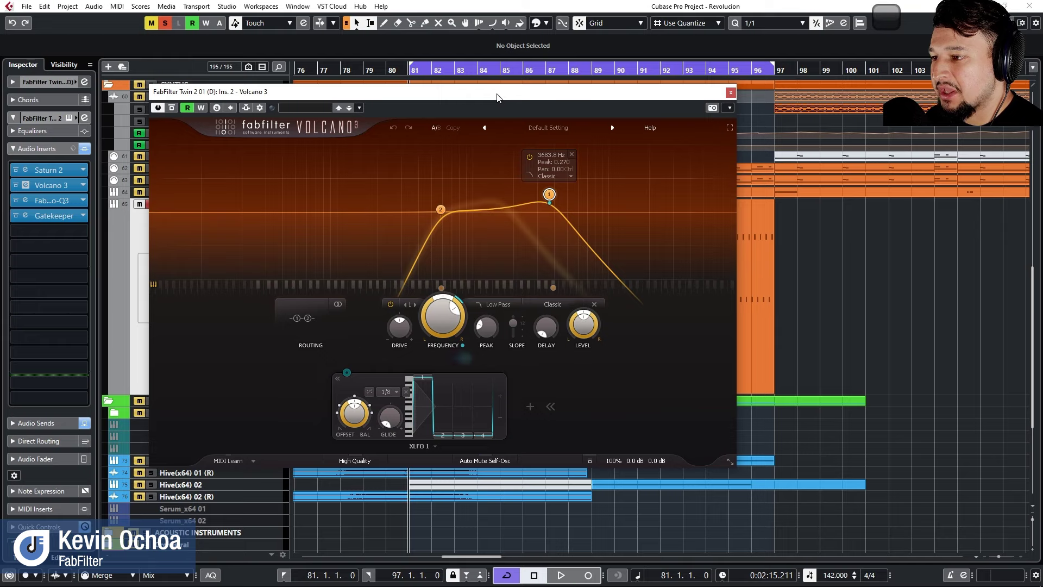
Play the soloed synth from bar 81 toggling the Volcano 3 bypass to compare, and close the plug-in and the Audio Inserts section.
key(space)
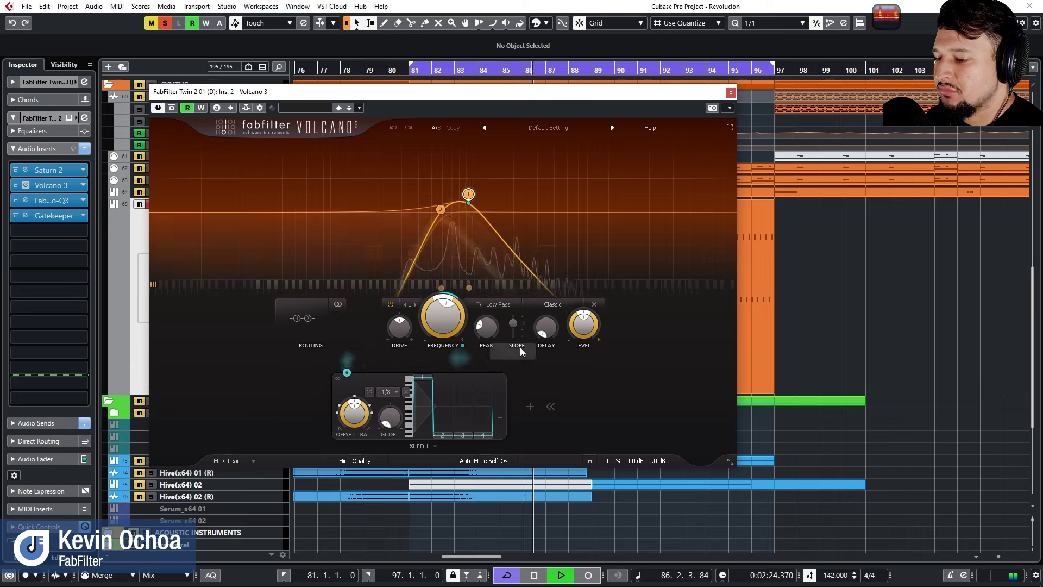
click(16, 185)
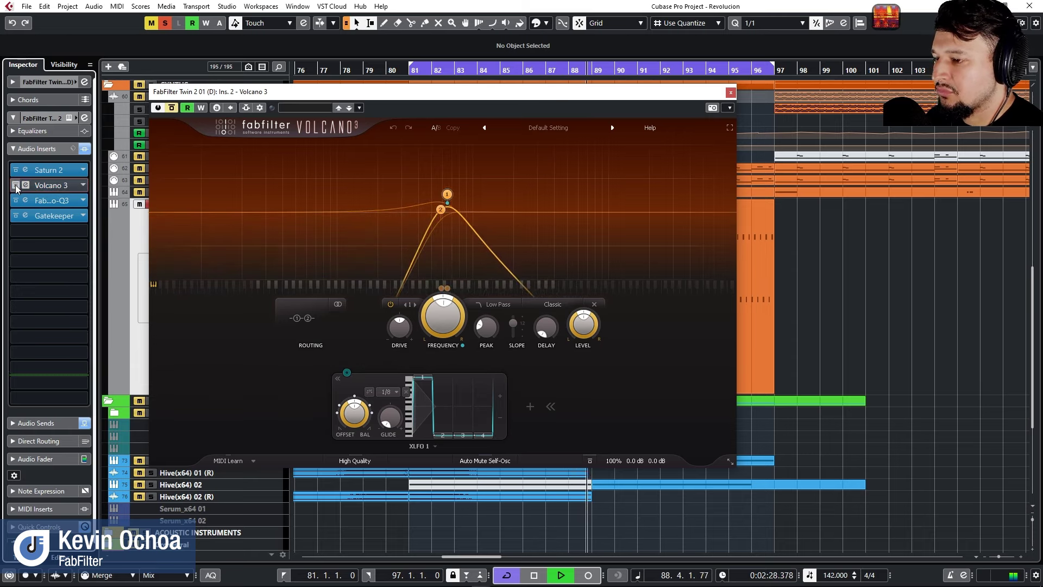
click(16, 185)
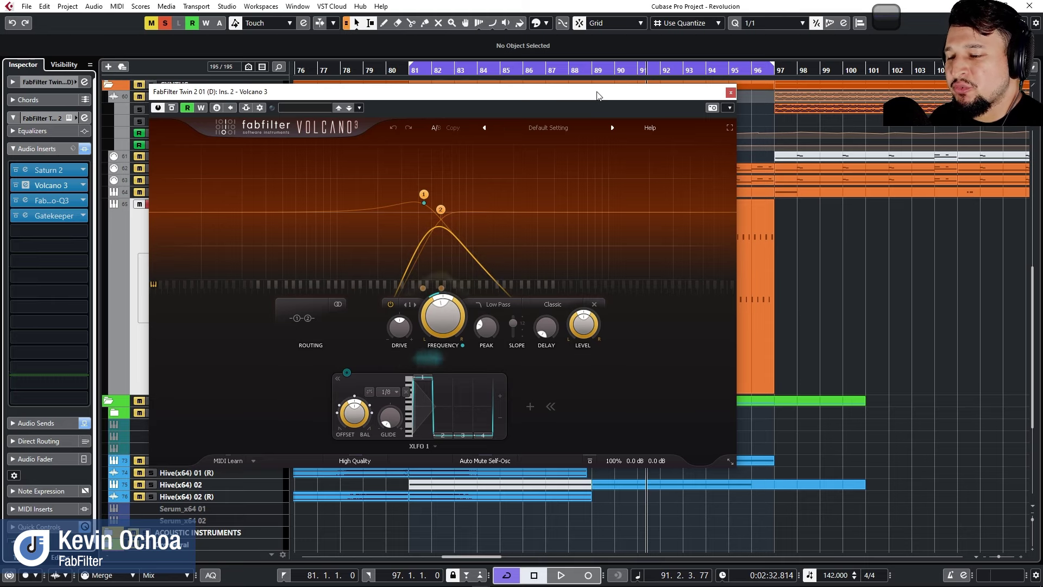
click(25, 147)
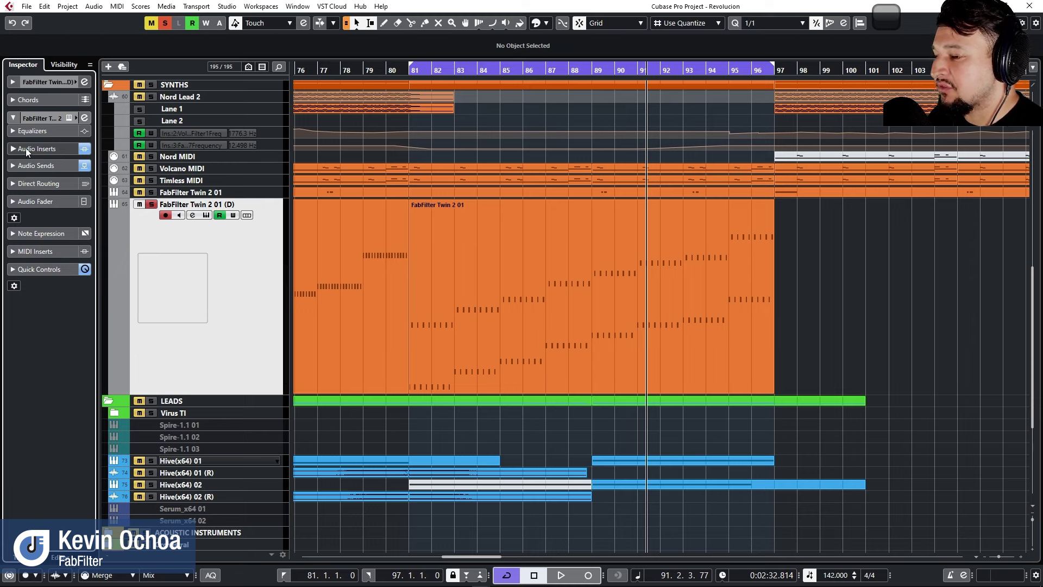
scroll(517, 181, down, 5)
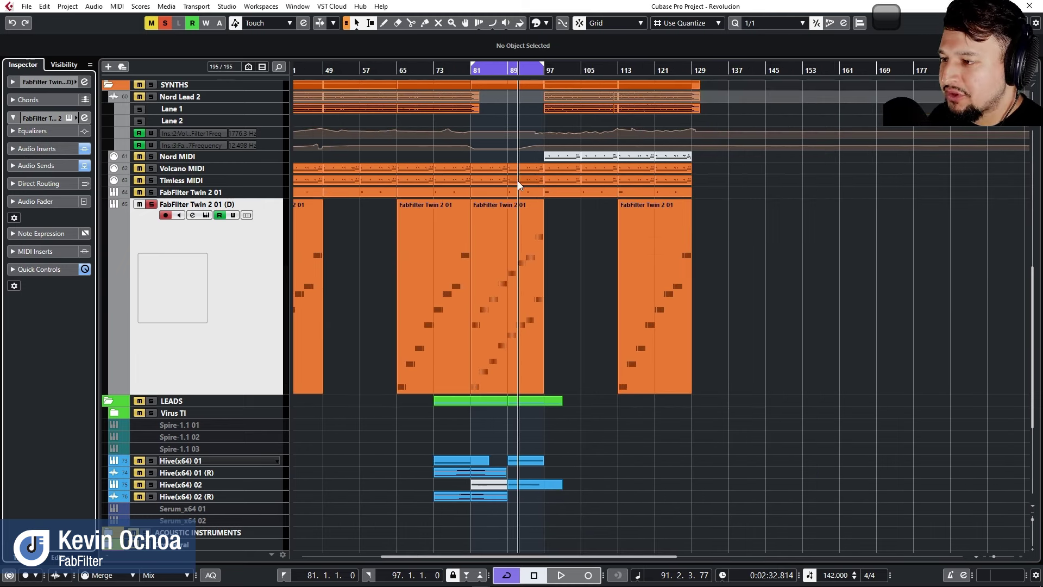
Clear the solo on FabFilter Twin 2 01 (D) and place the playhead at bar 49.
click(267, 281)
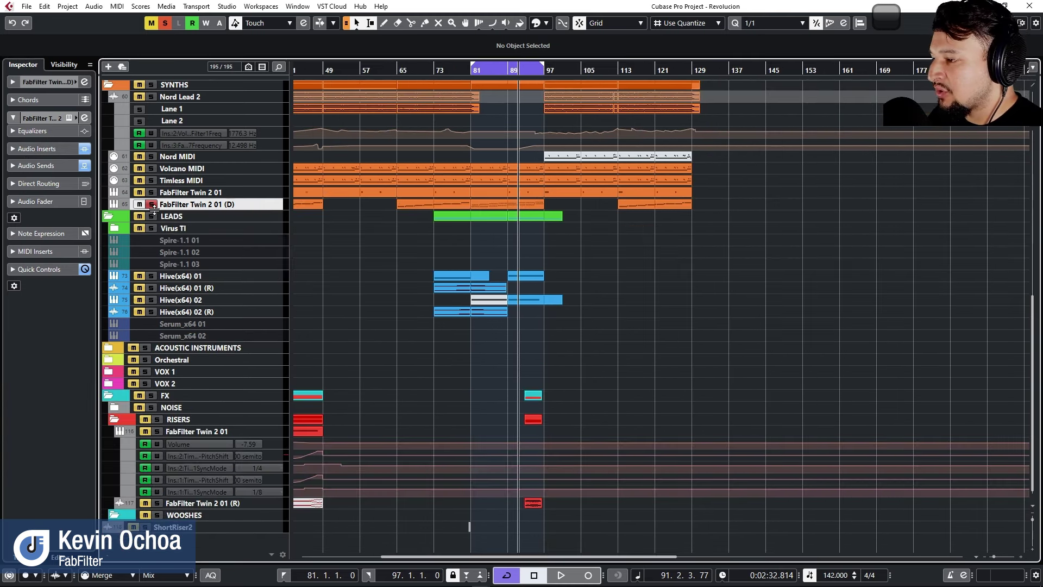
scroll(412, 196, up, 10)
click(325, 69)
scroll(307, 263, up, 3)
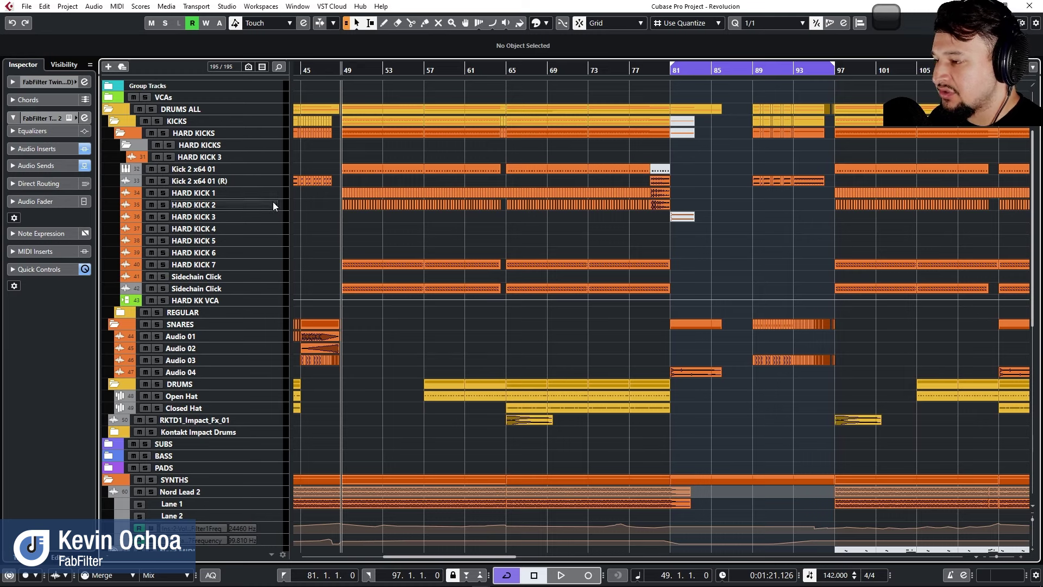
scroll(359, 231, down, 10)
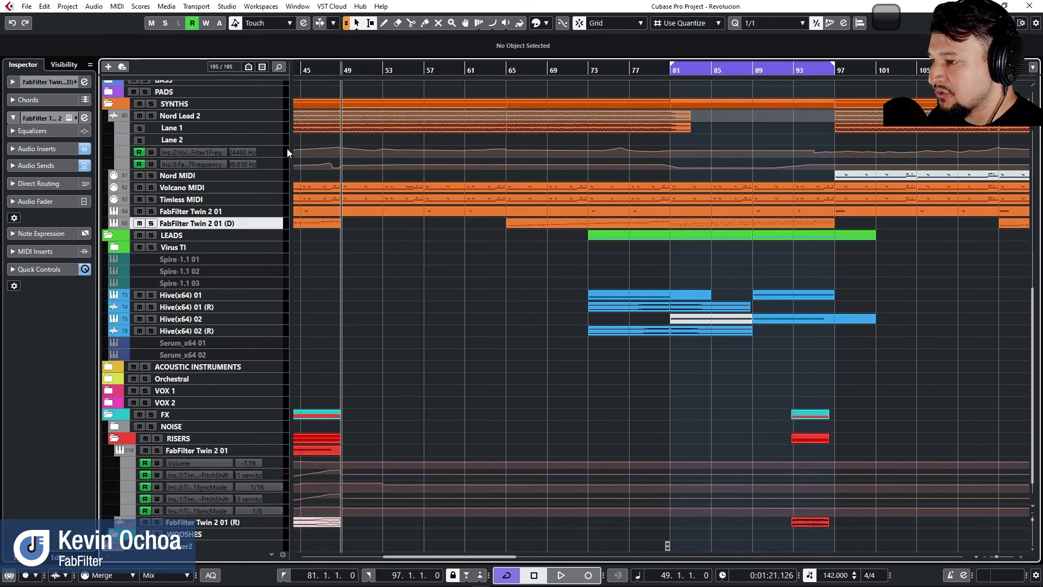
Show the Nord Lead 2 track enlarged with Lane 1 selected, and place the playhead at bar 17.
click(217, 116)
click(330, 66)
key(h)
key(h)
key(h)
key(h)
key(h)
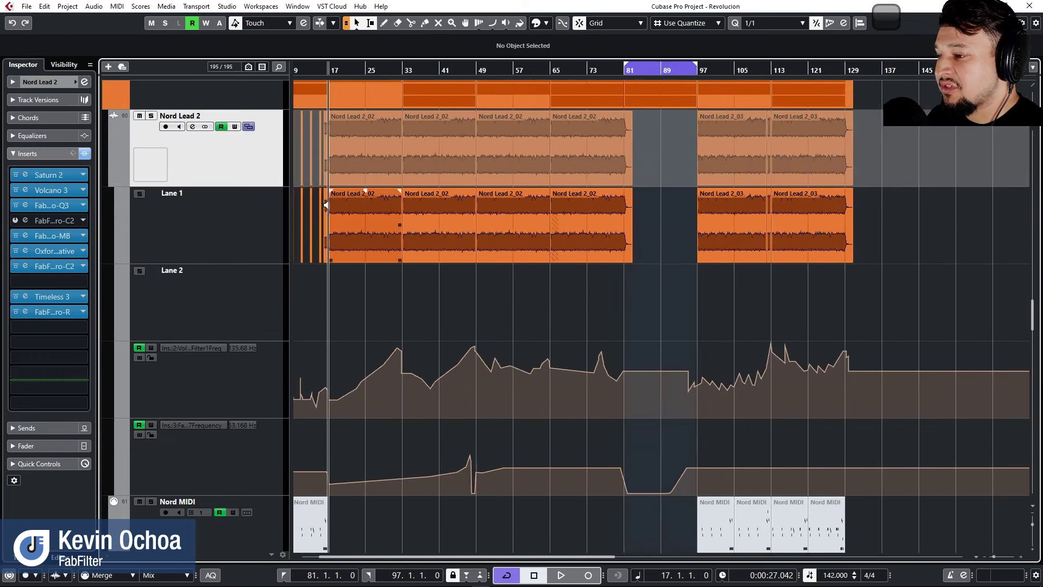
click(233, 238)
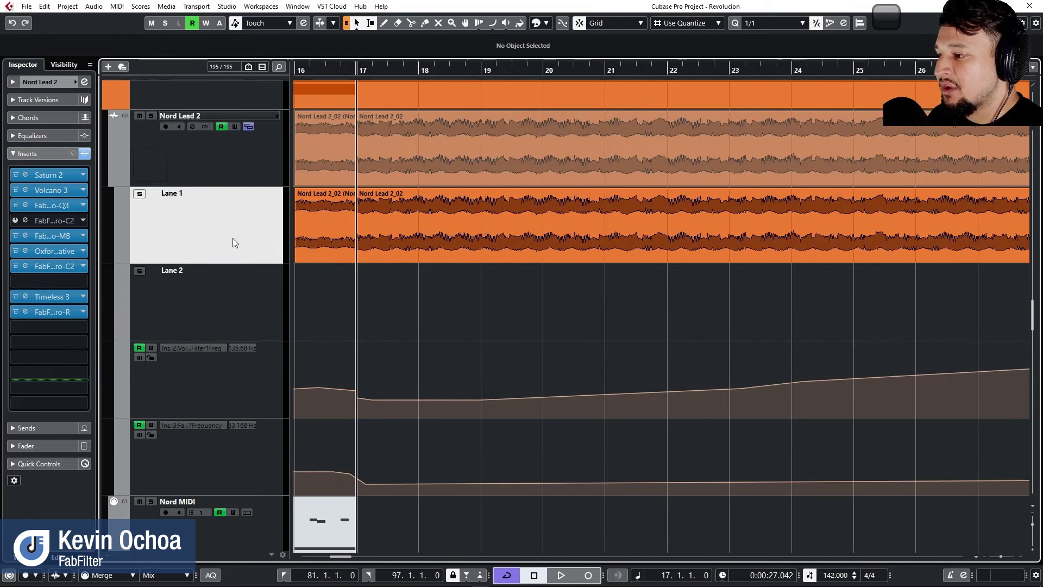
Solo Nord Lead 2 with all its inserts bypassed and play it from bar 17, moving the Wave Candy spectrum to the centre of the arrangement.
click(151, 116)
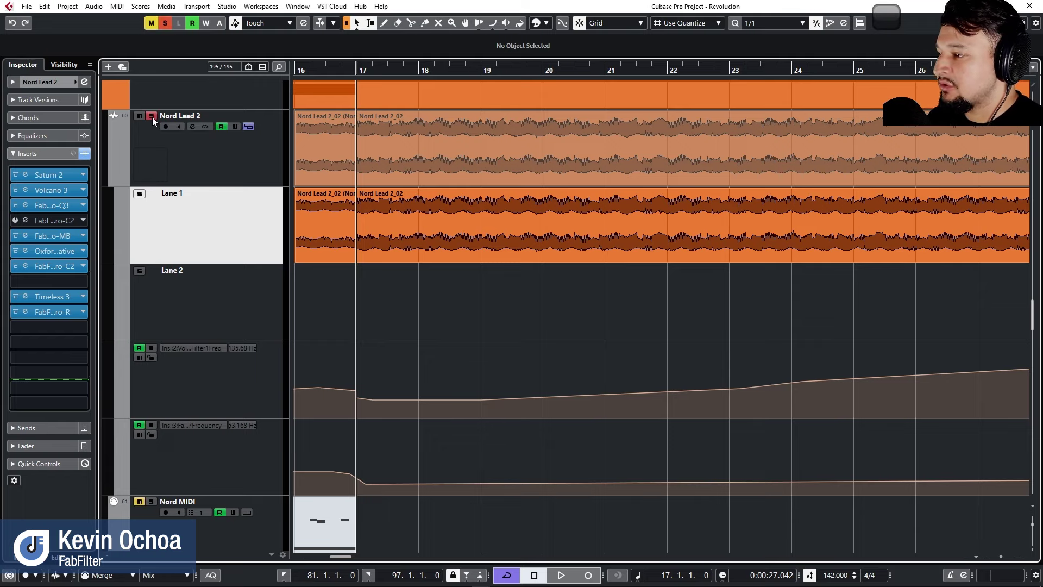
click(85, 154)
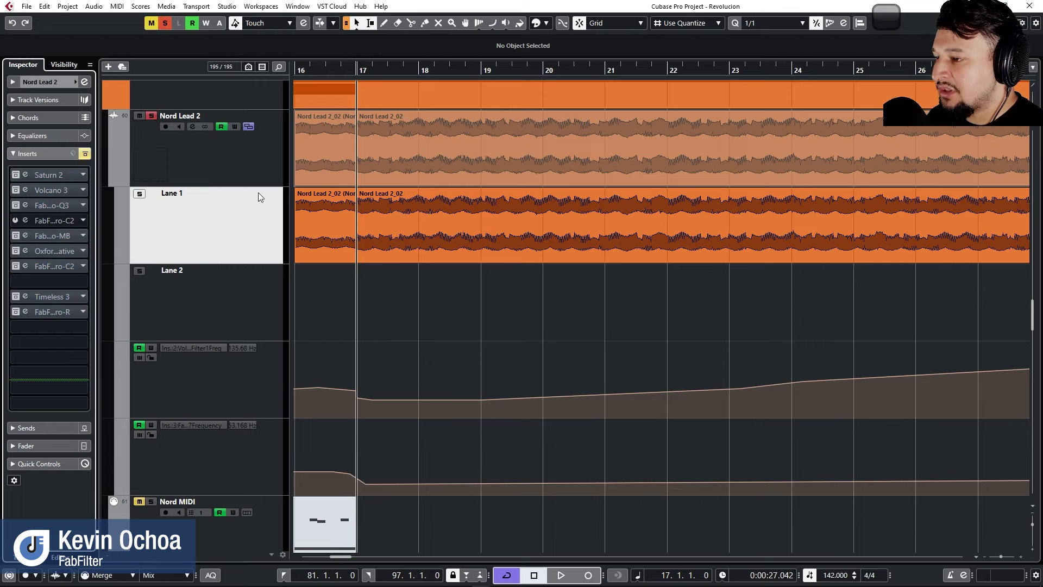
key(space)
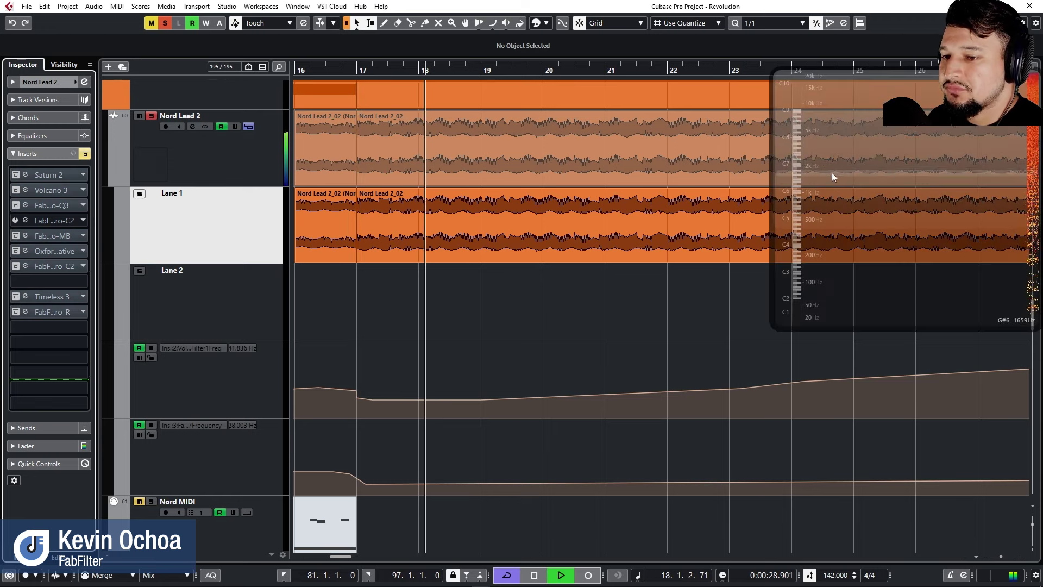
drag(831, 175, 576, 284)
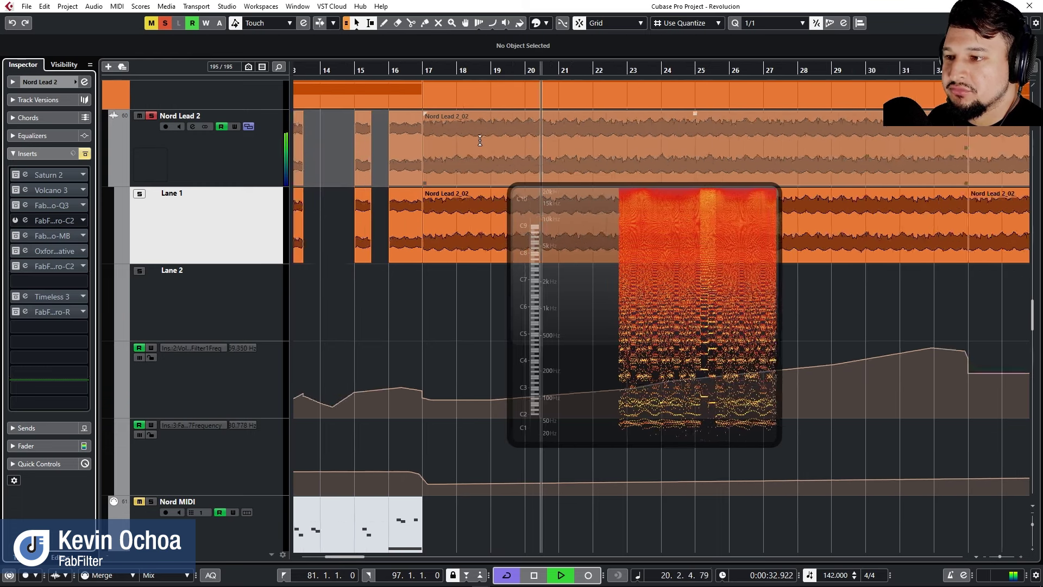
Stop playback and play a short passage of the fully bypassed Nord Lead 2 around bar 3.
key(g)
key(g)
scroll(577, 166, down, 3)
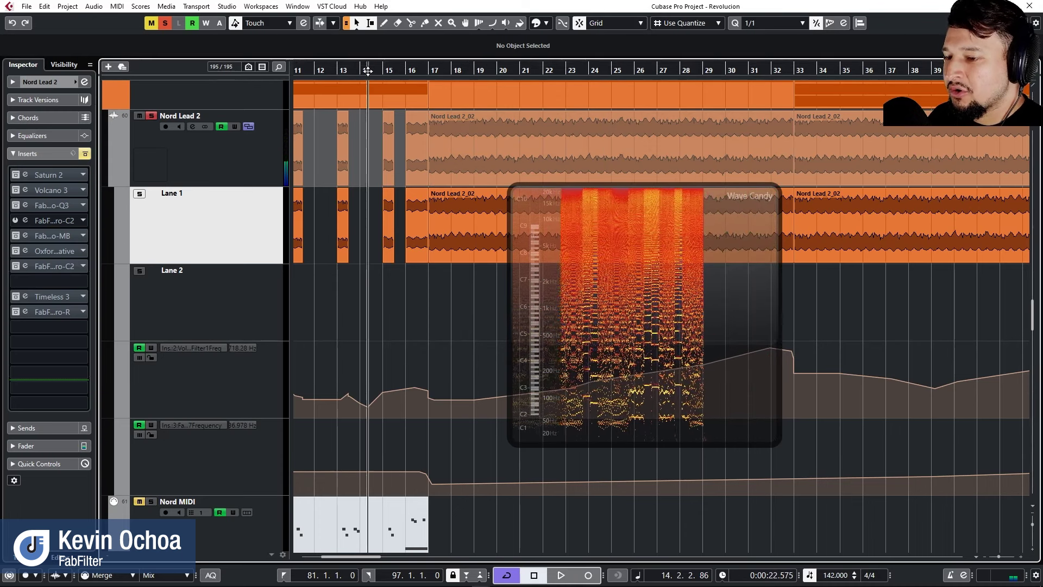
key(space)
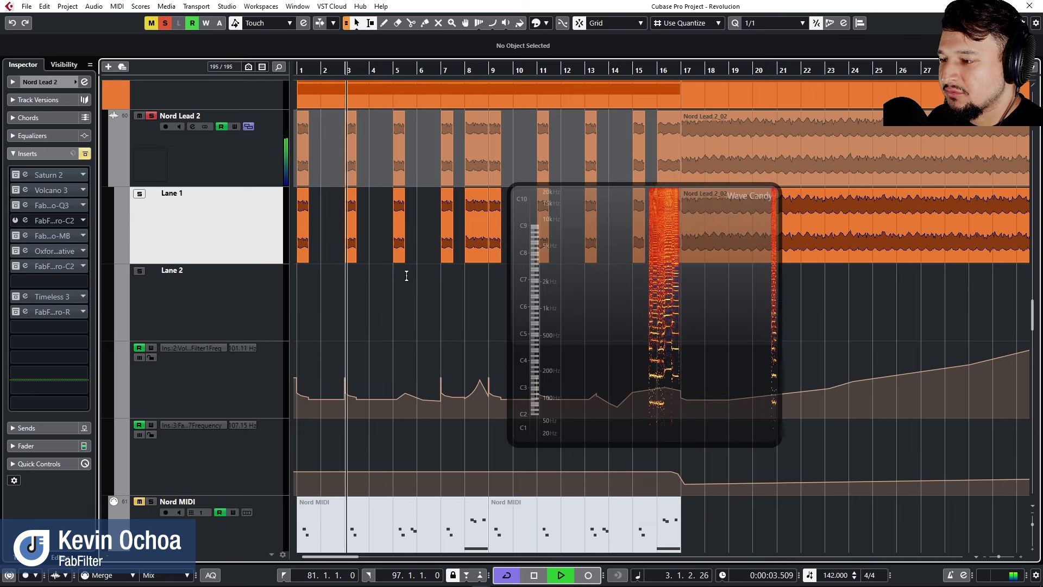
key(space)
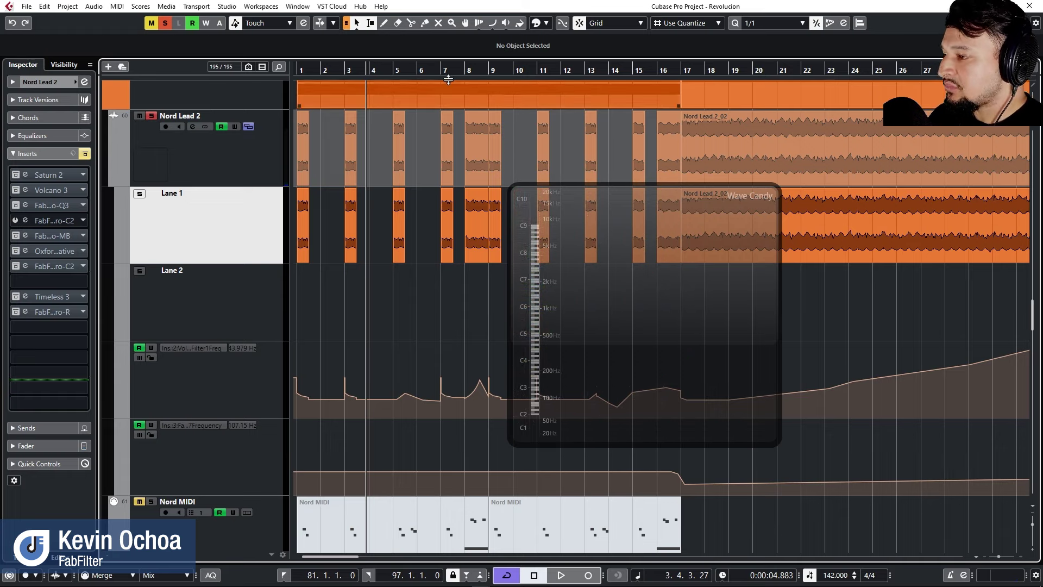
Reactivate only Volcano 3 on Nord Lead 2 and solo the Nord, Volcano and Timless MIDI tracks with the playhead at bar 1.
click(18, 191)
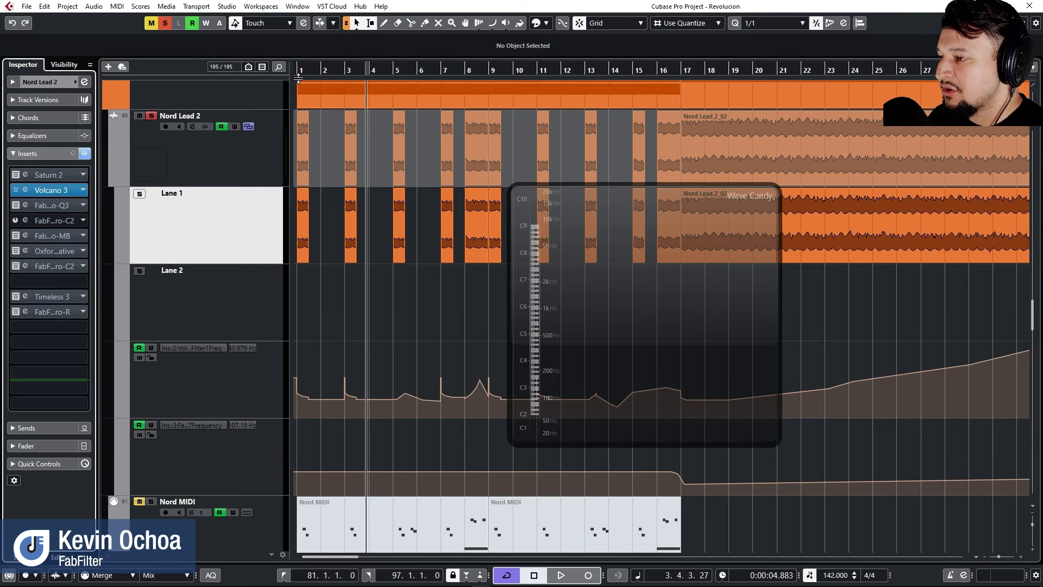
click(298, 77)
key(h)
scroll(255, 333, down, 5)
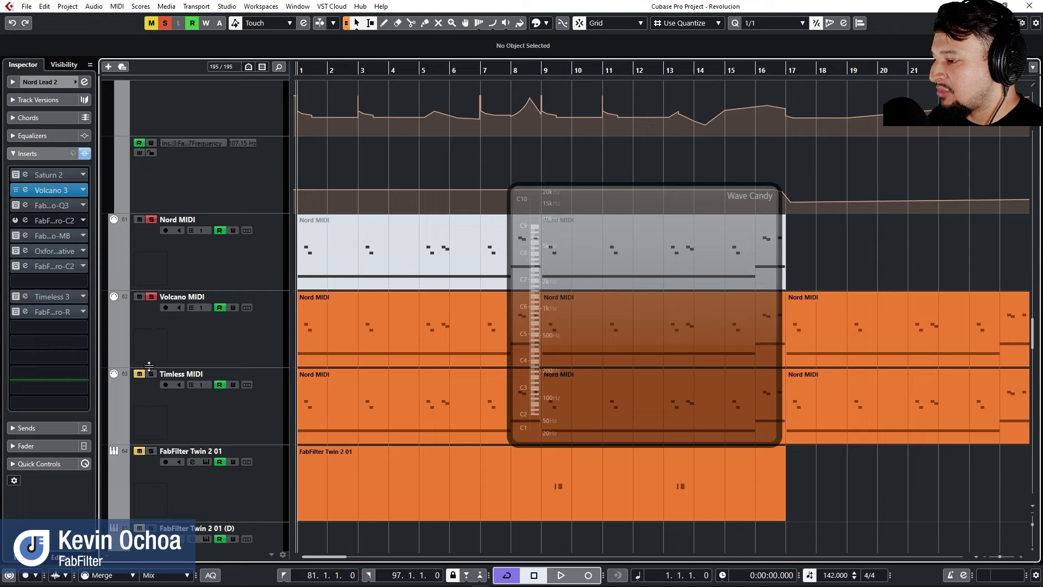
scroll(348, 312, up, 2)
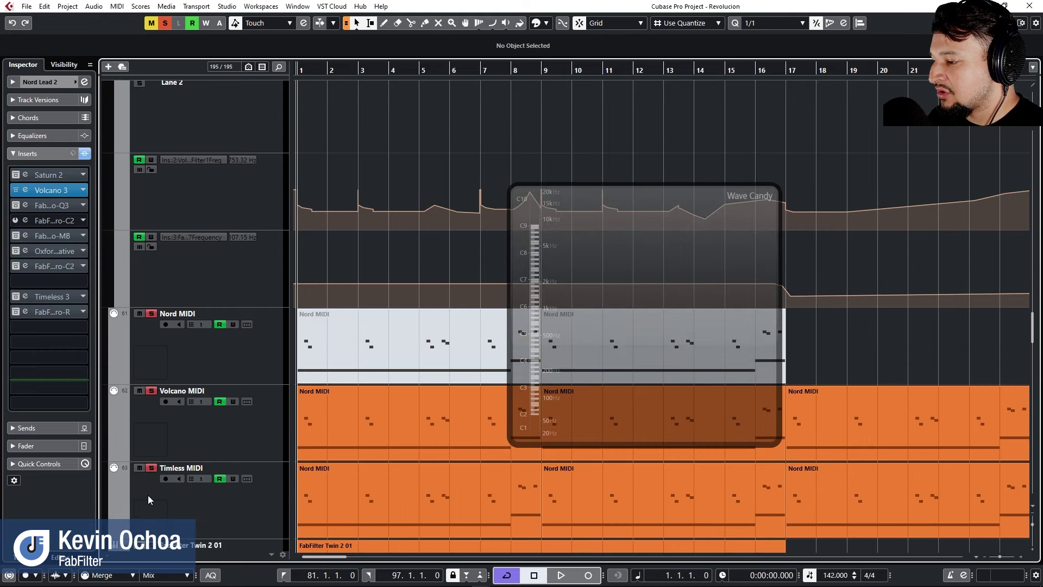
scroll(340, 305, up, 4)
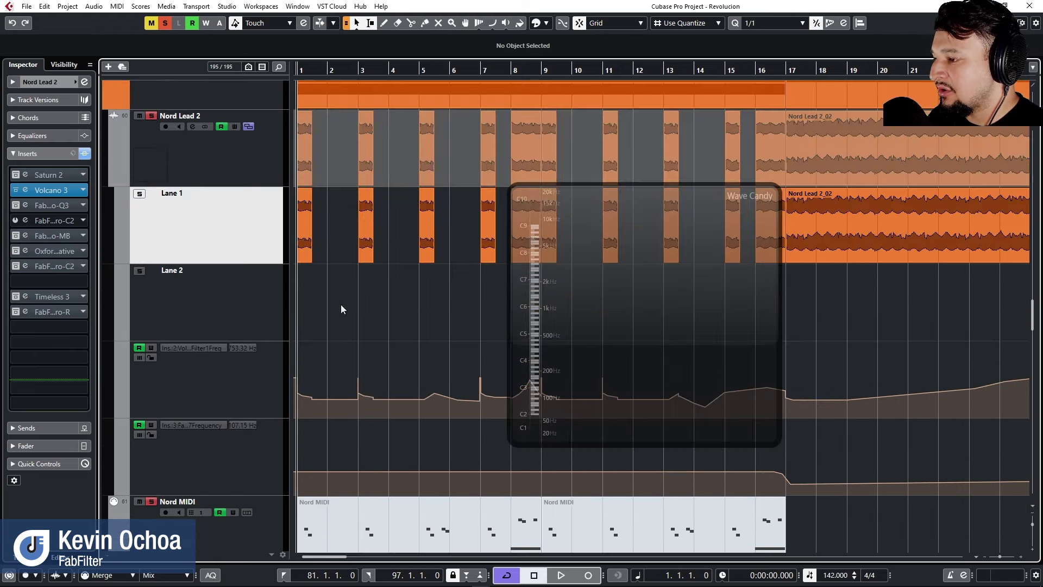
Play Nord Lead 2 from bar 1 through Volcano 3 alone and clear the Timless MIDI solo.
scroll(417, 293, down, 2)
key(space)
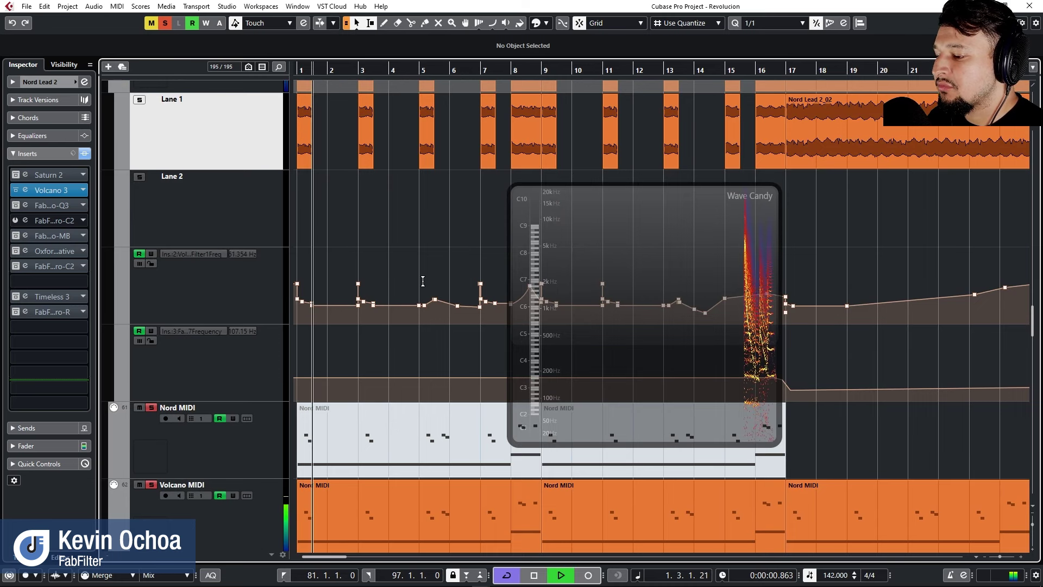
scroll(422, 283, down, 4)
scroll(423, 281, up, 4)
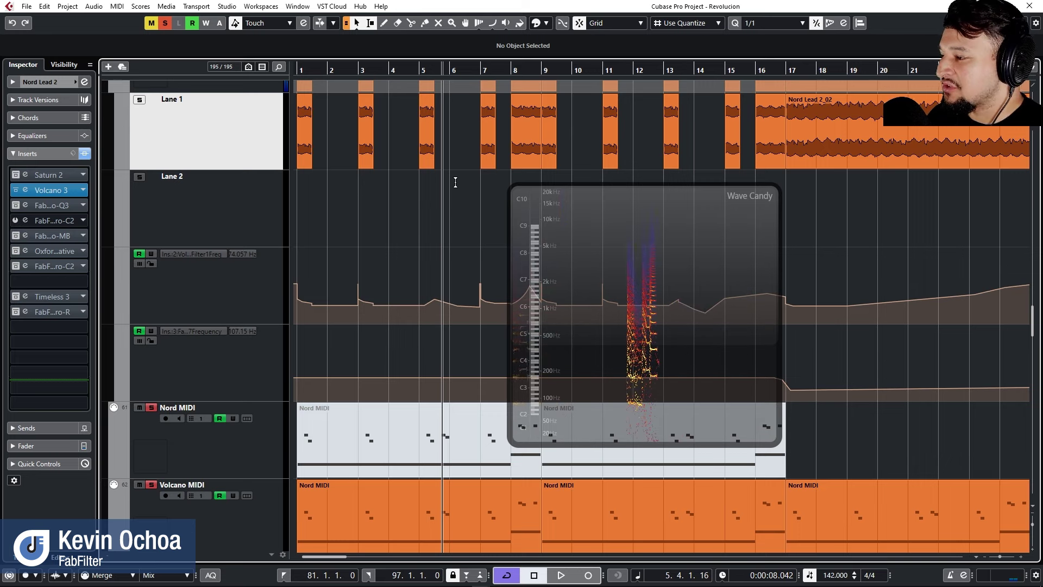
Open Volcano 3 and move the Wave Candy spectrum aside, watching filters 1 and 2 during playback before closing the plug-in.
click(52, 189)
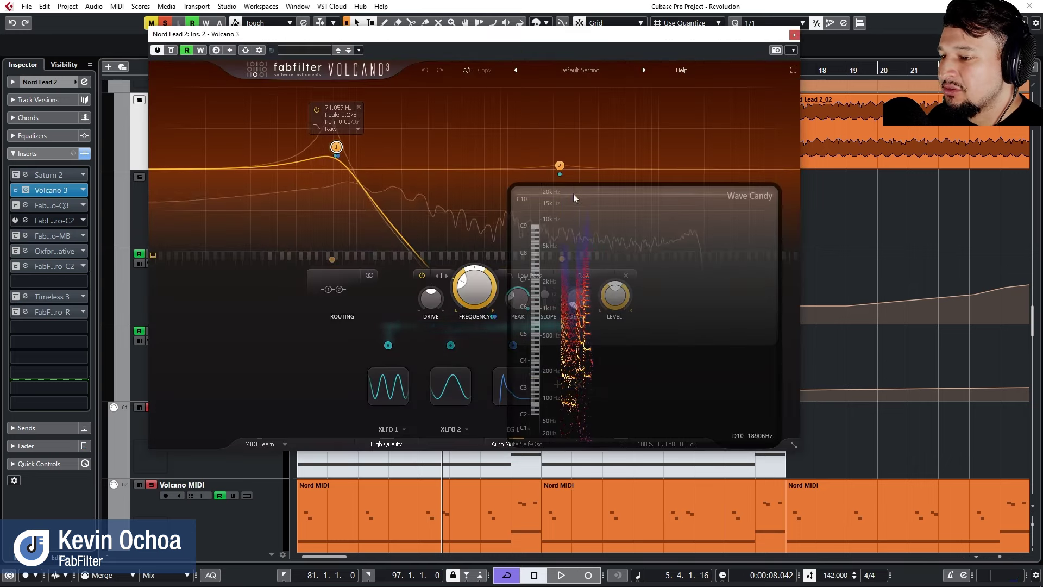
drag(572, 194, 787, 172)
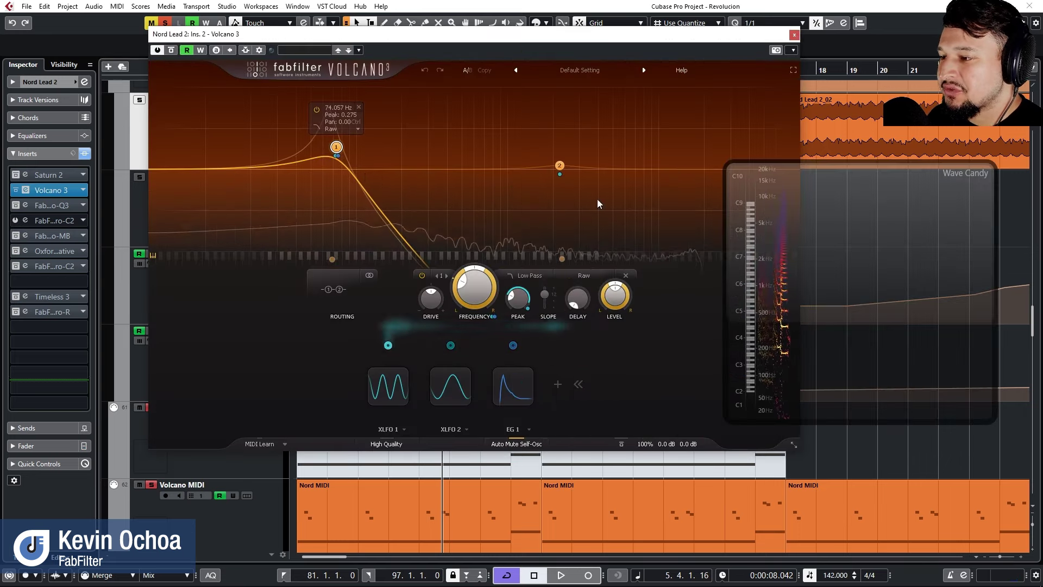
click(559, 165)
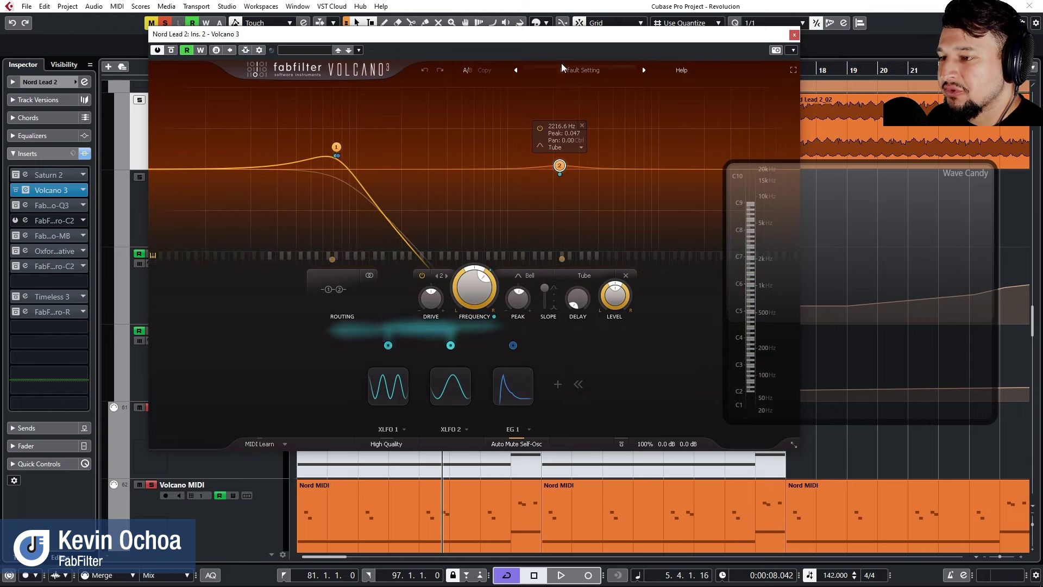
drag(559, 43, 512, 144)
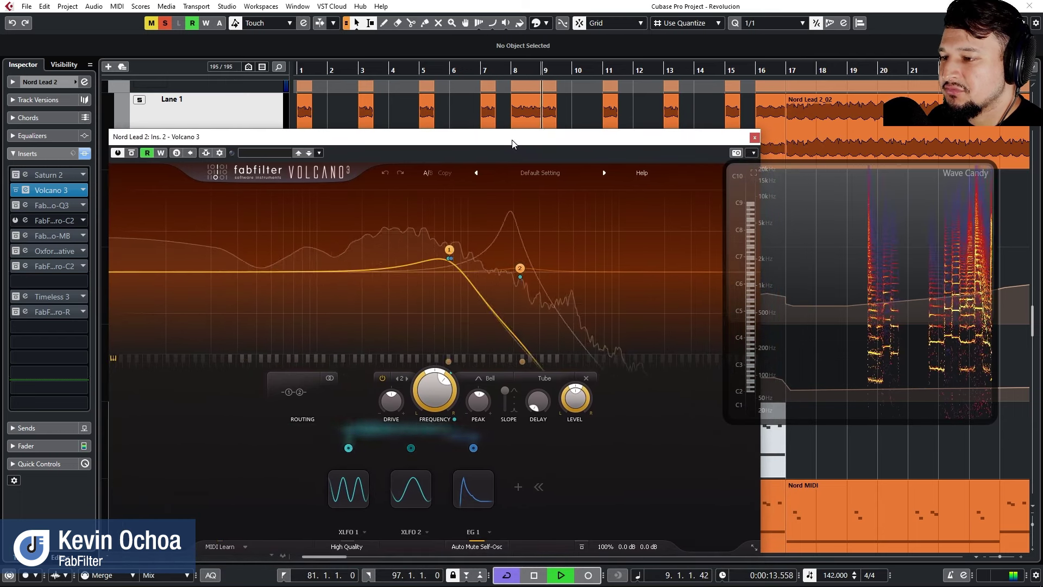
key(space)
click(755, 138)
Select the Volcano MIDI track and inspect its output routing to Volcano 3 on Nord Lead 2, dismissing the list without a change.
scroll(651, 190, down, 5)
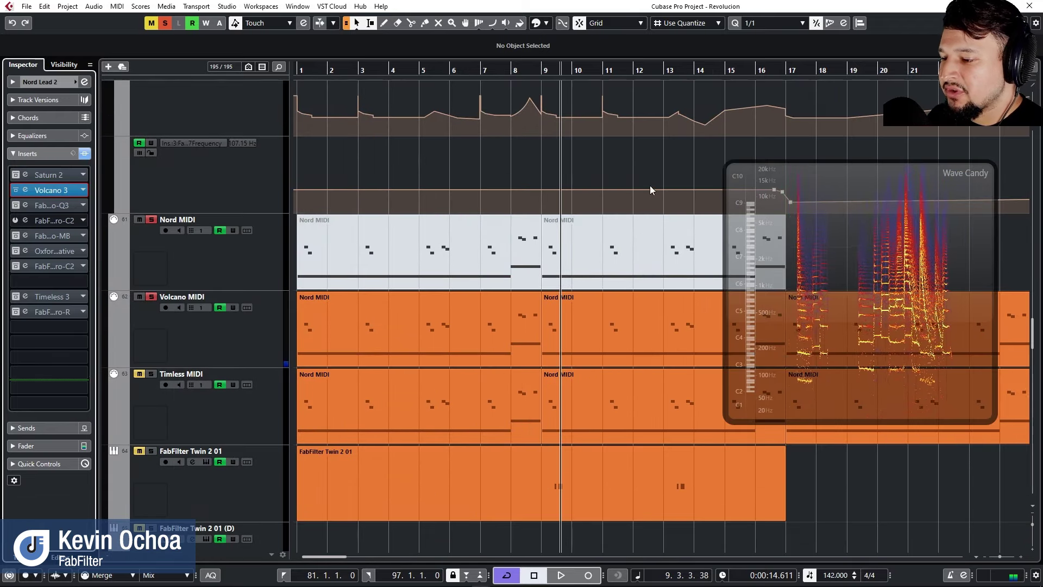
scroll(342, 191, up, 3)
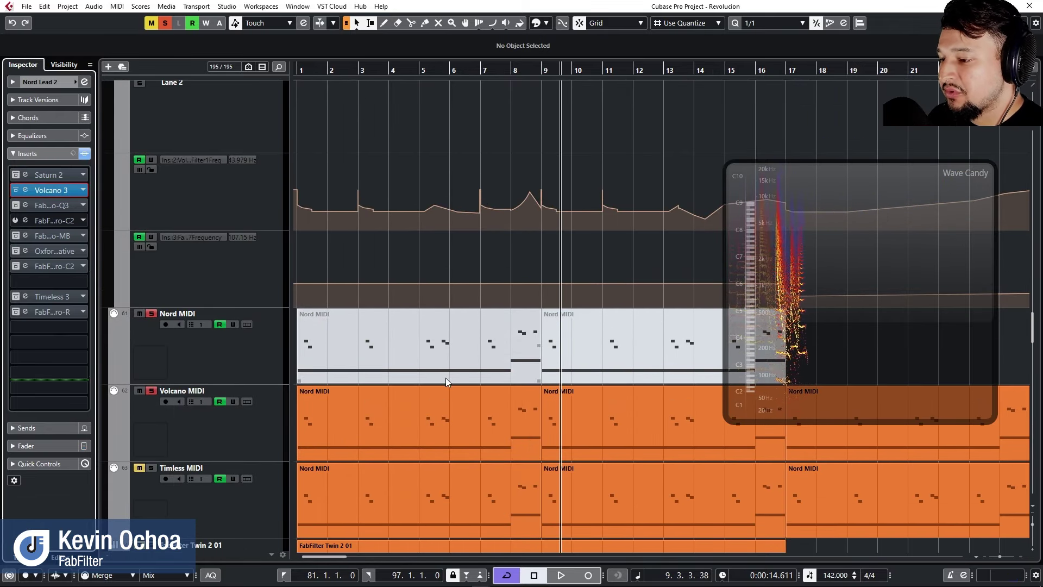
click(256, 432)
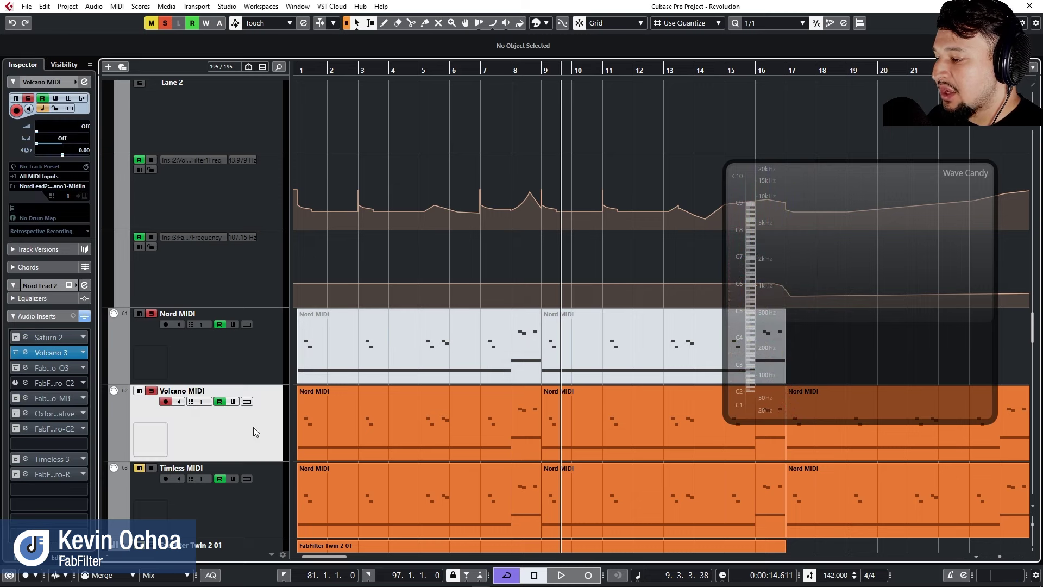
scroll(434, 373, up, 3)
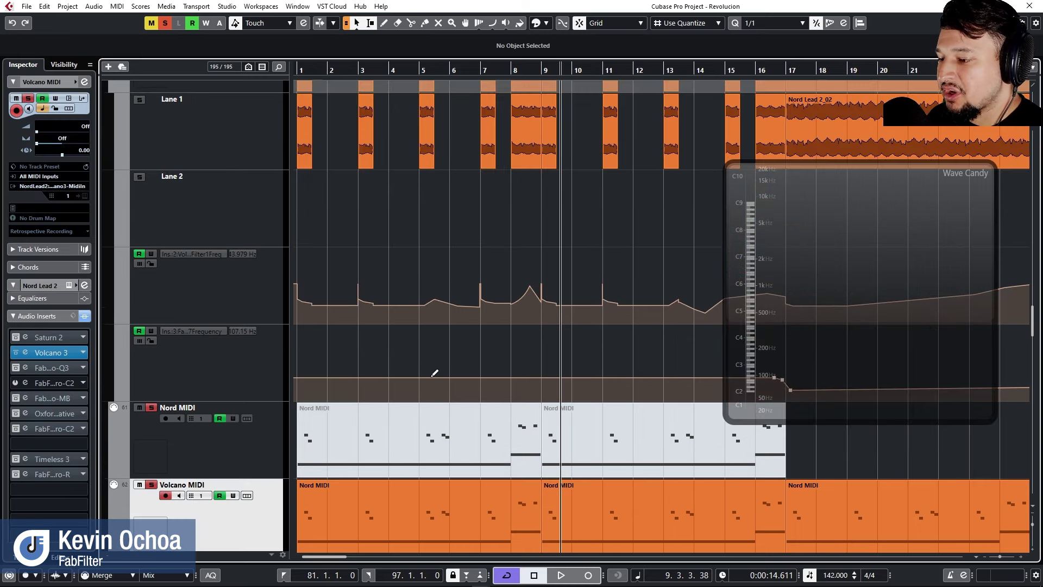
scroll(434, 373, down, 6)
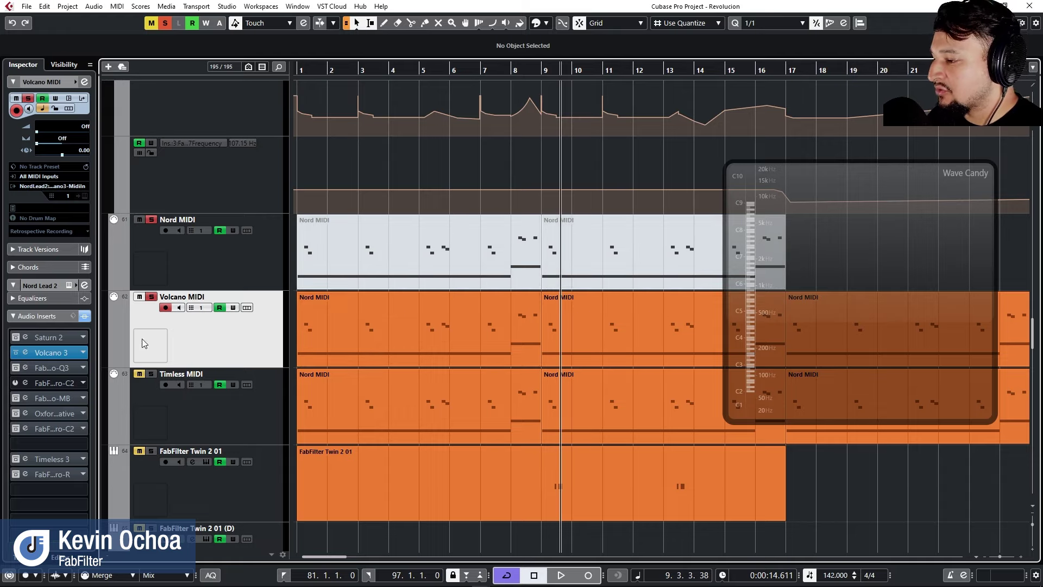
click(66, 187)
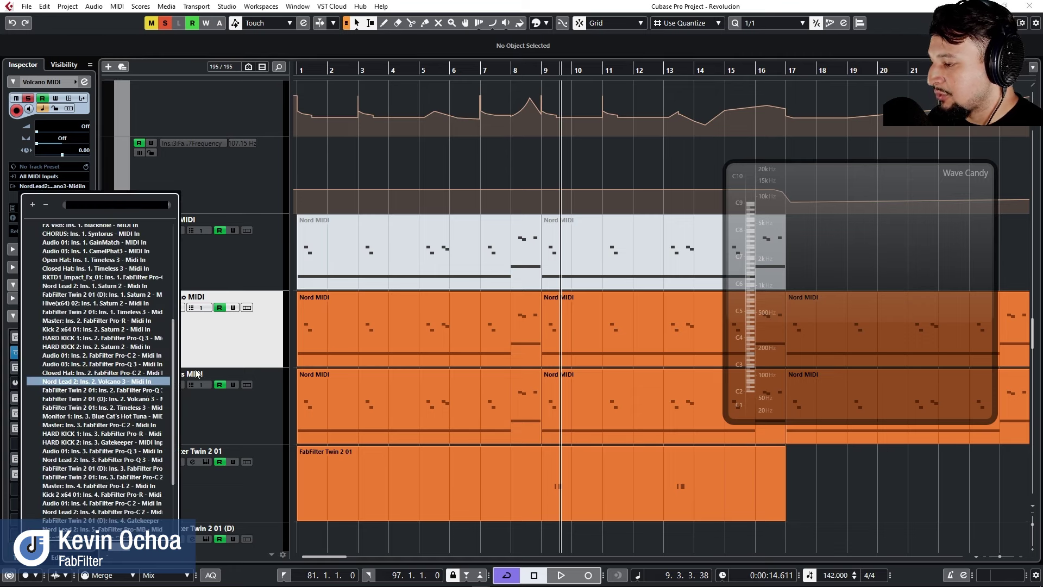
click(191, 353)
Reopen Volcano 3 higher on the screen, expand EG 1 and show its modulation slot for the filter 1 frequency.
click(61, 351)
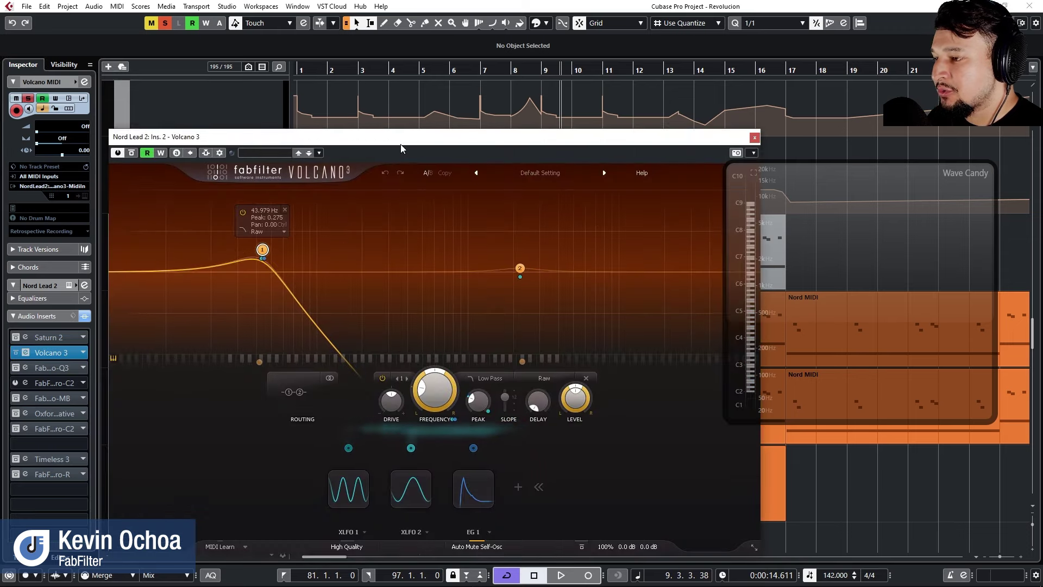
drag(400, 144, 359, 59)
click(417, 403)
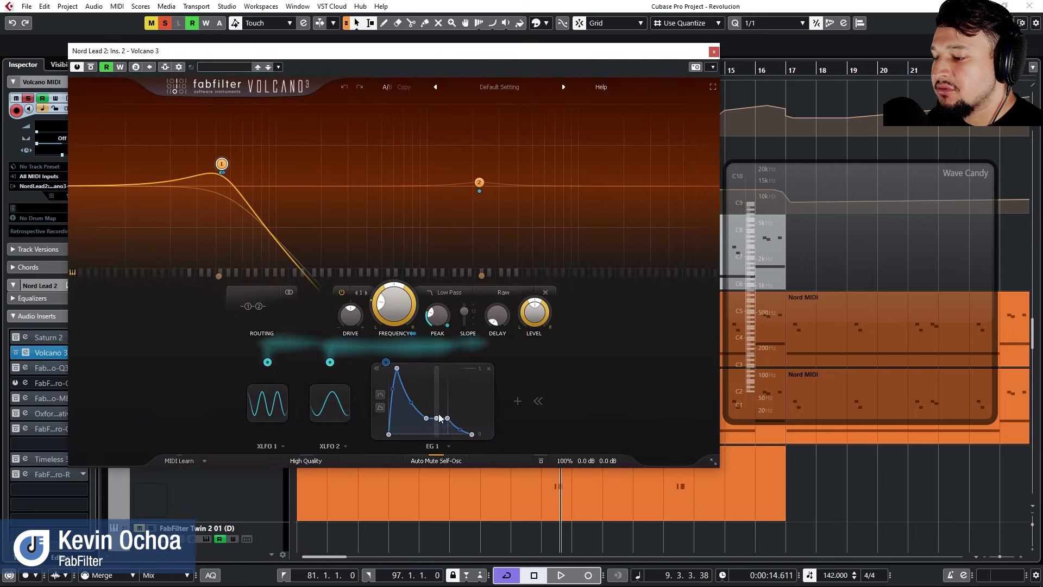
click(379, 399)
click(394, 431)
mouse_move(391, 340)
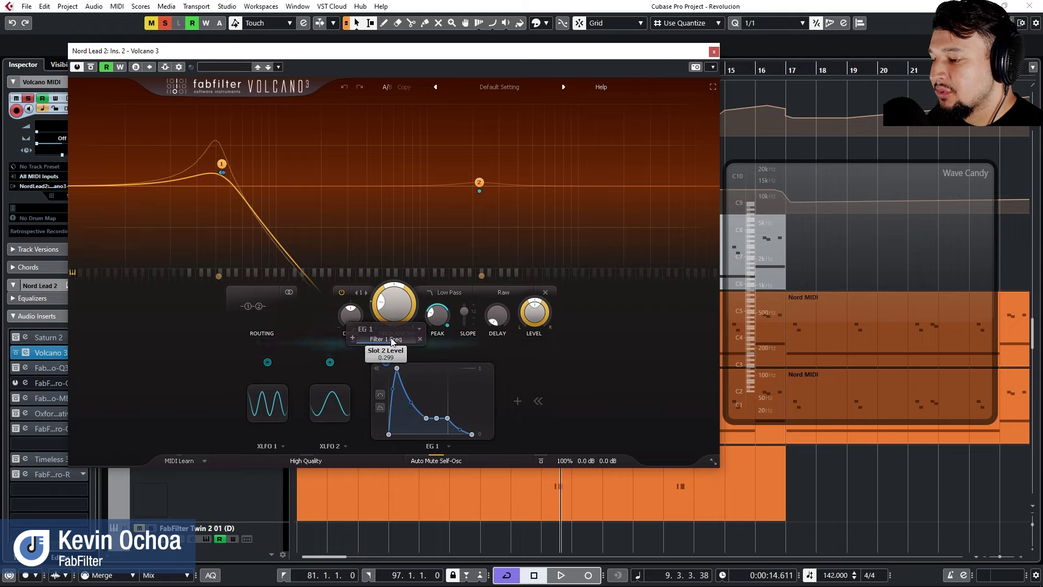
mouse_move(223, 173)
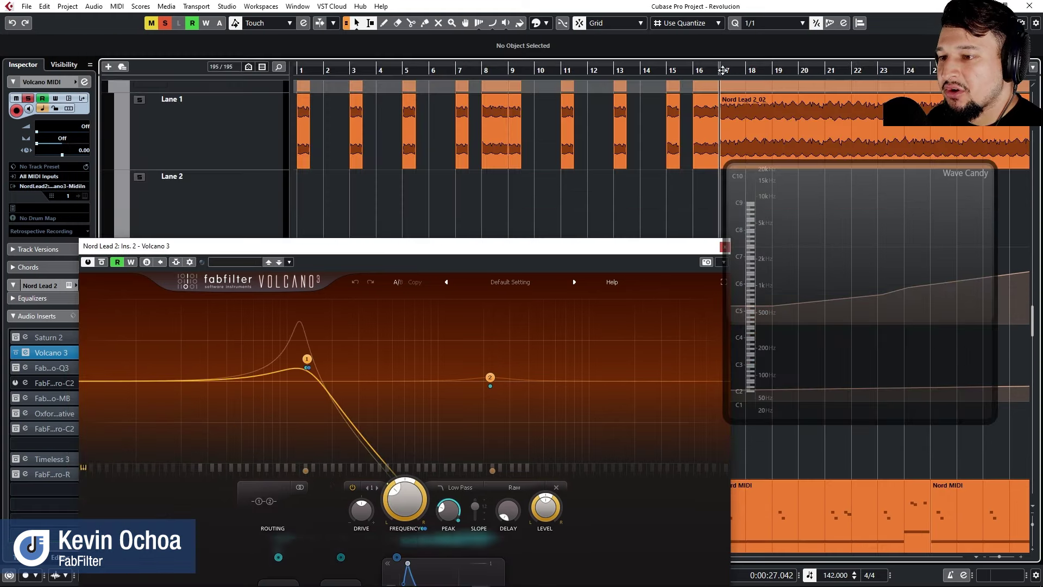
Close the Volcano 3 window and examine the filter frequency automation from bar 17 onward.
key(g)
key(g)
key(g)
drag(702, 249, 525, 204)
click(552, 205)
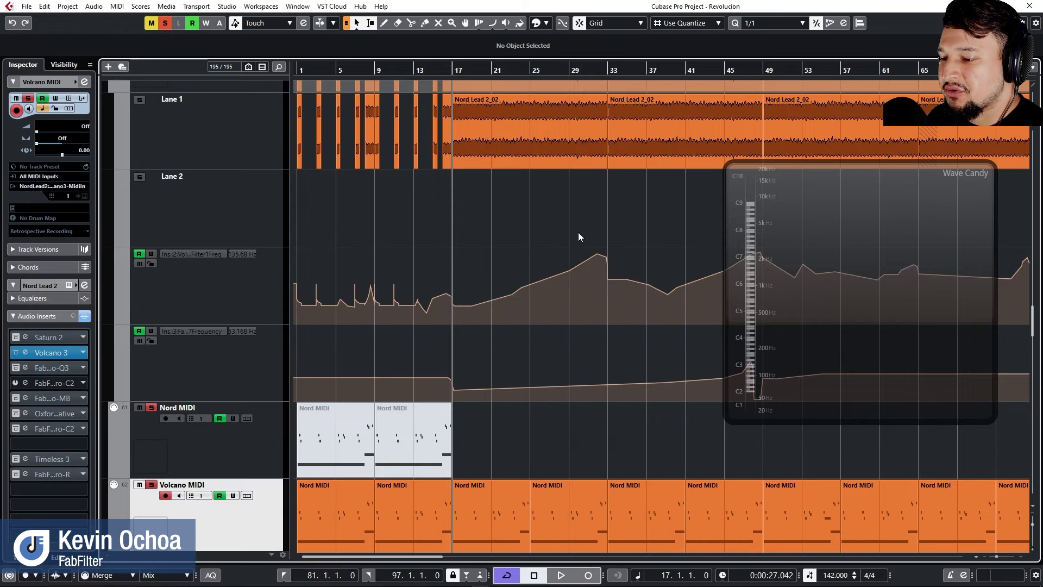
key(g)
key(g)
key(g)
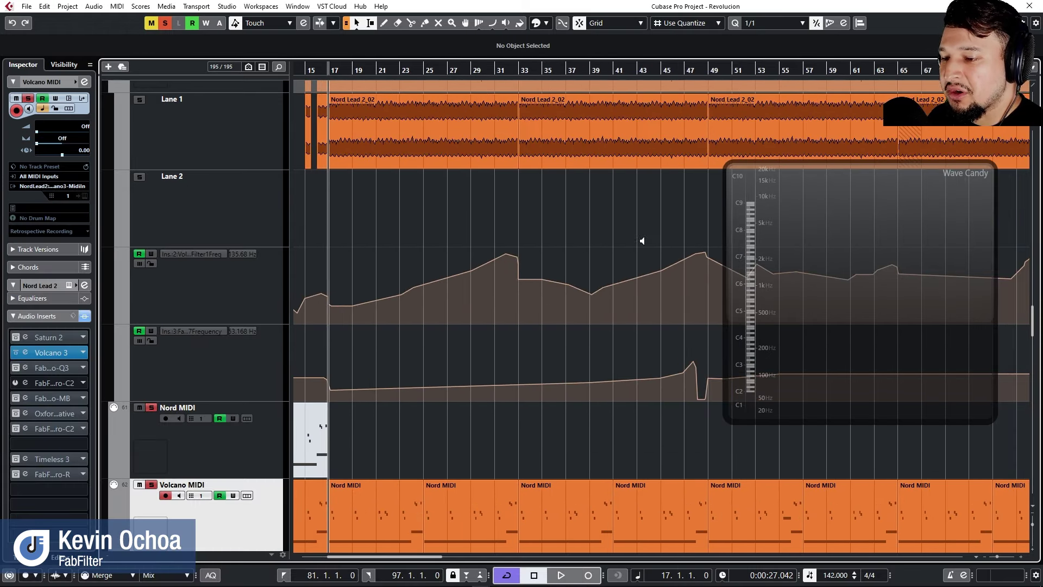
Play the soloed Nord Lead 2 from bar 17 while viewing the automation and MIDI tracks.
key(h)
key(space)
scroll(517, 344, down, 3)
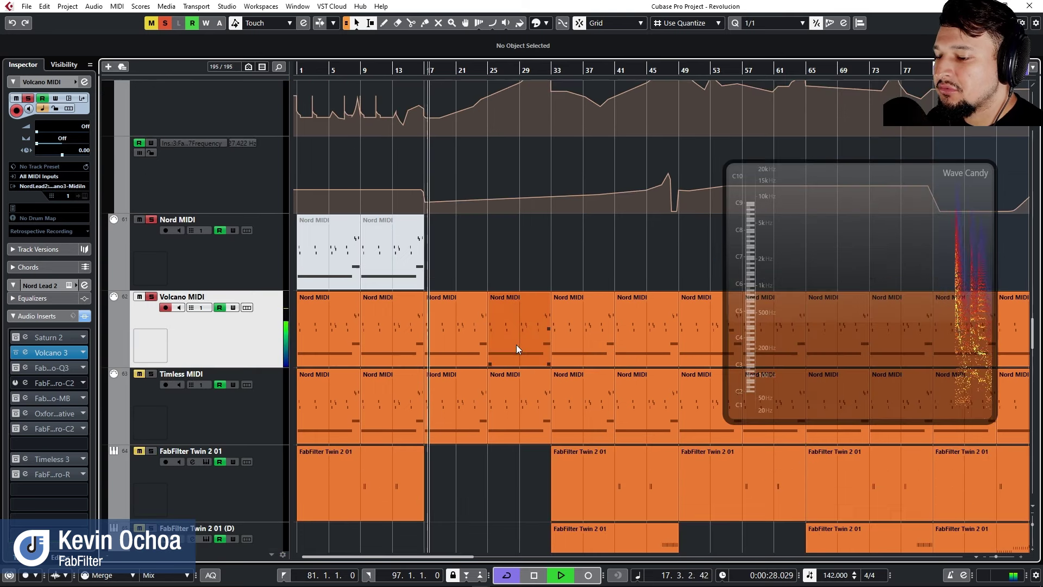
scroll(523, 354, up, 3)
Set the transpose of the Nord MIDI part at bar 25 on the Timless MIDI track to 12 during playback.
click(495, 427)
scroll(497, 422, down, 1)
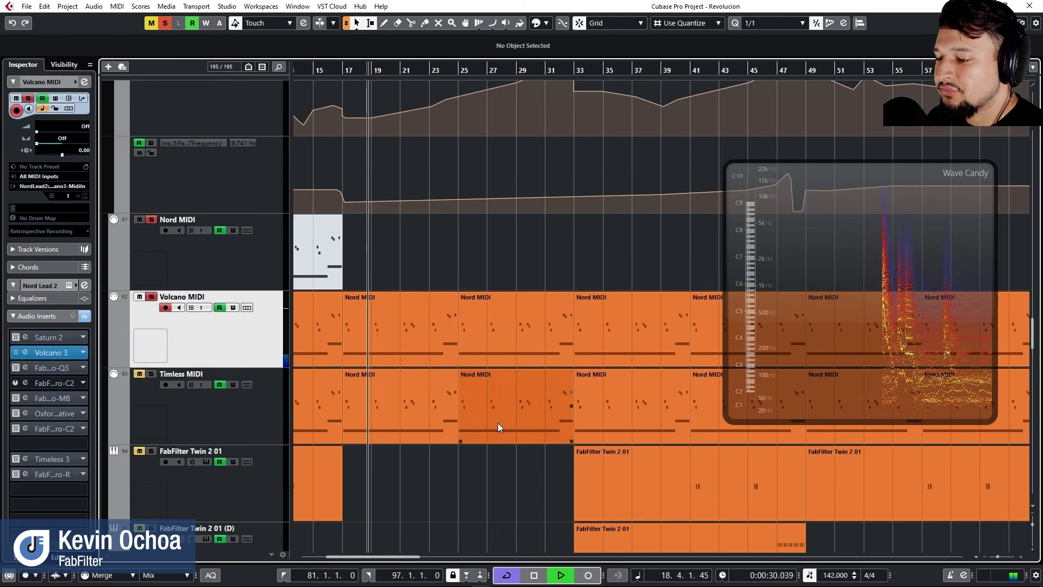
click(498, 423)
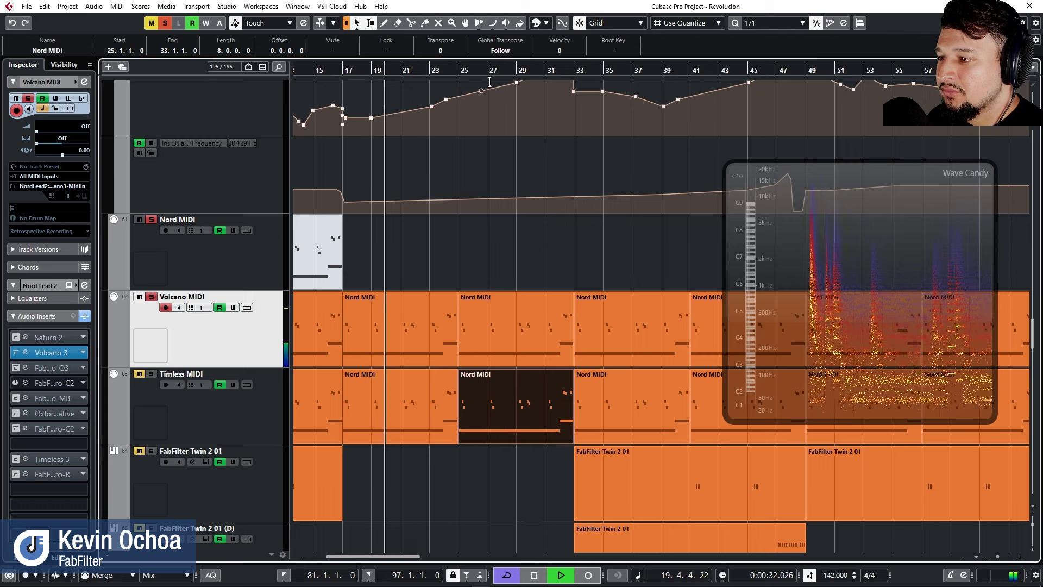
scroll(438, 51, up, 12)
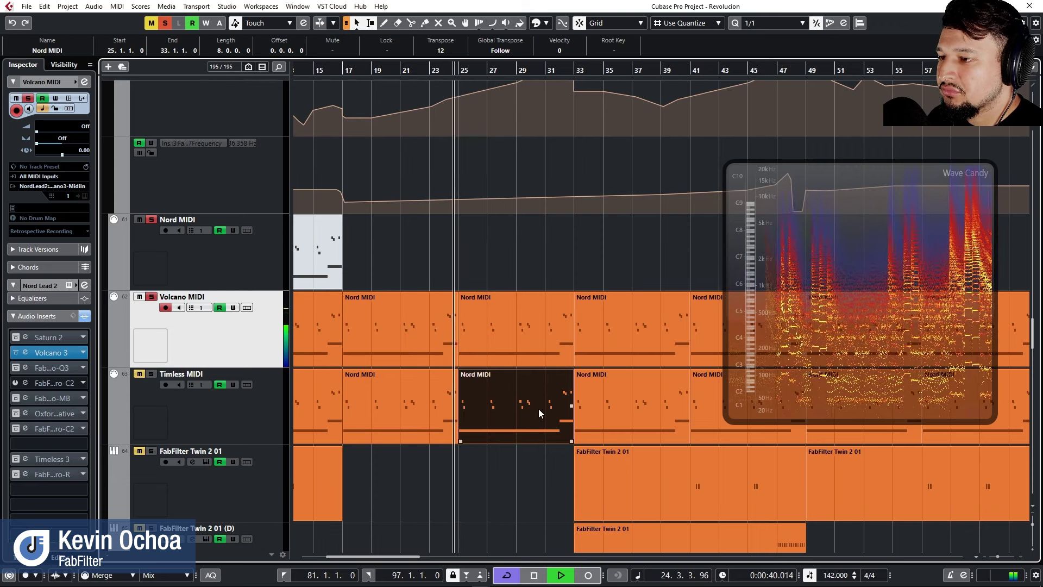
scroll(538, 410, up, 4)
scroll(539, 402, down, 4)
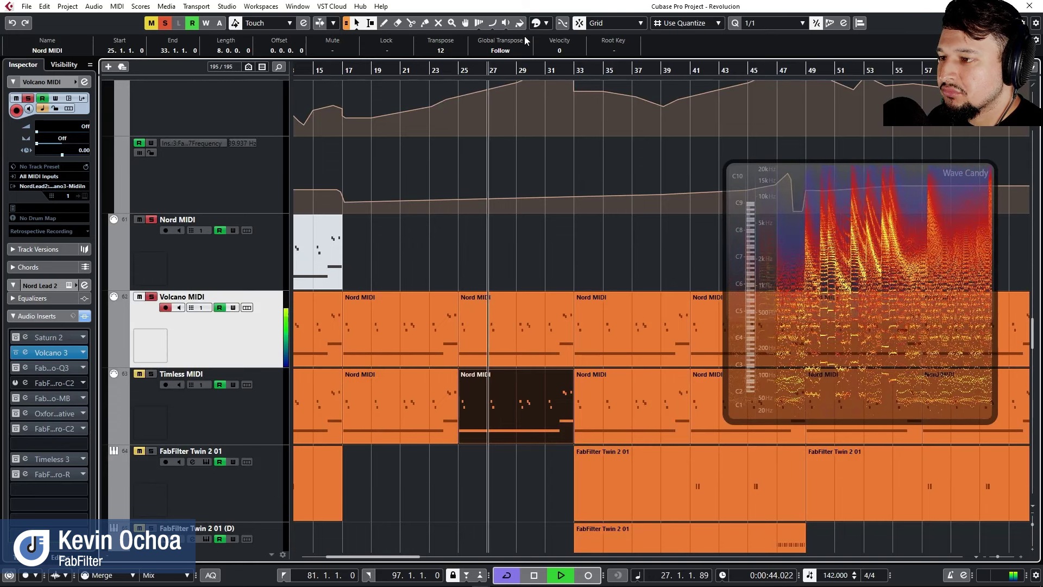
Transpose the Nord MIDI part at bar 33 on the Timless MIDI track by -12.
click(611, 425)
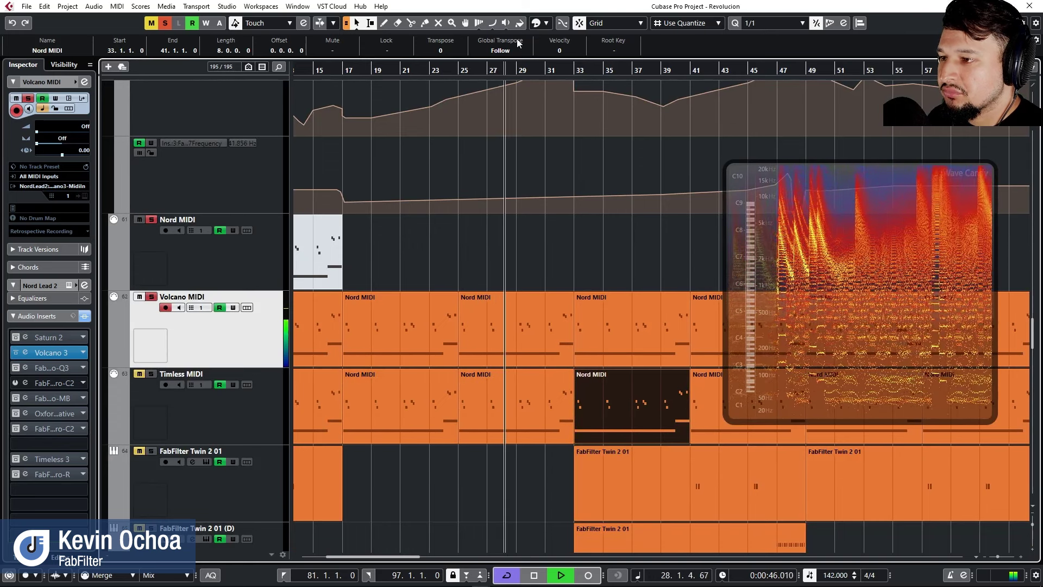
mouse_move(451, 51)
mouse_down()
mouse_move(452, 74)
mouse_move(443, 65)
mouse_up()
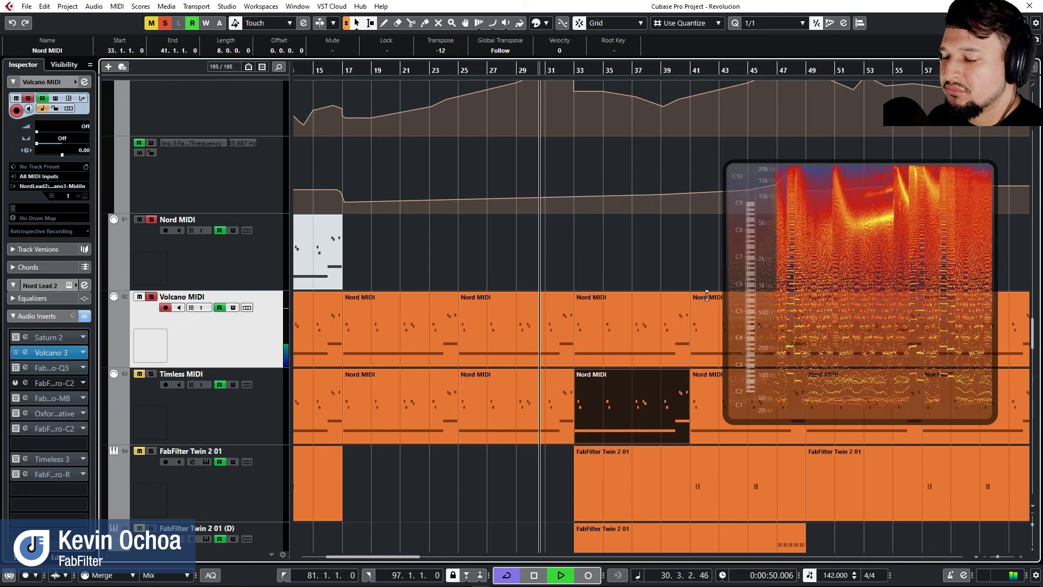
Select the Nord Lead 2_02 clip at bar 17, open the Saturn 2 insert and play the track from there.
scroll(675, 349, down, 3)
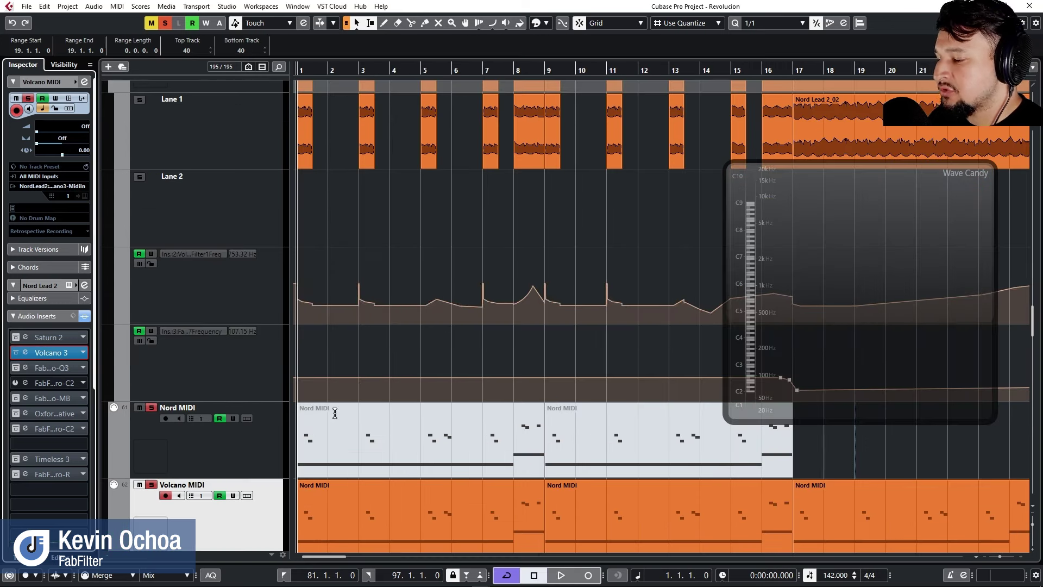
key(g)
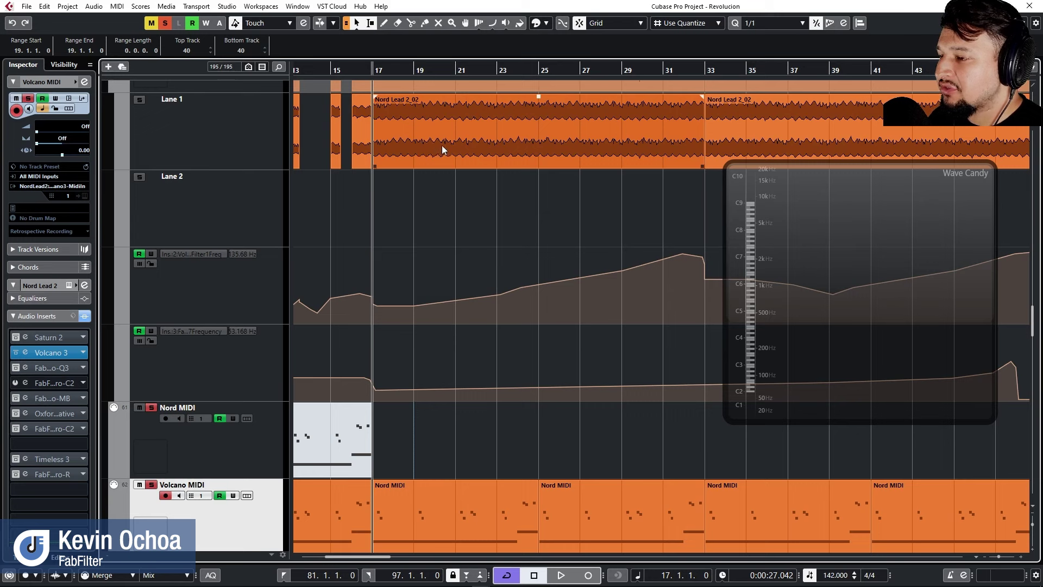
click(415, 158)
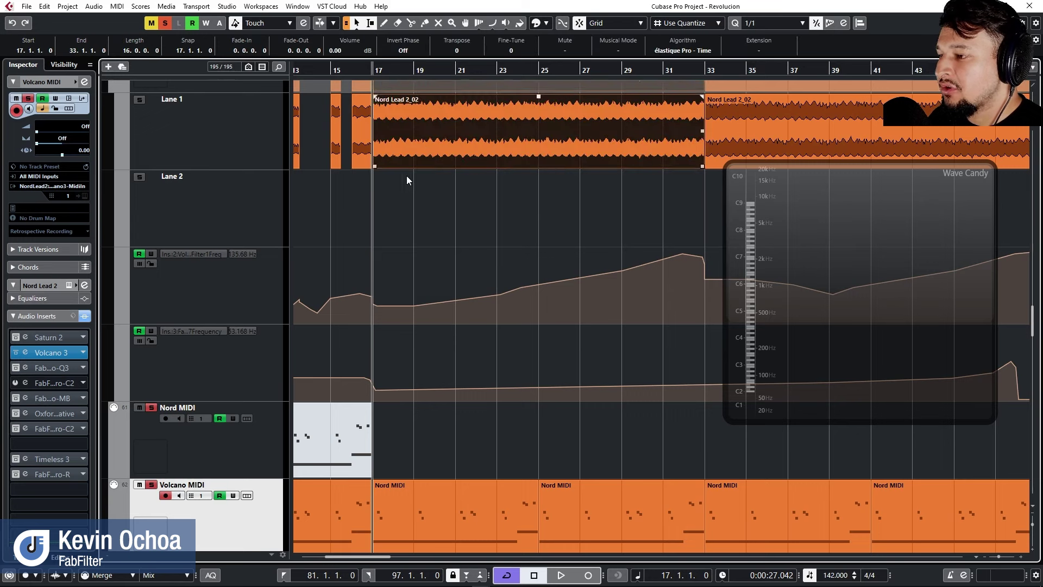
click(25, 336)
key(space)
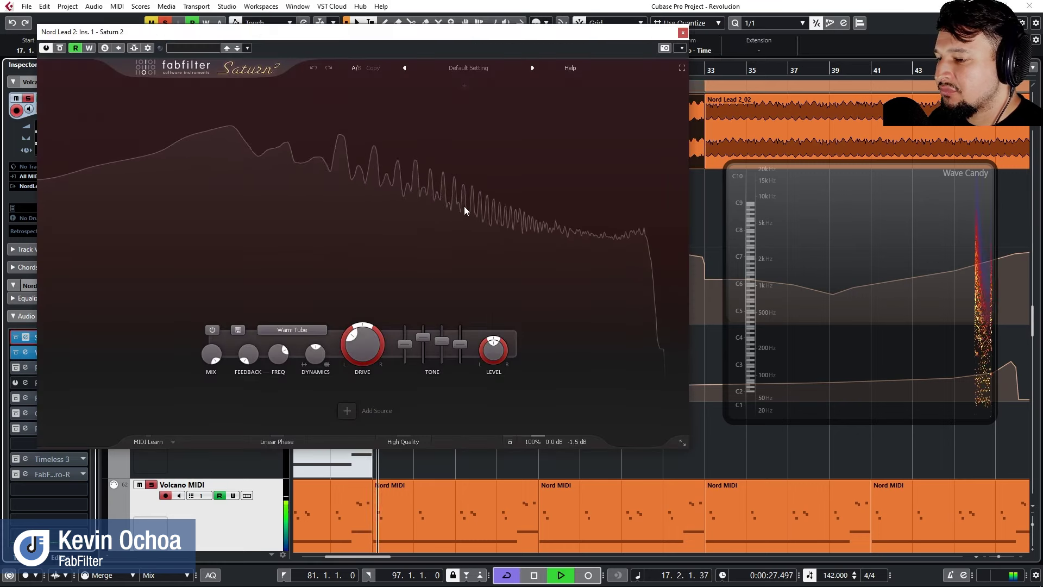
drag(274, 39, 471, 82)
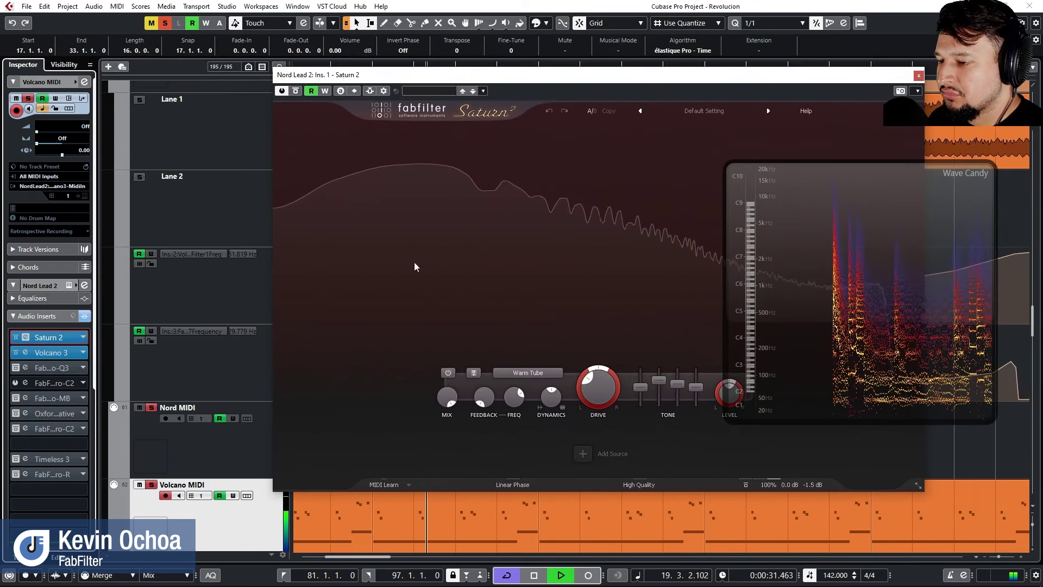
Compare the sound with Saturn 2 bypassed and re-enabled during playback, then close the plug-in window.
click(282, 92)
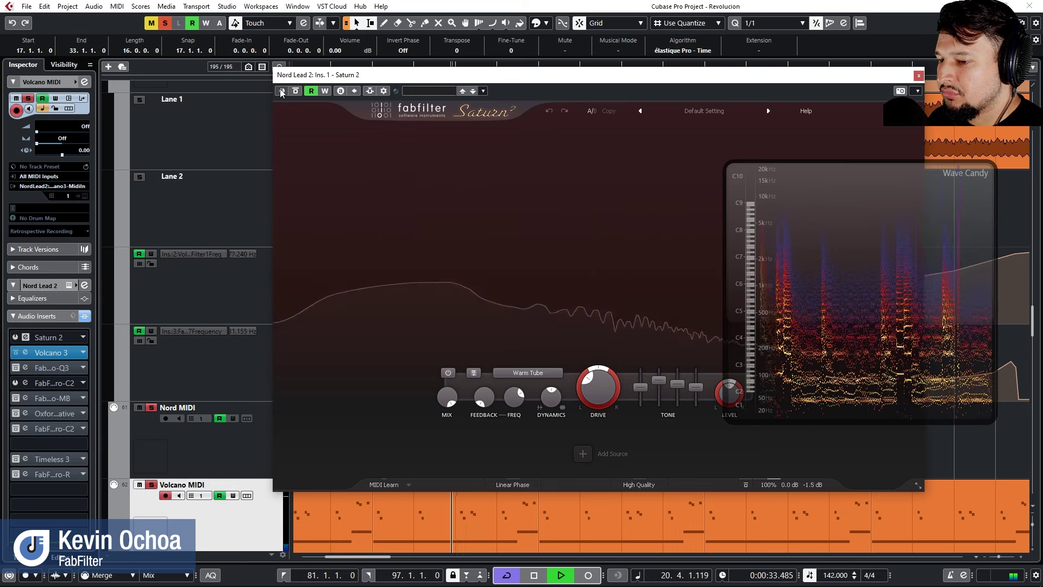
click(282, 91)
drag(489, 113, 326, 91)
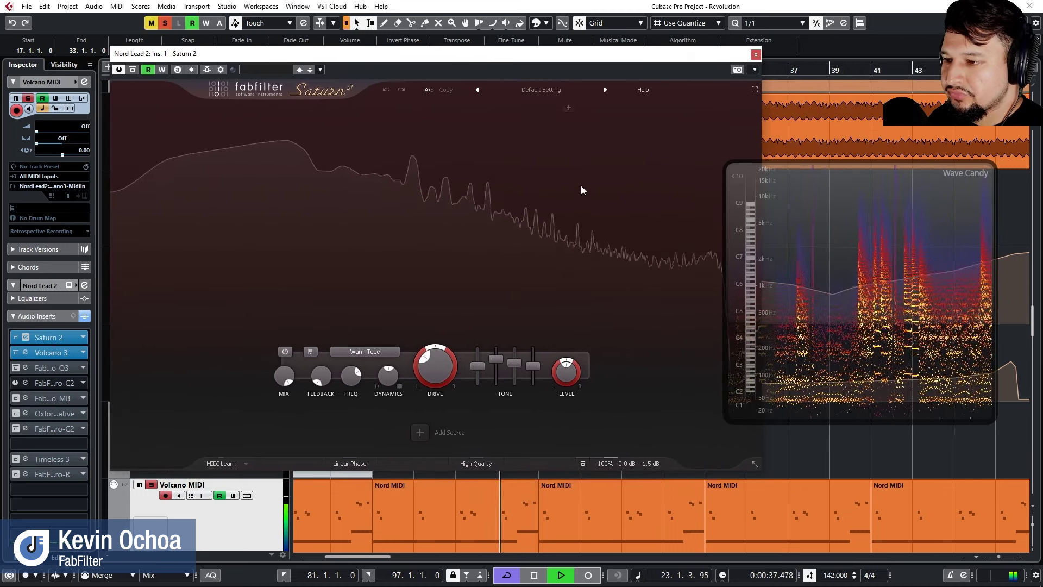
drag(533, 59, 484, 91)
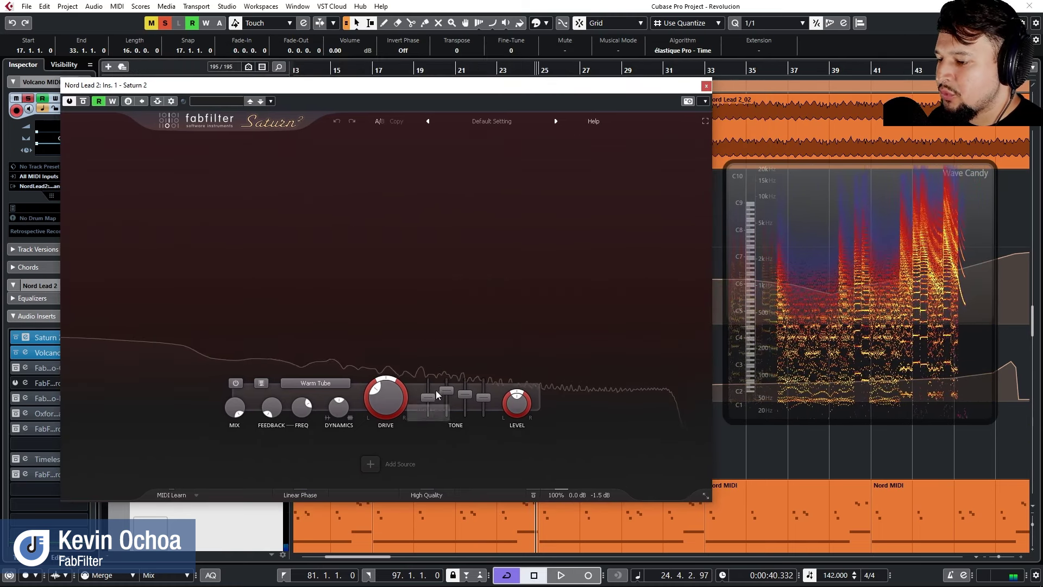
mouse_move(461, 397)
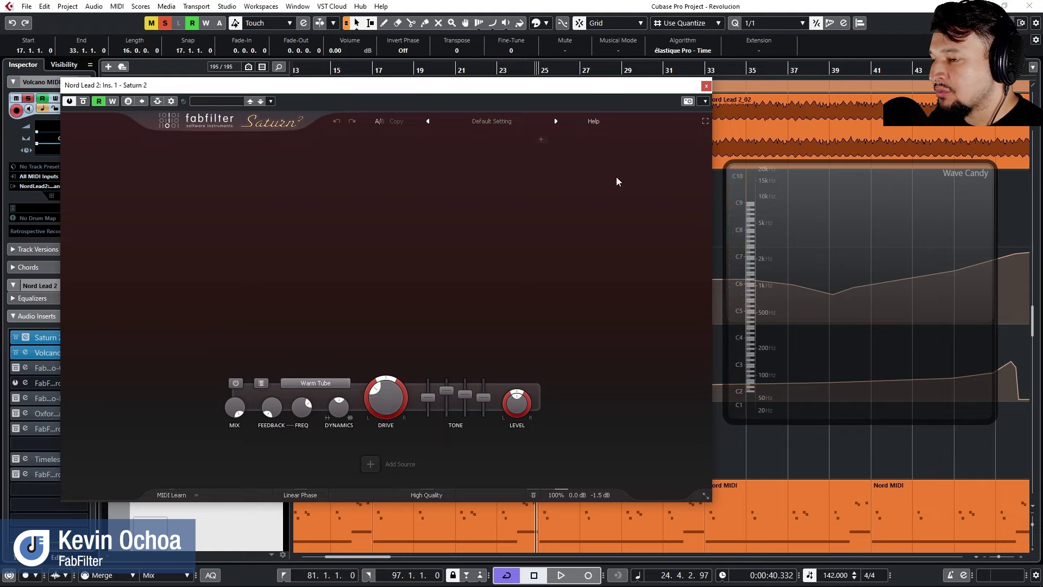
click(706, 86)
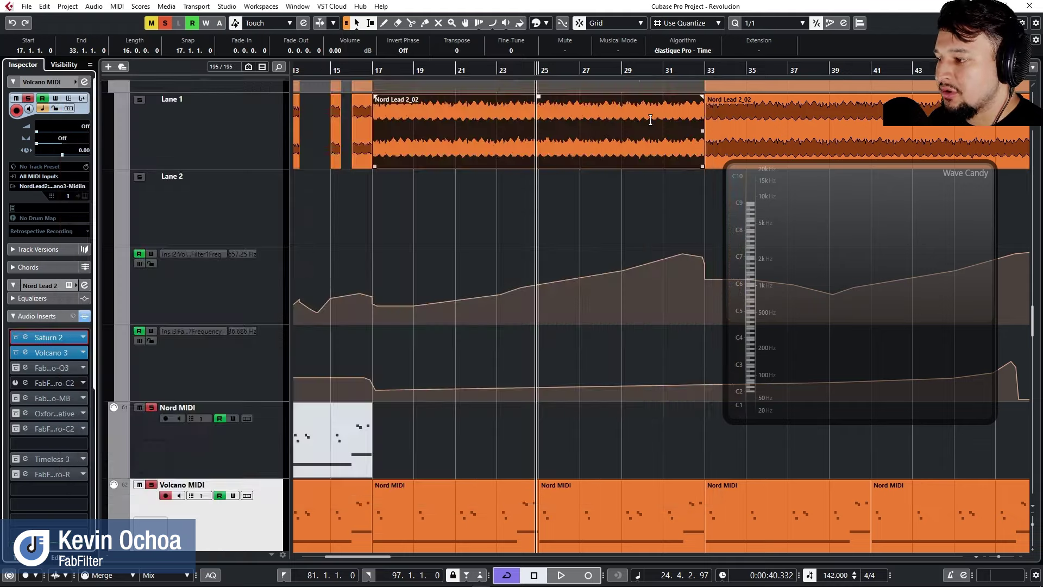
Audition Nord Lead 2 from bar 17 and from bar 33, switching the Saturn 2 insert off and back on.
click(375, 68)
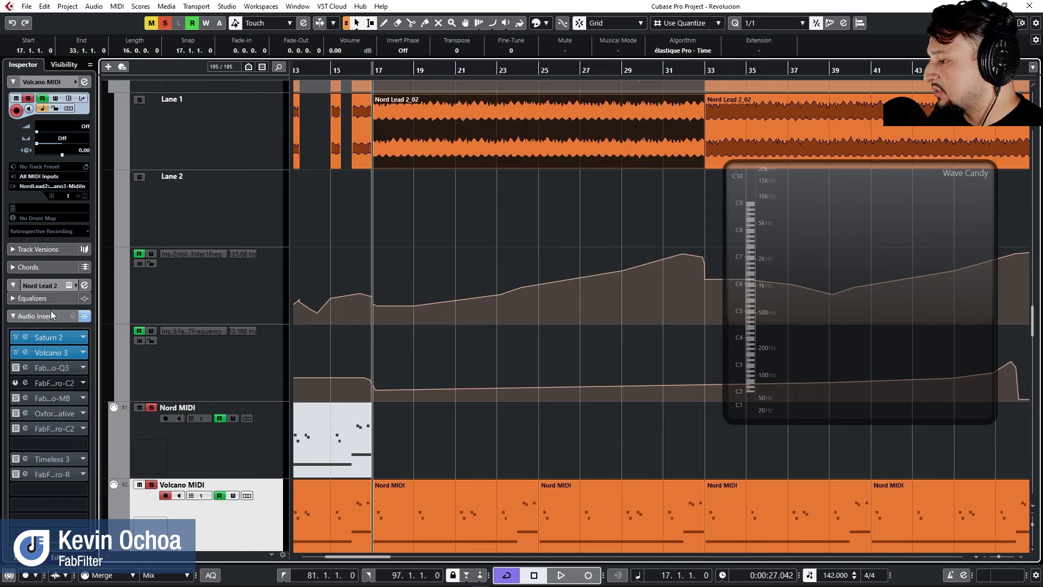
key(space)
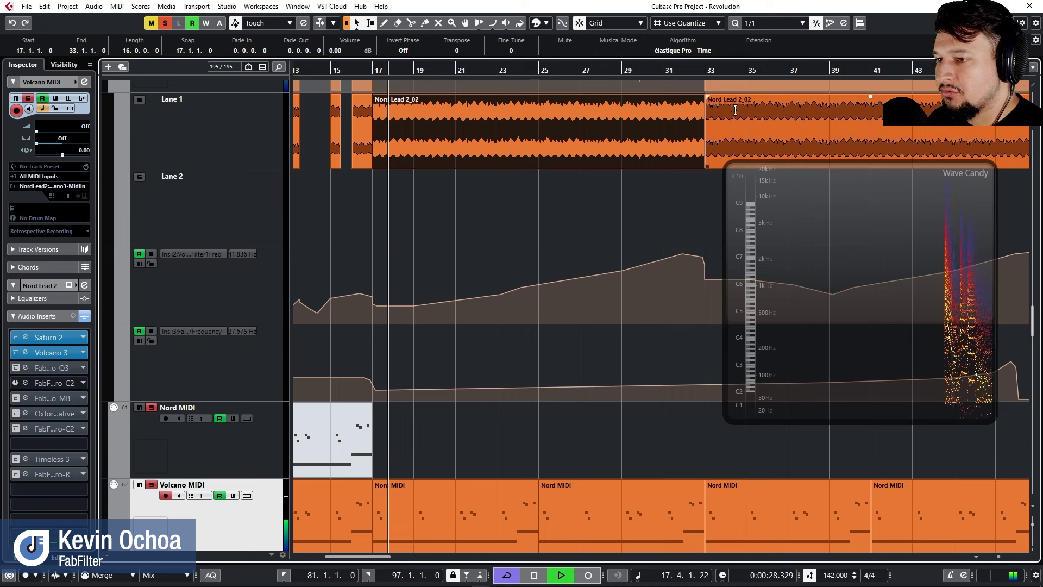
click(706, 70)
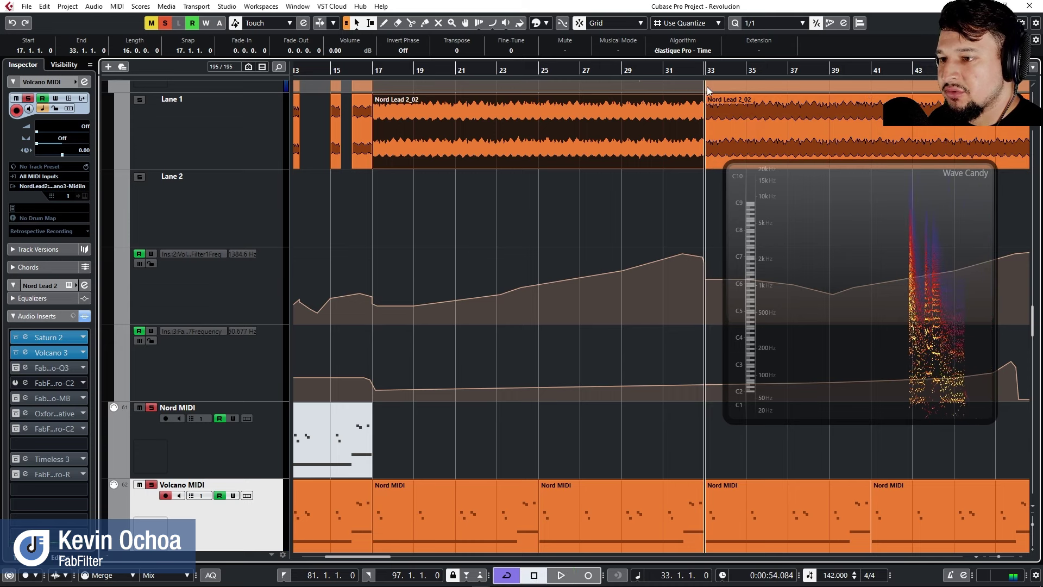
click(16, 337)
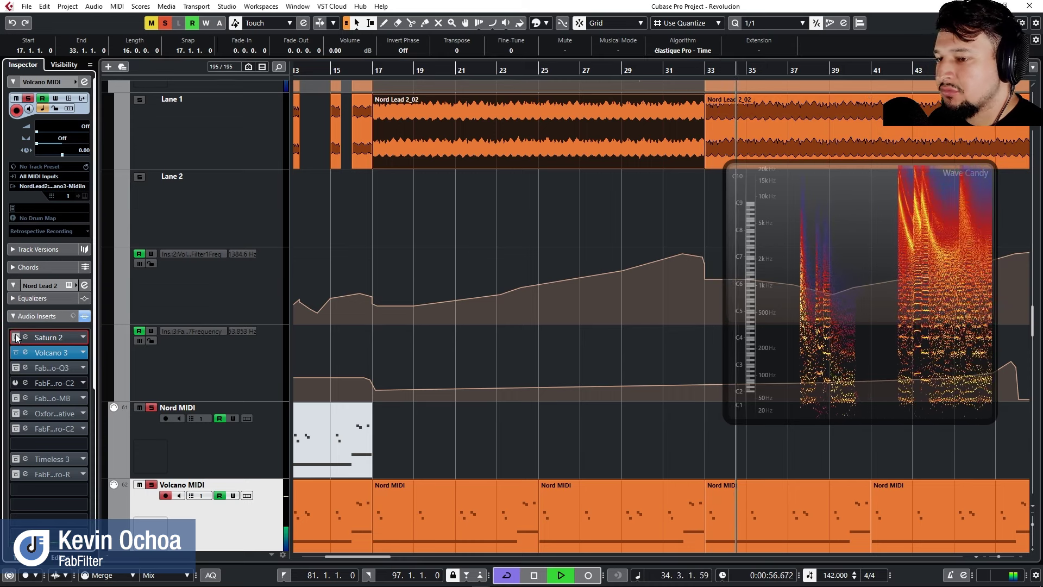
click(15, 338)
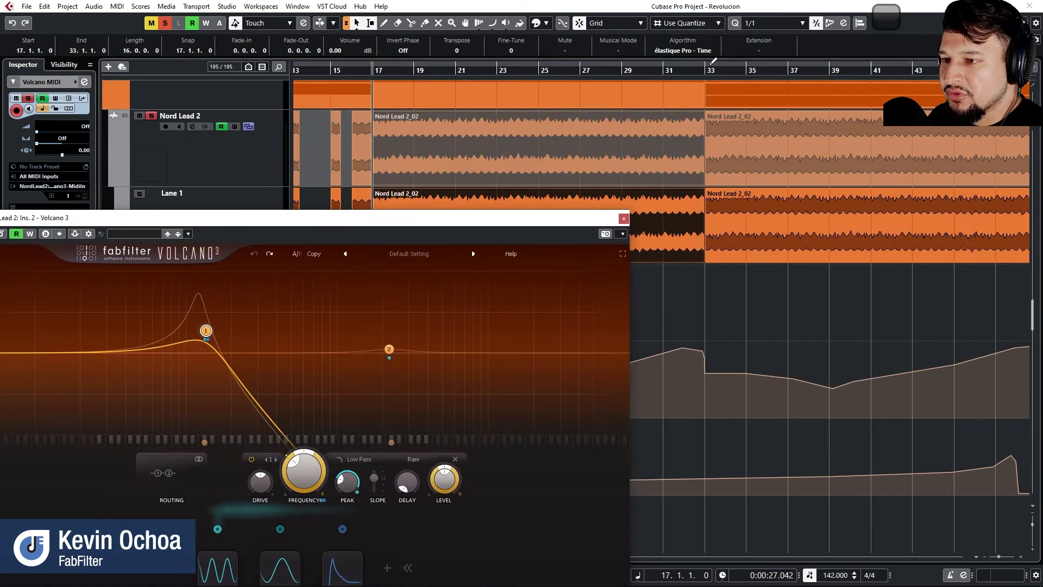
Play from bar 17 to examine how Volcano 3's filters move on Nord Lead 2, then close the plug-in window.
key(space)
drag(461, 224, 865, 114)
scroll(379, 310, down, 3)
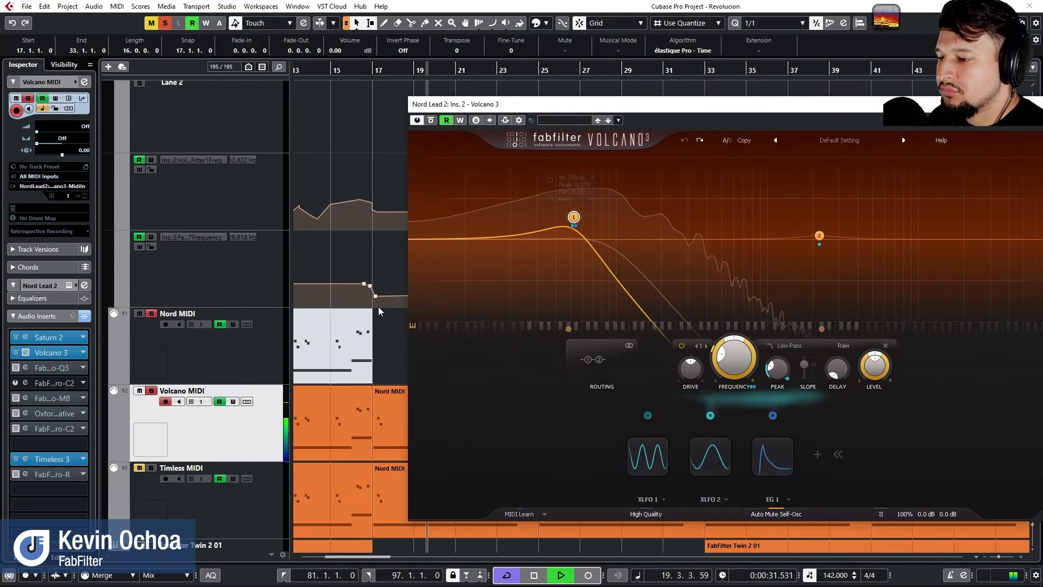
scroll(379, 311, up, 4)
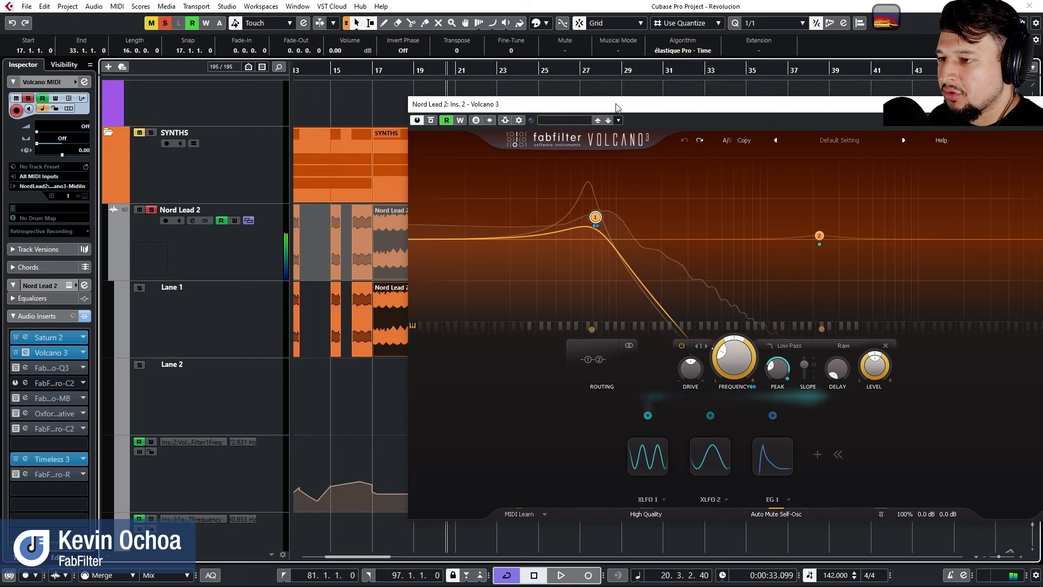
drag(617, 109, 387, 191)
click(823, 189)
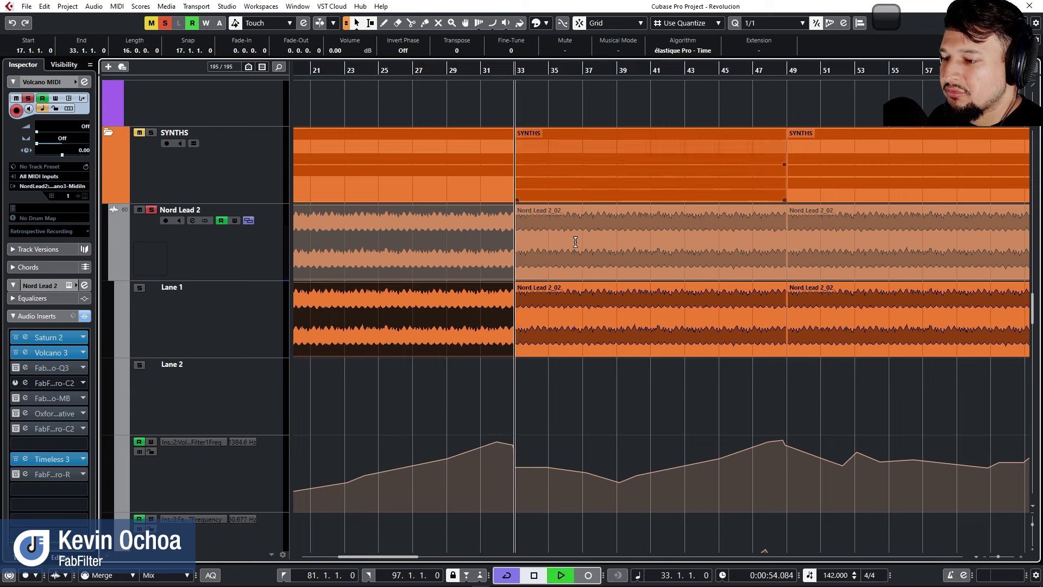
Review the filter frequency automation while playing from bar 33, then reopen Volcano 3 and examine XLFO 1's settings and modulation target.
key(h)
key(h)
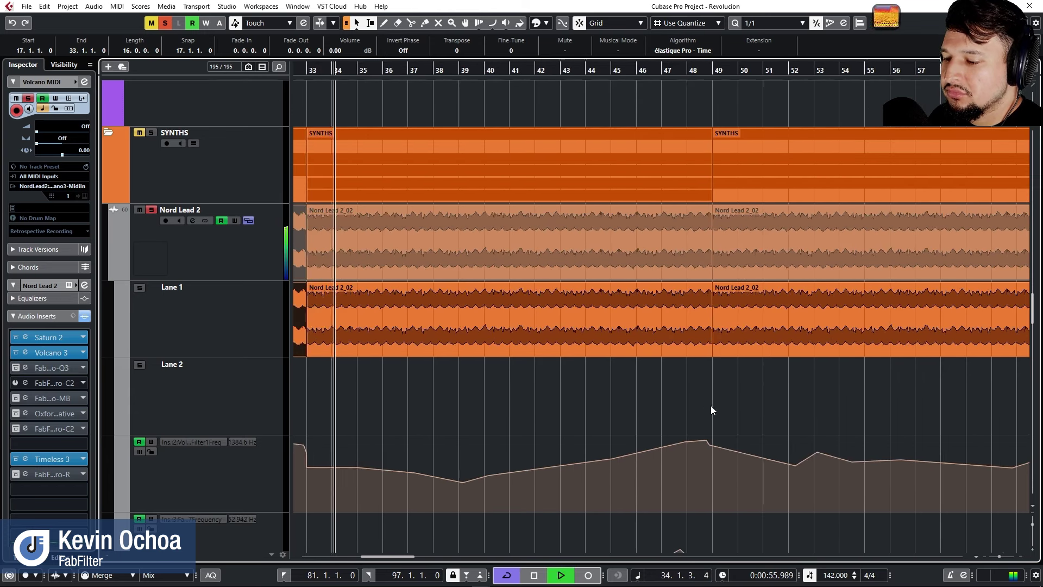
scroll(710, 410, down, 5)
scroll(710, 410, up, 2)
key(g)
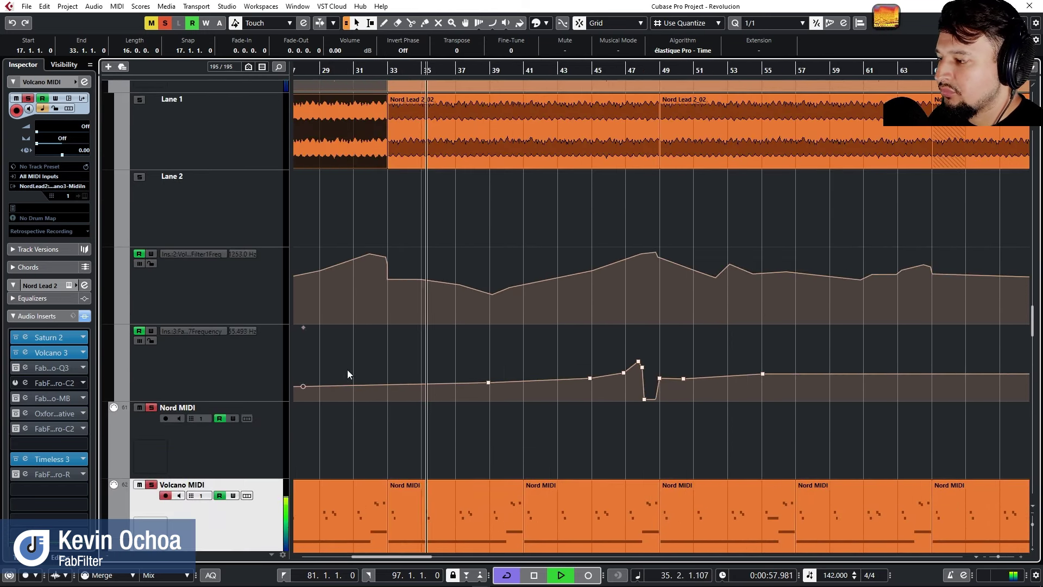
click(53, 353)
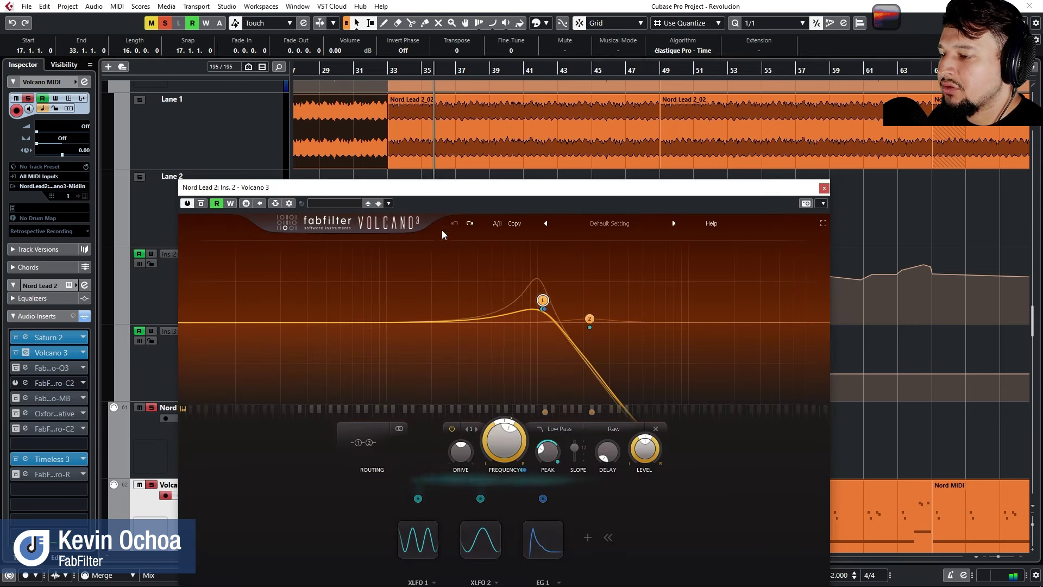
mouse_move(530, 314)
drag(501, 187, 429, 43)
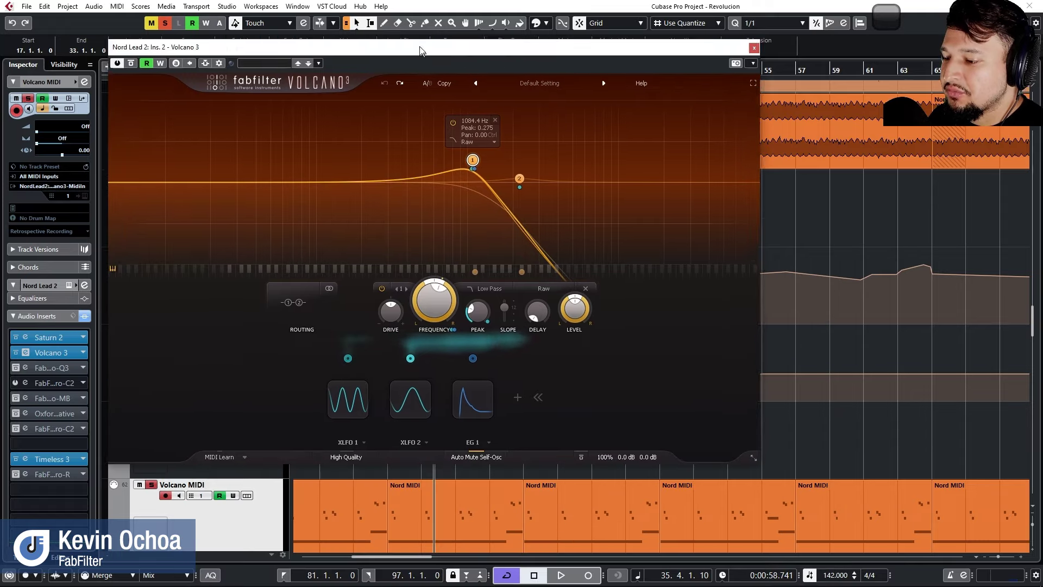
mouse_move(341, 398)
mouse_move(458, 183)
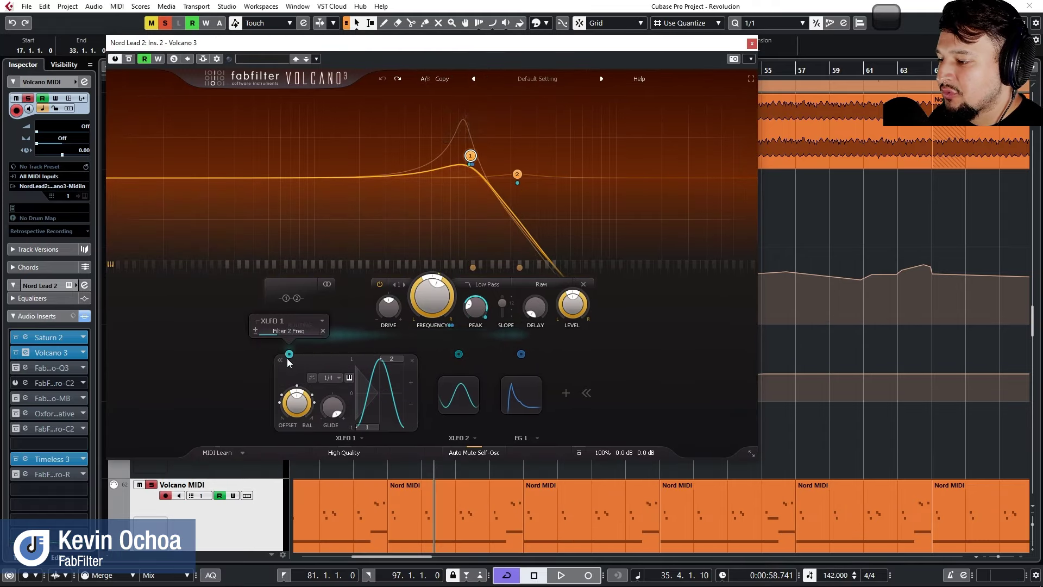
Try modulating filter 1's Drive with XLFO 1, adjust the modulation amount during playback, then remove that modulation.
drag(289, 356, 510, 224)
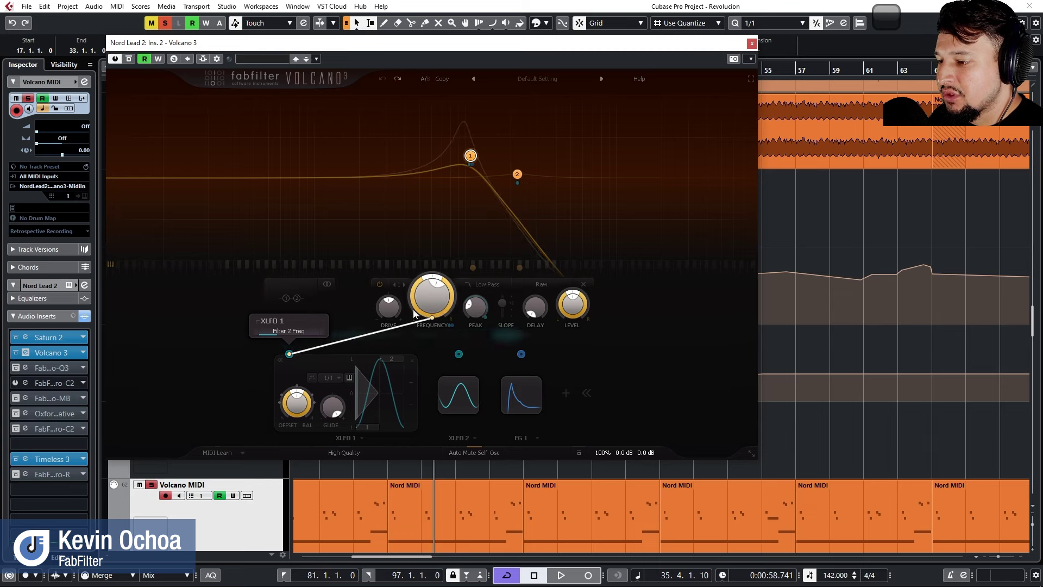
mouse_move(392, 310)
mouse_down()
mouse_move(470, 158)
mouse_move(388, 314)
mouse_up()
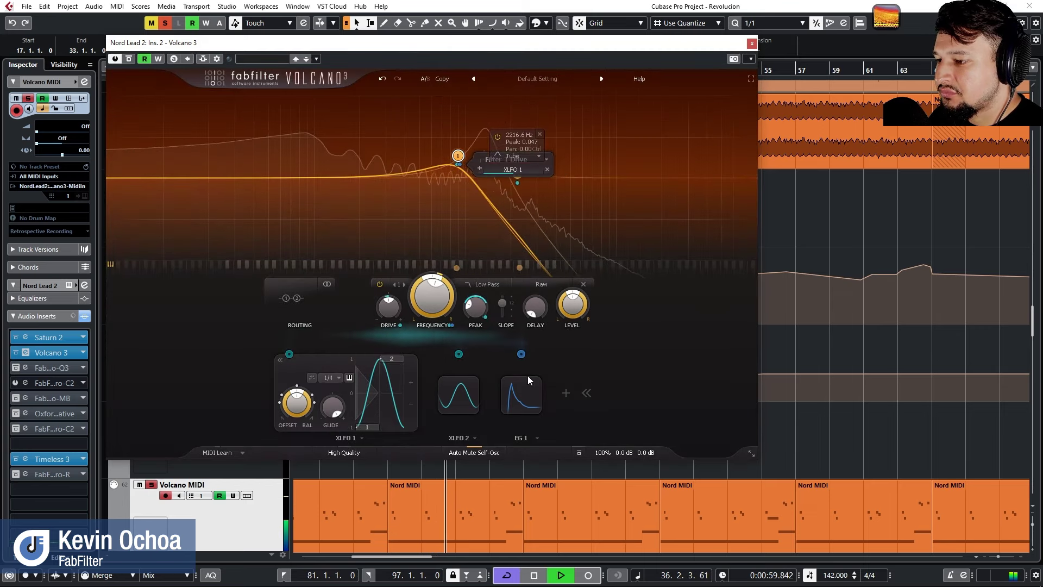
mouse_move(290, 354)
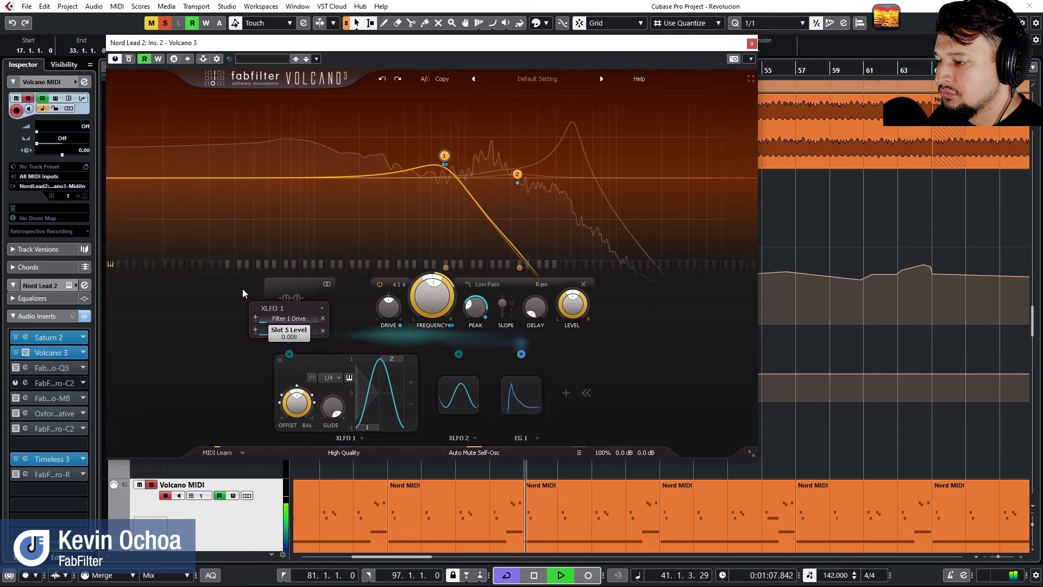
drag(302, 312, 331, 328)
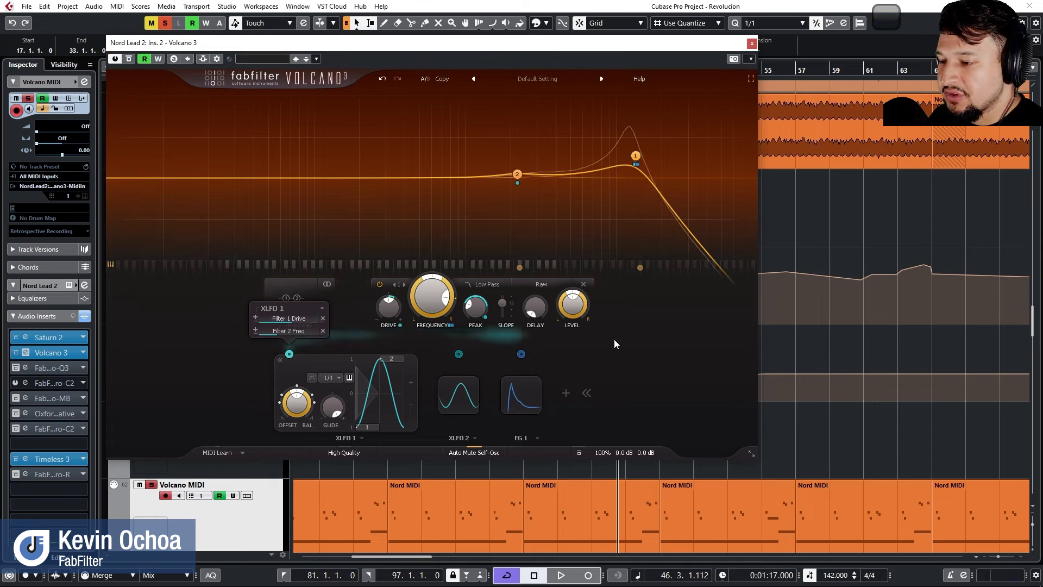
mouse_move(304, 321)
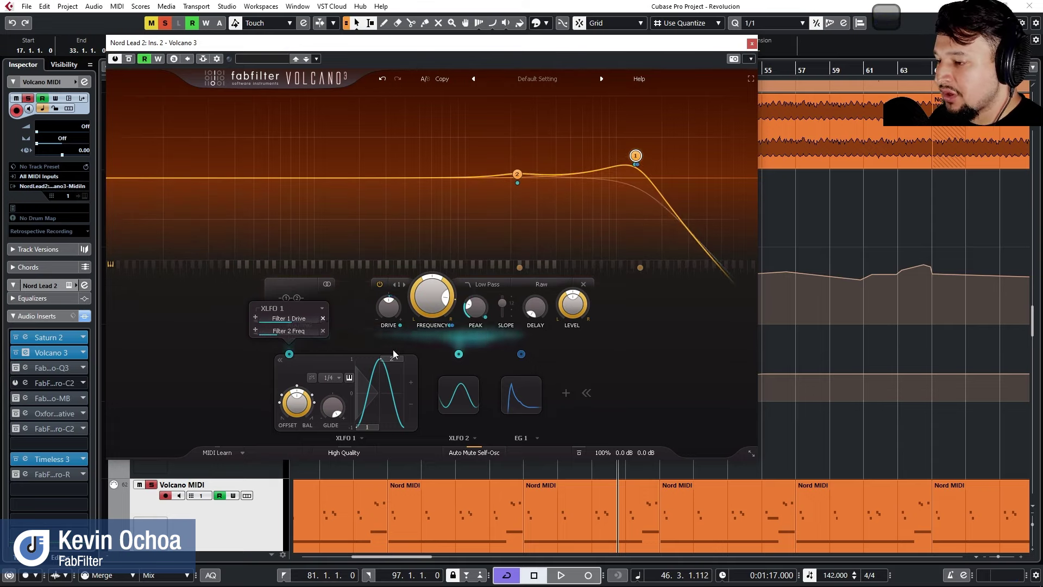
Add a new MIDI source in Volcano 3, set it to KB Track and assign it to filter 1's Frequency.
click(566, 393)
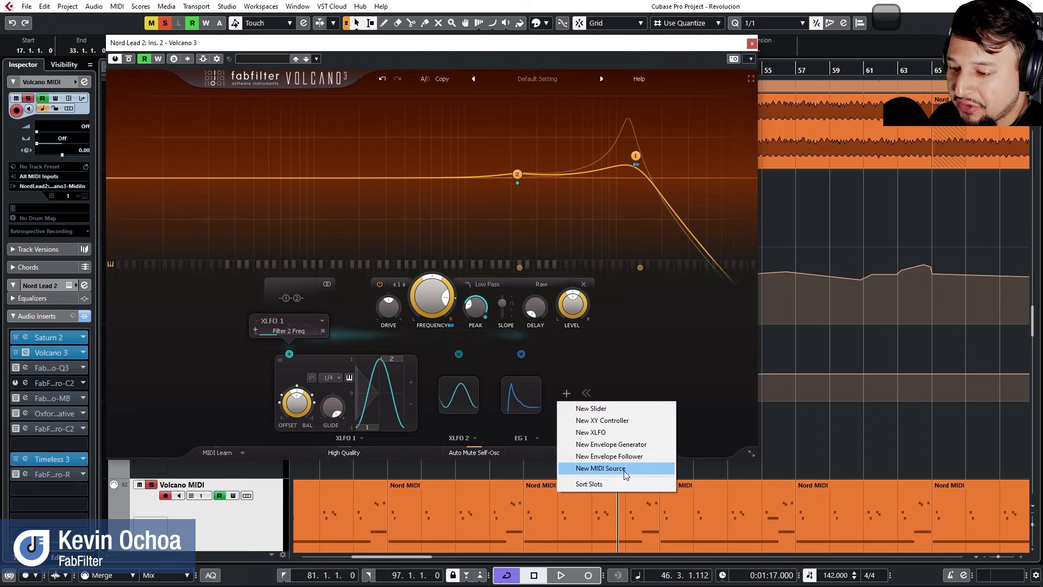
click(599, 467)
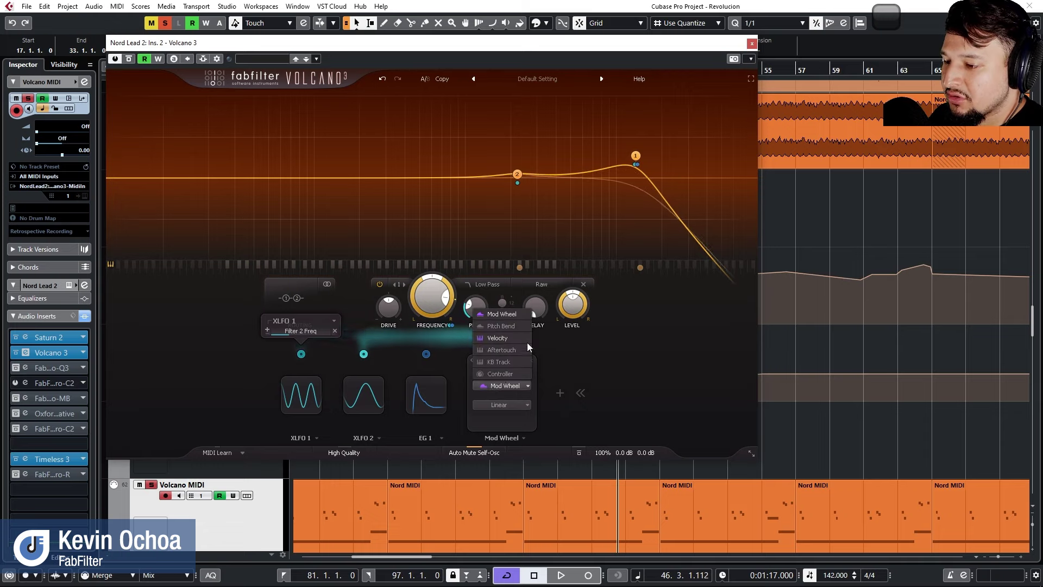
drag(484, 354, 373, 331)
Set the KB Track modulation level on filter 1's frequency to about 0.586.
drag(637, 173, 635, 163)
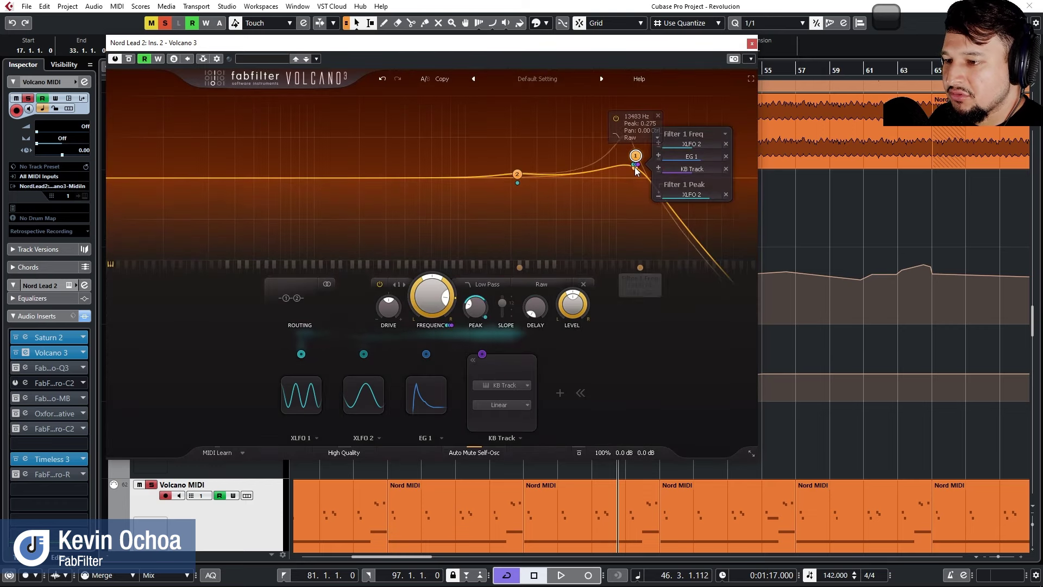
drag(482, 355, 597, 288)
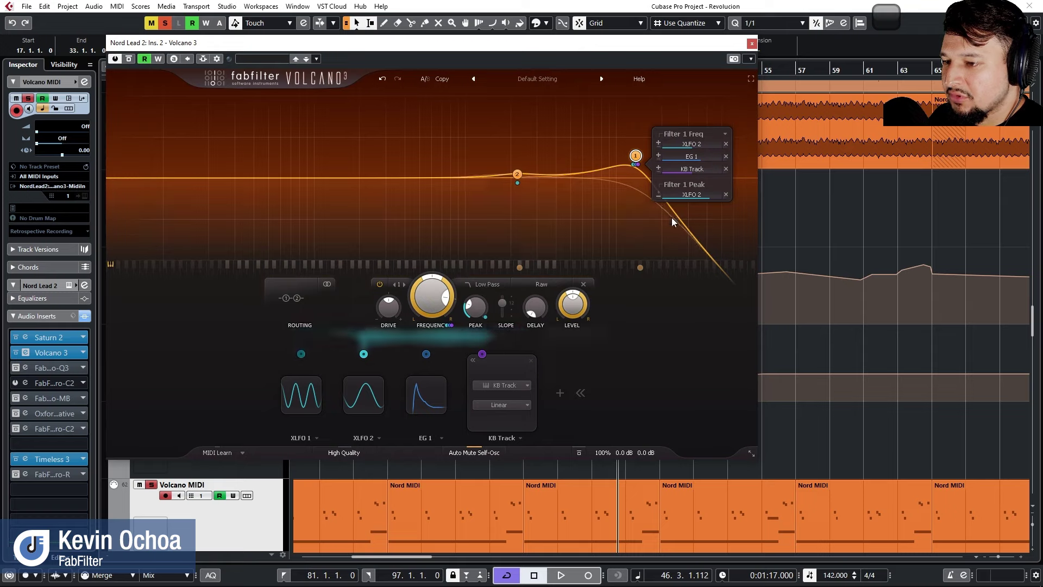
mouse_move(716, 175)
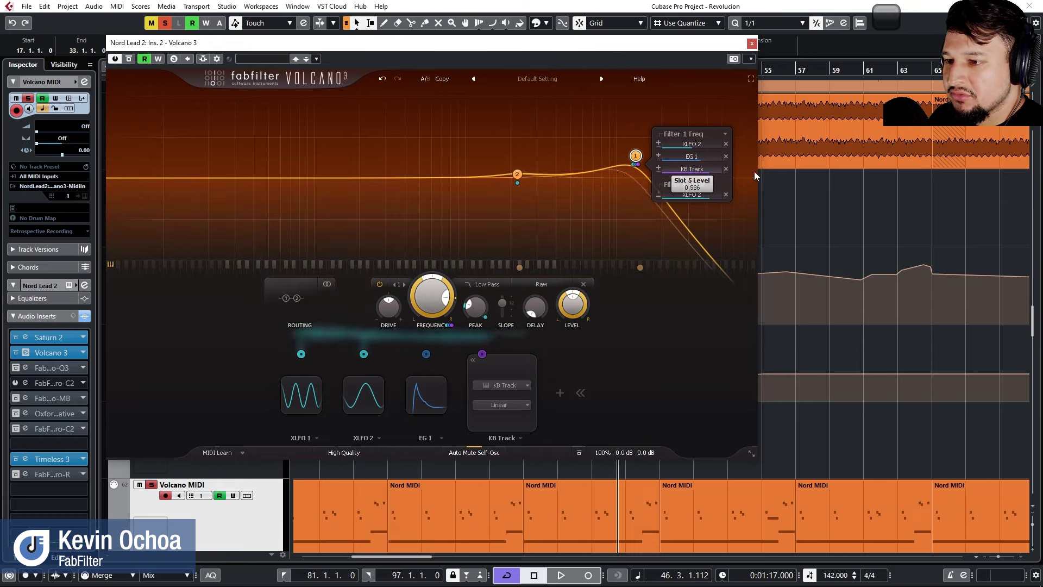
Play back the keyboard-tracked filter frequency, bypass that modulation, and remove the KB Track source from Volcano 3.
key(space)
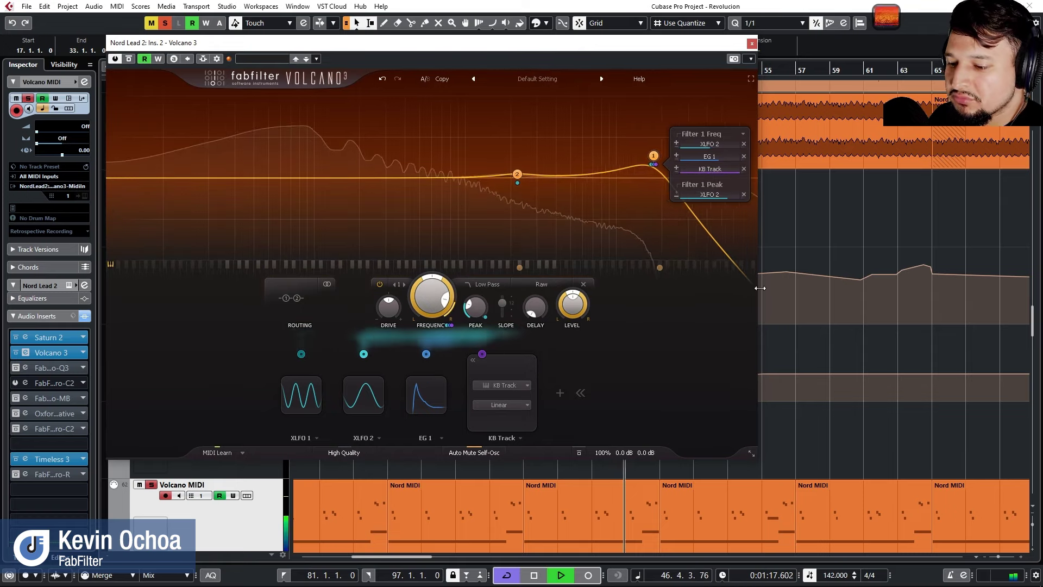
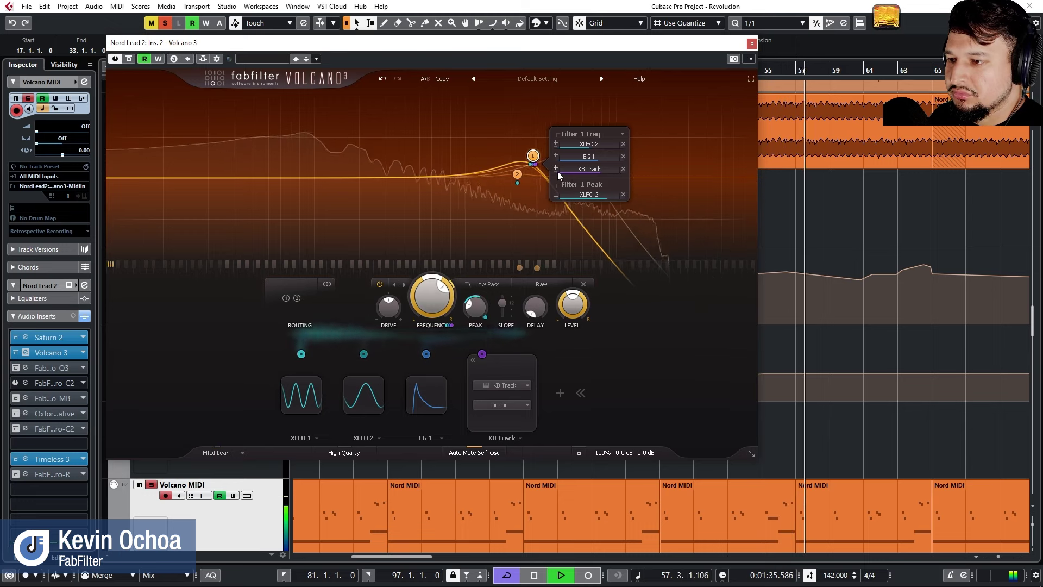
mouse_move(548, 169)
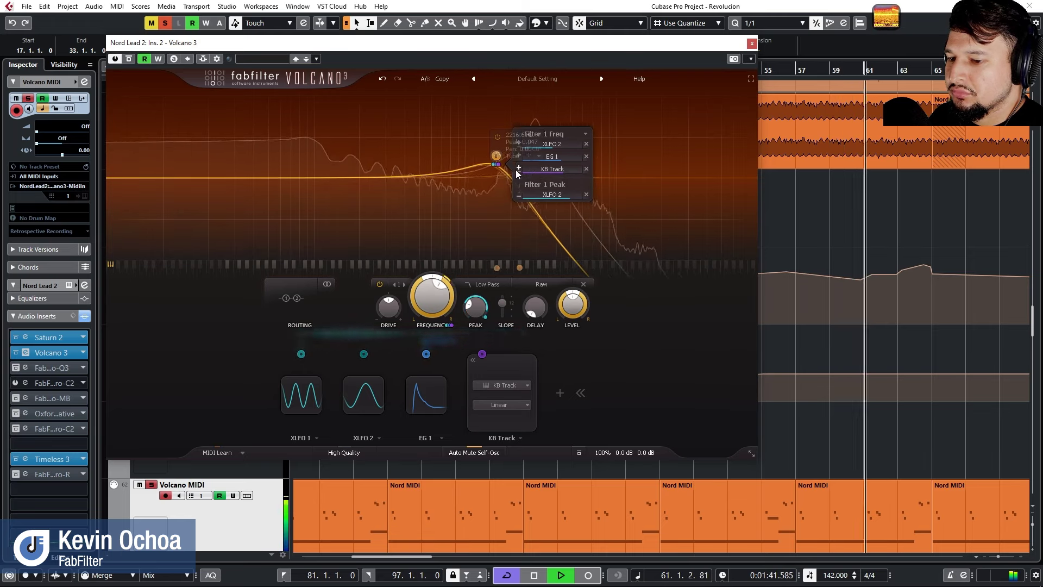
click(557, 169)
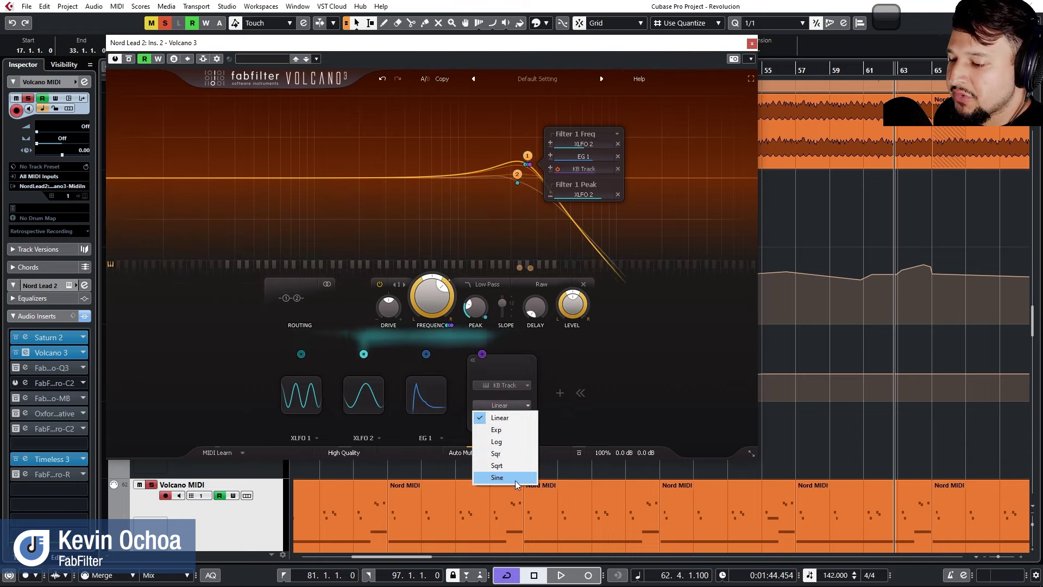
click(529, 360)
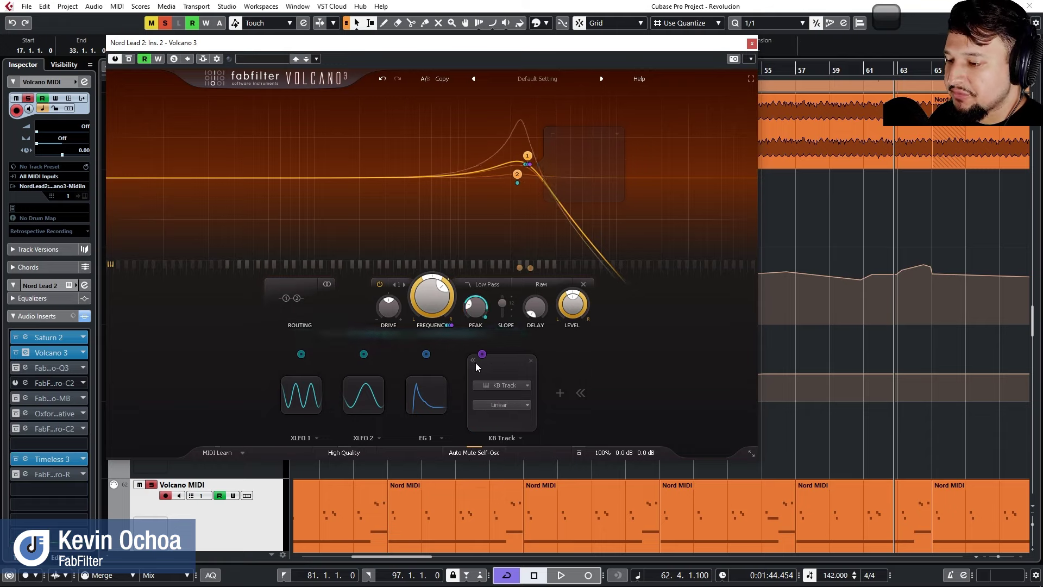
click(530, 360)
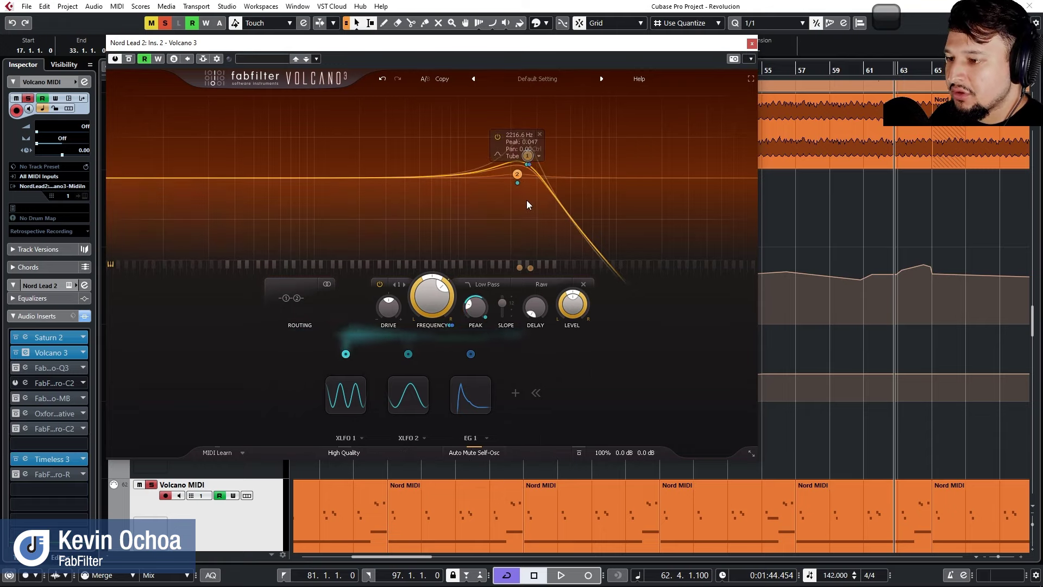
Set filter 1's slope to 6 dB and start playback from bar 49.
click(540, 284)
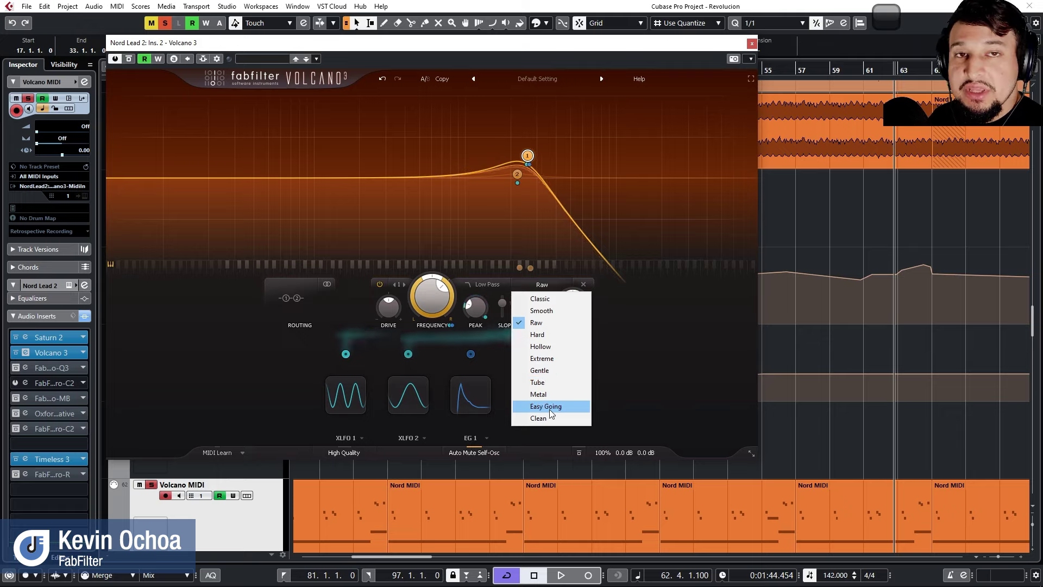
click(690, 359)
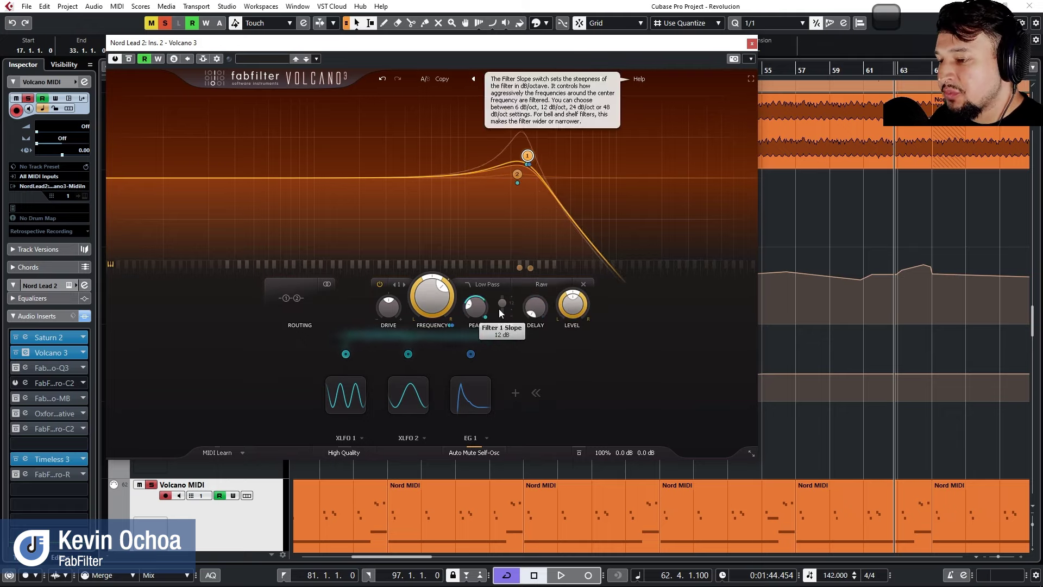
drag(502, 301, 513, 266)
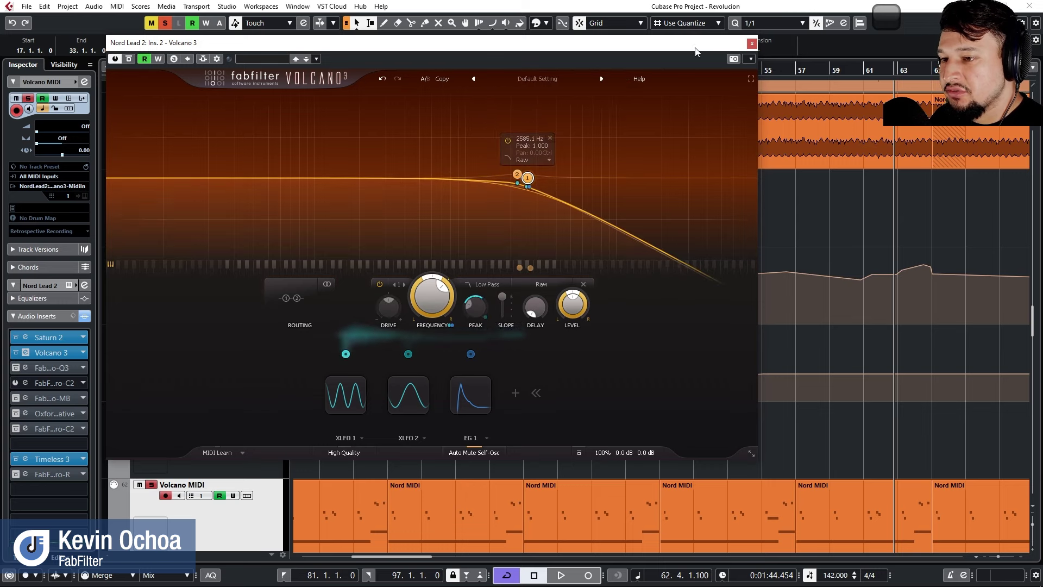
drag(397, 43, 403, 198)
key(space)
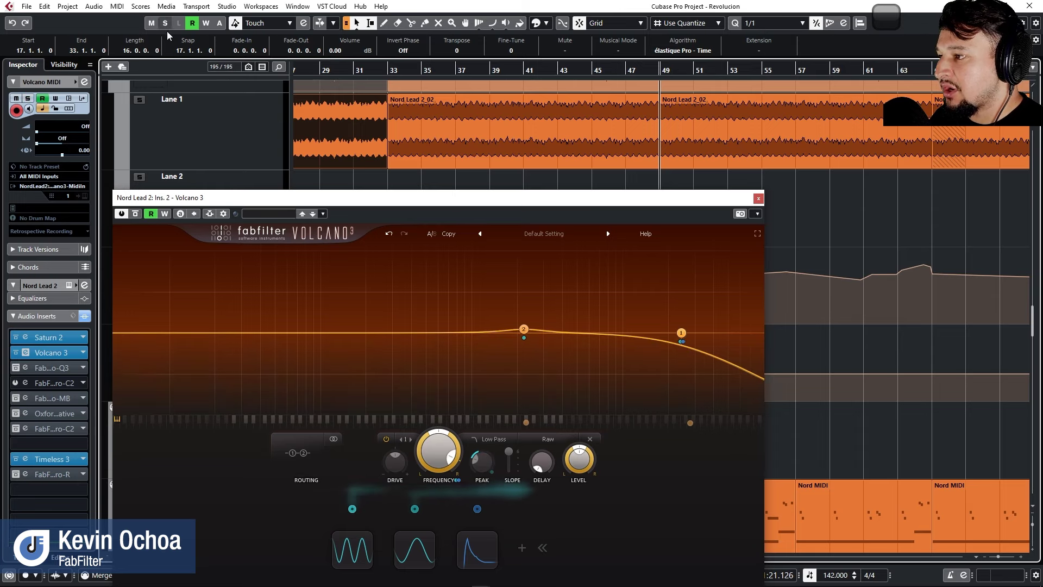
key(space)
drag(583, 205, 600, 101)
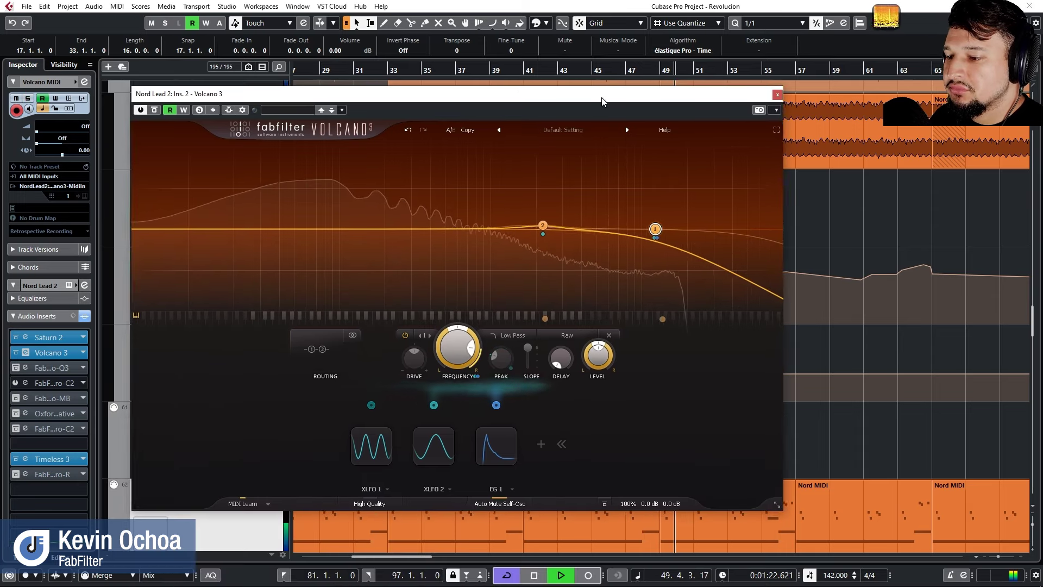
Compare filter 1's slope at 12, 24, 48 and 6 dB during playback, then set it to 12 dB.
drag(525, 348, 531, 357)
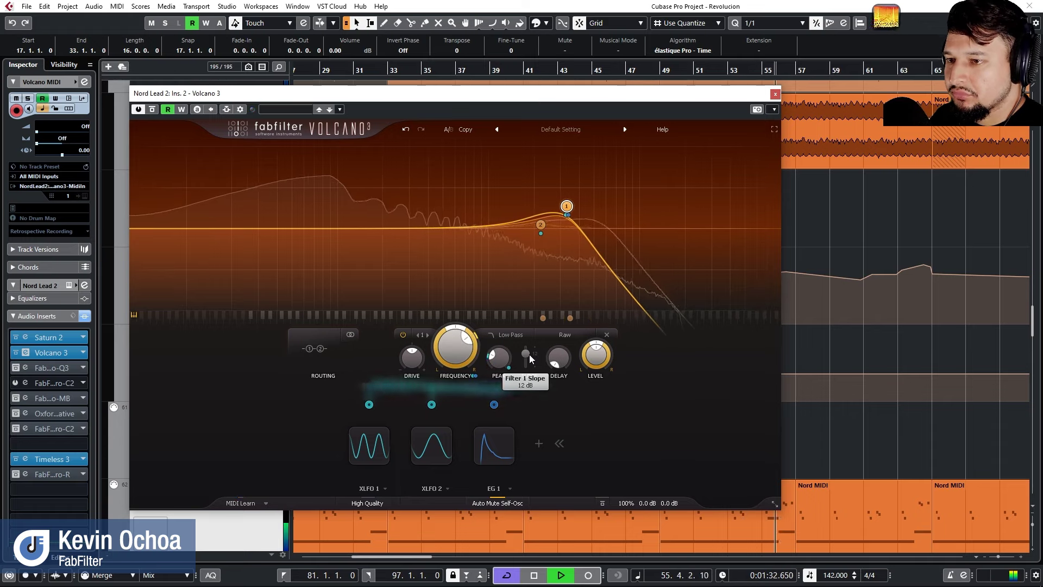
drag(531, 358, 532, 364)
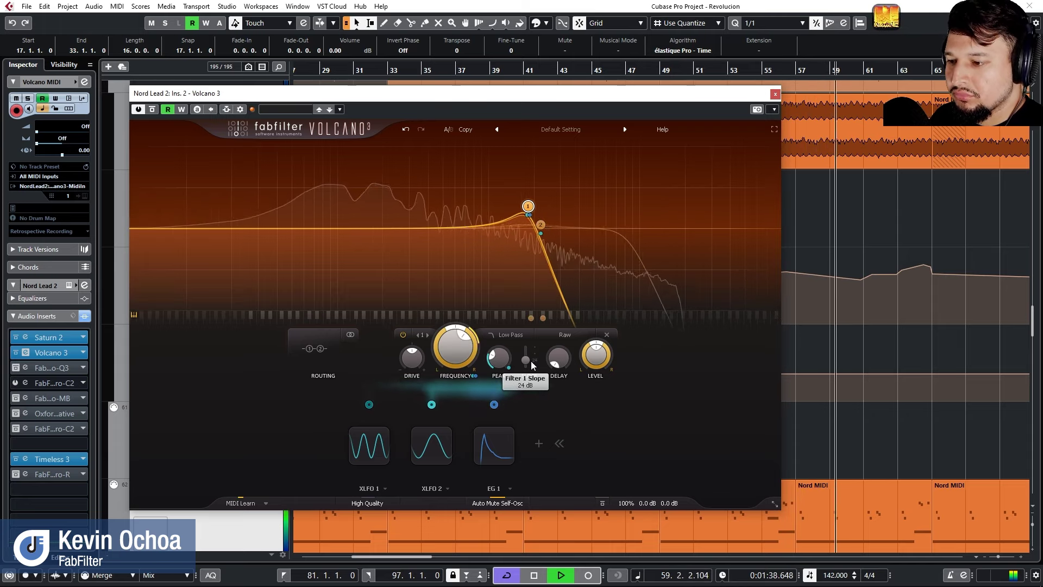
drag(530, 360, 532, 380)
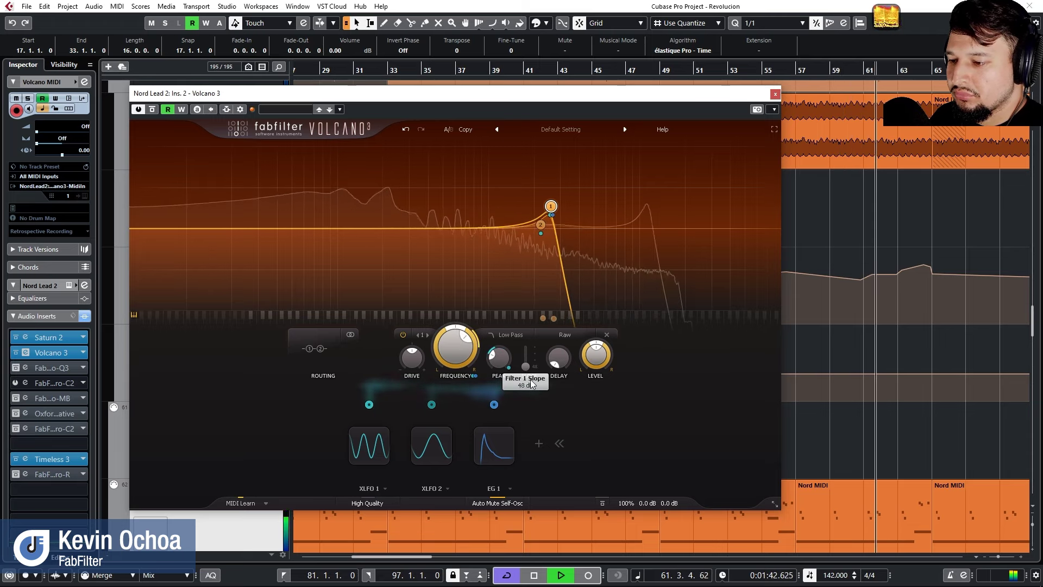
drag(532, 384, 522, 342)
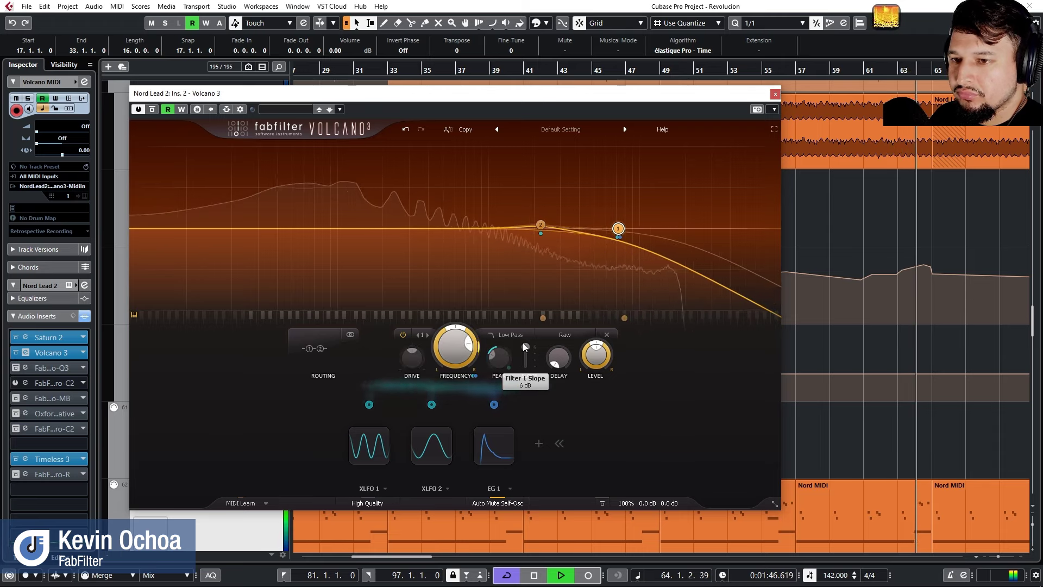
mouse_move(526, 349)
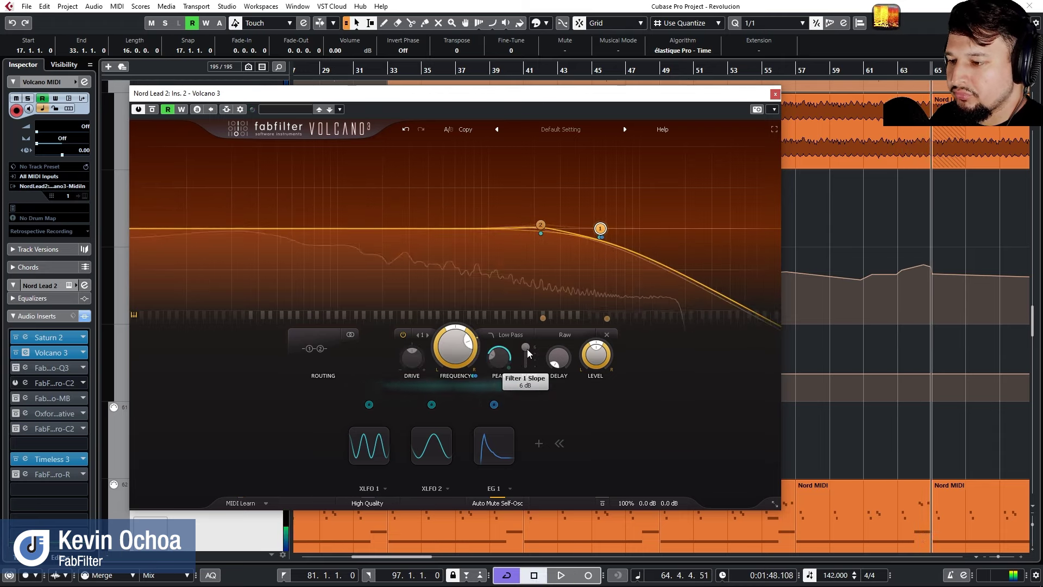
mouse_move(527, 349)
mouse_down()
mouse_move(537, 375)
mouse_move(533, 354)
mouse_up()
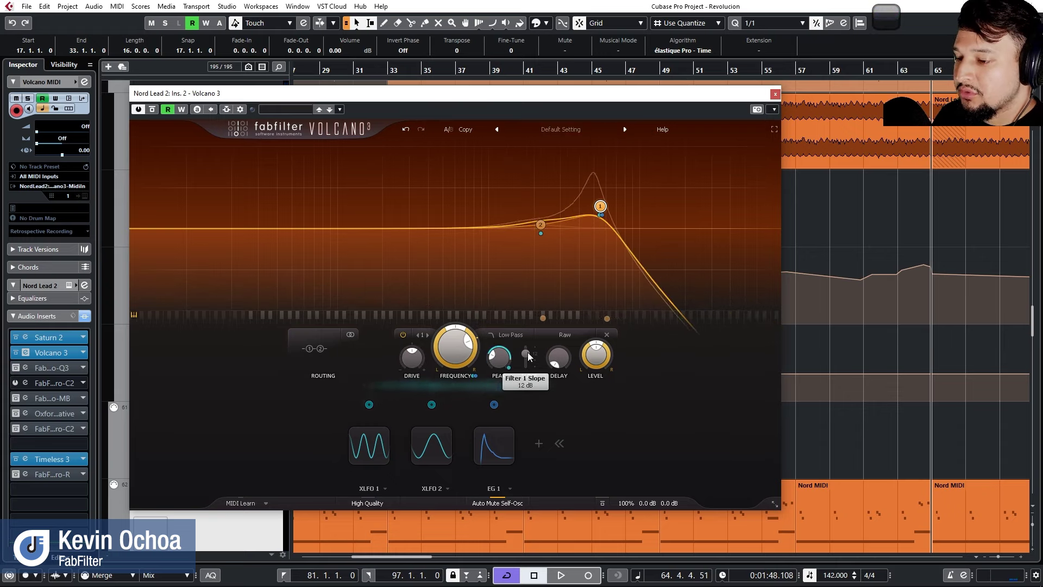
Solo the SYNTHS folder track and start playback from bar 49 with Volcano 3 in view.
click(565, 334)
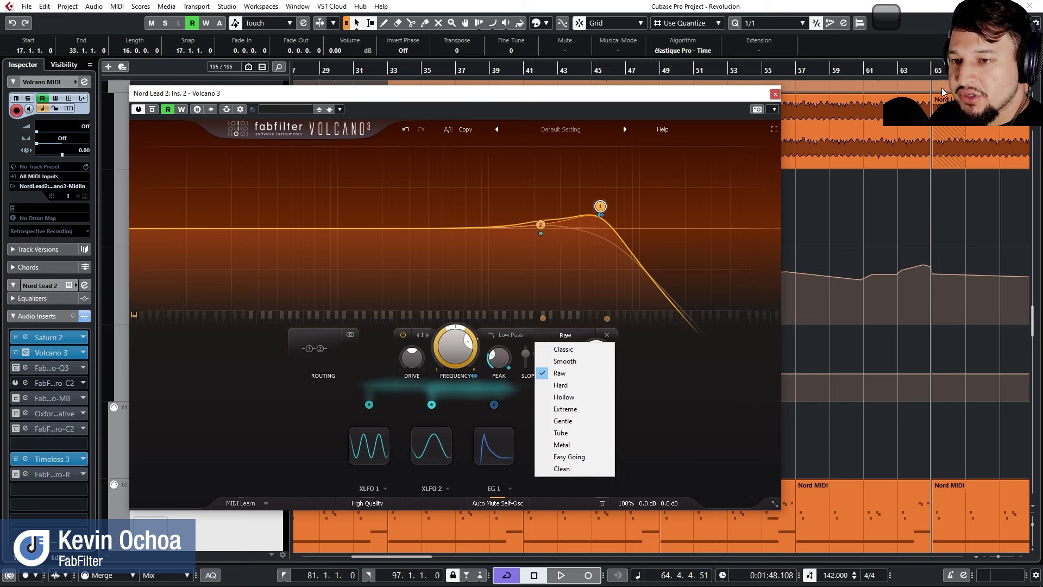
drag(683, 95, 683, 214)
click(661, 68)
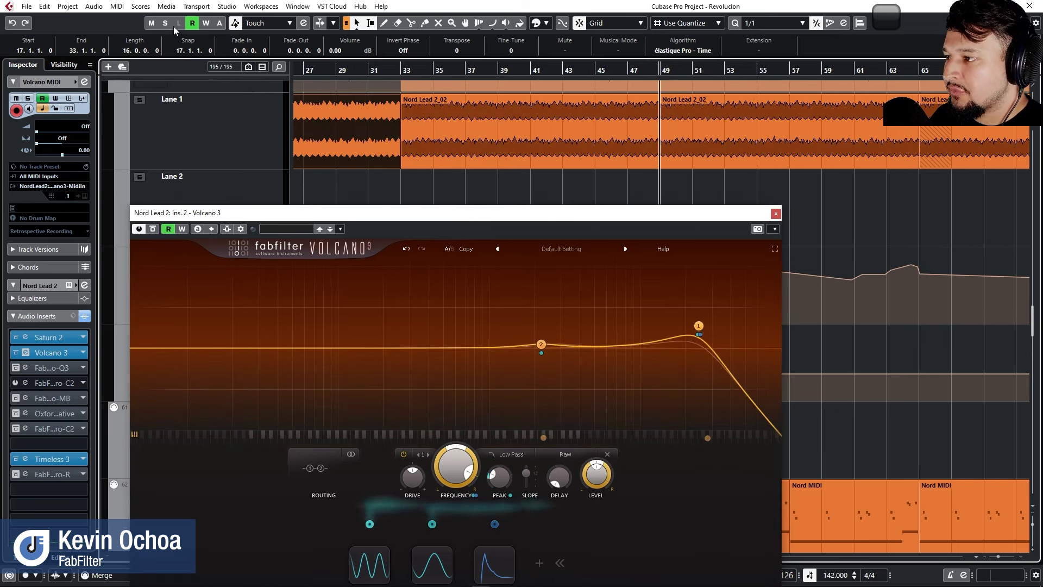
scroll(173, 144, up, 2)
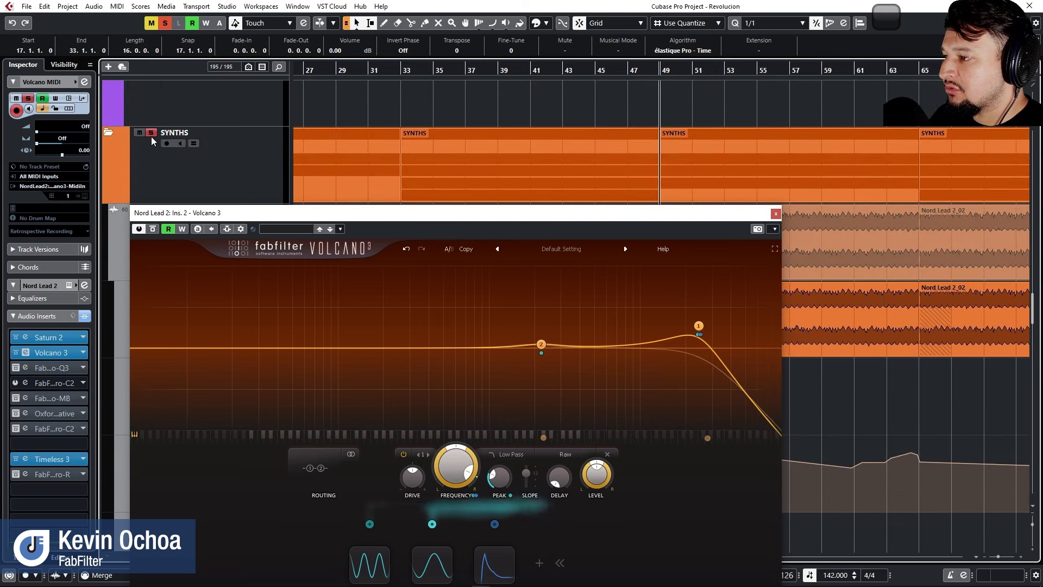
scroll(283, 174, down, 5)
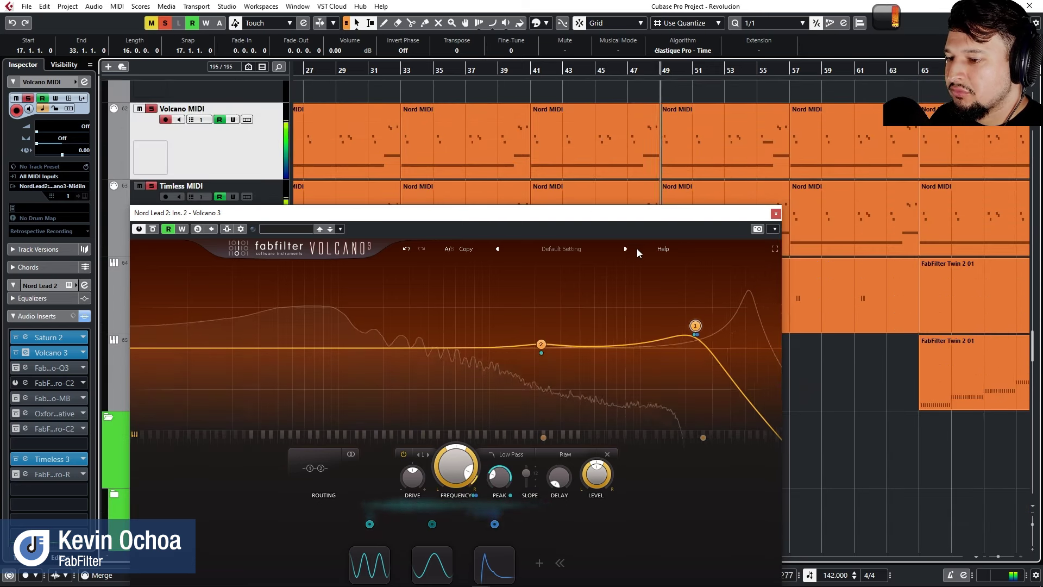
drag(565, 213, 595, 79)
Audition filter 1's Classic, Smooth, Hard, Hollow and Extreme filter styles during playback.
click(594, 321)
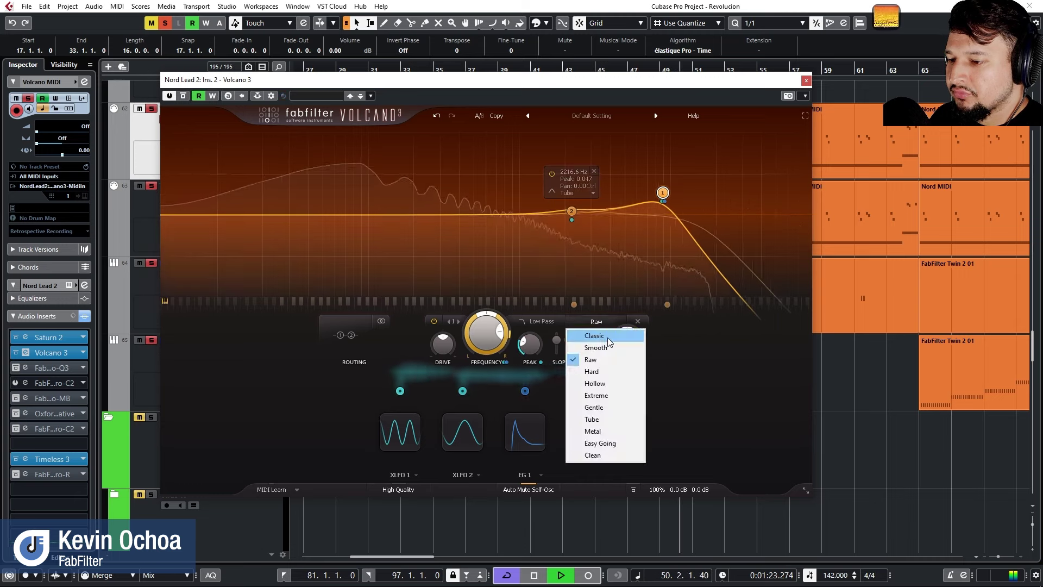
click(594, 335)
click(594, 321)
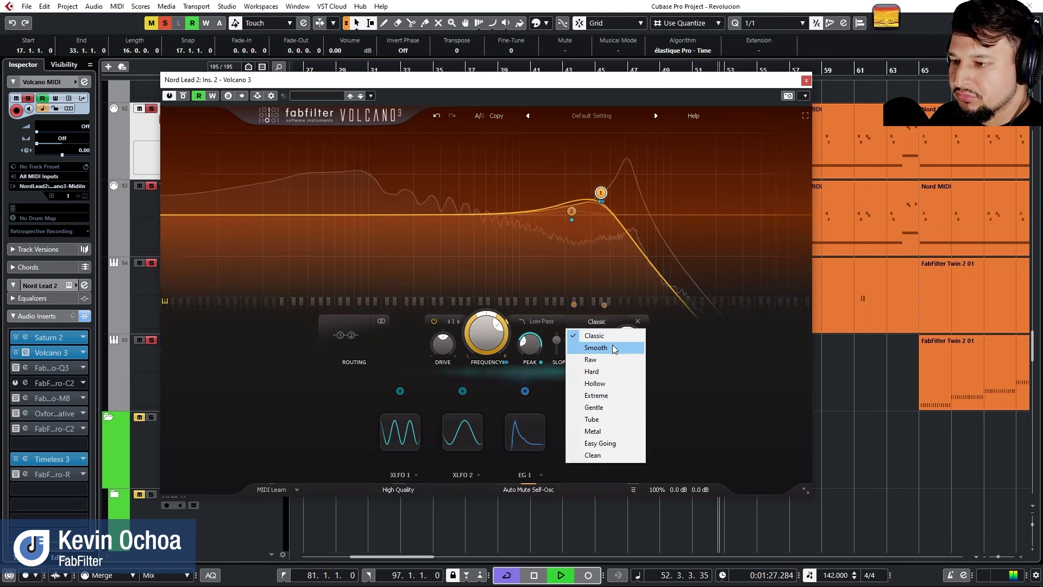
click(612, 345)
click(597, 325)
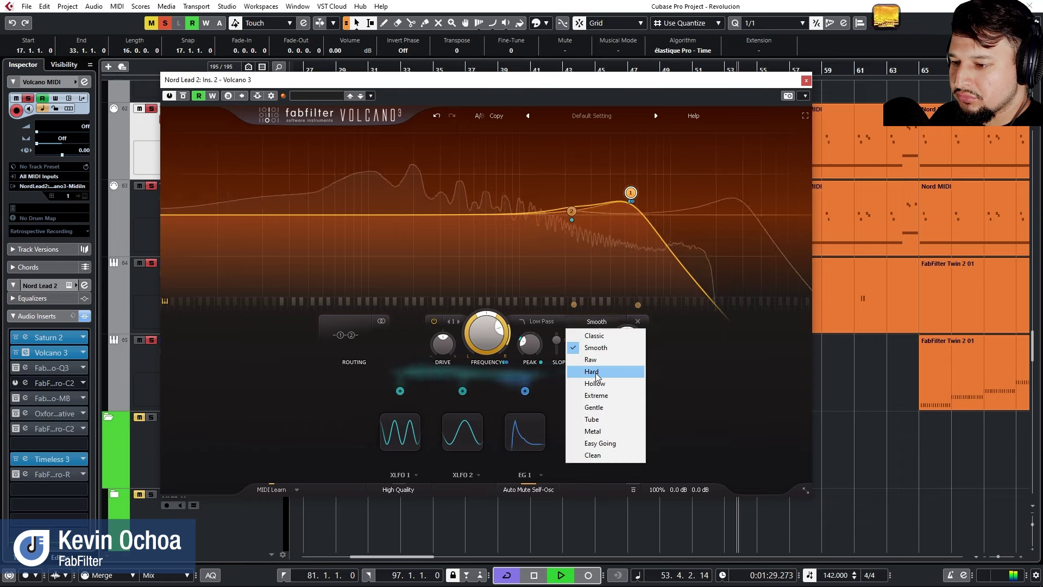
click(591, 371)
click(600, 325)
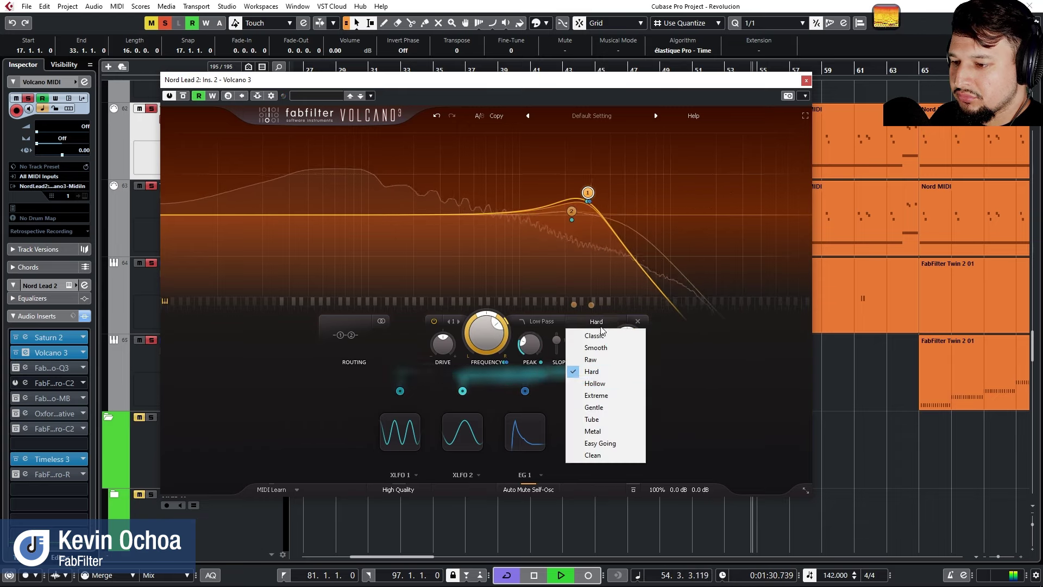
click(594, 382)
click(596, 322)
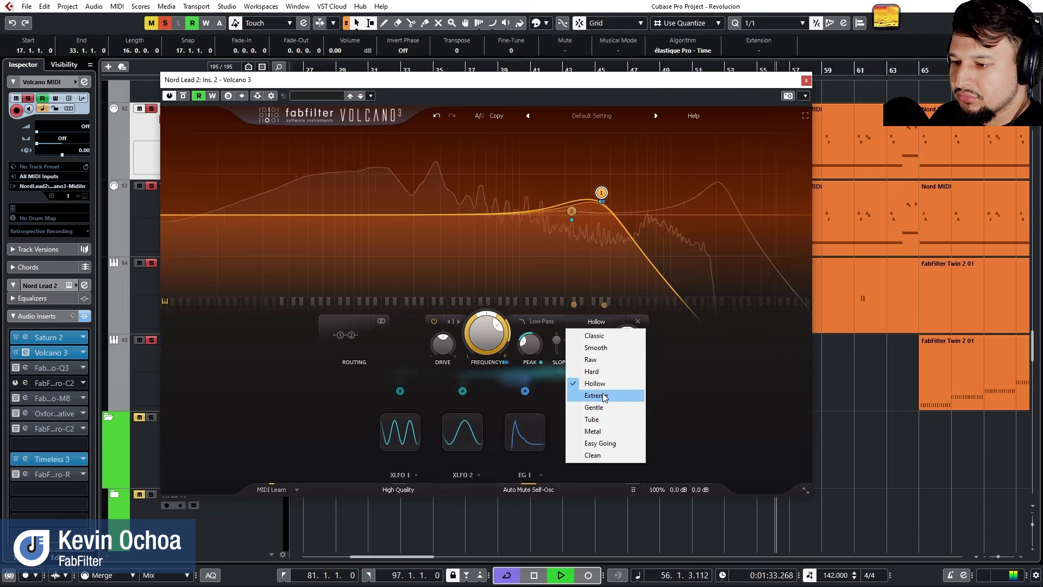
click(602, 395)
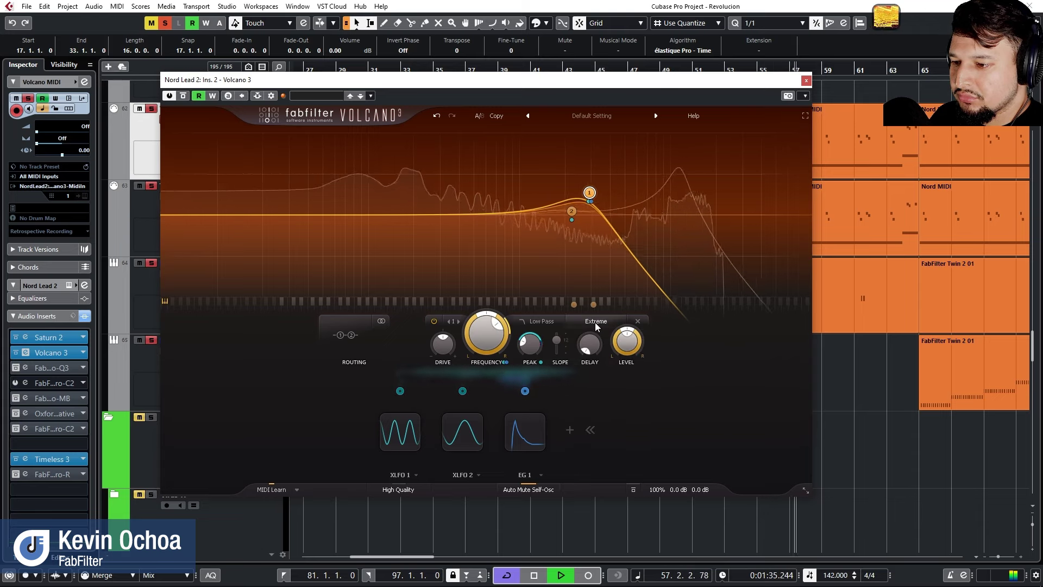
Audition the Gentle, Tube, Metal and Easy Going styles on filter 1, then set its style to Clean.
click(592, 322)
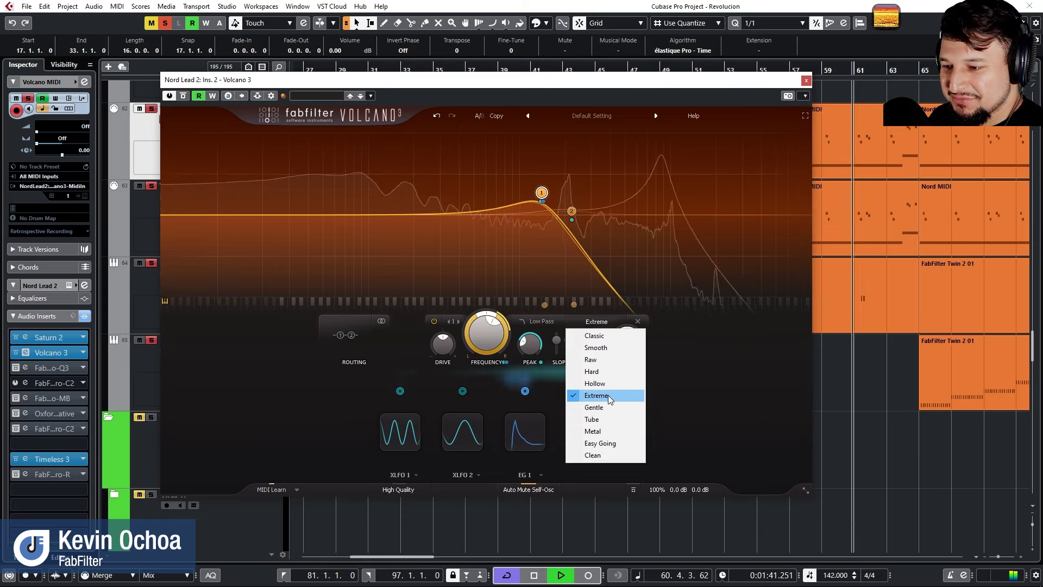
click(615, 405)
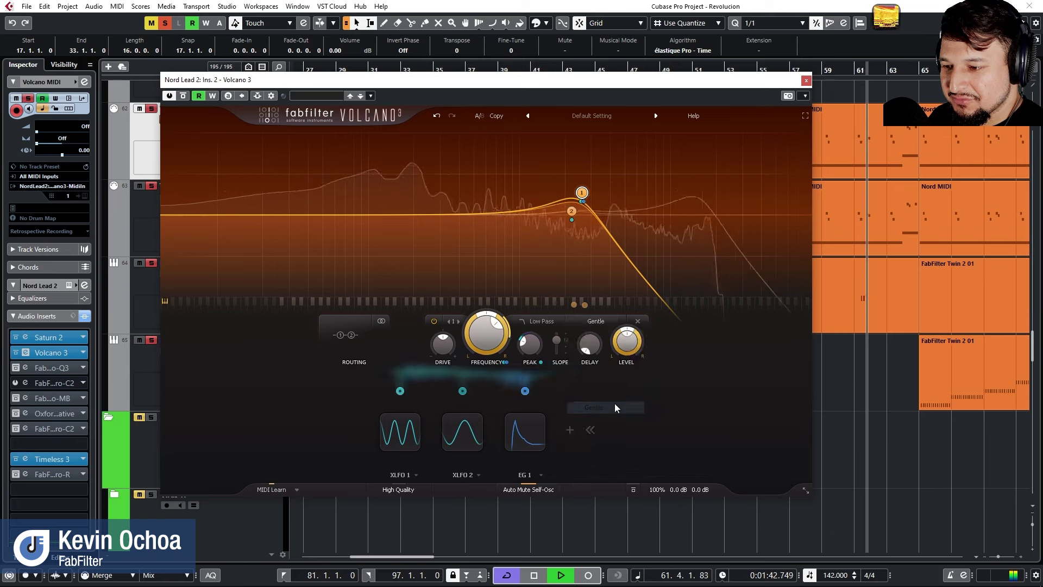
click(603, 321)
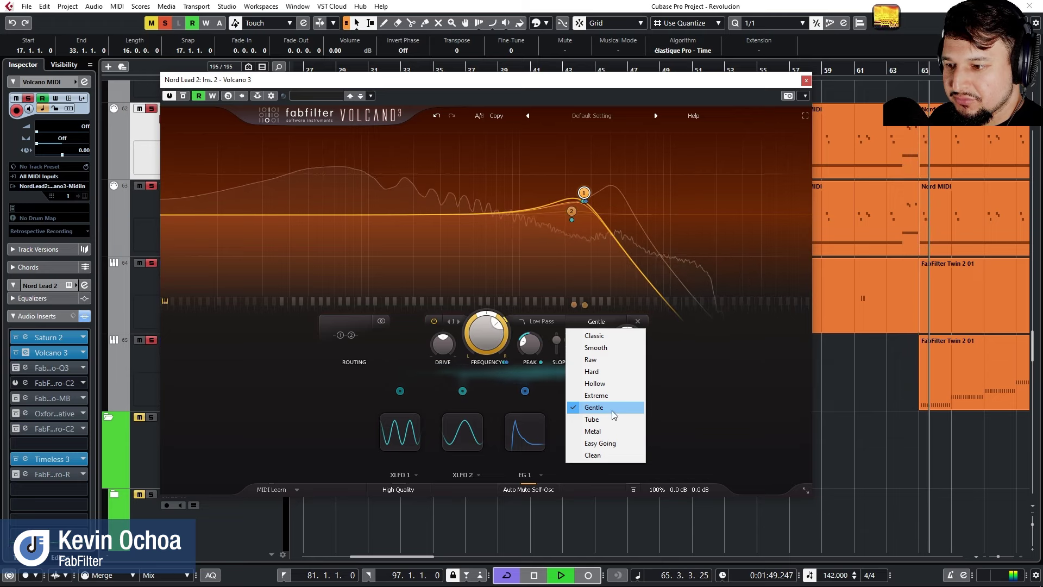
click(611, 419)
click(589, 324)
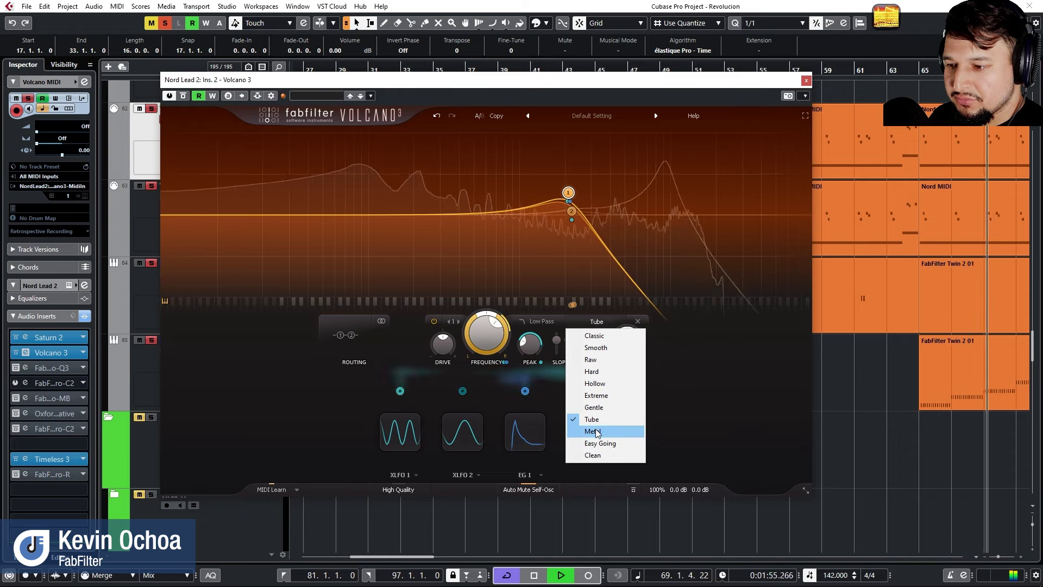
click(592, 431)
click(600, 321)
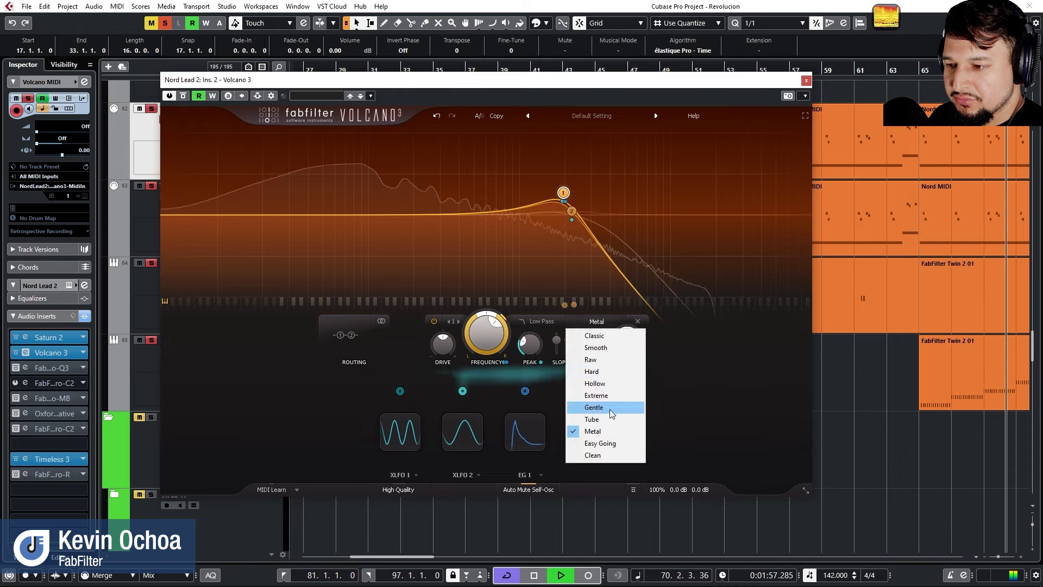
click(615, 444)
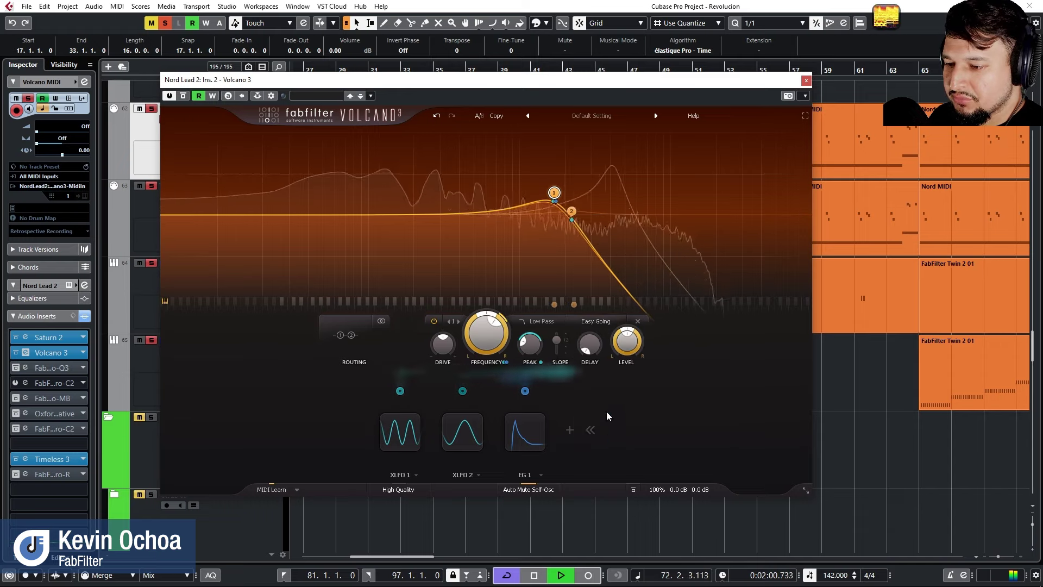
click(588, 321)
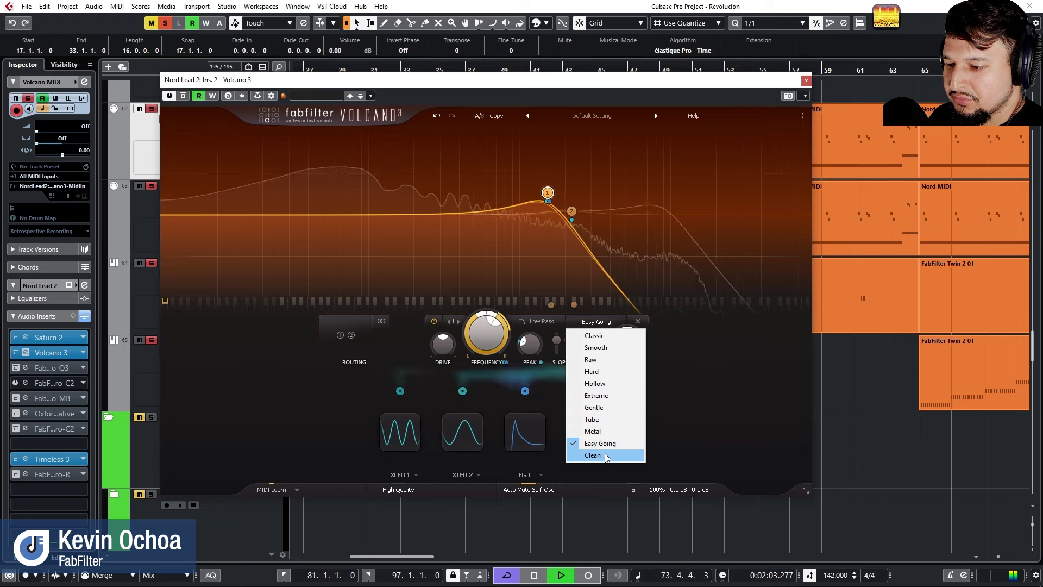
click(605, 455)
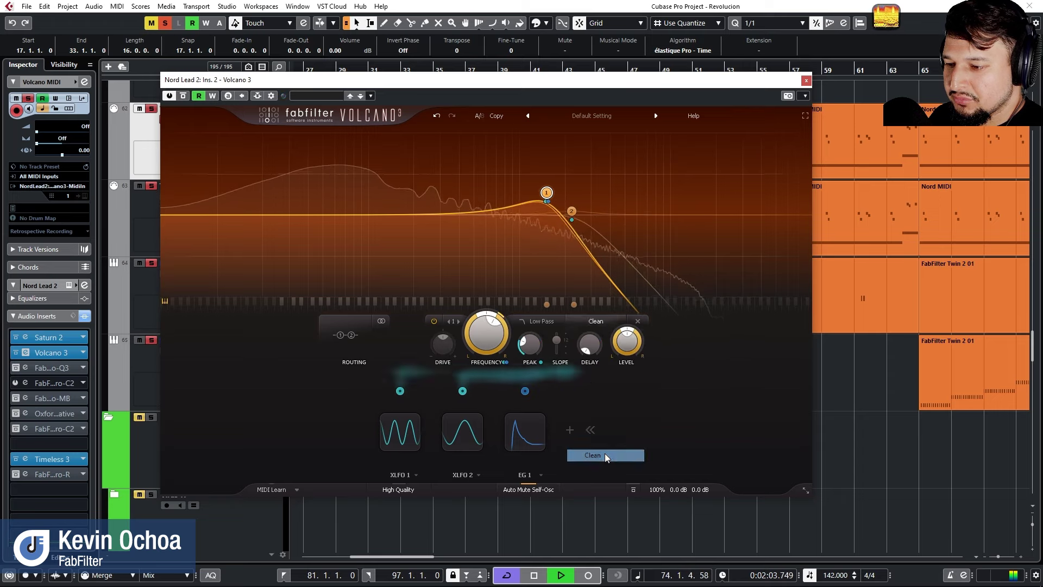
Set filter 1's style to Extreme during playback.
click(599, 321)
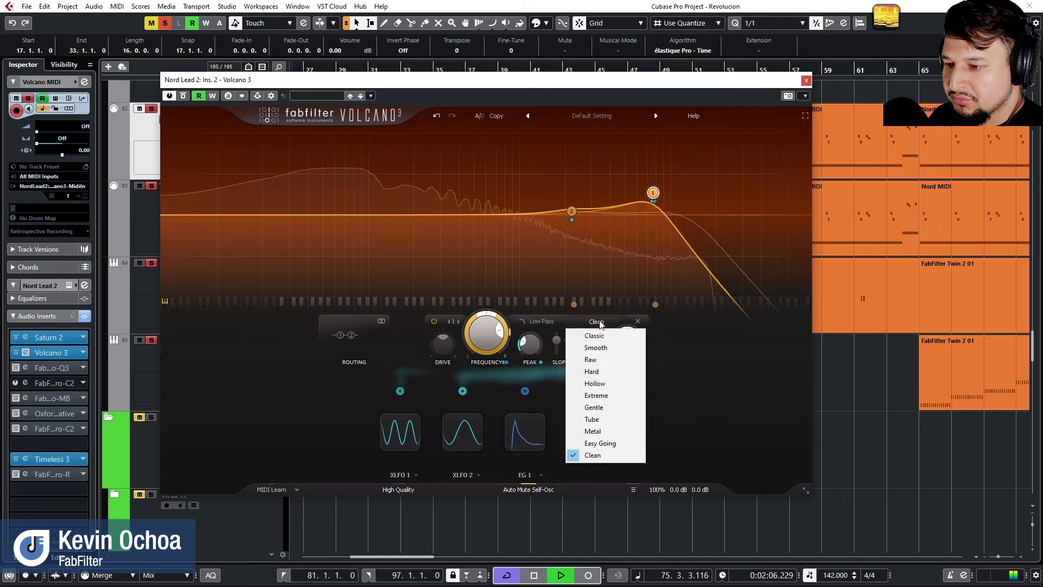
click(617, 399)
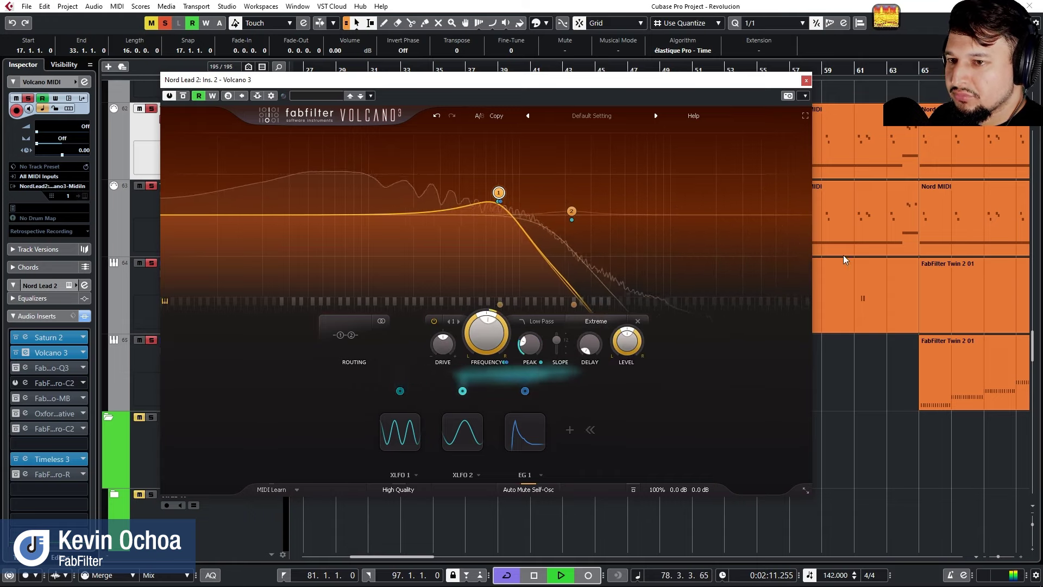
Move the Volcano 3 window down clear of the timeline ruler and start playback from bar 17.
scroll(873, 229, down, 3)
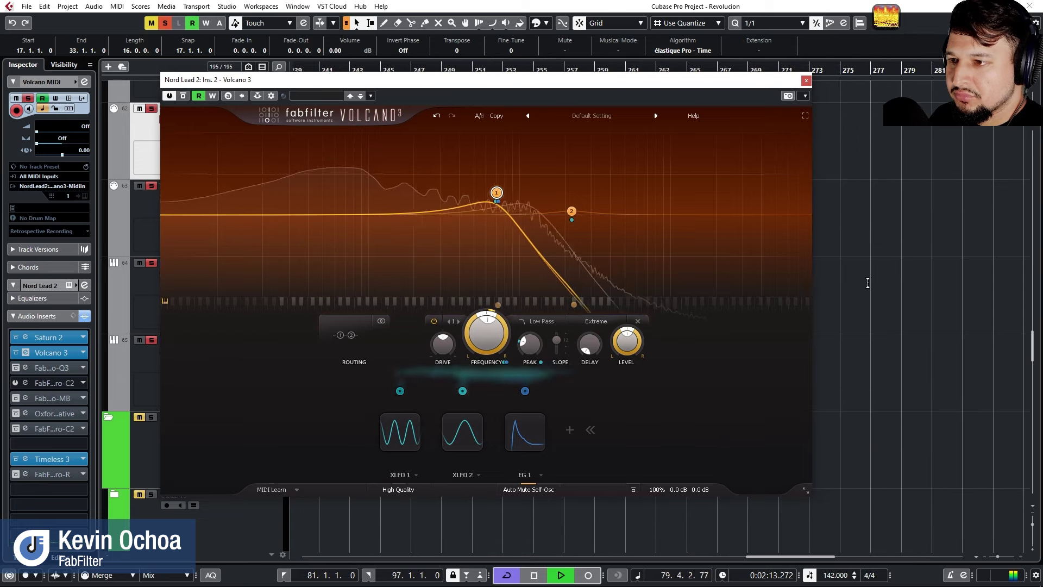
scroll(872, 286, up, 3)
scroll(874, 288, down, 5)
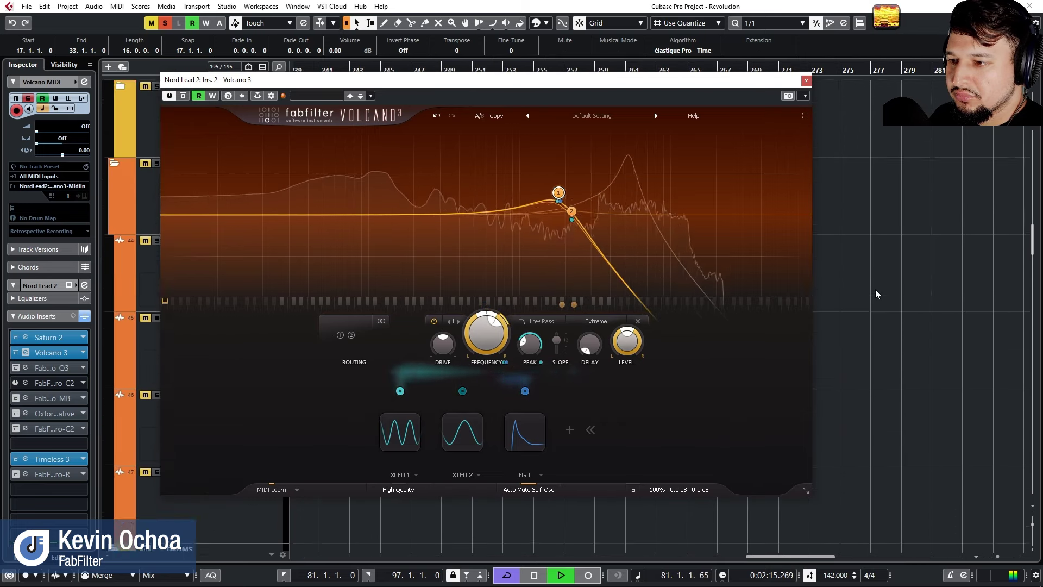
drag(725, 90, 721, 151)
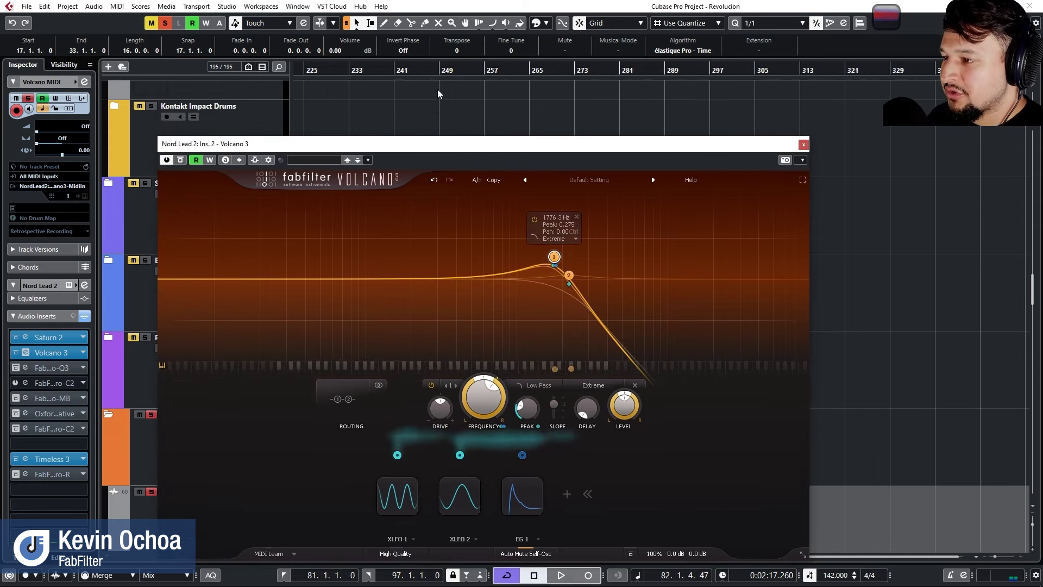
scroll(367, 70, down, 6)
click(354, 69)
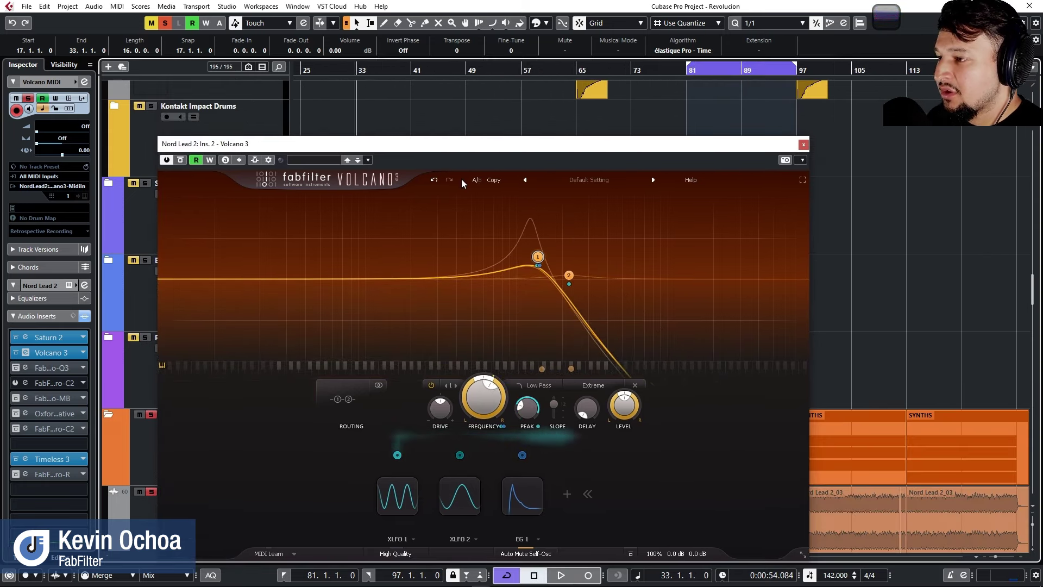
click(593, 385)
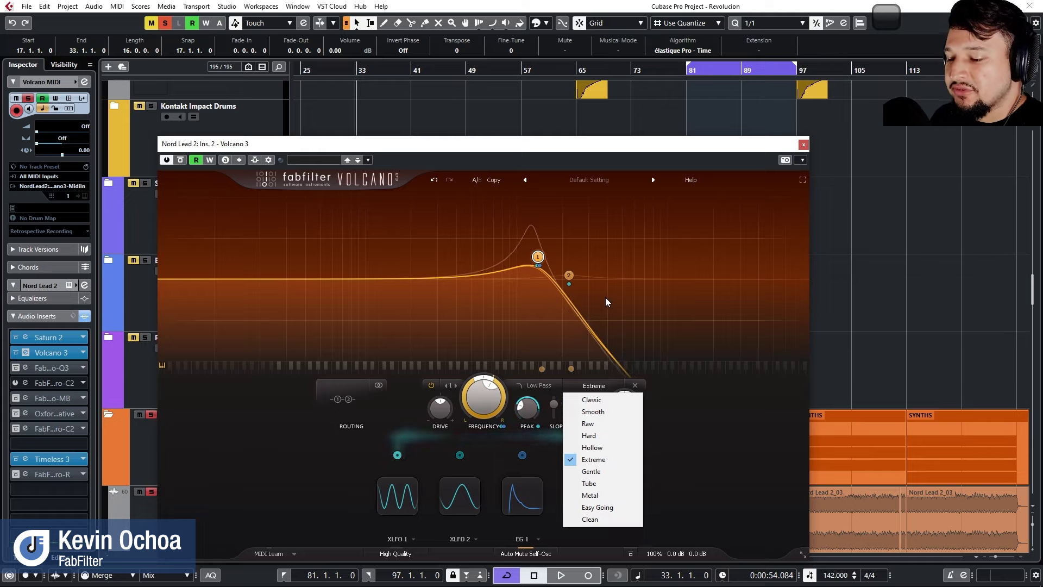
click(667, 461)
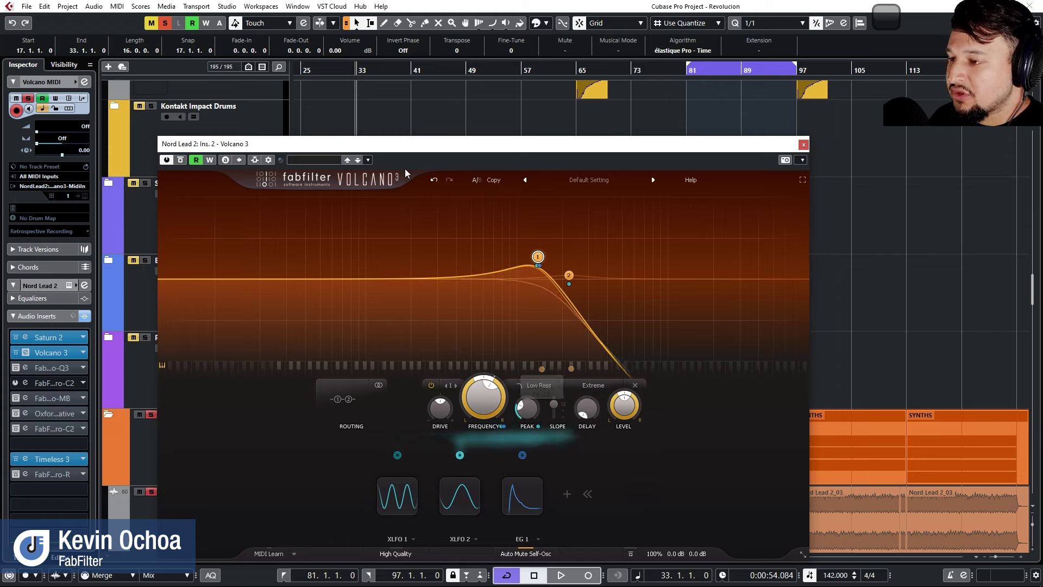
scroll(324, 85, up, 5)
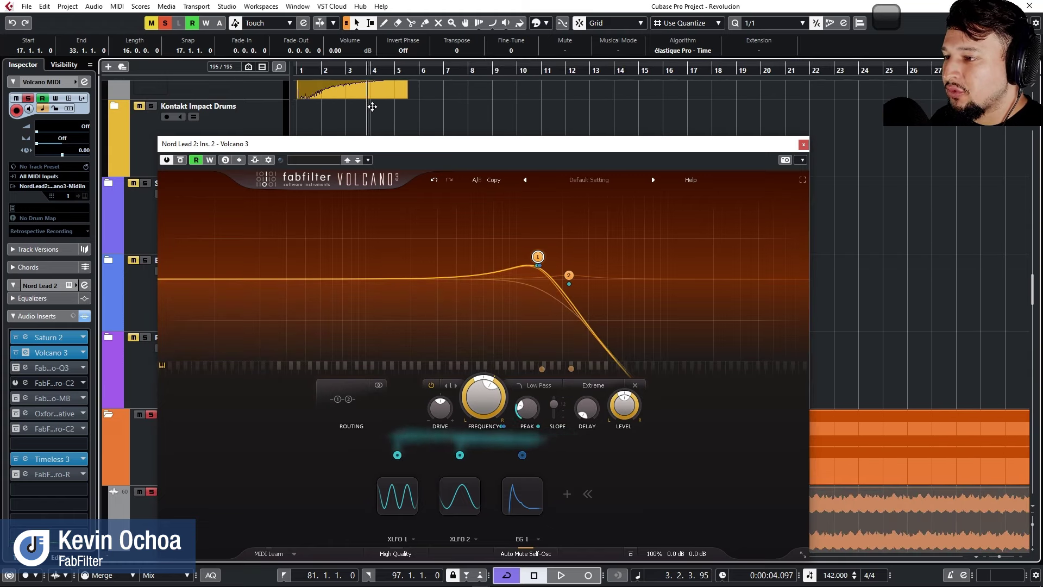
drag(459, 71, 459, 60)
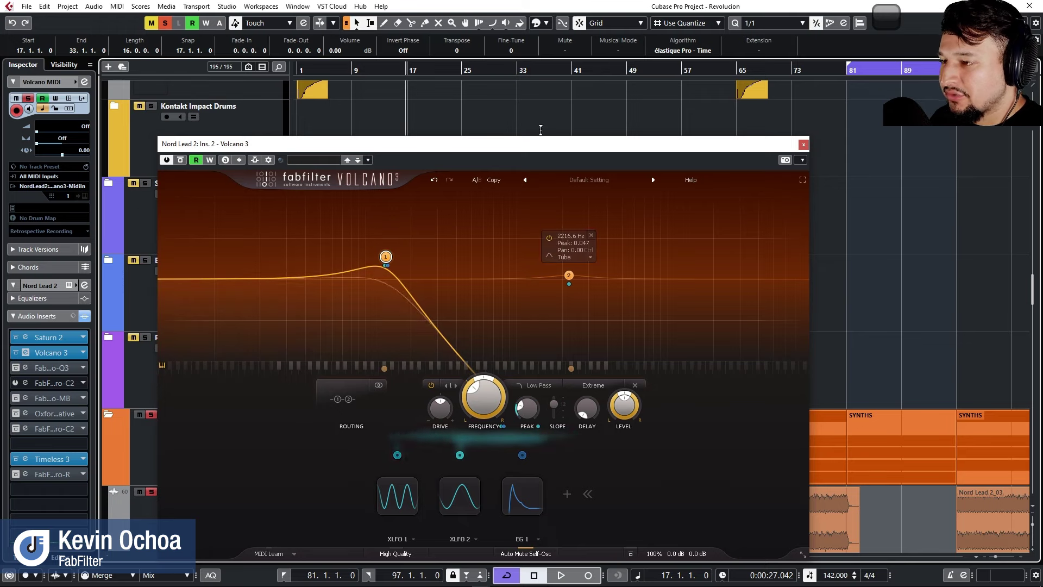
key(space)
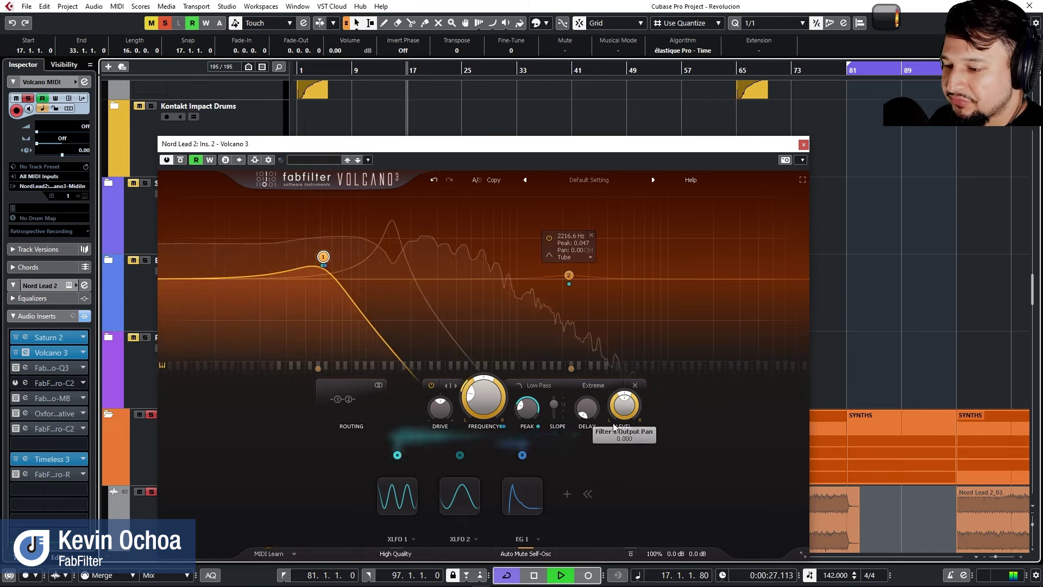
Add a third, bell-shaped filter, adjust its peak and delay, and place it just above filter 1's frequency.
double_click(451, 280)
drag(452, 280, 472, 260)
drag(587, 407, 581, 349)
drag(472, 260, 474, 240)
drag(338, 256, 348, 256)
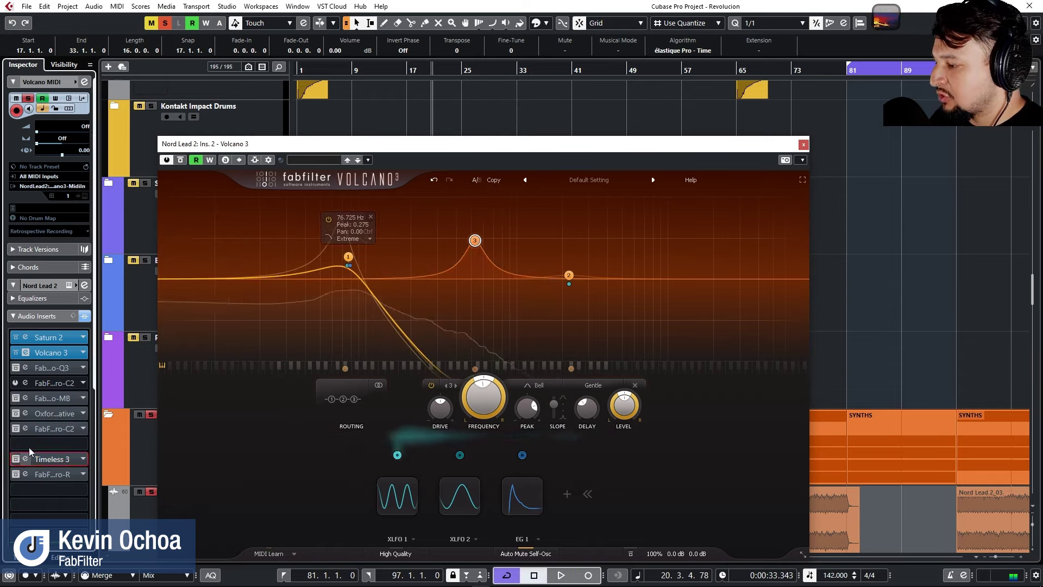
drag(474, 240, 388, 263)
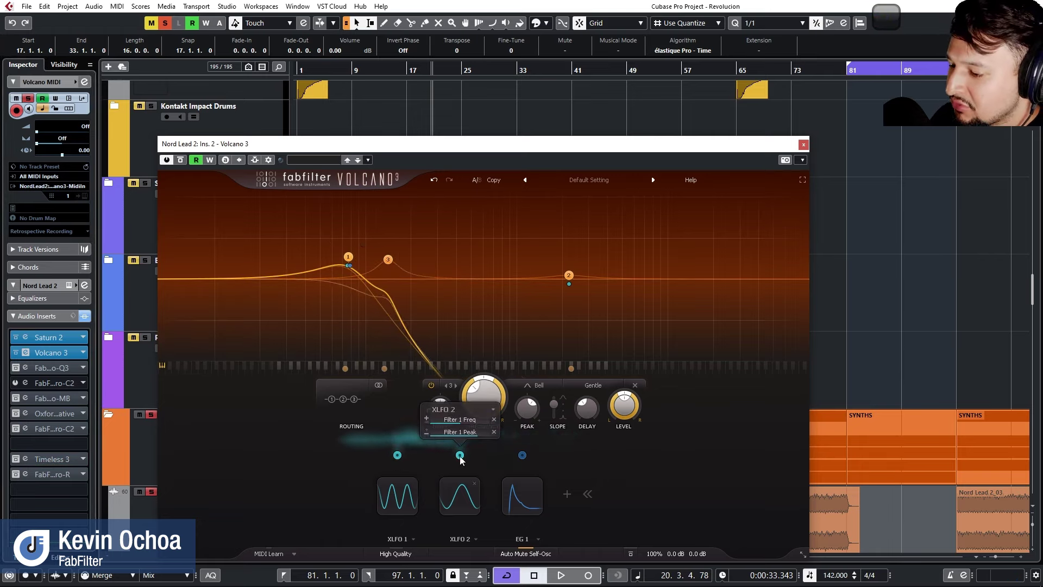
Modulate filter 3's frequency with XLFO 2 and EG 1 and its peak with XLFO 2, and play from bar 17.
drag(460, 455, 388, 264)
mouse_move(387, 267)
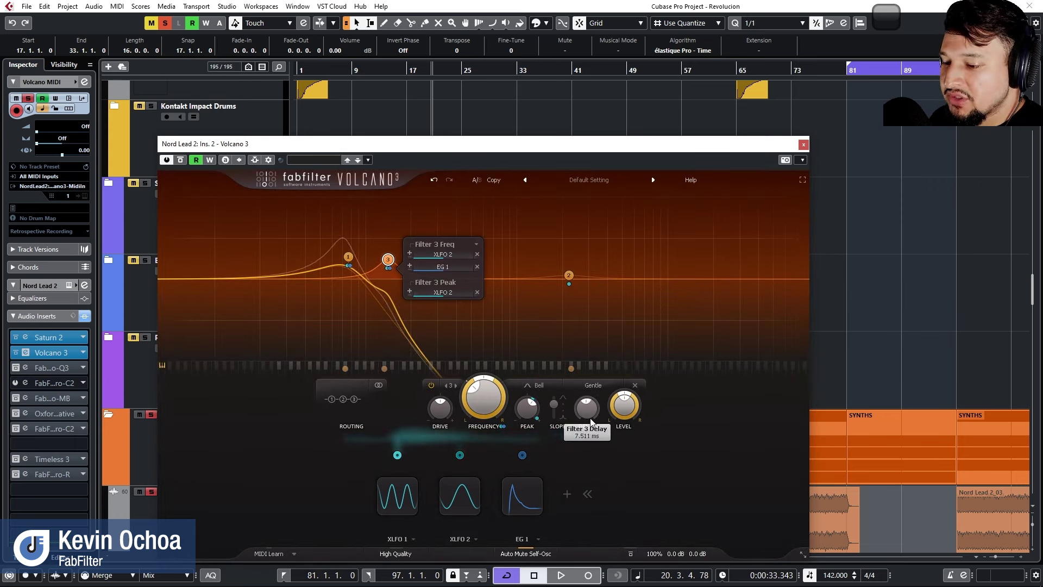
click(357, 71)
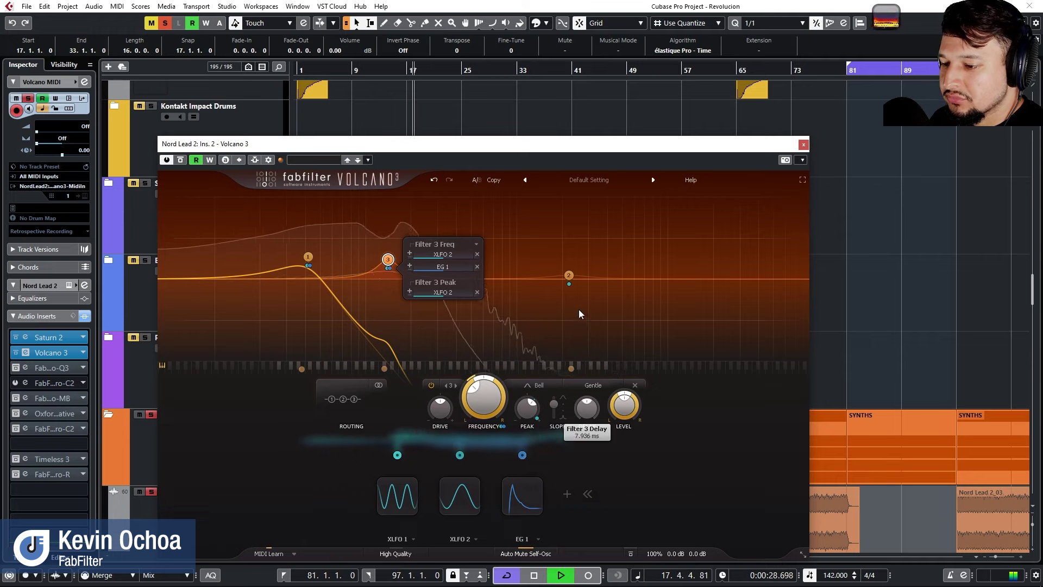
Set filter 3's style to Extreme and pan its output to 0.989.
click(600, 384)
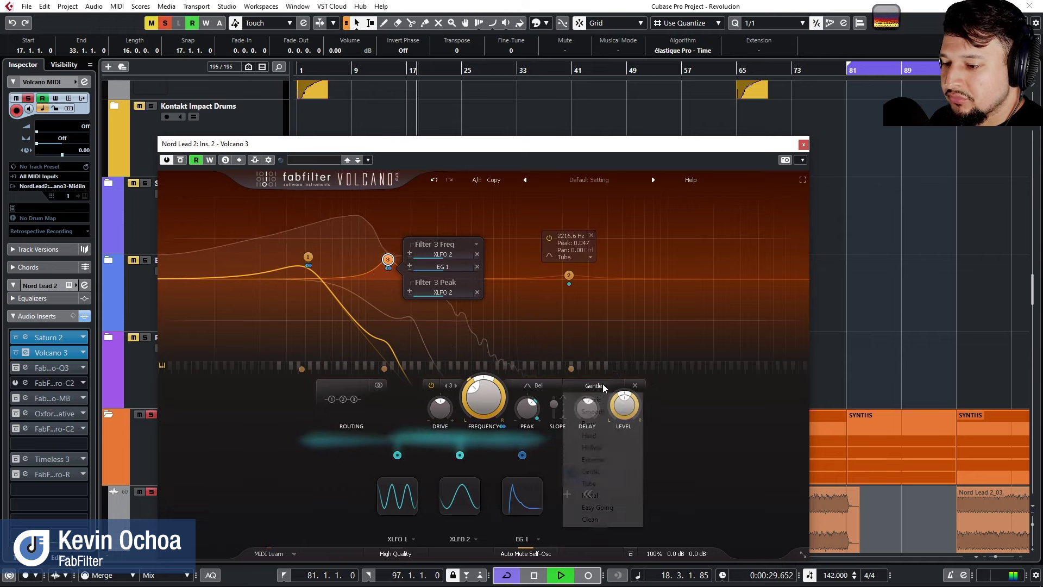
click(608, 460)
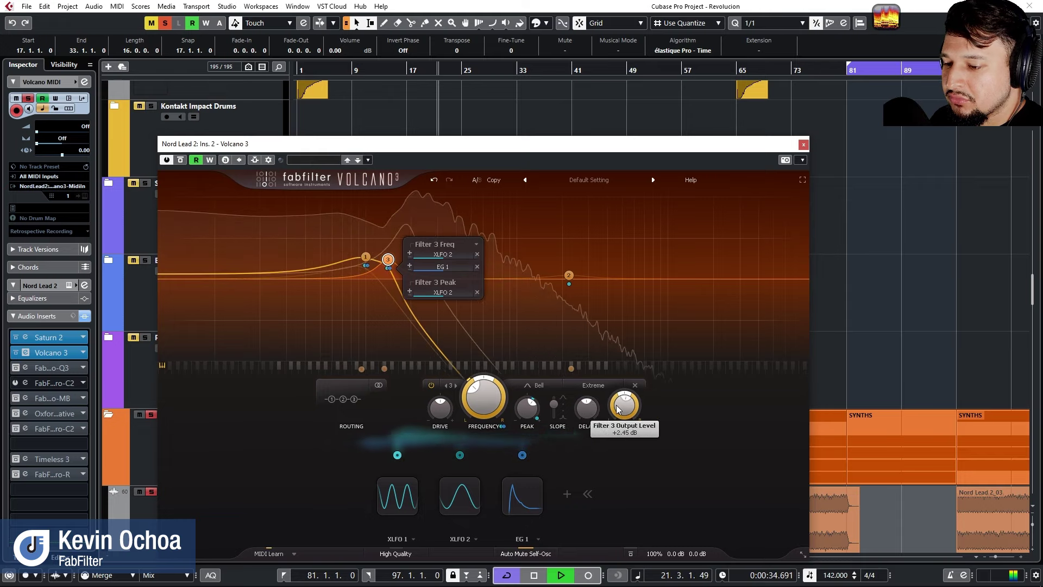
drag(619, 410, 679, 443)
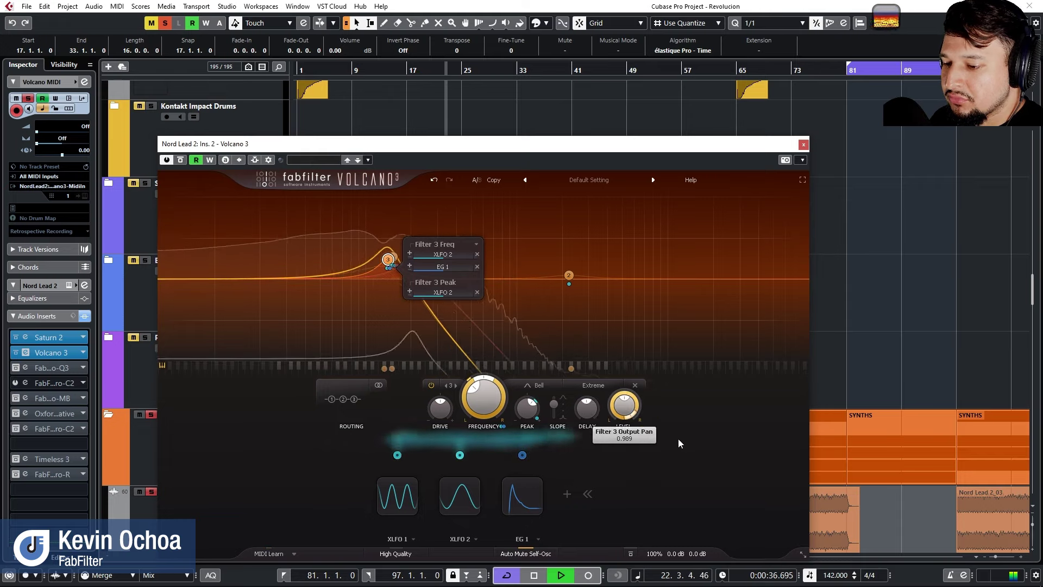
Delete filter 3 and stop playback.
mouse_move(391, 268)
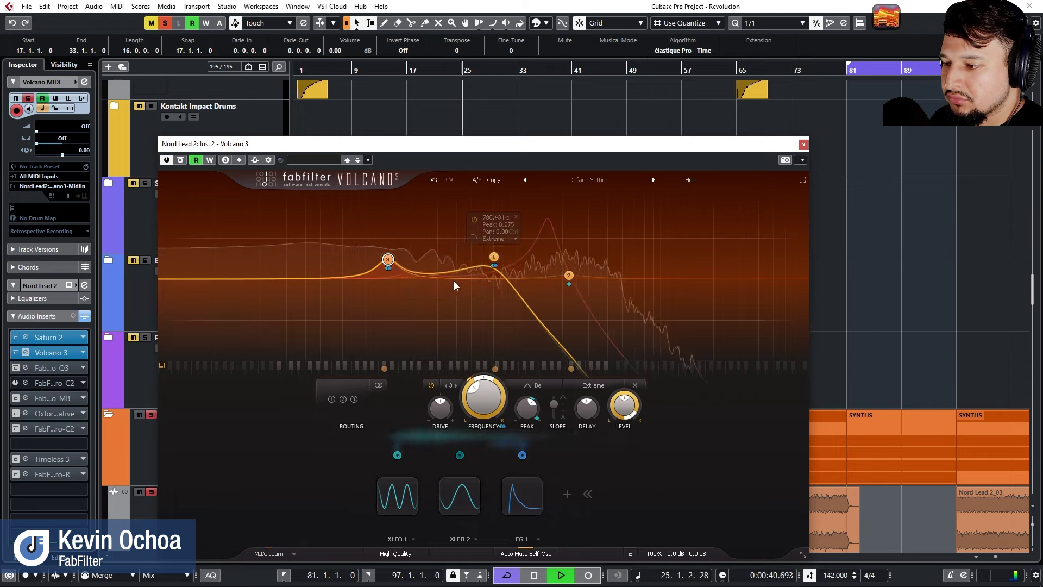
key(Delete)
key(space)
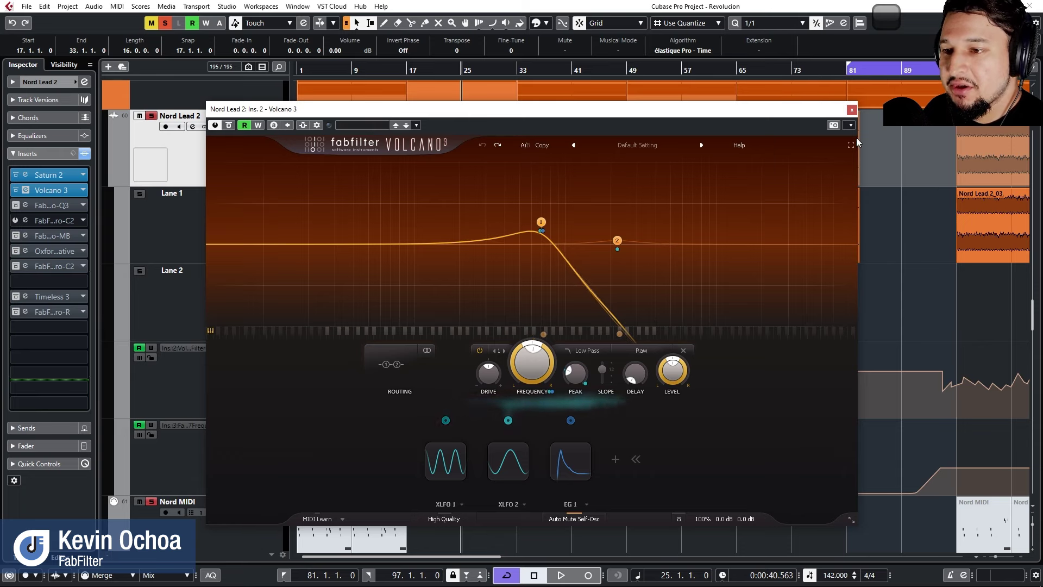
Close Volcano 3 and play the red FabFilter Twin 2 01 track from bar 8 with its Timeless 3 in view.
click(852, 110)
scroll(559, 220, down, 5)
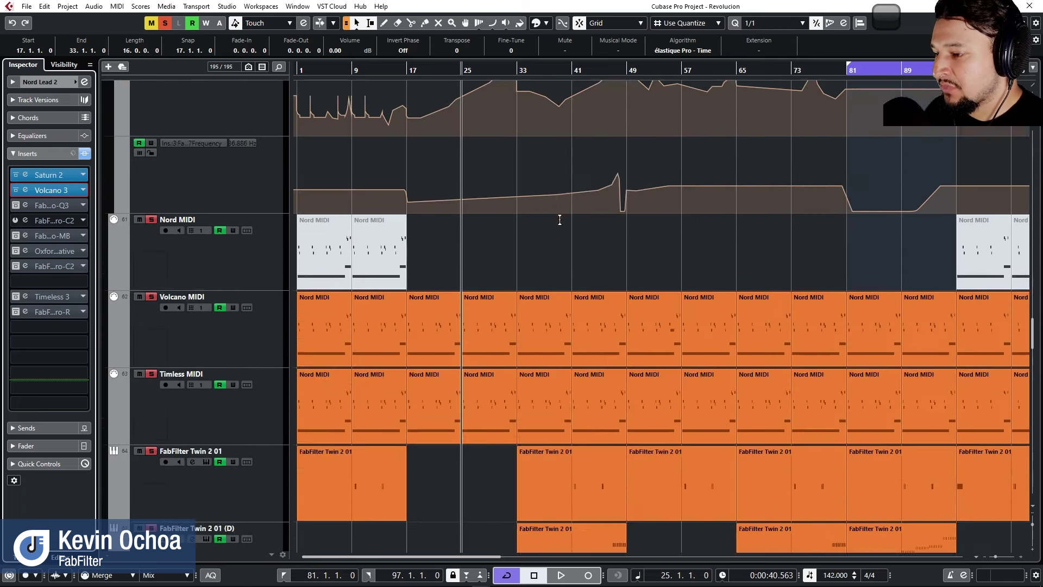
scroll(559, 219, down, 15)
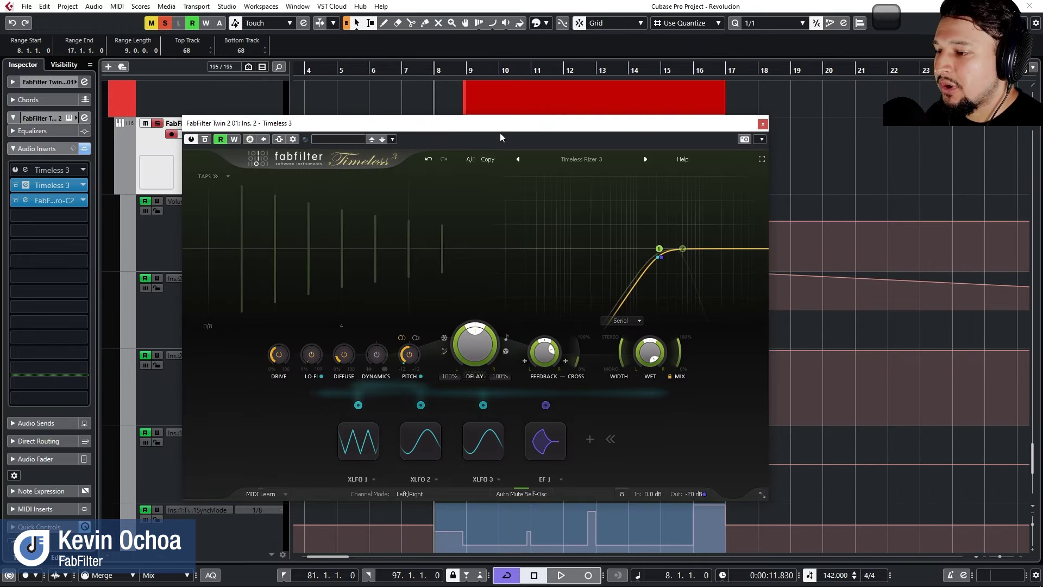
key(space)
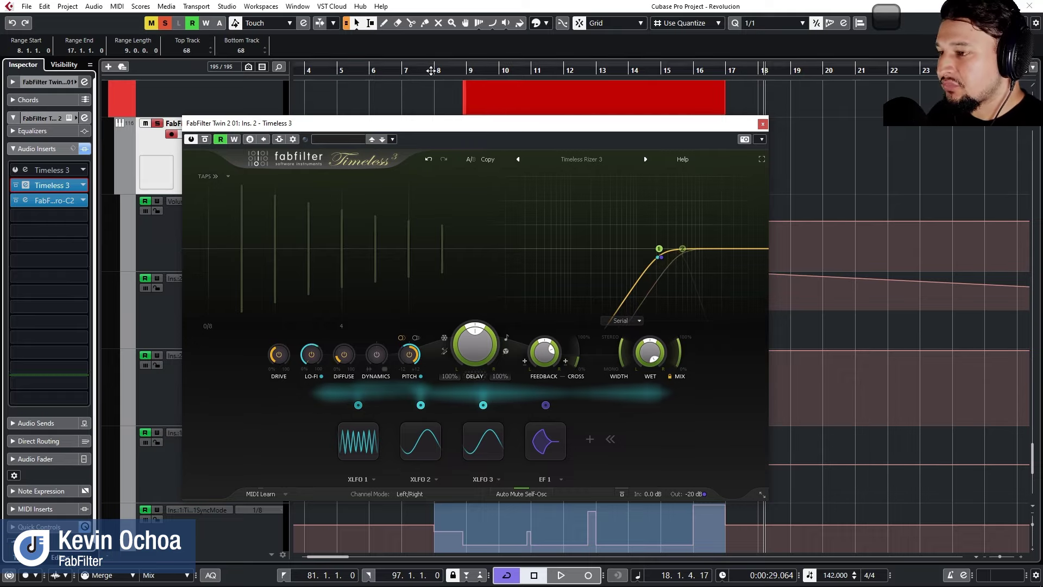
Bypass the Timeless 3 and Pro-C2 inserts and play the FabFilter Twin 2 01 track dry from bar 8.
drag(435, 76, 432, 69)
click(26, 185)
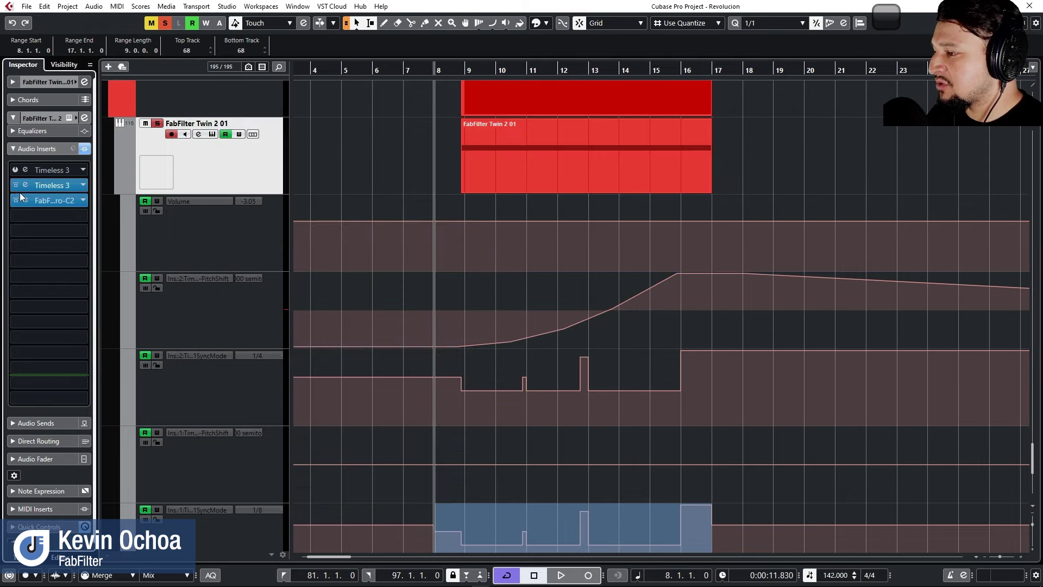
key(space)
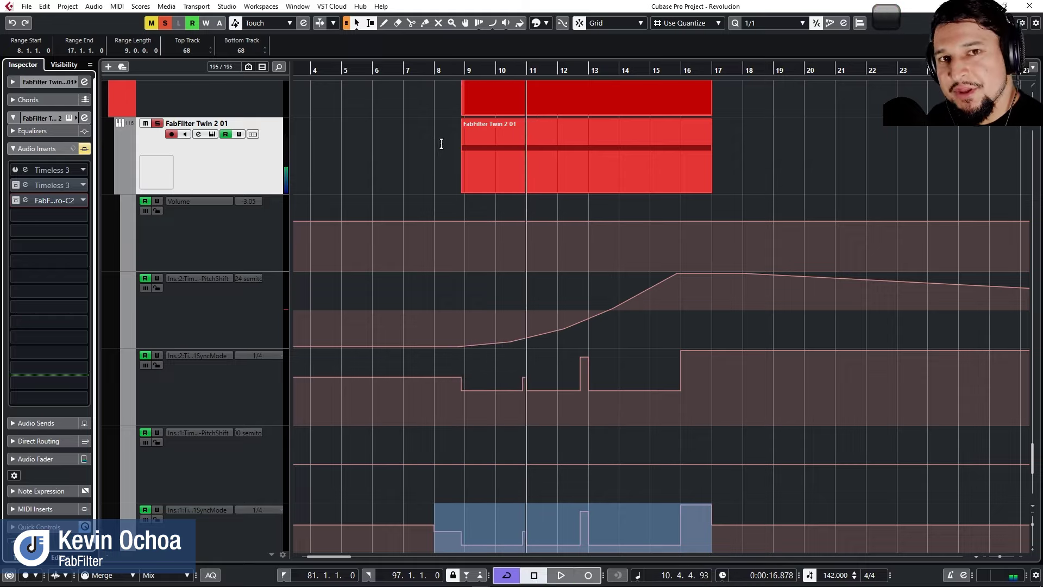
Reactivate the Timeless 3 in insert slot 2 and view its settings with the playhead at bar 8.
click(17, 185)
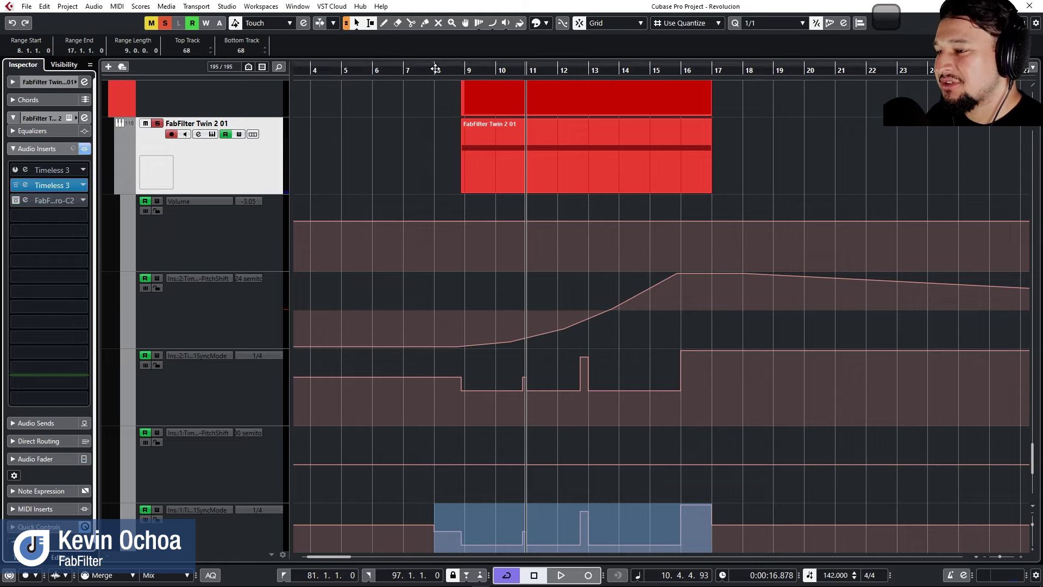
key(KP_0)
click(64, 187)
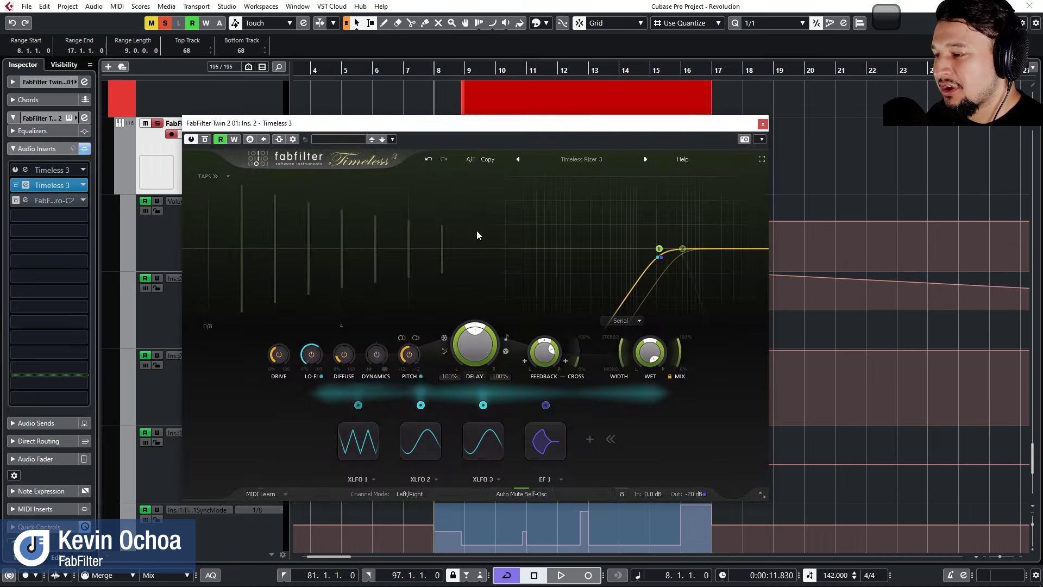
click(762, 124)
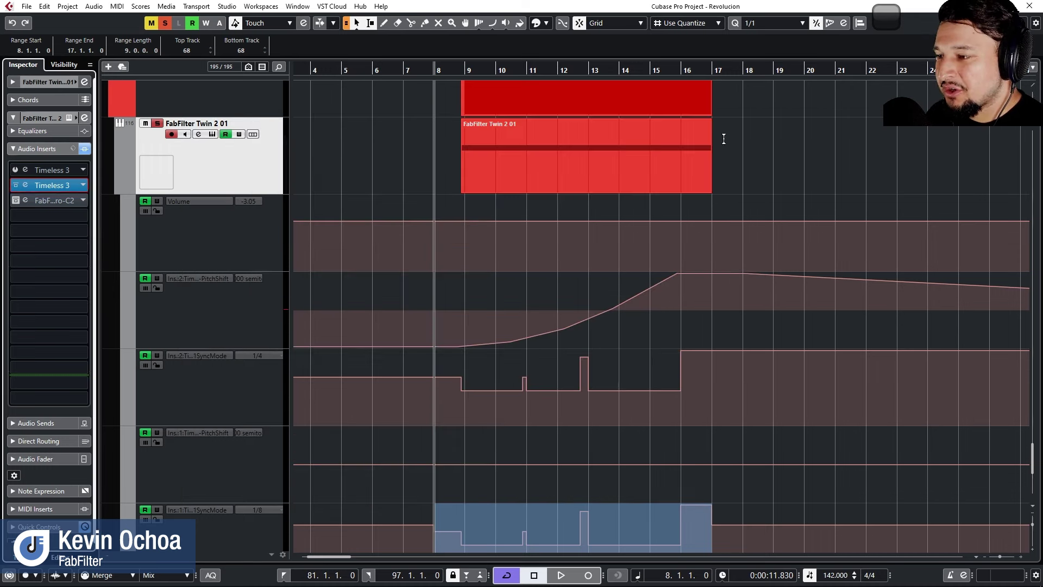
Activate the Timeless 3 in insert slot 1 instead of slot 2 and clear the automation range selection.
click(26, 171)
click(818, 141)
scroll(784, 175, down, 3)
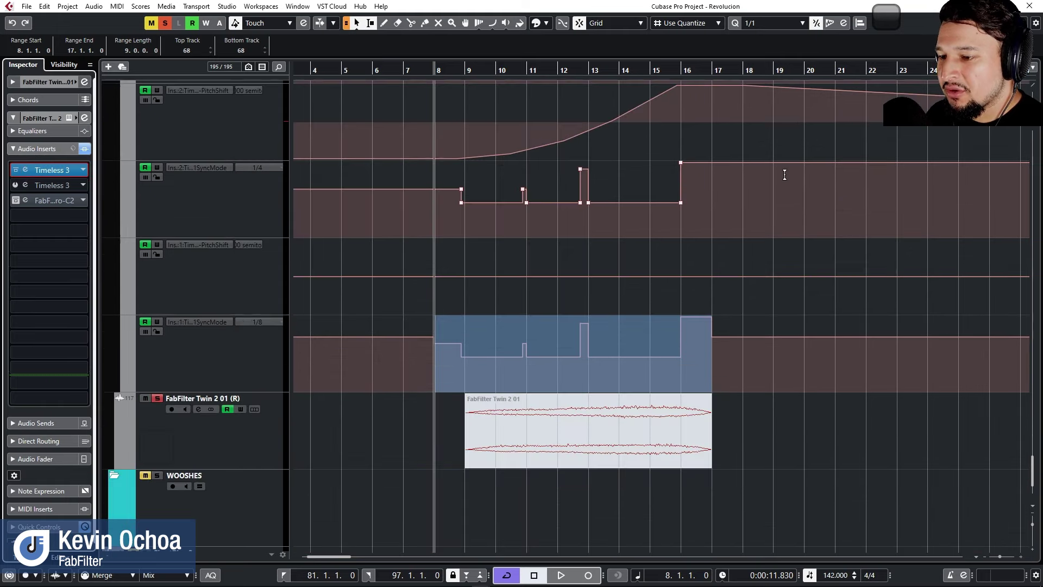
click(372, 304)
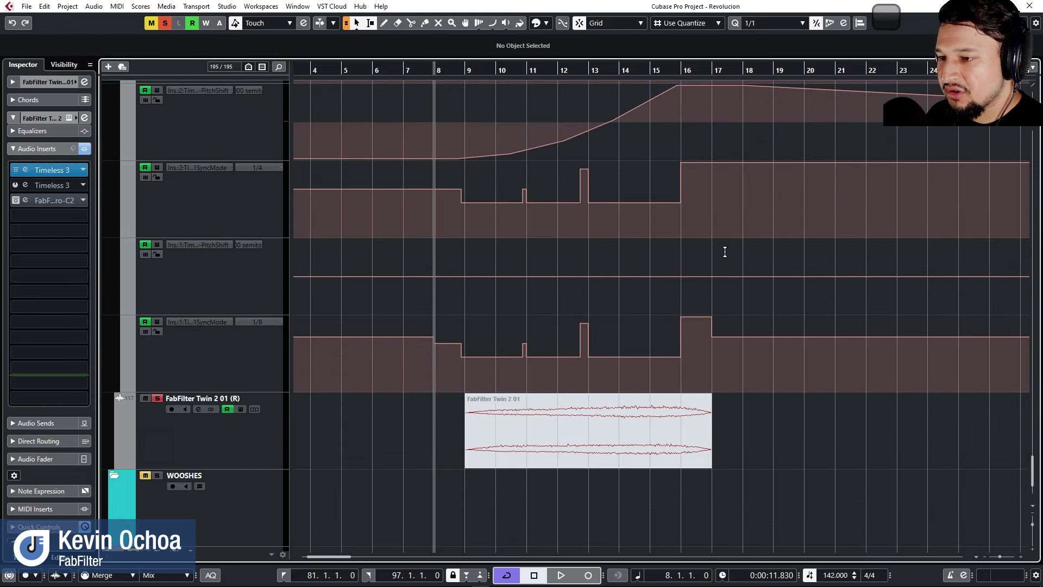
Copy the insert 2 Timeless 3 pitch-shift automation from bars 8 to 18 onto the insert 1 pitch-shift lane.
scroll(725, 252, up, 2)
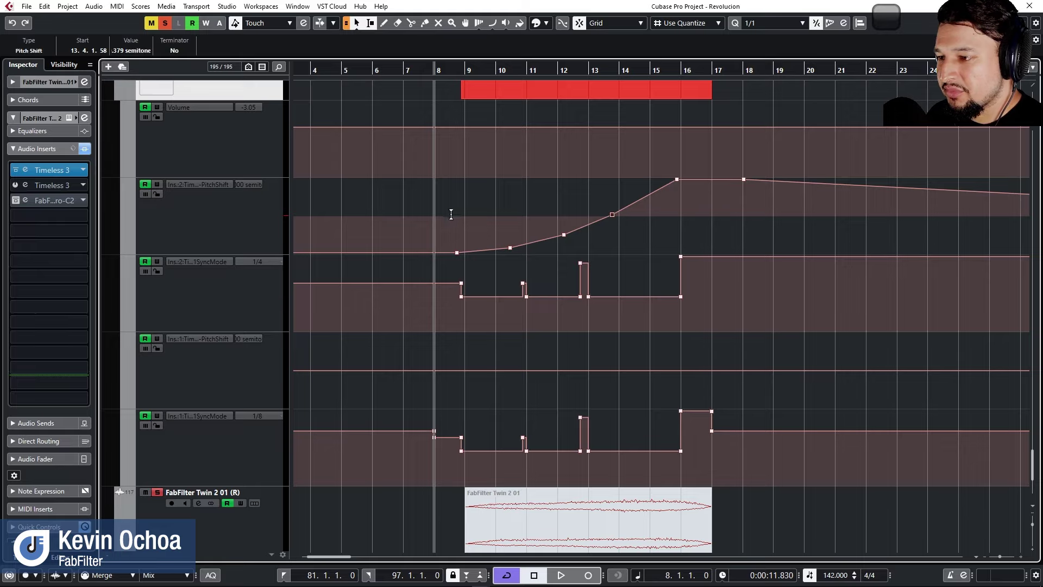
drag(445, 200, 728, 206)
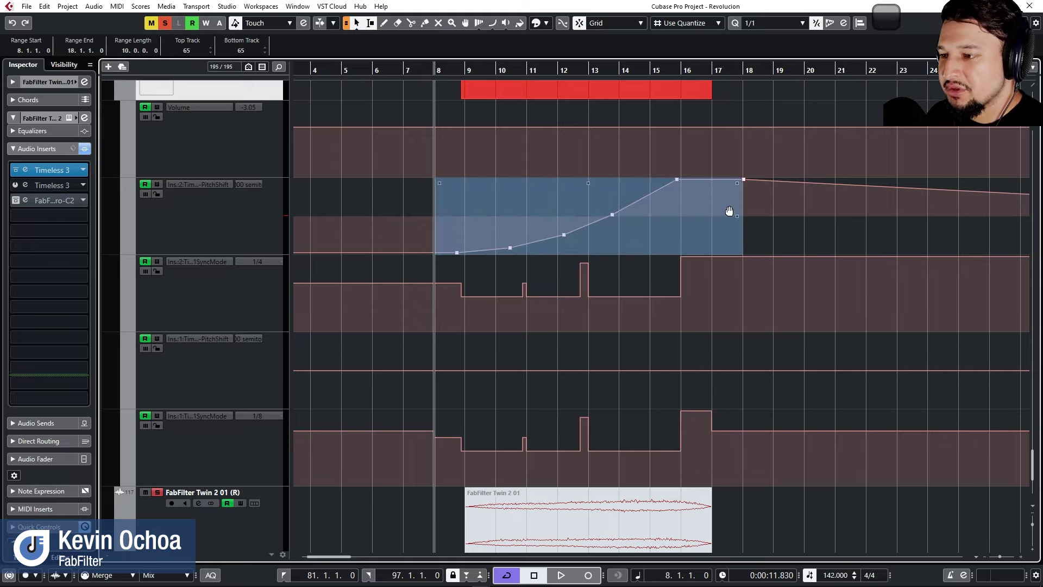
drag(436, 357, 755, 351)
key(ctrl+v)
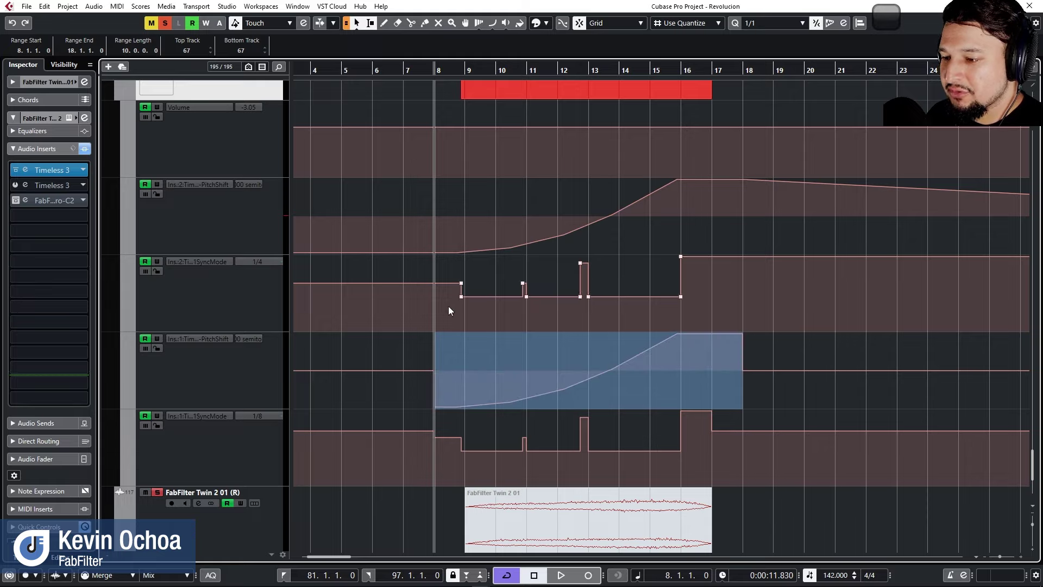
Open the Timeless 3 in insert slot 1 and play its pitch-shift automation from bar 8.
click(240, 382)
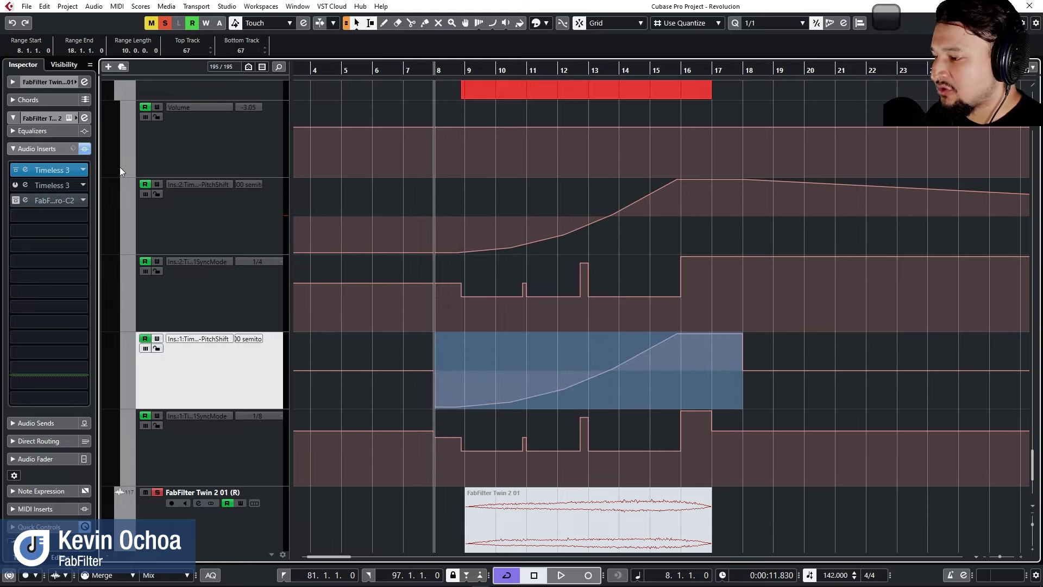
click(34, 169)
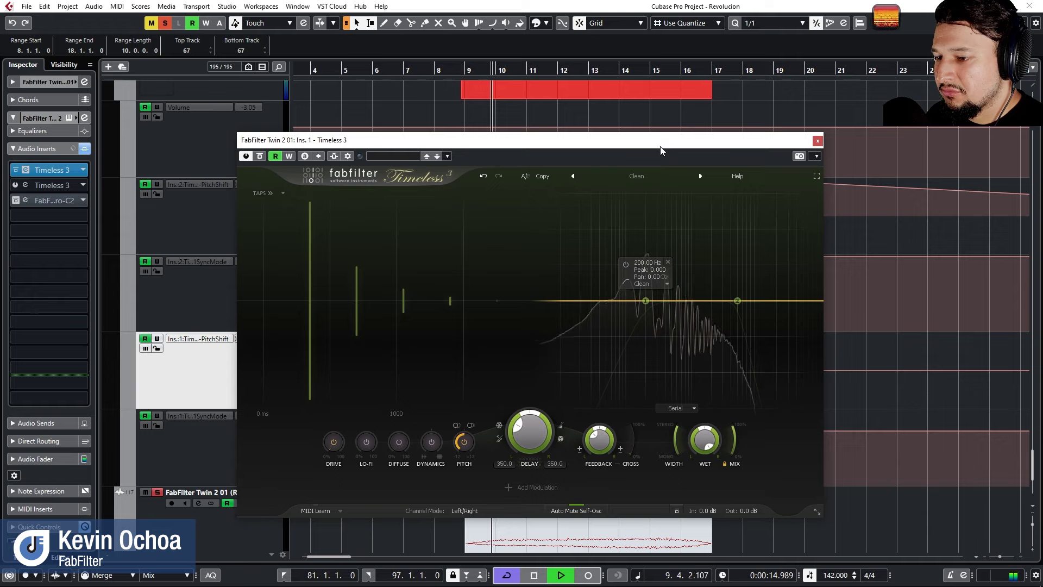
Watch the pitch-shift automation play through to bar 17, stop playback and return the playhead to bar 8.
drag(661, 149, 295, 113)
click(530, 387)
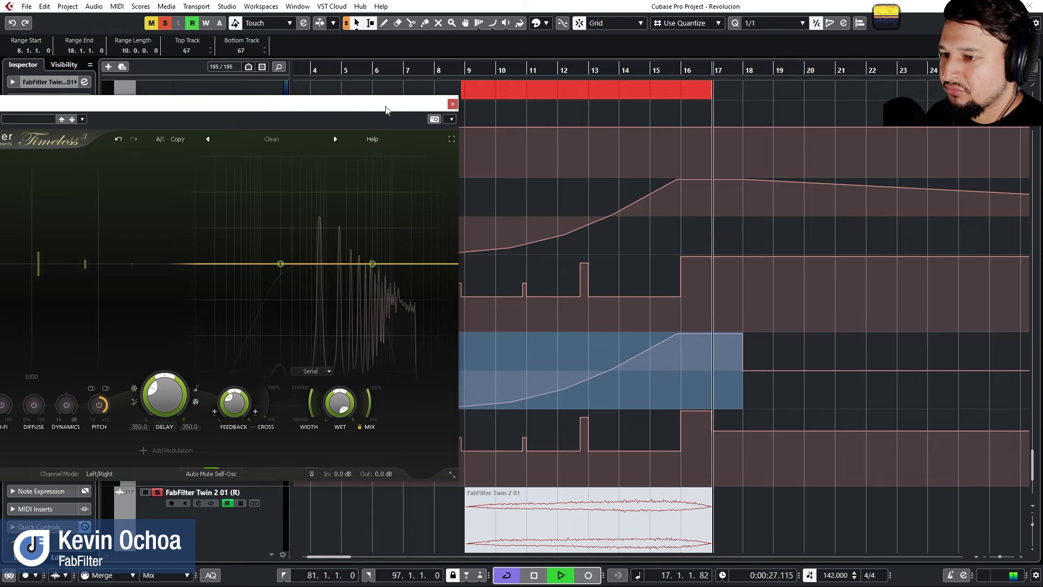
key(space)
drag(385, 109, 678, 120)
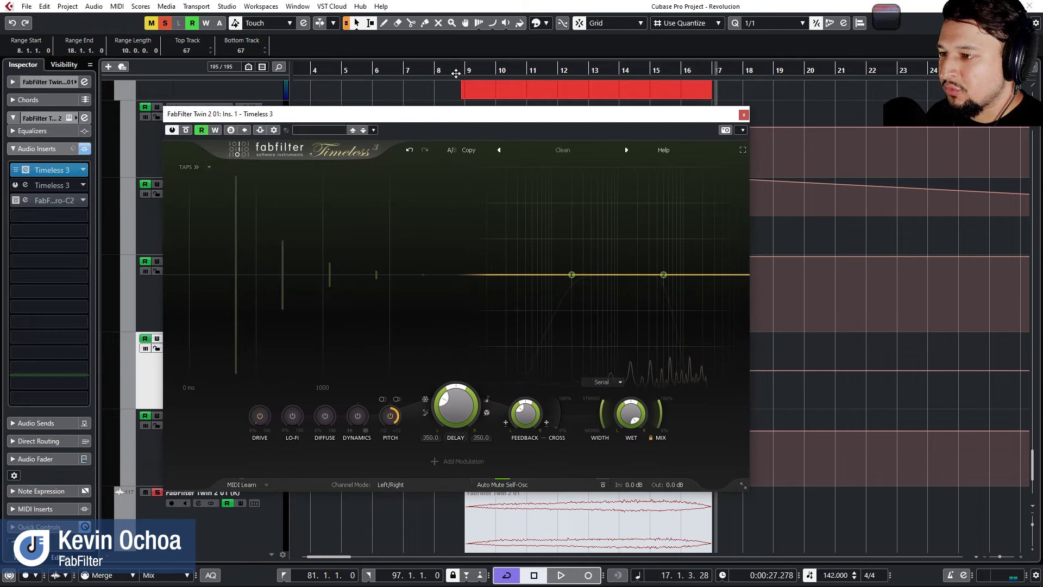
drag(456, 74, 457, 70)
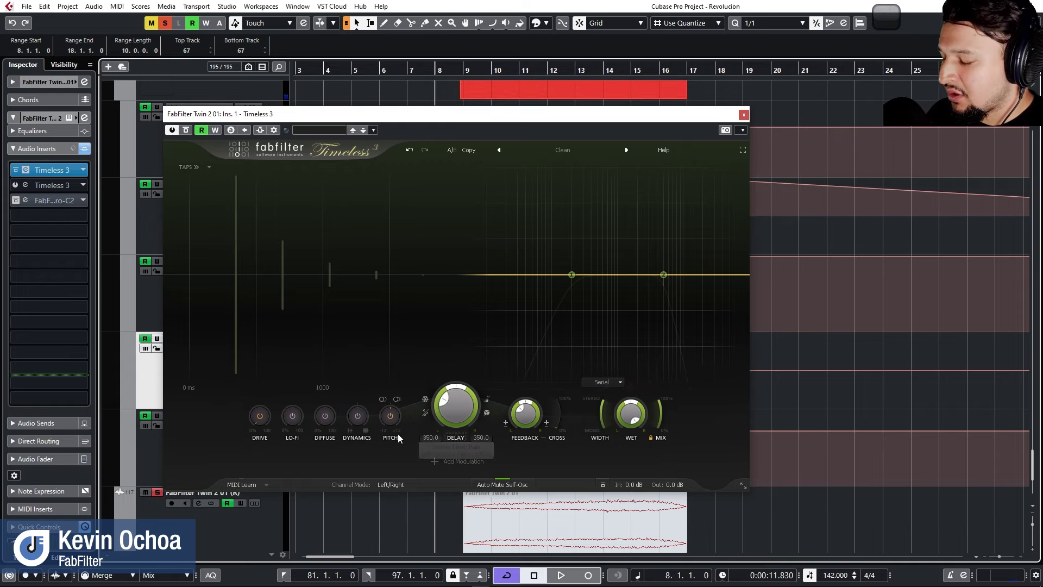
Sync the Timeless 3 delay to 1/4 notes and reset the delay offset to 100%.
click(450, 462)
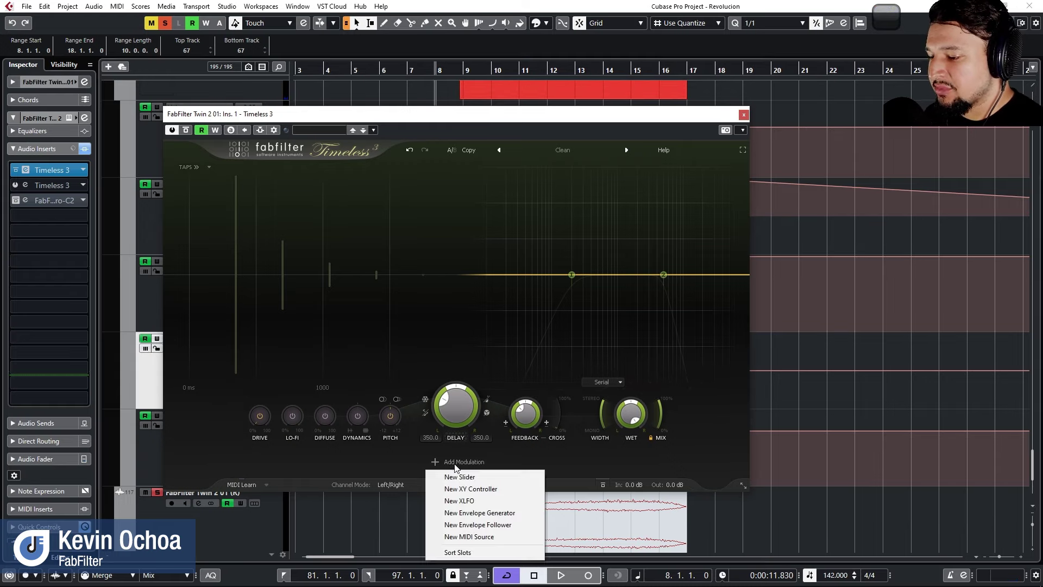
drag(478, 115, 478, 49)
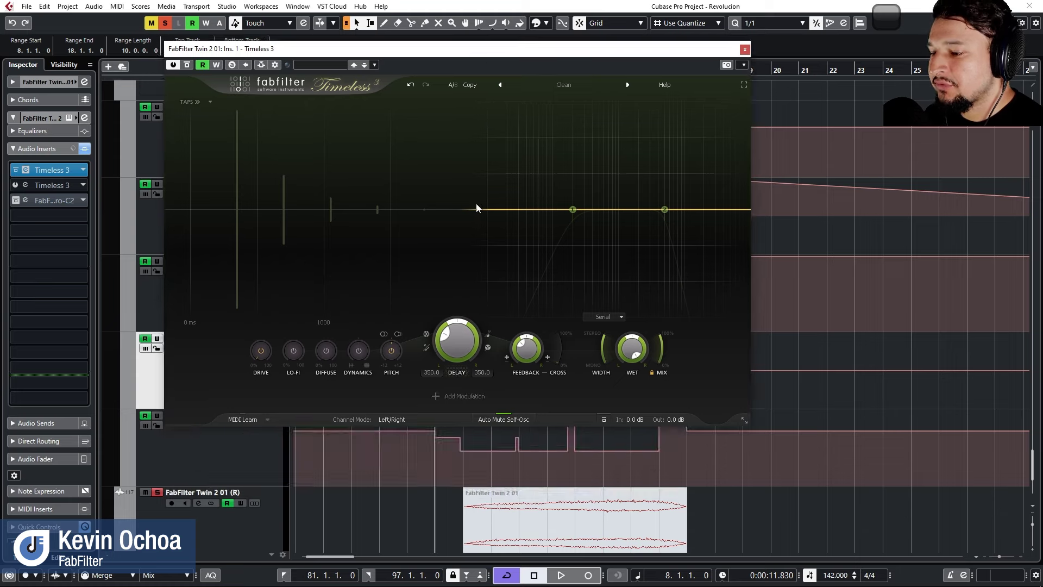
click(489, 335)
click(505, 311)
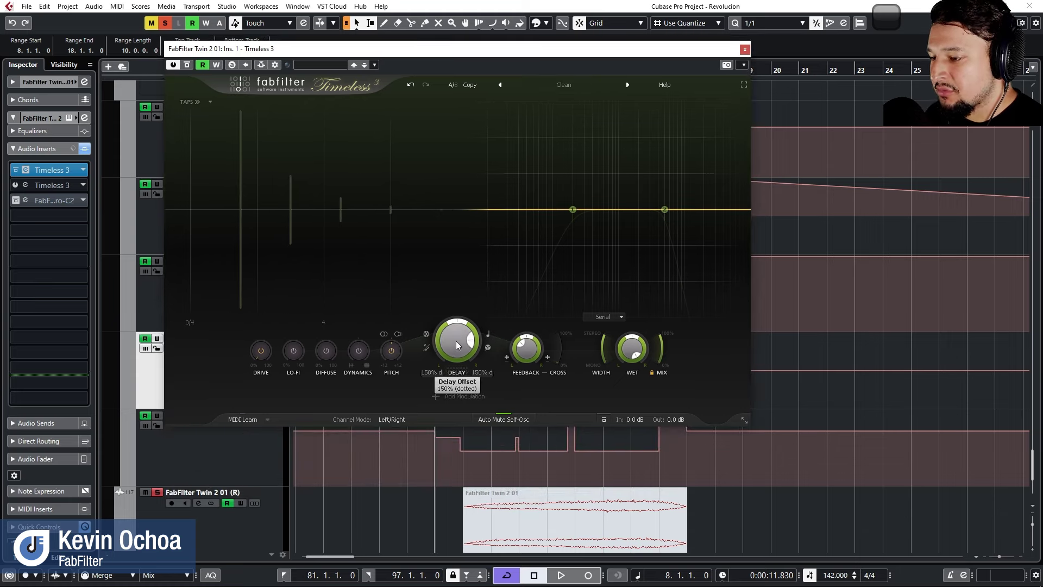
double_click(456, 342)
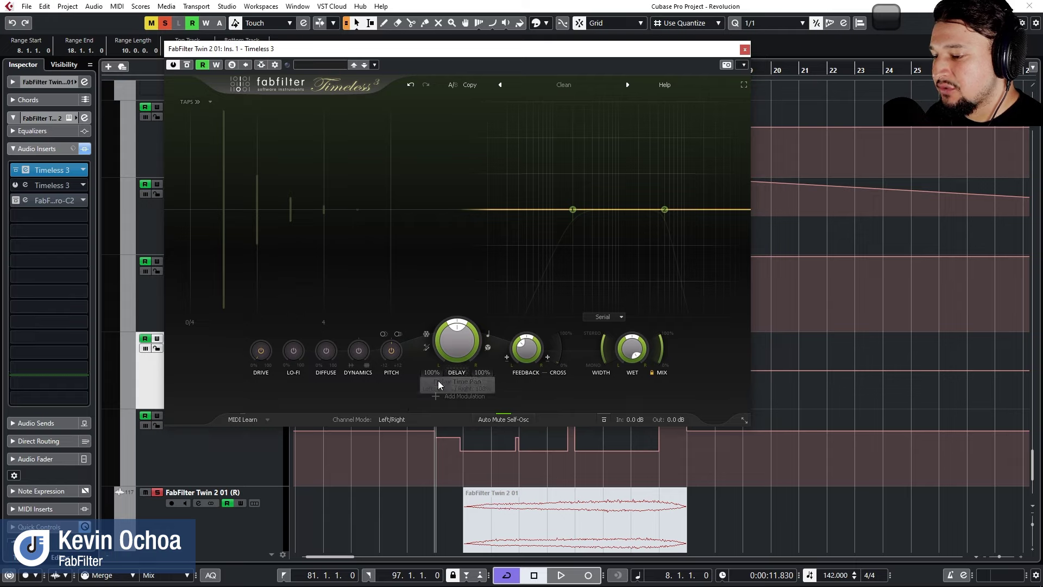
Place the playhead at the start of the RISERS clip just before bar 9 and set the delay sync to 1/8 note.
drag(449, 50, 441, 397)
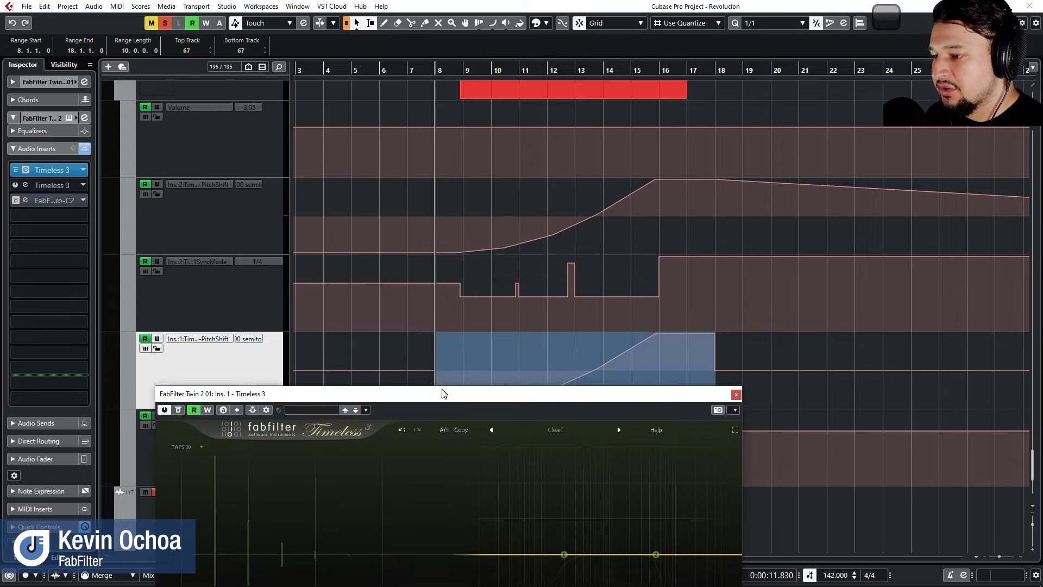
scroll(472, 295, up, 8)
scroll(358, 275, up, 4)
scroll(436, 210, up, 3)
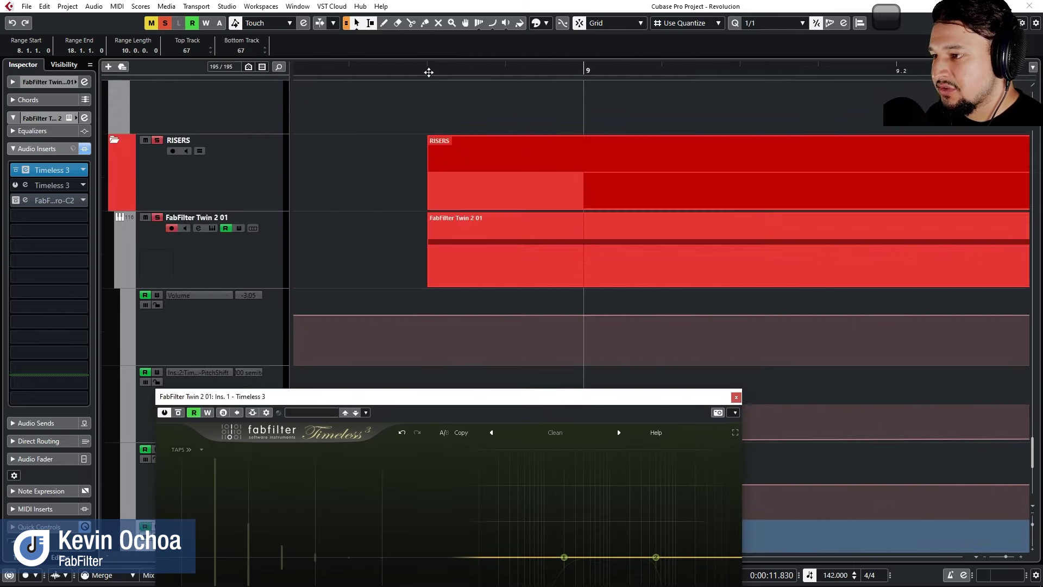
drag(458, 397, 457, 93)
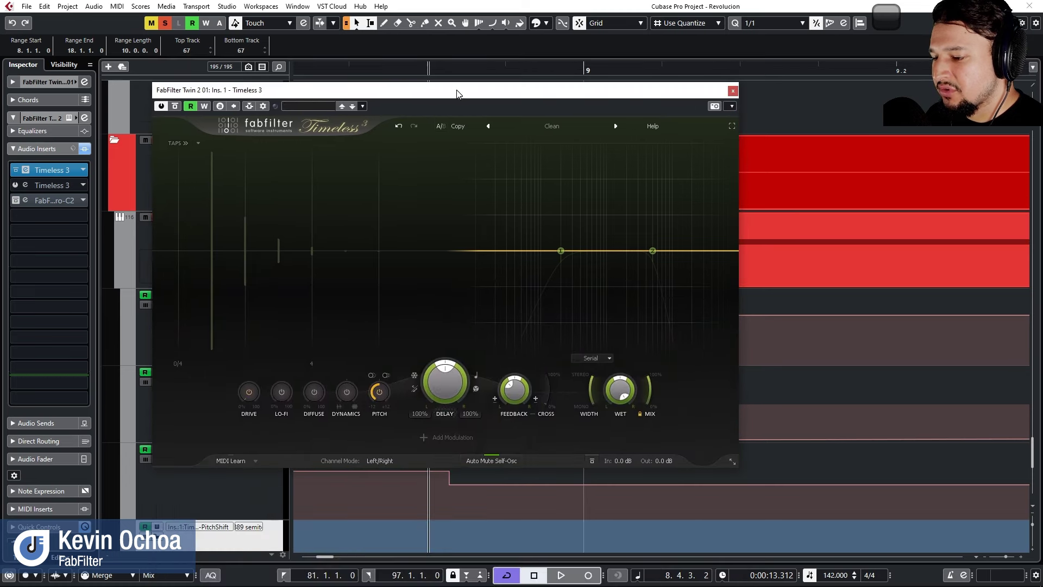
click(478, 377)
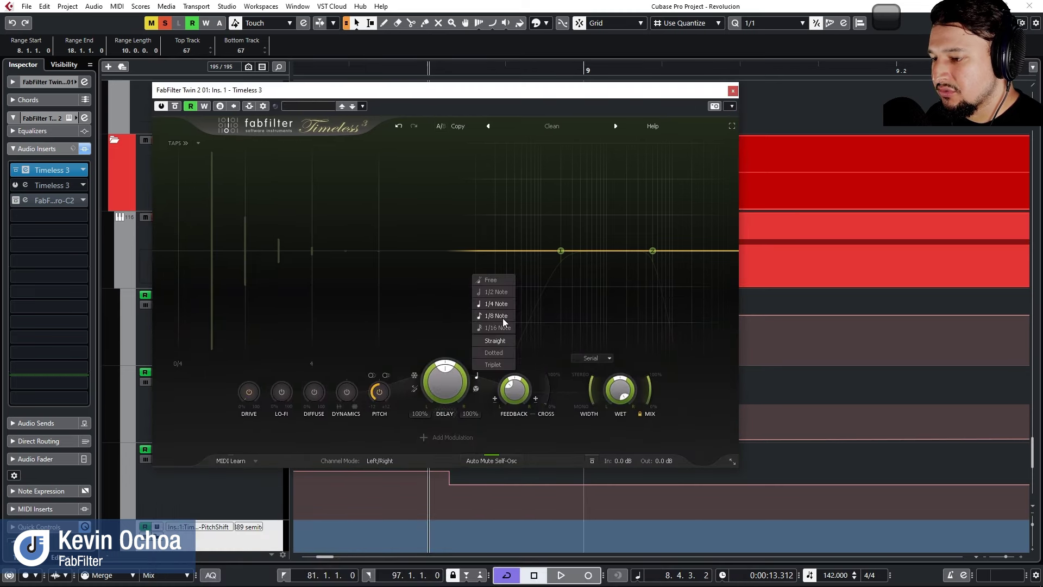
click(503, 317)
Audition the start of the riser with the 1/8 note delay and return the playhead to bar 8.
drag(497, 90, 497, 270)
scroll(441, 185, down, 6)
drag(496, 280, 505, 155)
key(space)
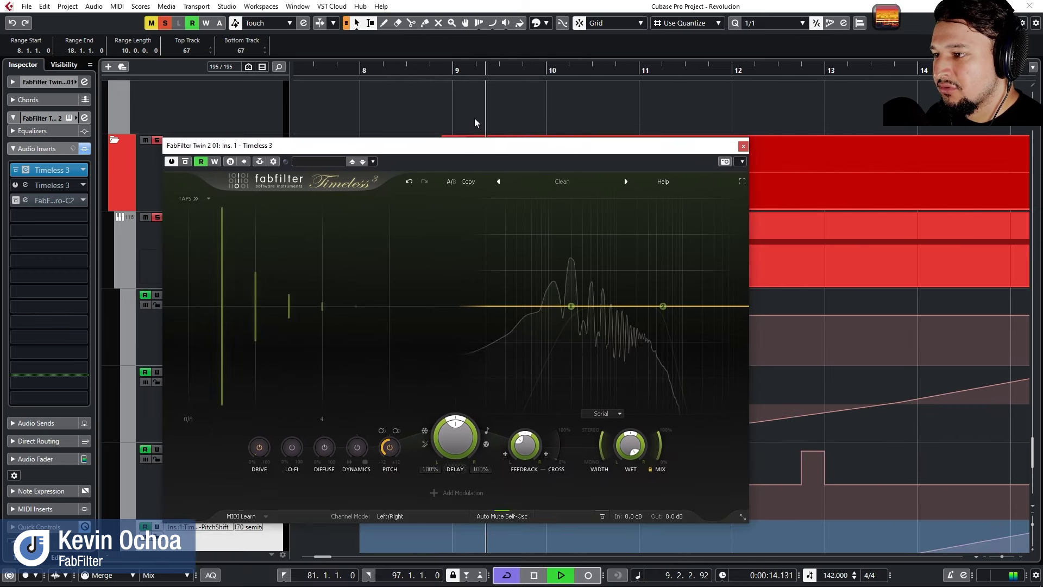
key(space)
key(space)
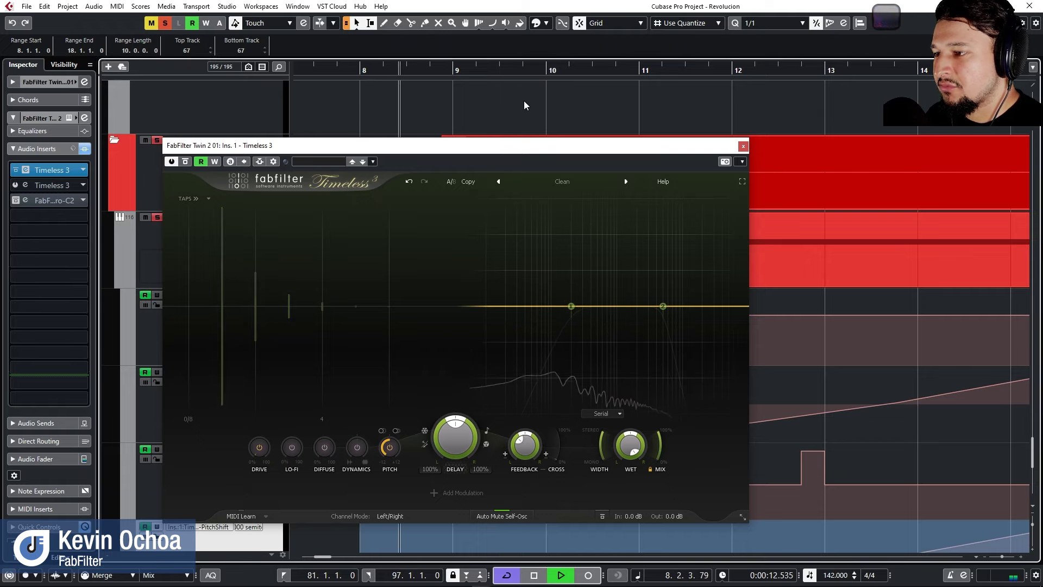
key(space)
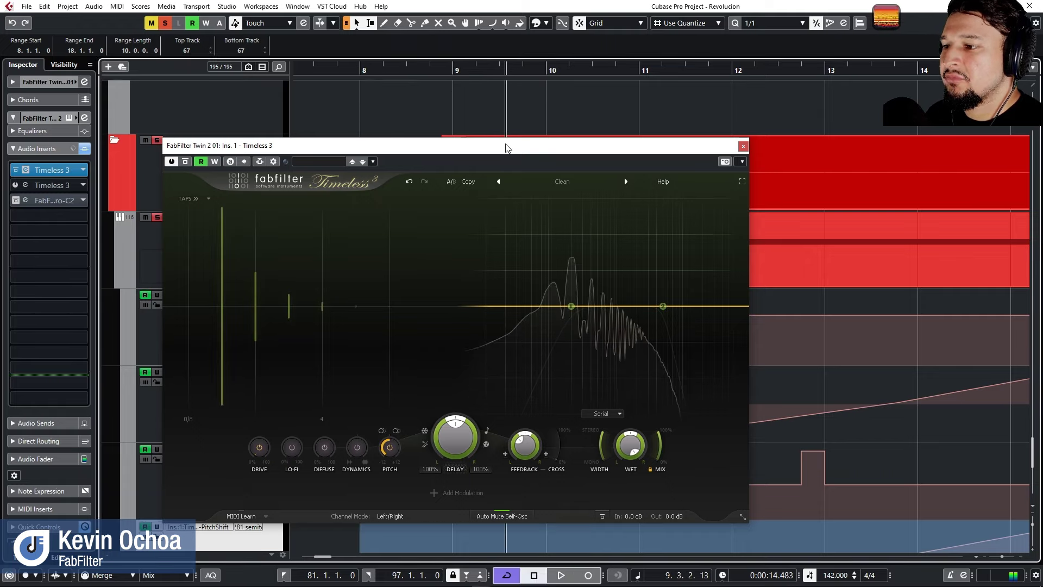
click(361, 73)
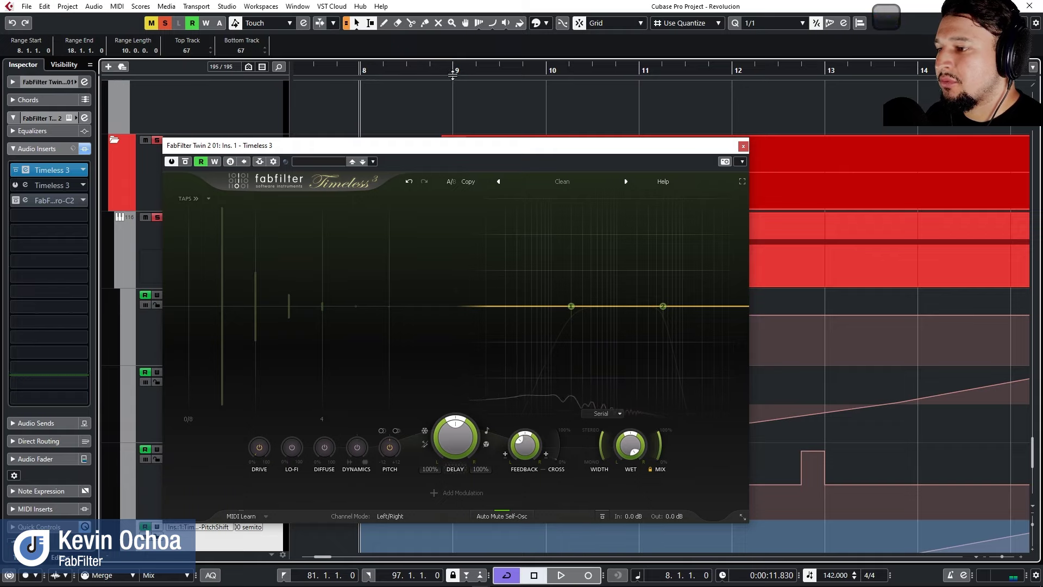
Examine where the RISERS clip starts relative to bar 9.
drag(474, 154, 469, 257)
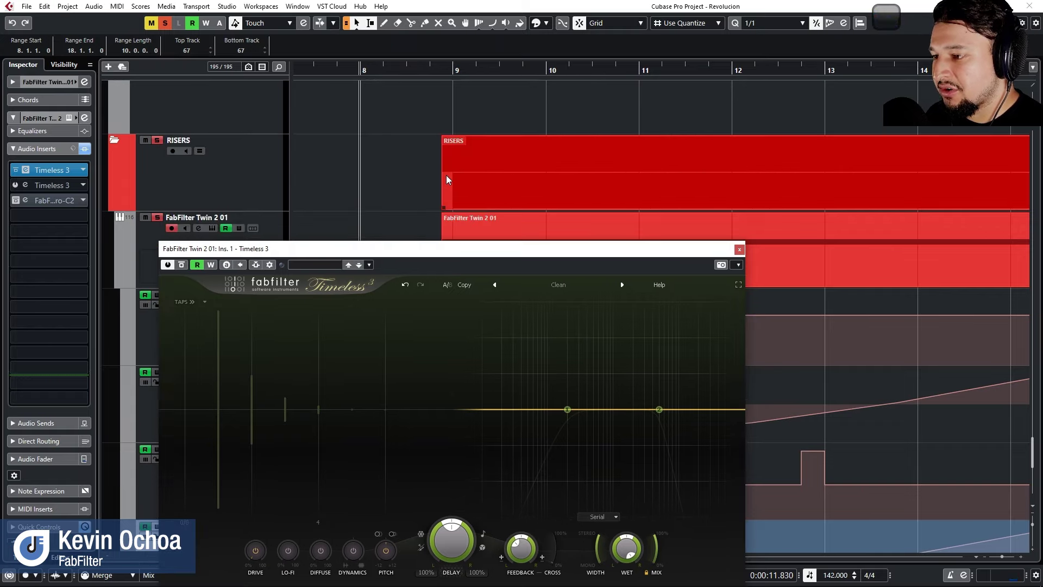
scroll(445, 175, up, 6)
scroll(433, 163, down, 3)
scroll(433, 154, up, 3)
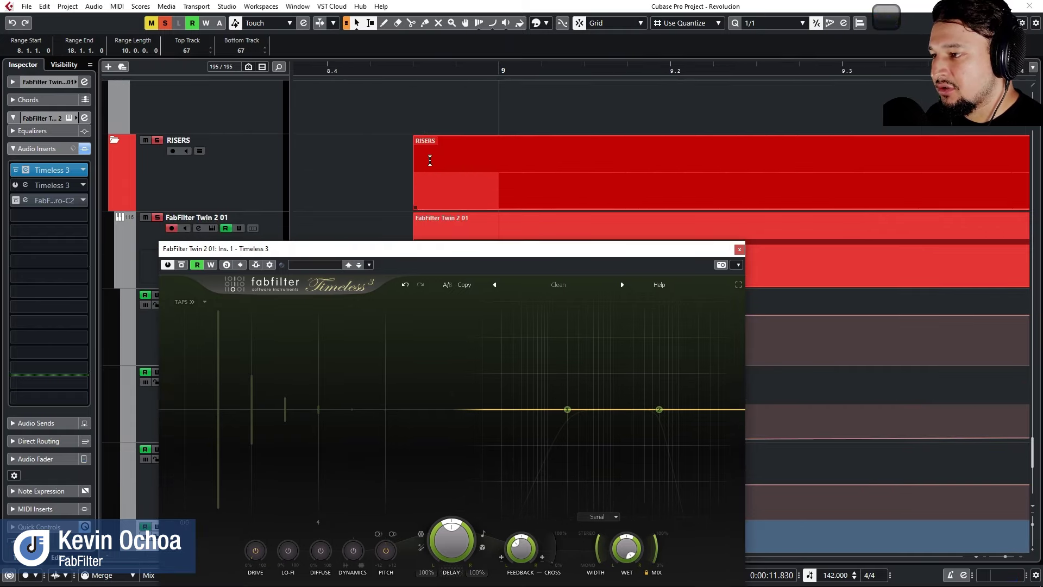
scroll(435, 166, down, 6)
drag(461, 255, 542, 100)
Add an XLFO modulator with a 1/8 rate to Timeless 3 and assign it to the Pitch control.
click(538, 443)
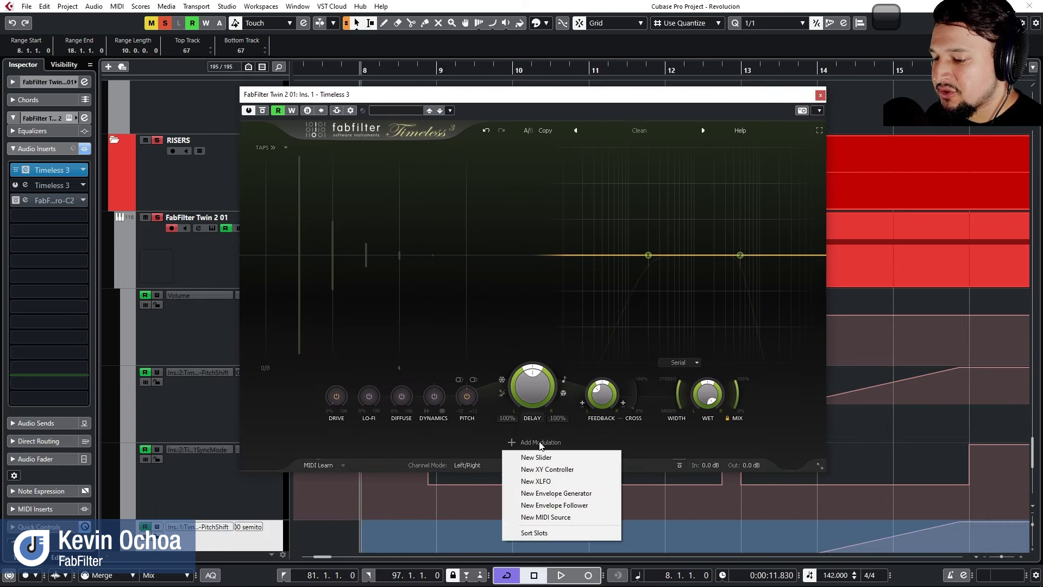
click(568, 484)
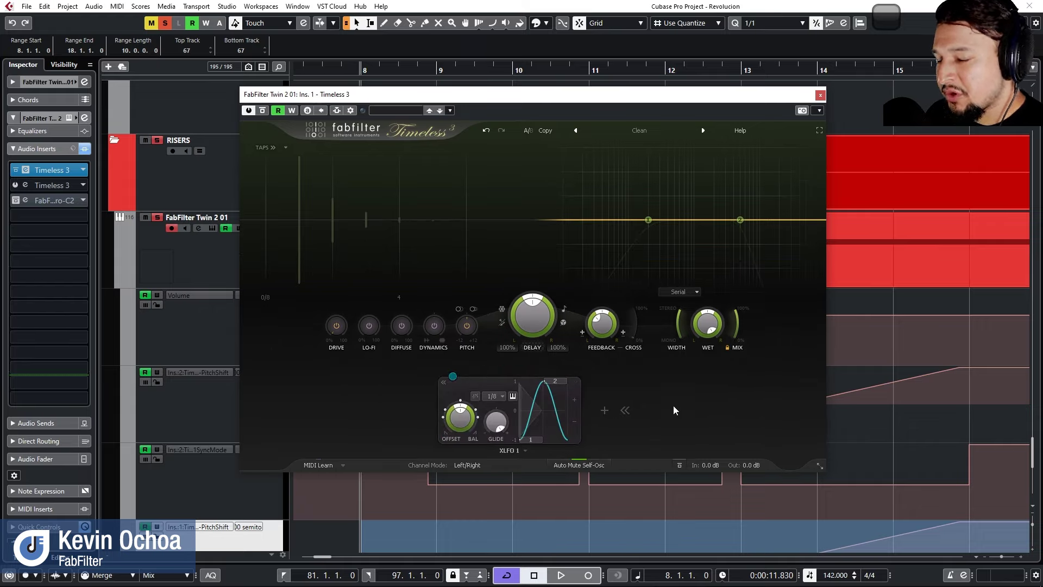
click(497, 395)
click(459, 383)
drag(453, 378, 471, 324)
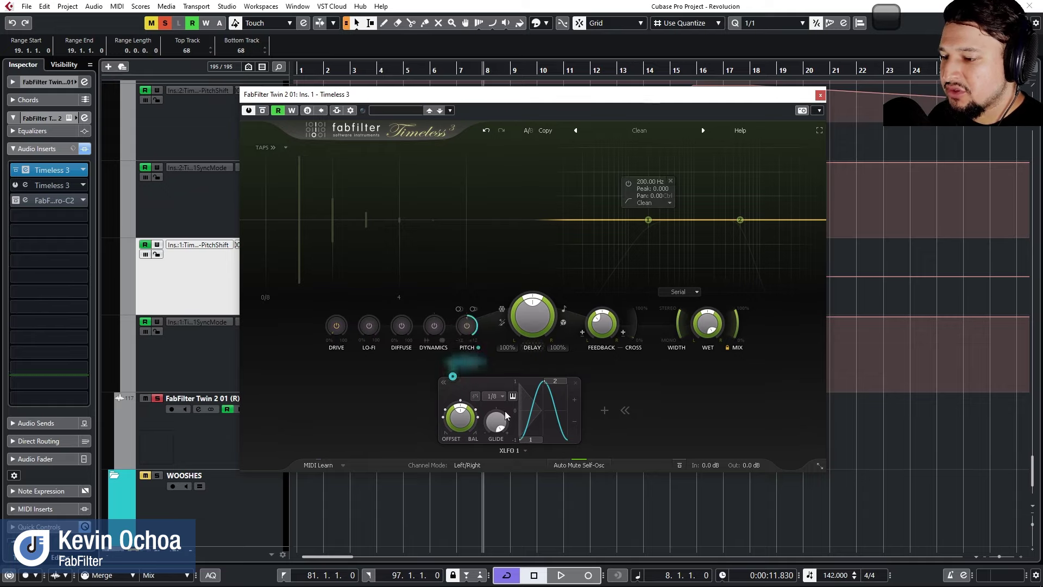
Set the XLFO 1 rate to 1/64 and play the riser to hear the modulated pitch.
click(492, 396)
click(557, 99)
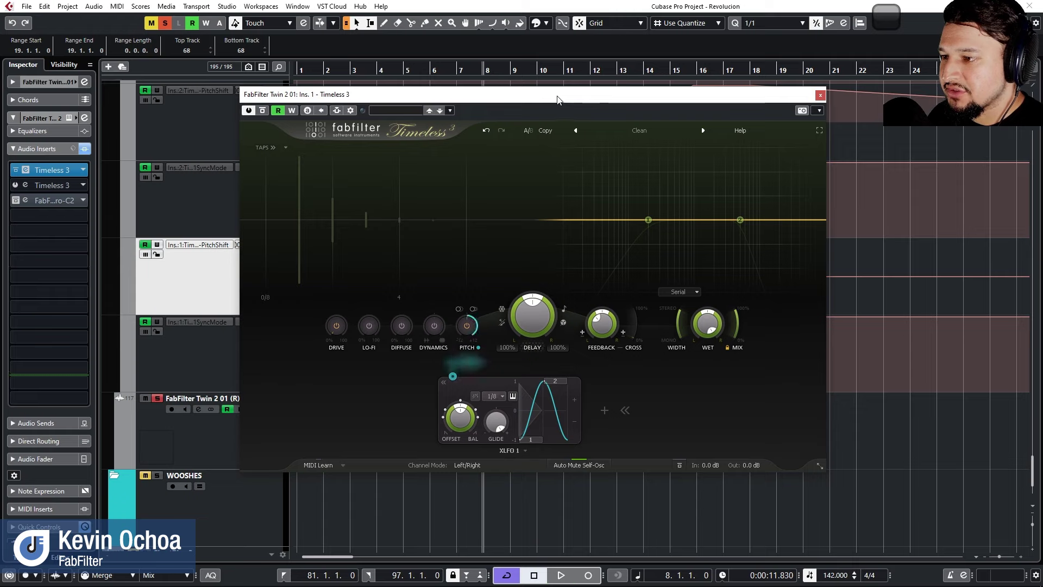
drag(557, 99, 543, 129)
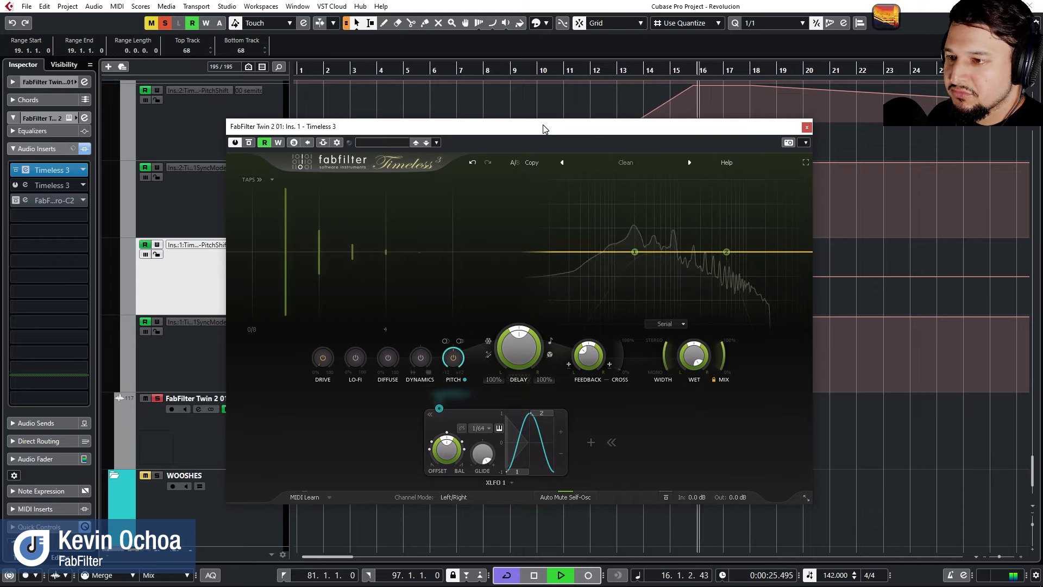
drag(545, 128, 411, 140)
key(space)
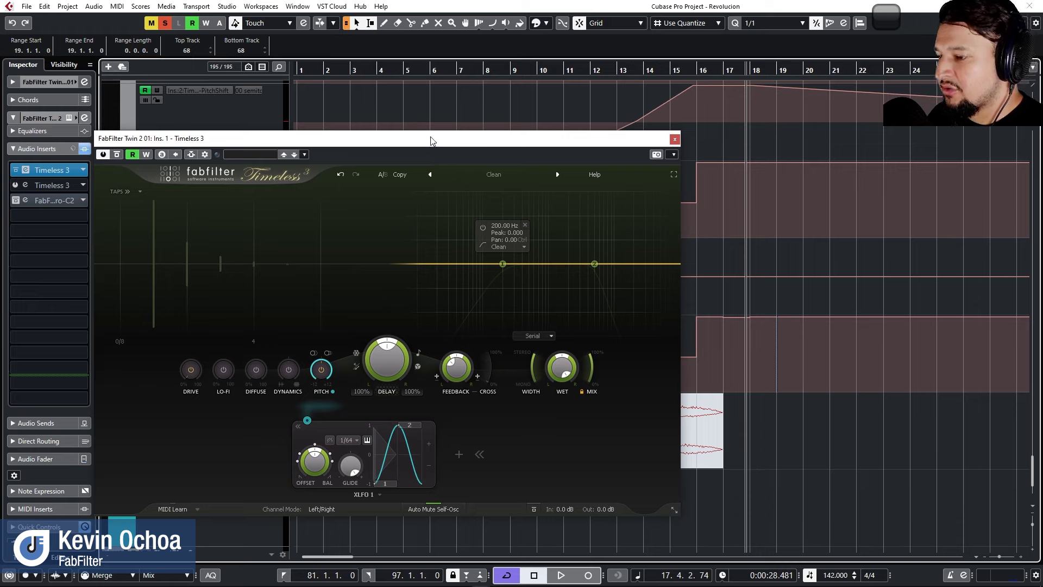
Enable Diffuse at about 22% and set the feedback cross mix to about 41% while playing the riser with XLFO 1 at rate 1.
drag(431, 140, 593, 113)
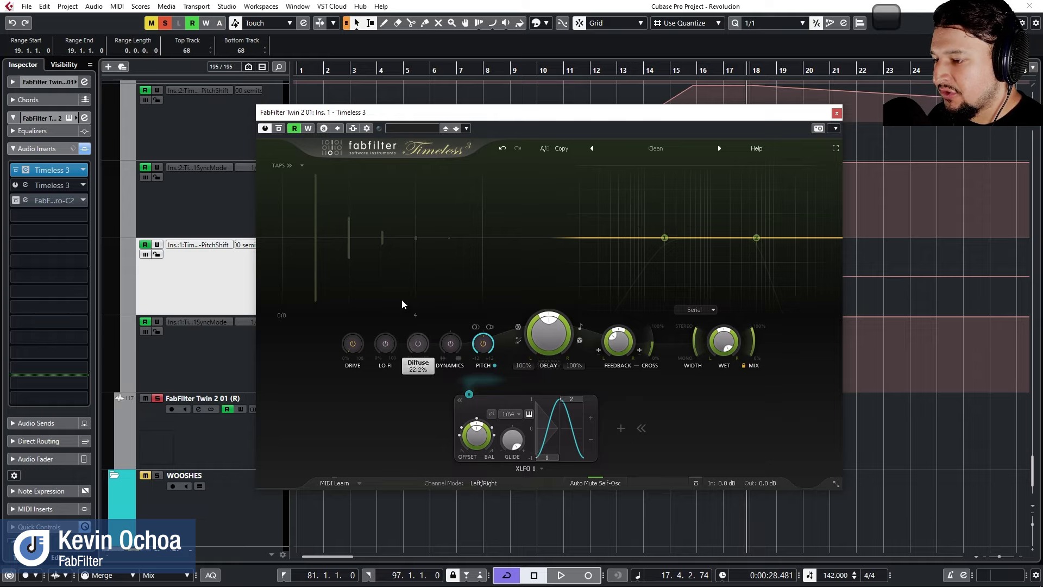
click(511, 70)
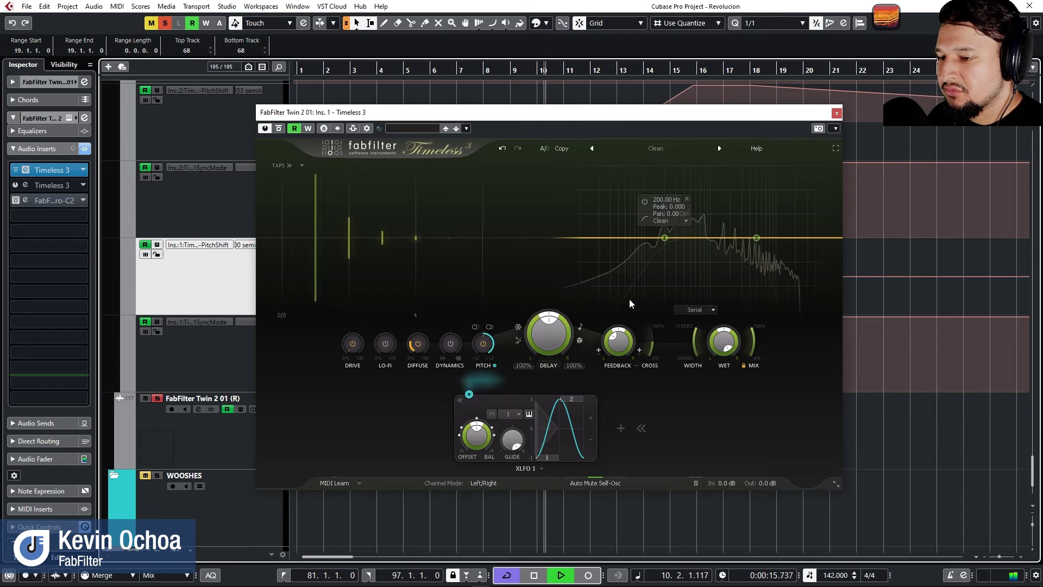
mouse_move(657, 356)
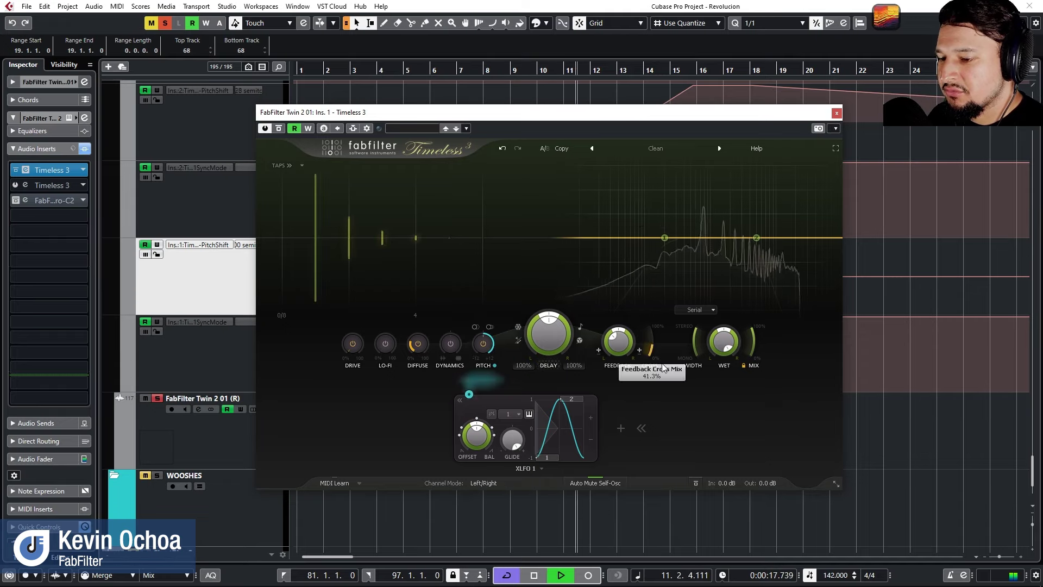
mouse_move(416, 356)
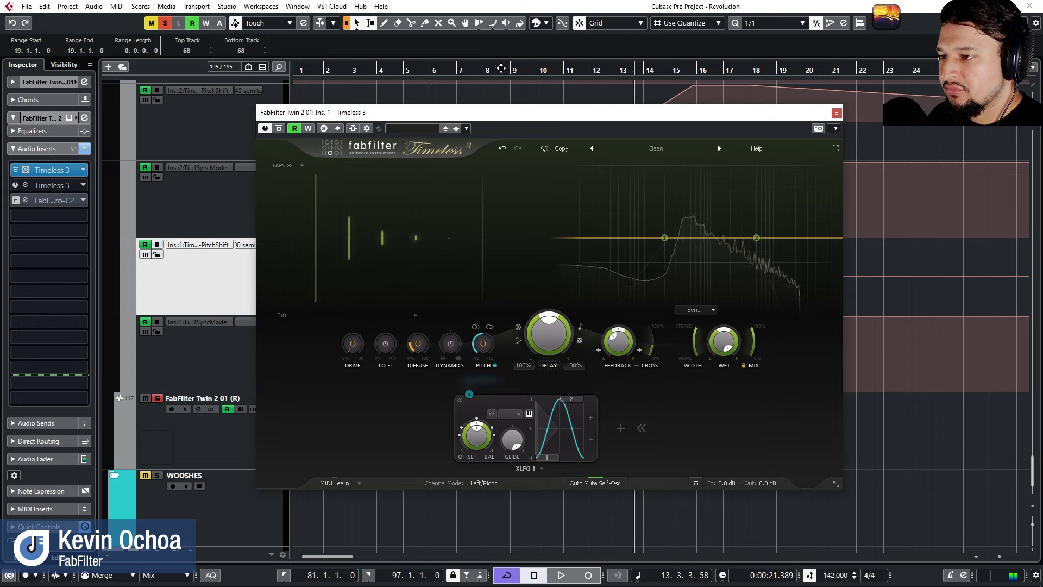
key(space)
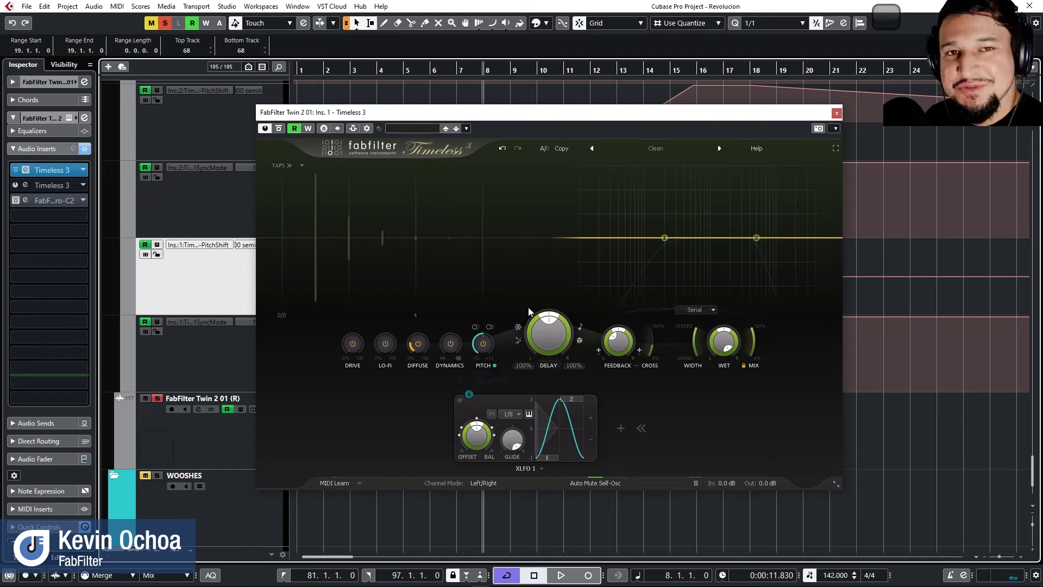
Add a second XLFO modulator and set its rate to 16.
click(679, 238)
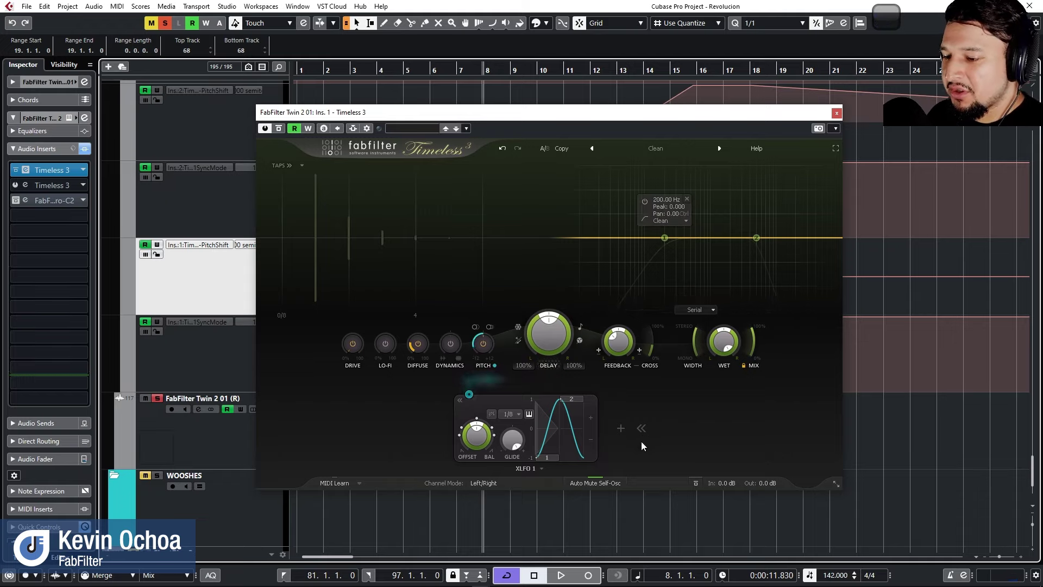
click(621, 428)
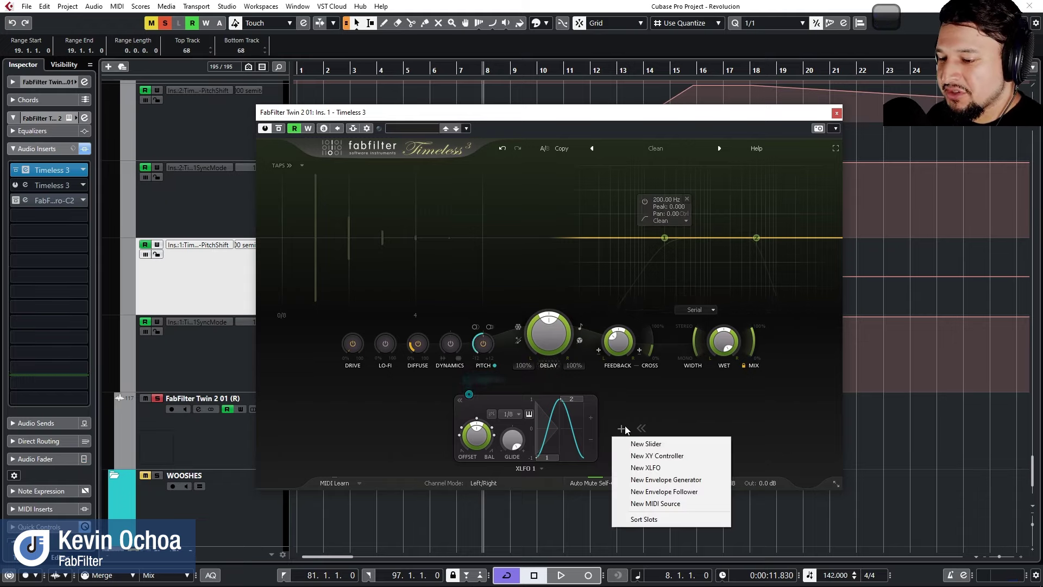
click(687, 466)
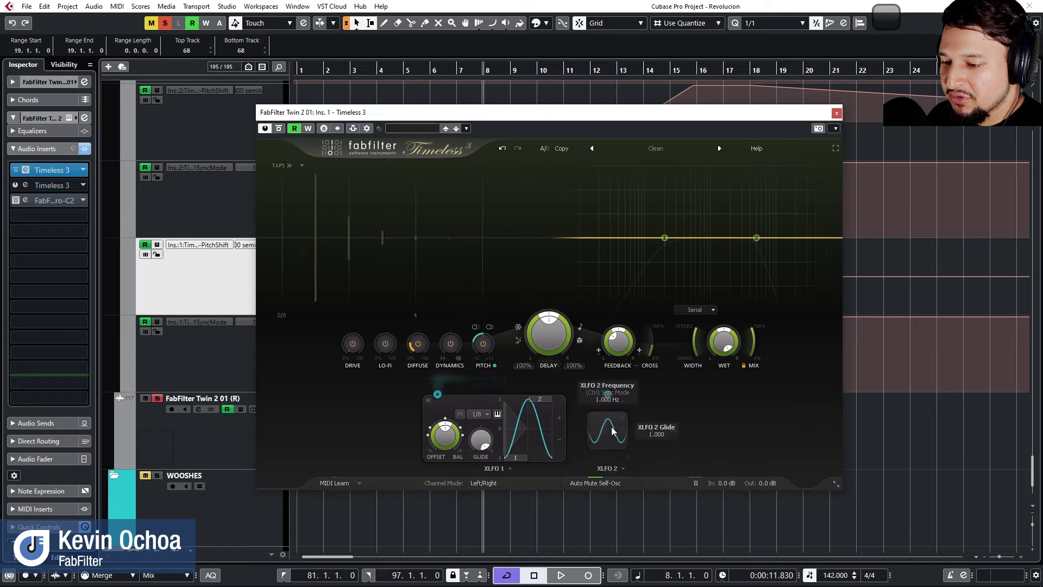
click(546, 414)
click(543, 430)
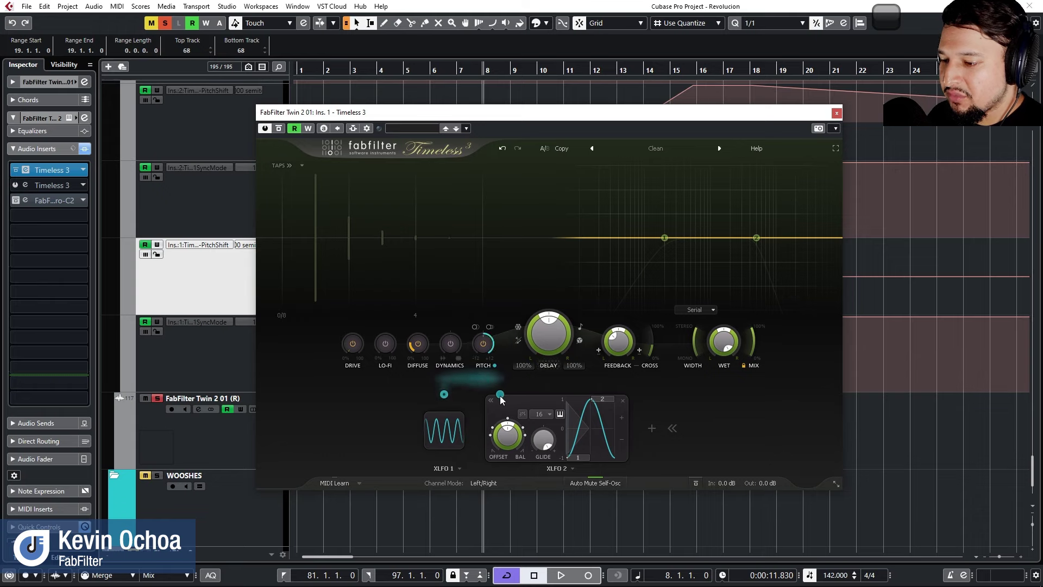
Assign XLFO 2 to the frequency of the 200 Hz Filter 1, enable that filter and increase the modulation depth.
drag(500, 395, 664, 238)
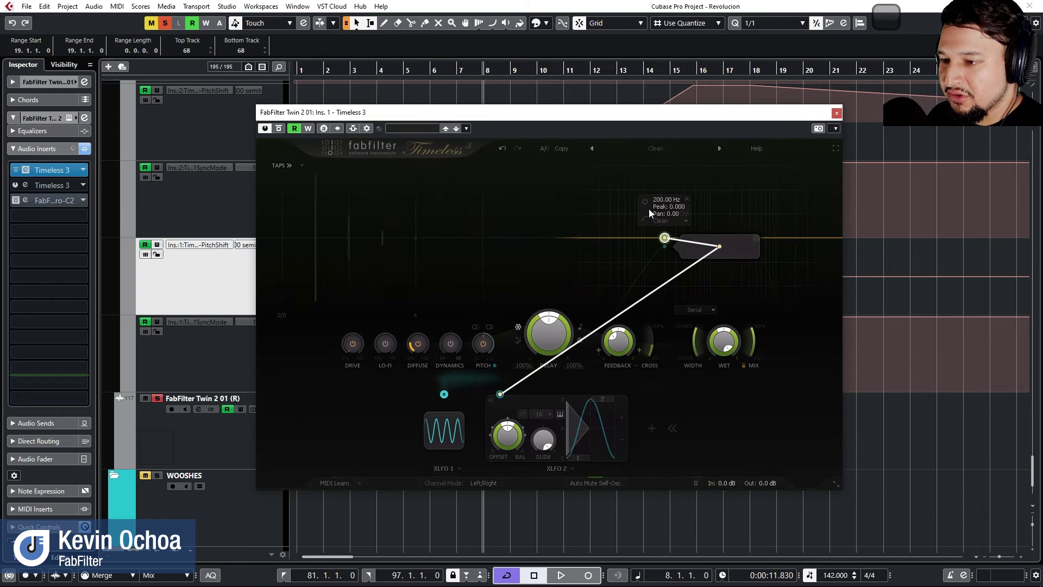
click(646, 204)
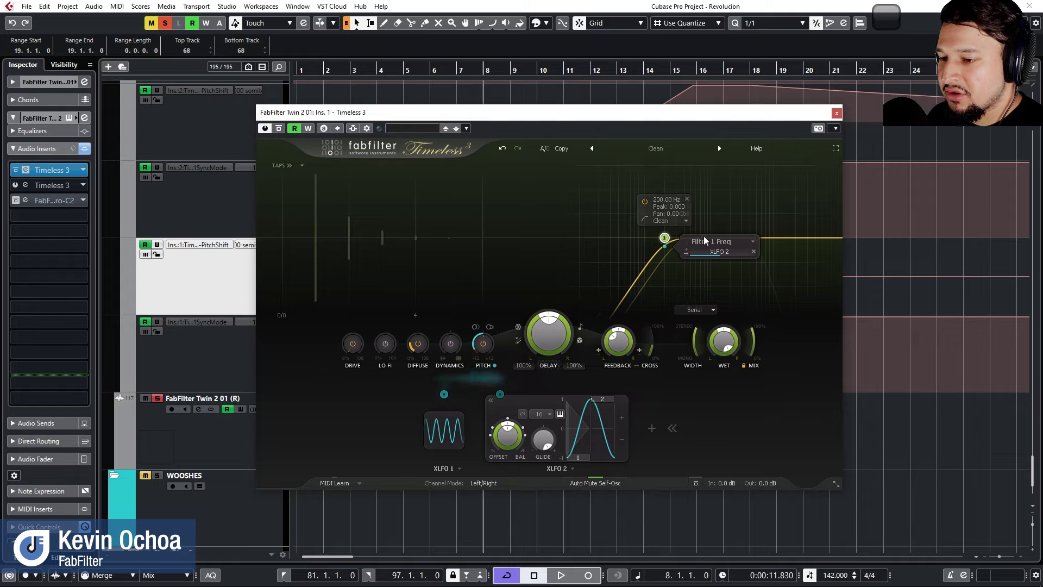
drag(756, 258, 786, 259)
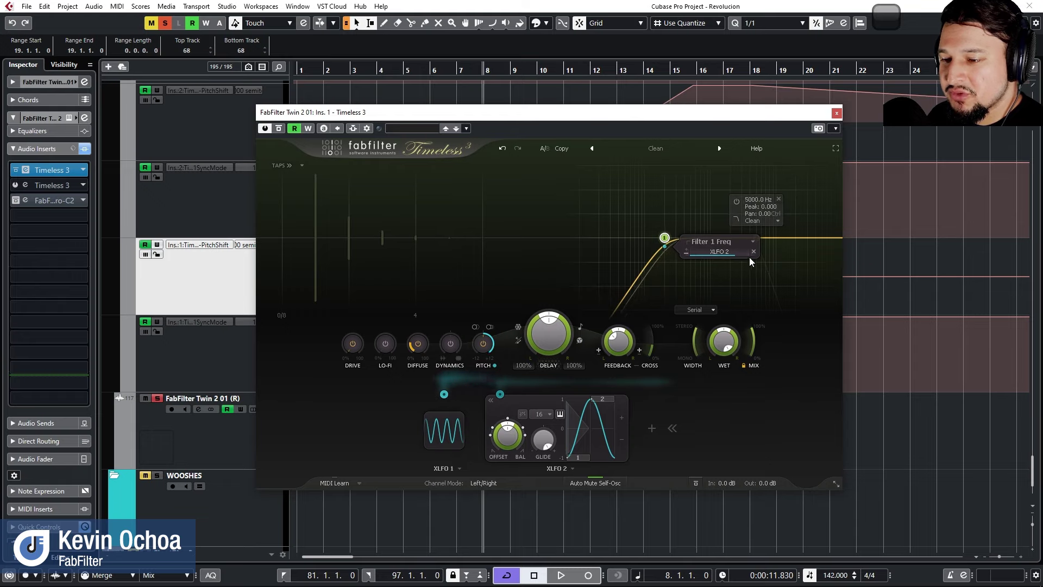
Adjust the depth of XLFO 2's modulation of the Filter 1 frequency to about 0.65 in the full-screen plug-in view.
click(836, 147)
drag(771, 217, 808, 221)
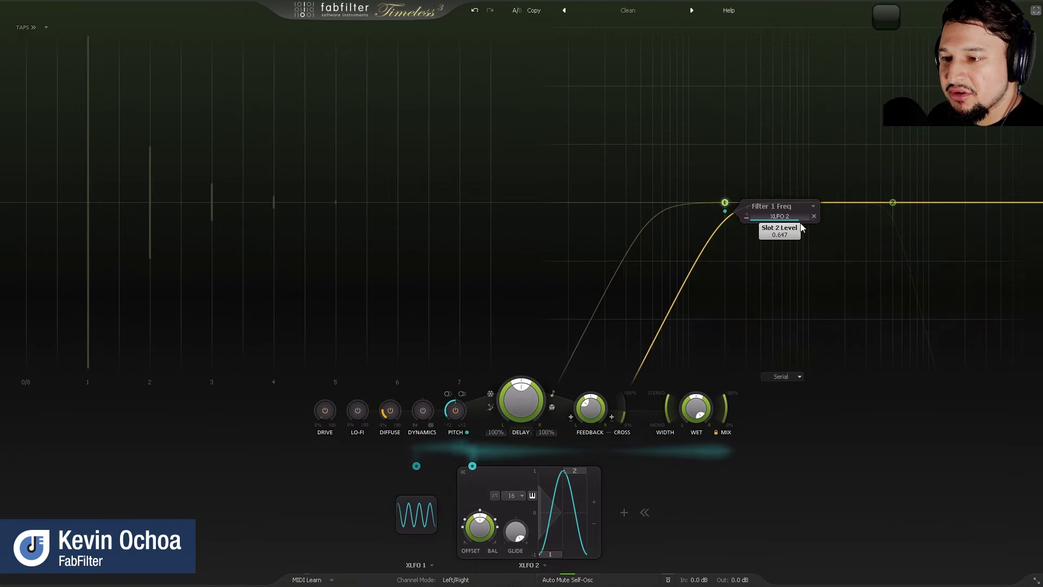
mouse_move(740, 202)
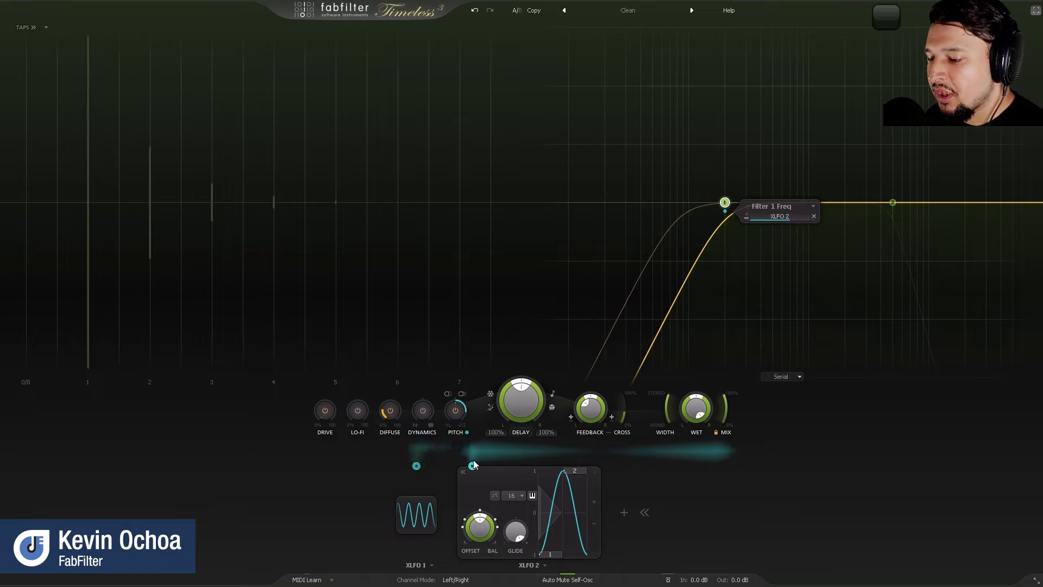
Assign XLFO 2 to Lo-Fi with a modulation depth of about 0.29 and leave the full-screen view.
click(356, 411)
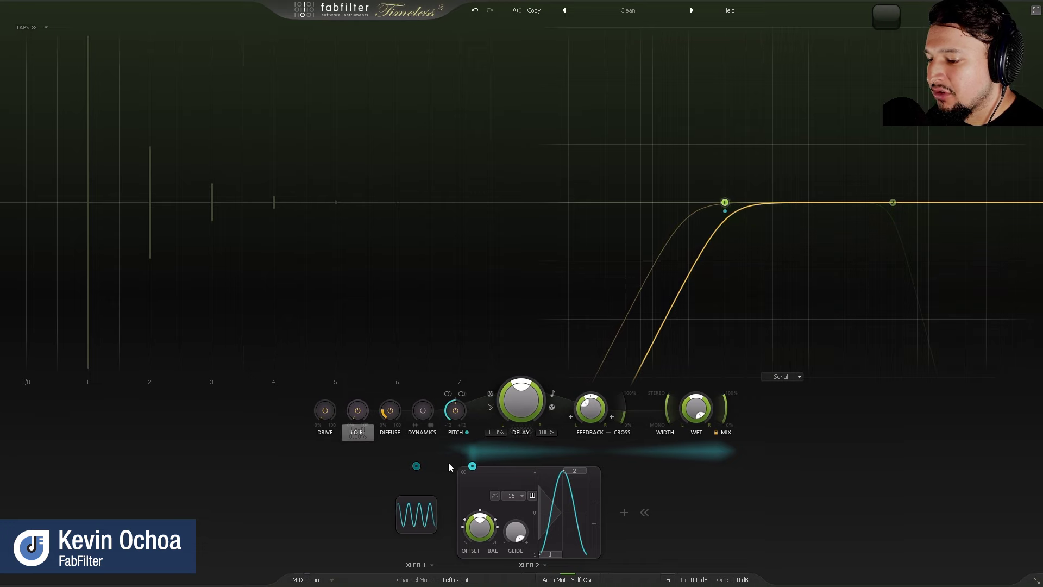
drag(472, 465, 440, 455)
drag(349, 416, 351, 413)
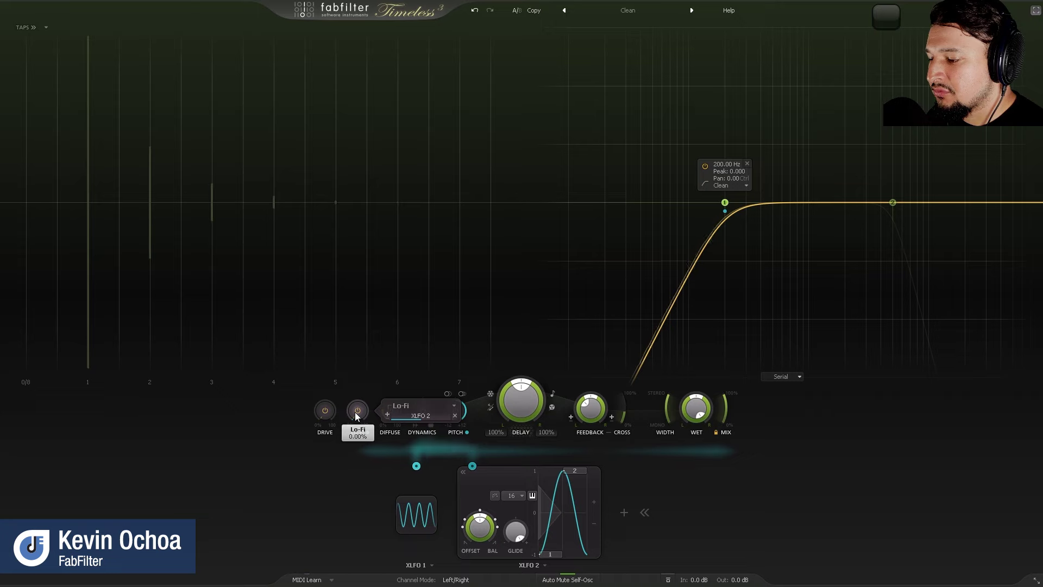
drag(436, 421, 438, 422)
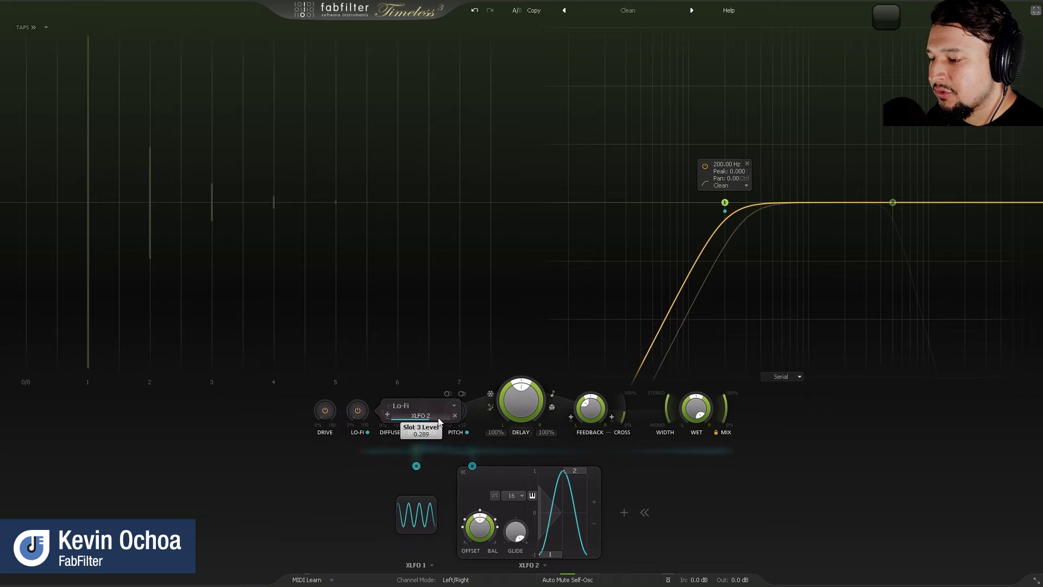
click(1035, 12)
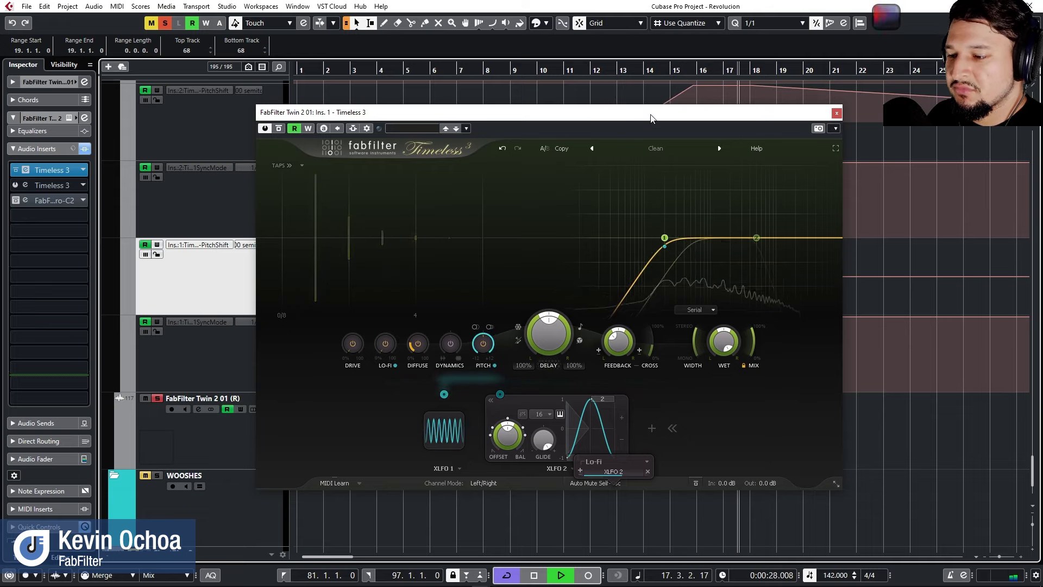
Play the riser to hear XLFO 2 modulating Lo-Fi and check the Lo-Fi amount.
drag(570, 71, 624, 85)
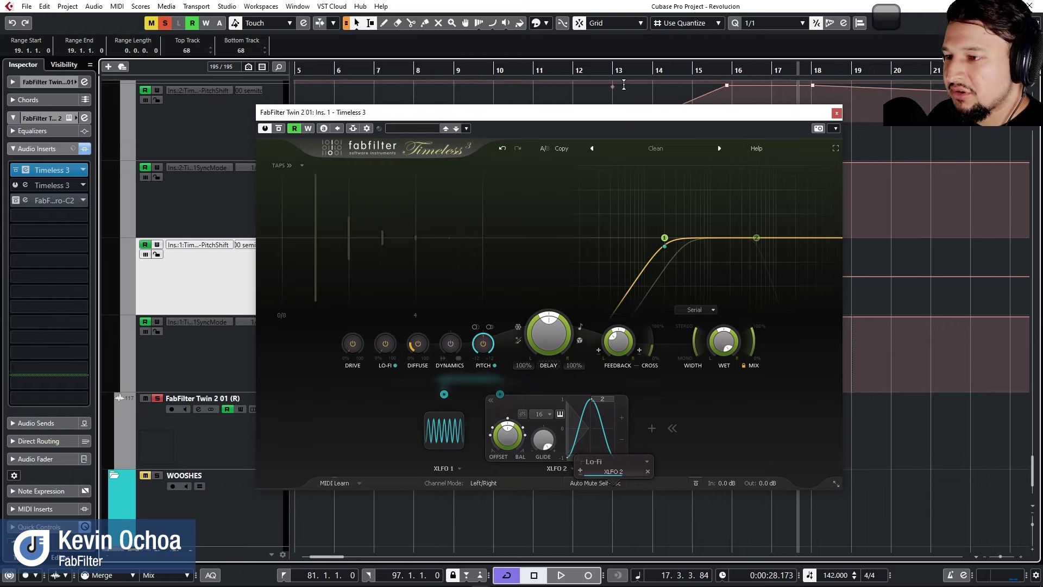
mouse_move(380, 340)
key(space)
mouse_move(380, 341)
mouse_down()
mouse_move(372, 296)
mouse_move(379, 326)
mouse_up()
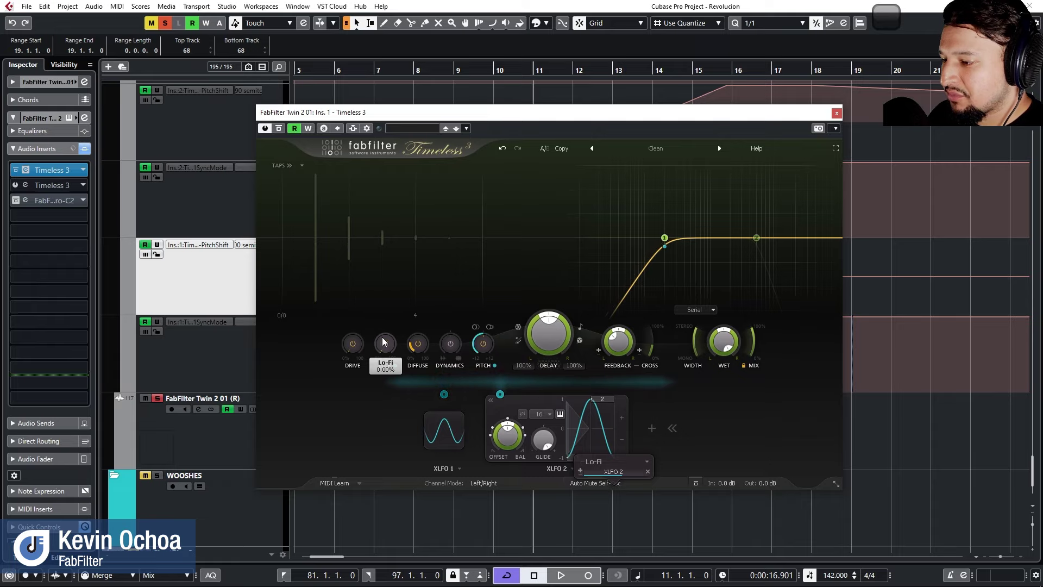
Review XLFO 2's Filter 1 Freq and Lo-Fi assignments and the pitch shifter's settings, and play the riser.
click(500, 394)
drag(511, 371, 560, 367)
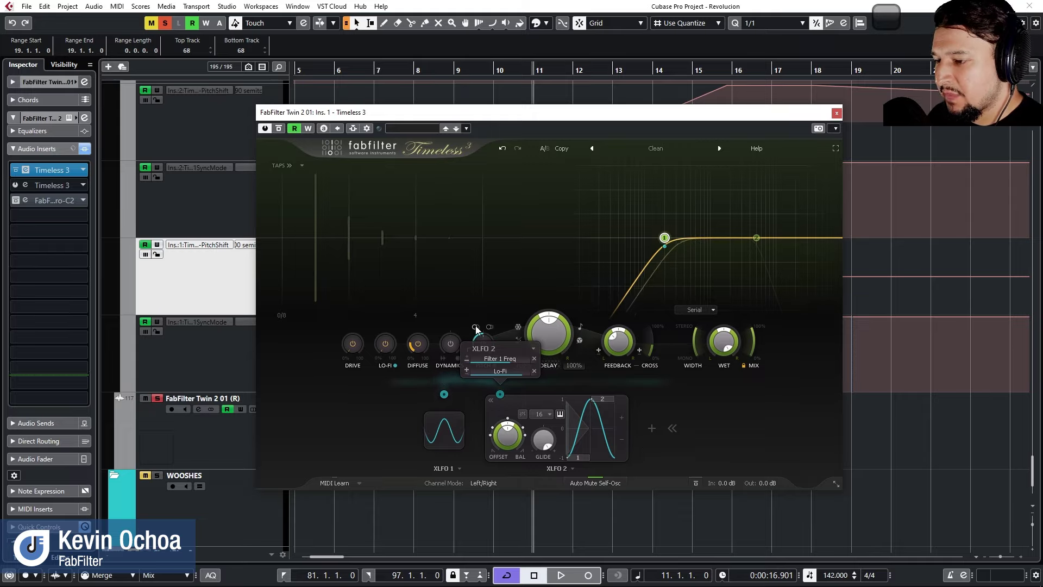
click(835, 147)
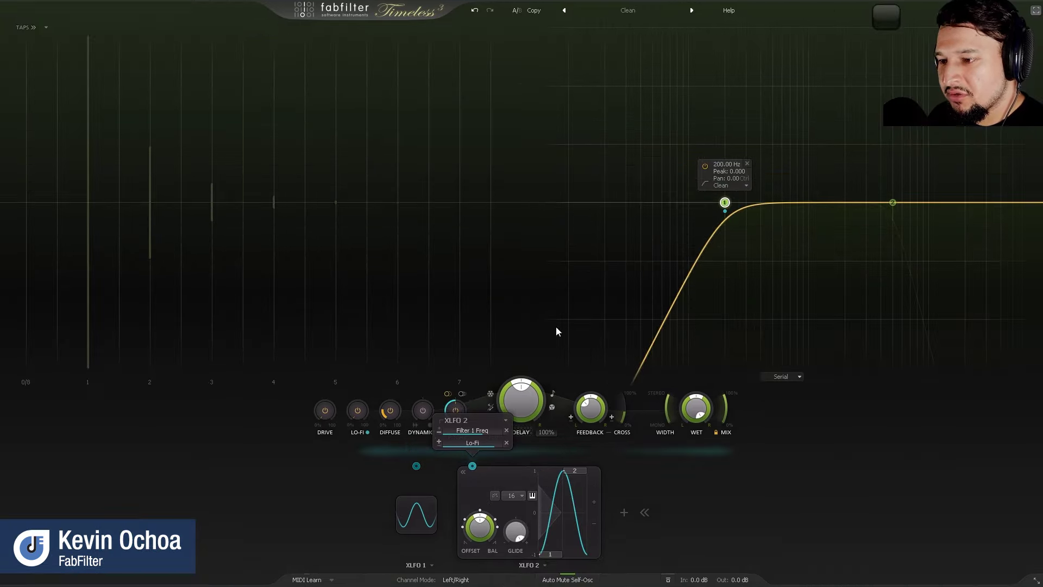
click(446, 394)
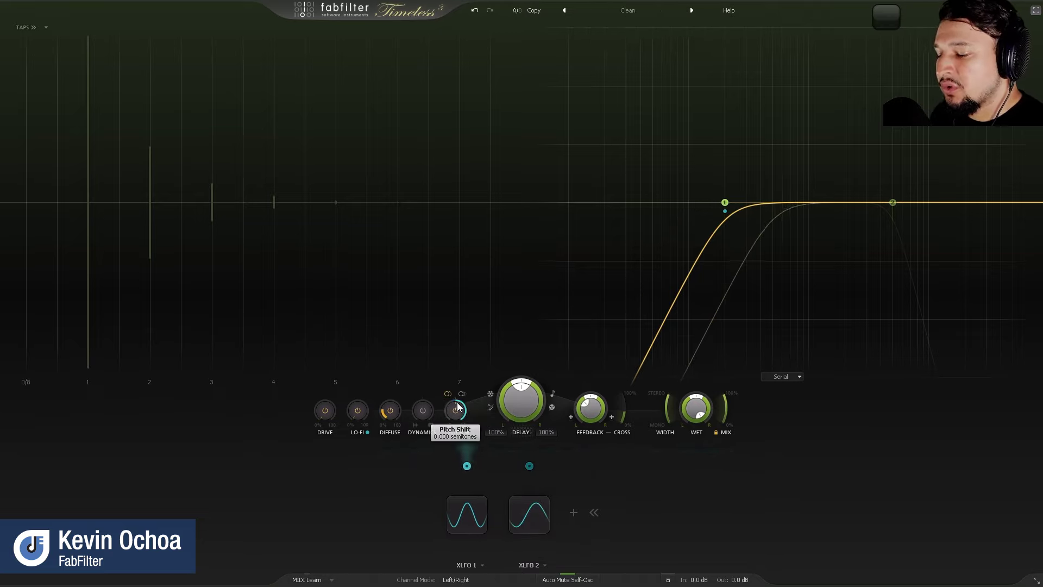
key(Escape)
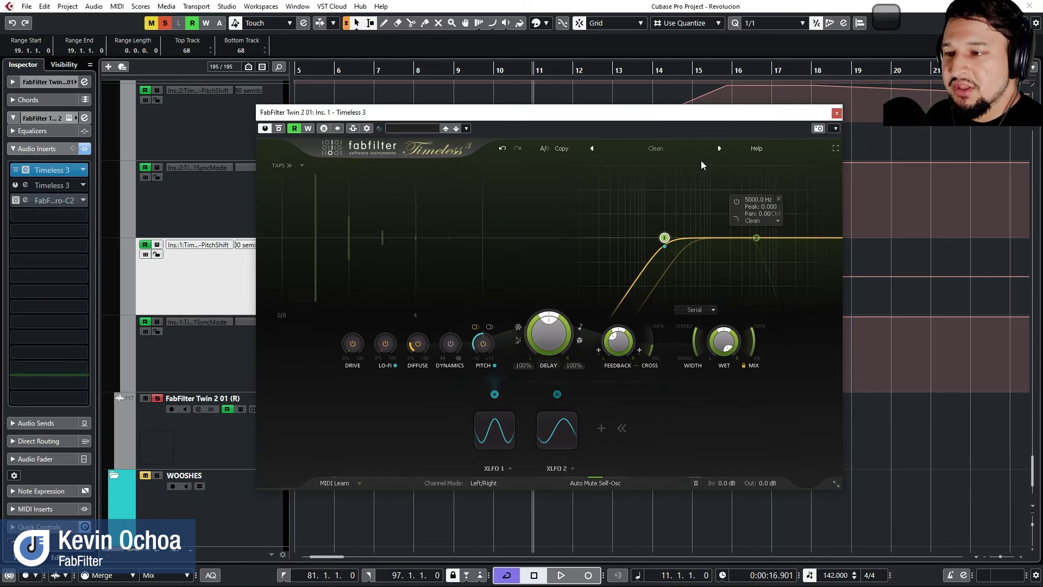
key(space)
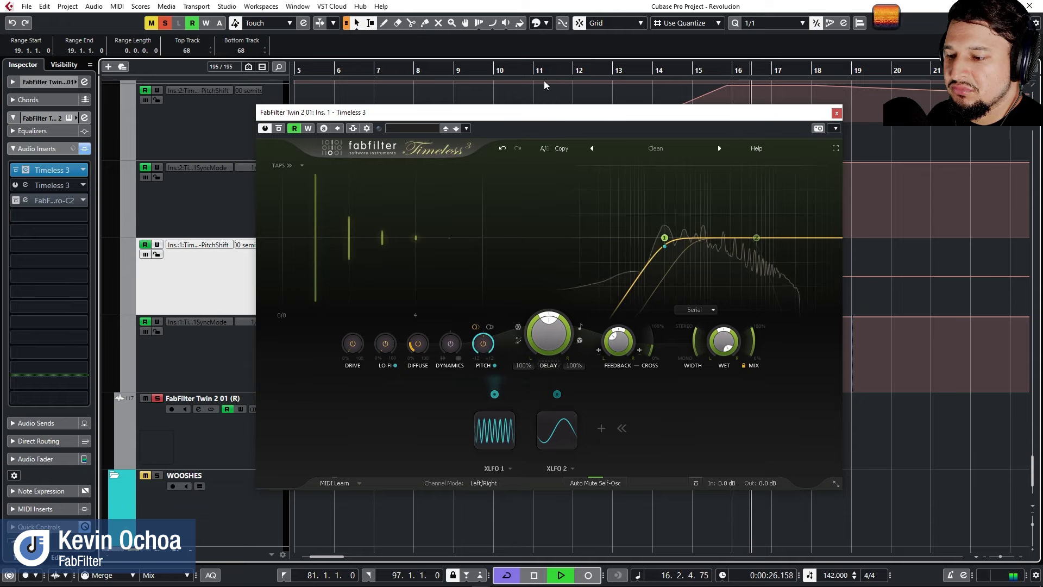
Copy the rising PitchShift automation curve from the insert 2 lane to the insert 1 PitchShift lane and set playback to bar 8.
click(836, 113)
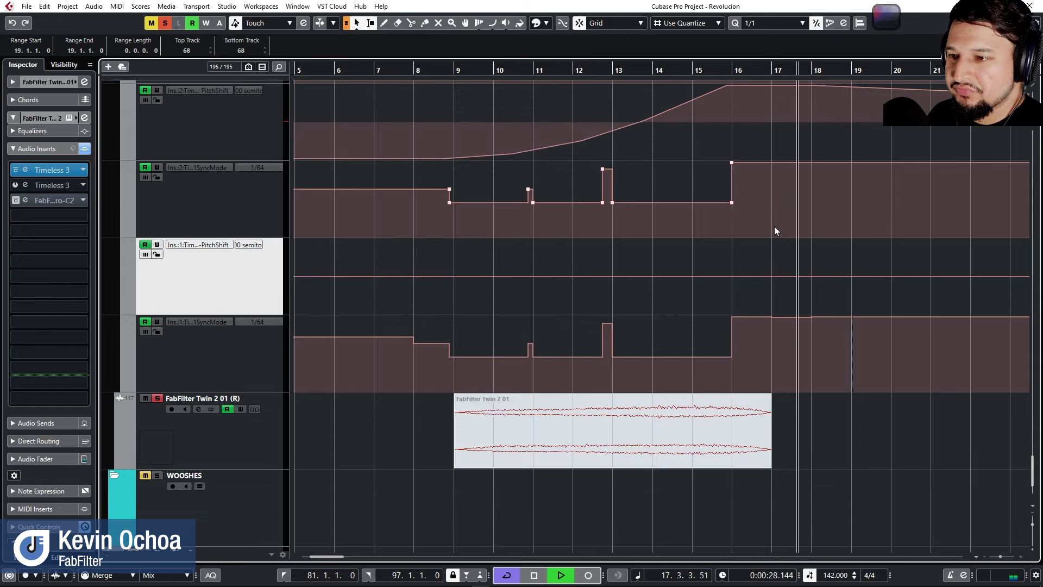
scroll(774, 226, up, 3)
scroll(774, 226, up, 5)
scroll(774, 226, down, 5)
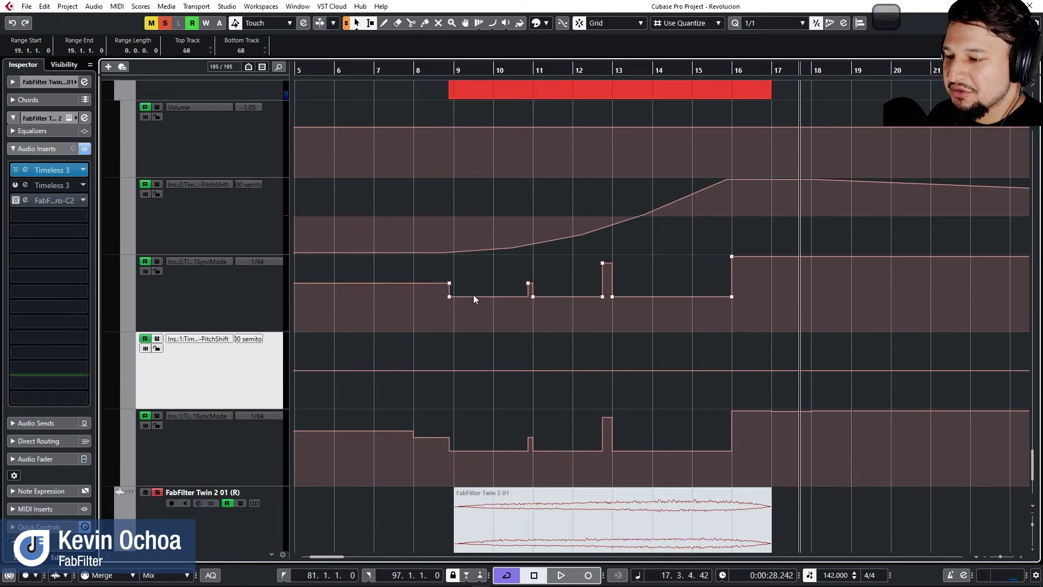
key(g)
key(g)
drag(677, 354, 461, 361)
key(ctrl+v)
click(405, 90)
click(407, 69)
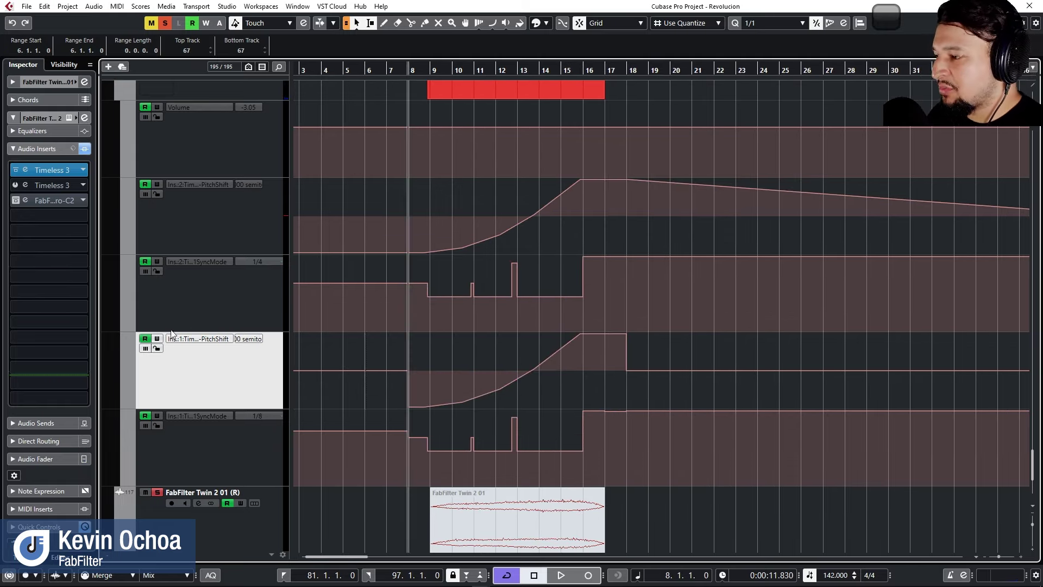
Reopen the Timeless 3 on insert 1 and set Drive to about 28% and Dynamics to about 0.25.
click(63, 170)
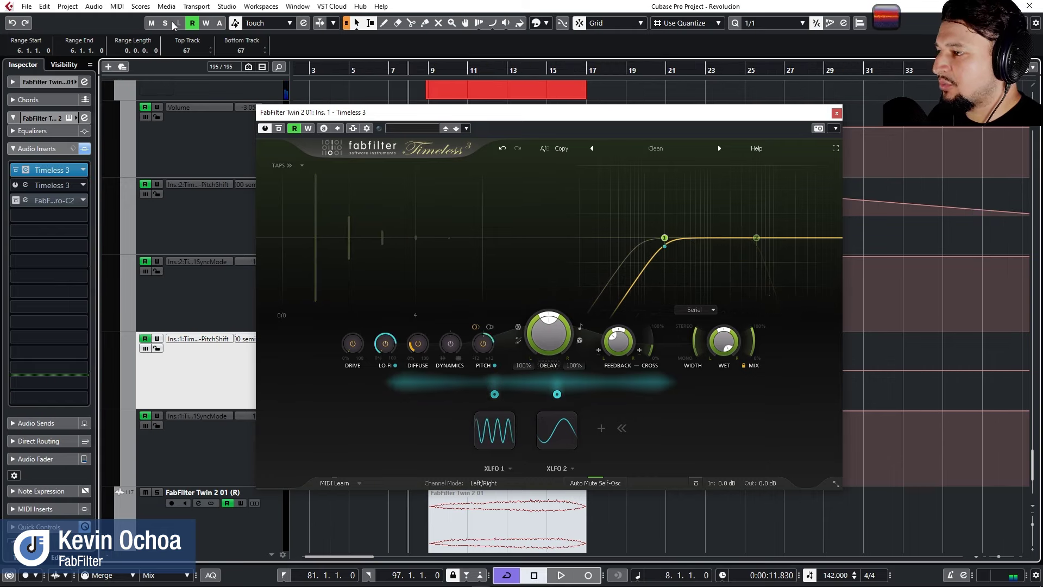
scroll(170, 136, up, 5)
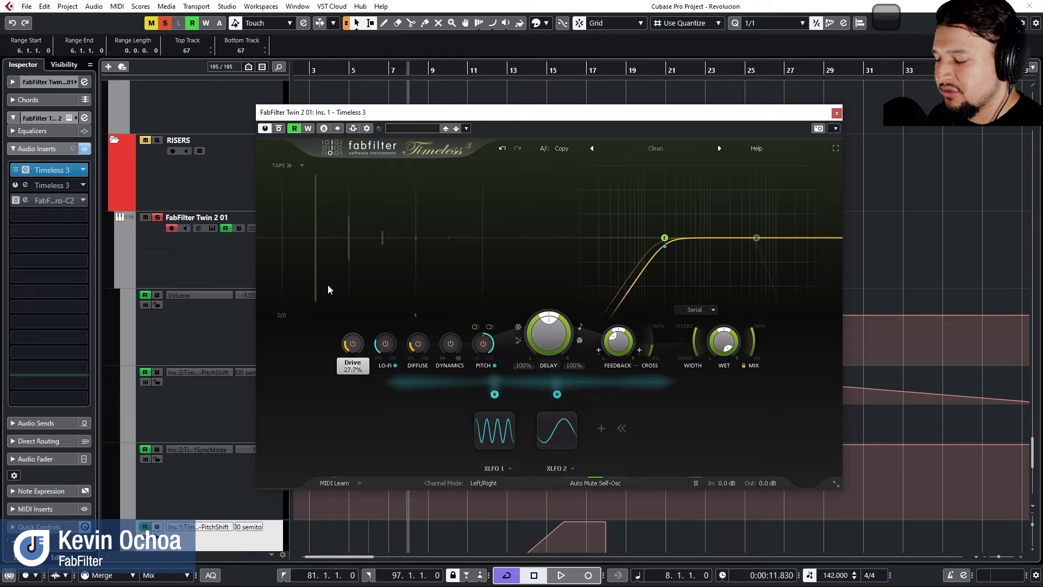
drag(452, 345, 440, 291)
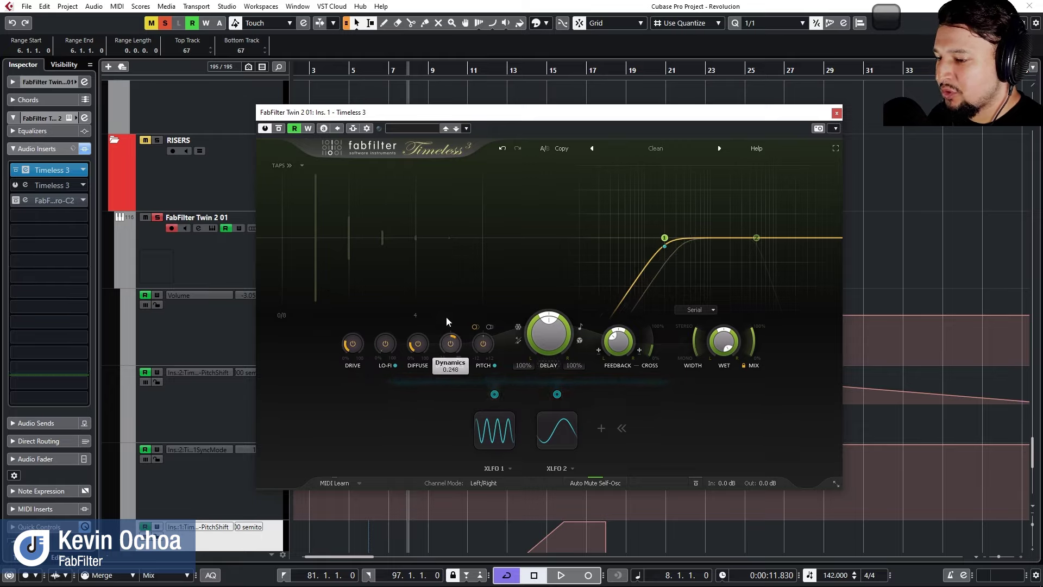
Add an envelope follower as a modulation source and check its Normal Input and Side Chain options.
click(601, 428)
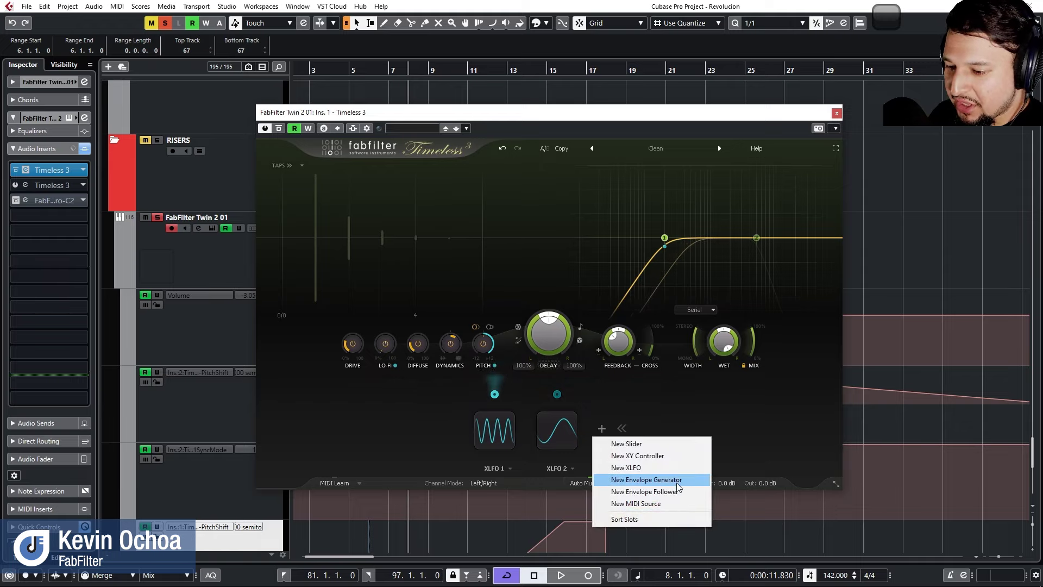
click(677, 491)
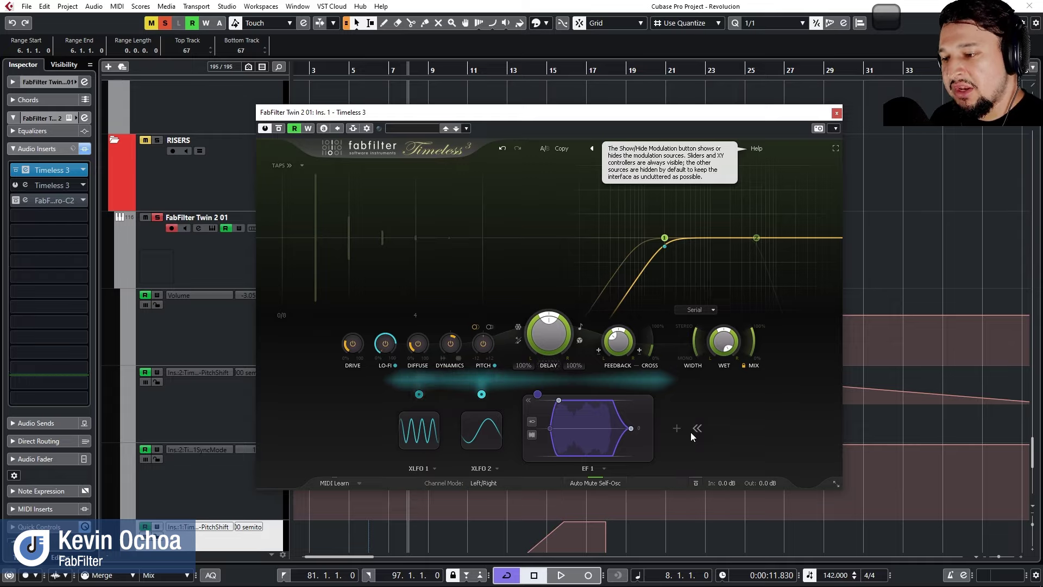
click(532, 422)
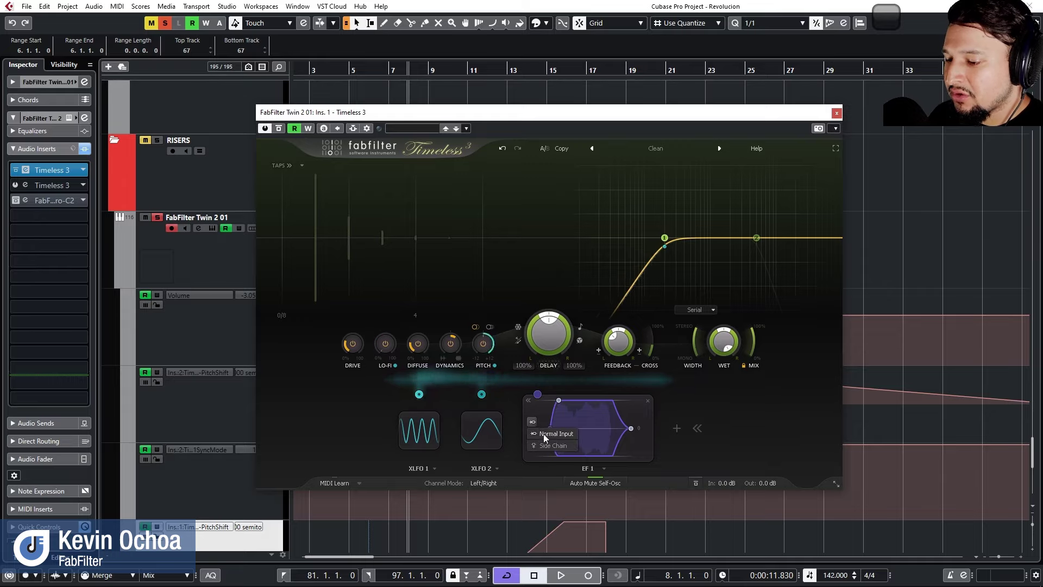
click(559, 447)
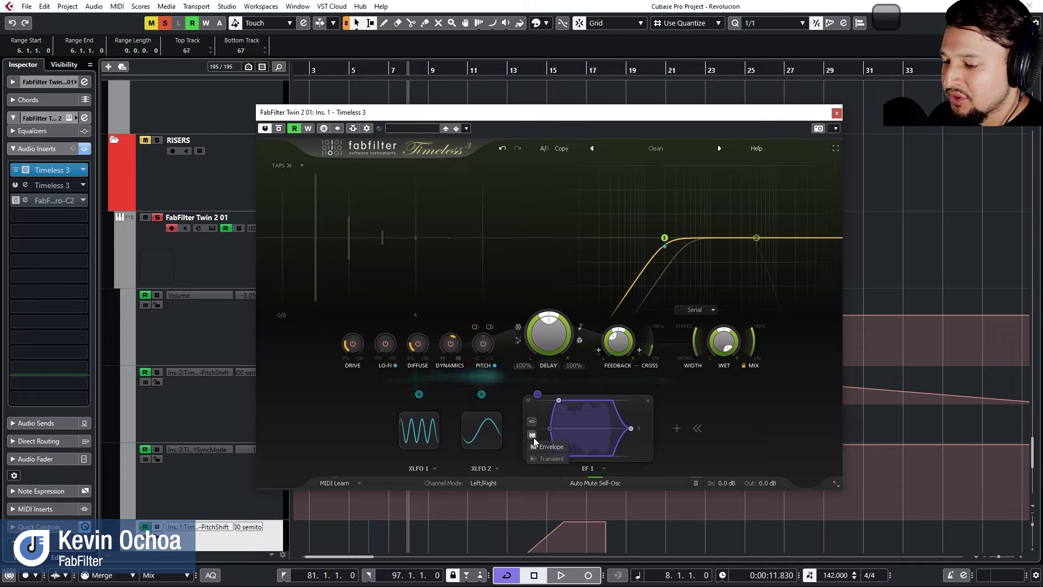
Try the Transient mode on the envelope follower and return it to Envelope mode.
click(533, 437)
click(549, 446)
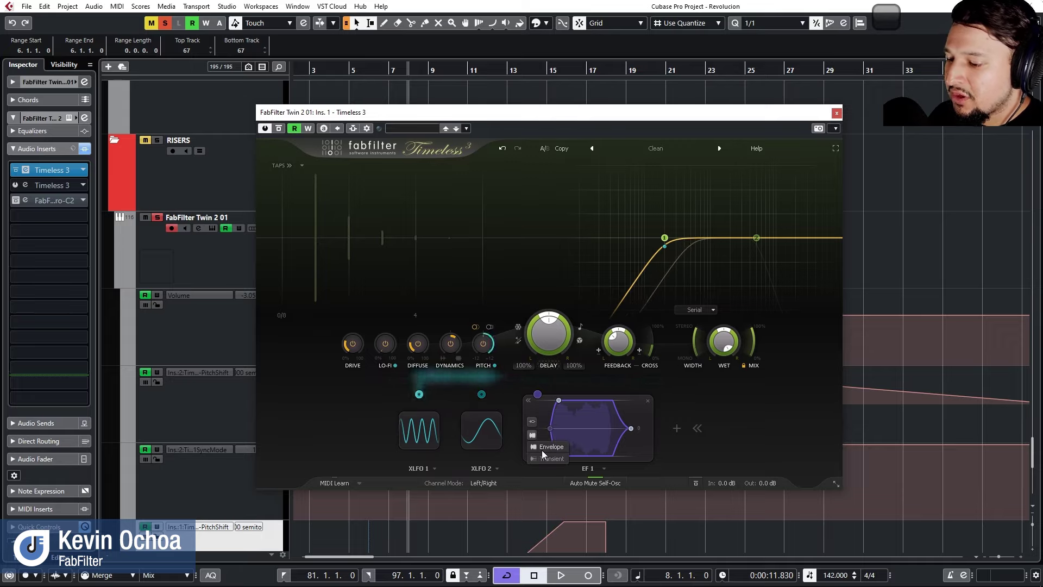
click(552, 458)
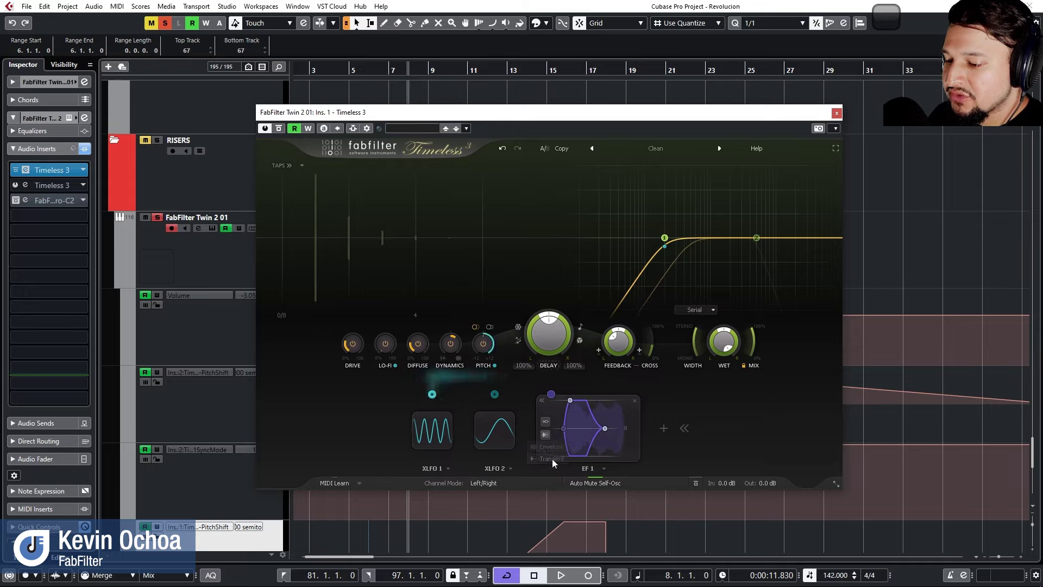
click(546, 434)
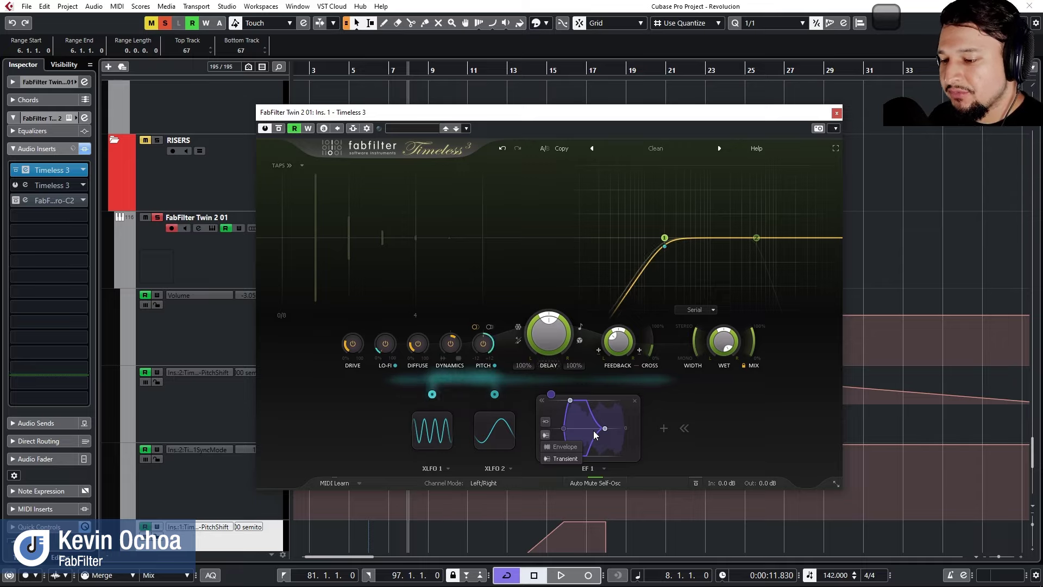
click(562, 446)
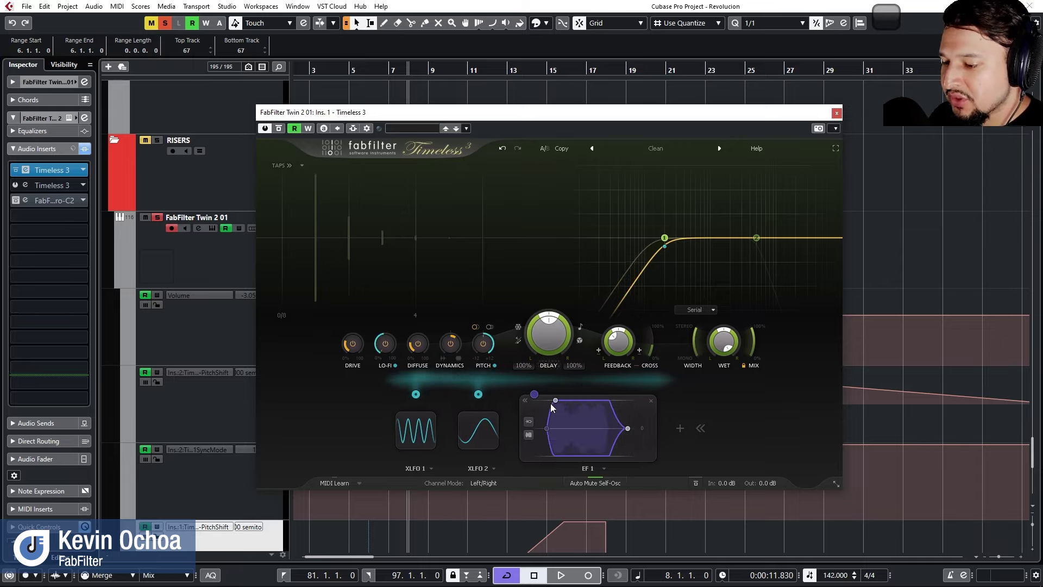
Lengthen the attack of envelope follower EF 1 and lower the plug-in's output level to -36 dB.
drag(579, 400, 532, 395)
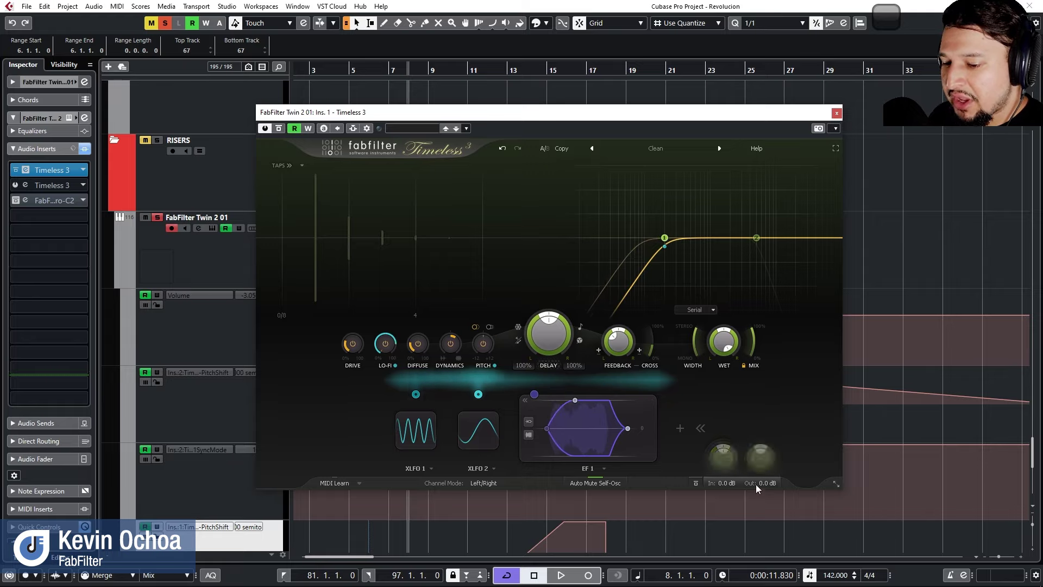
drag(760, 458, 727, 531)
Assign envelope follower EF 1 to the output level through three modulation slots.
drag(534, 394, 719, 466)
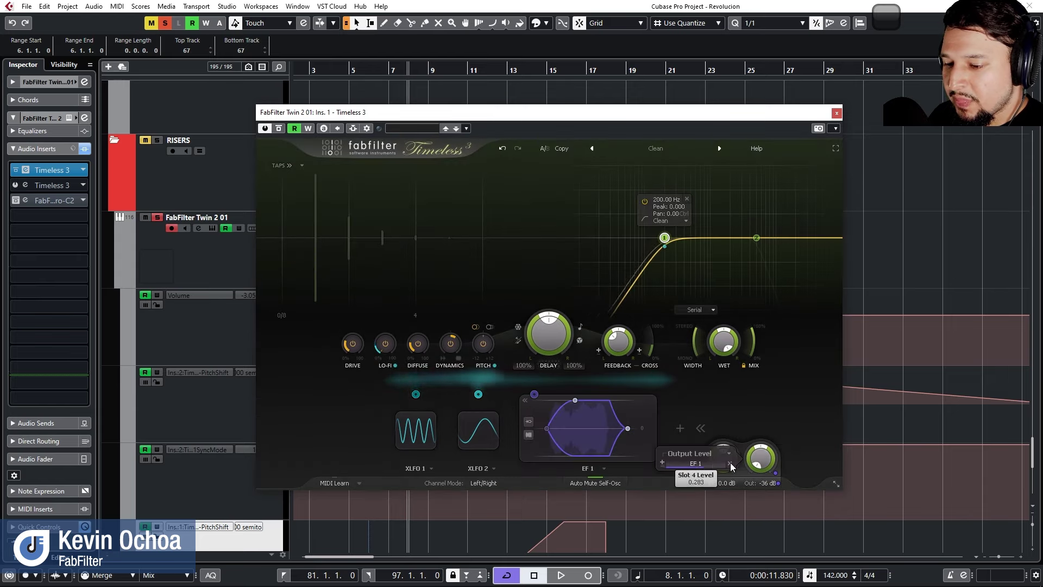
click(730, 463)
drag(534, 394, 761, 458)
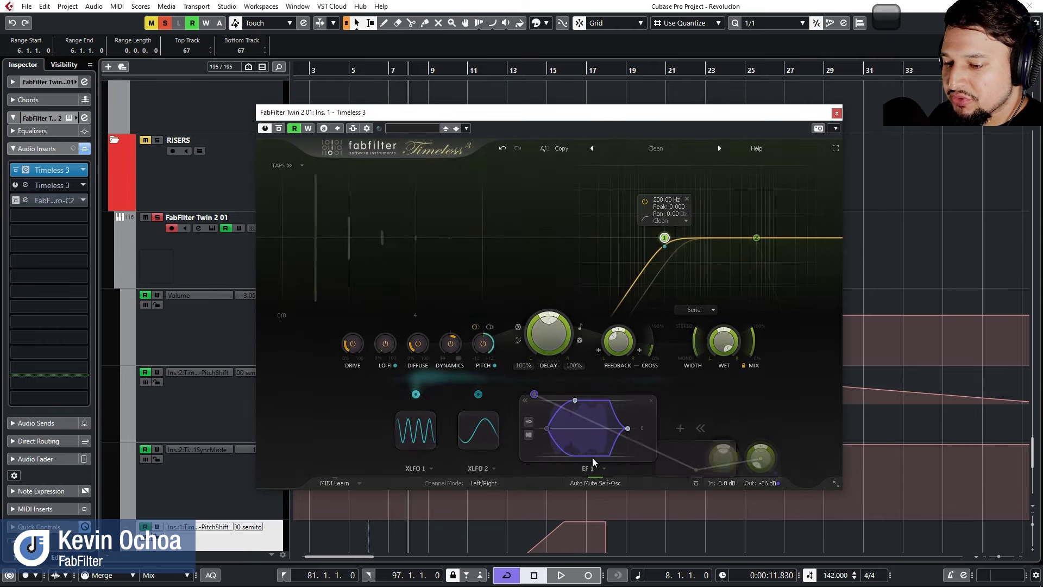
drag(534, 394, 760, 459)
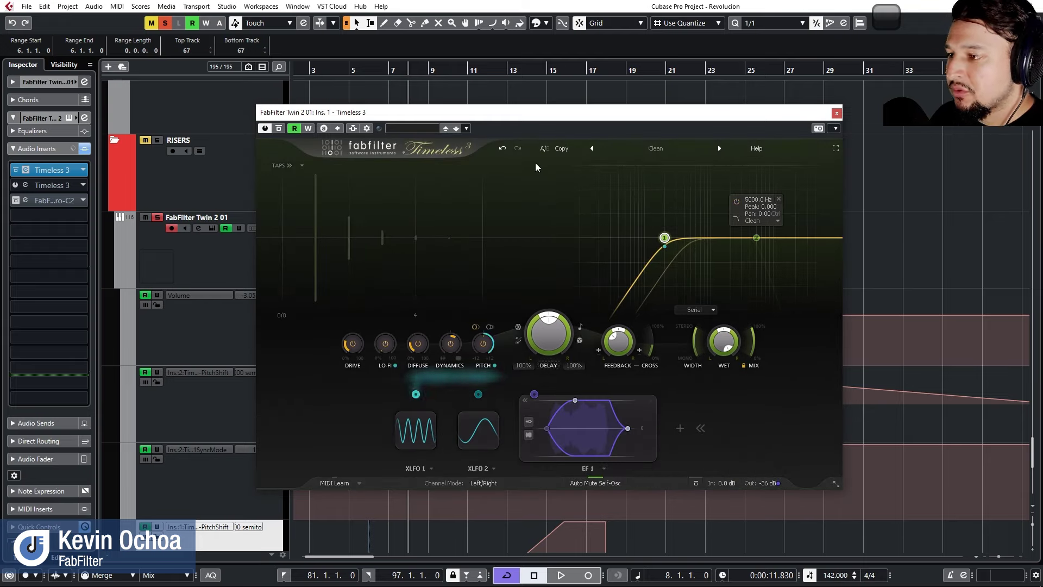
Play the riser with the envelope follower driving the output level and examine the three EF 1 slots.
key(space)
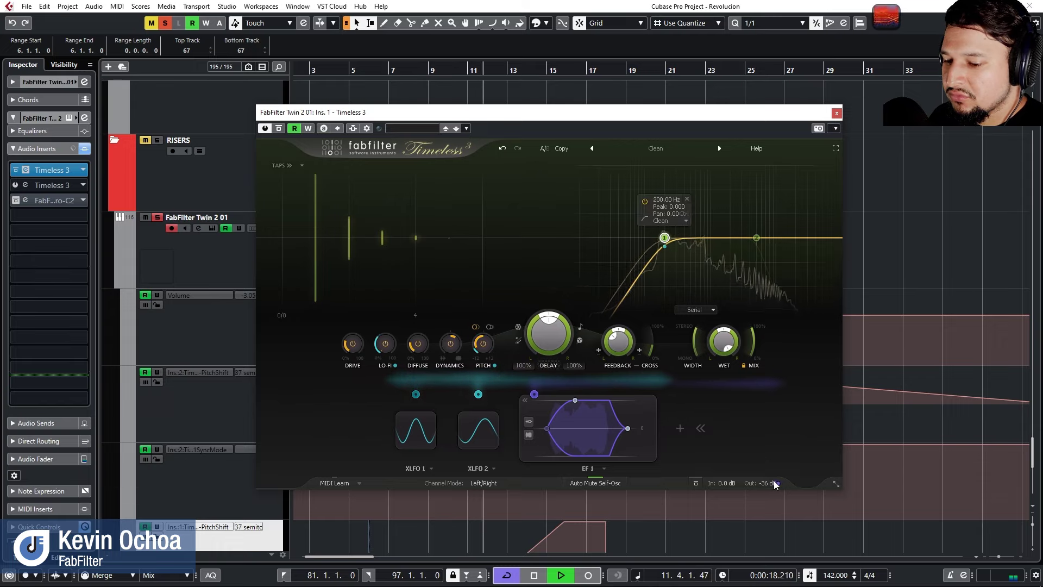
mouse_move(764, 483)
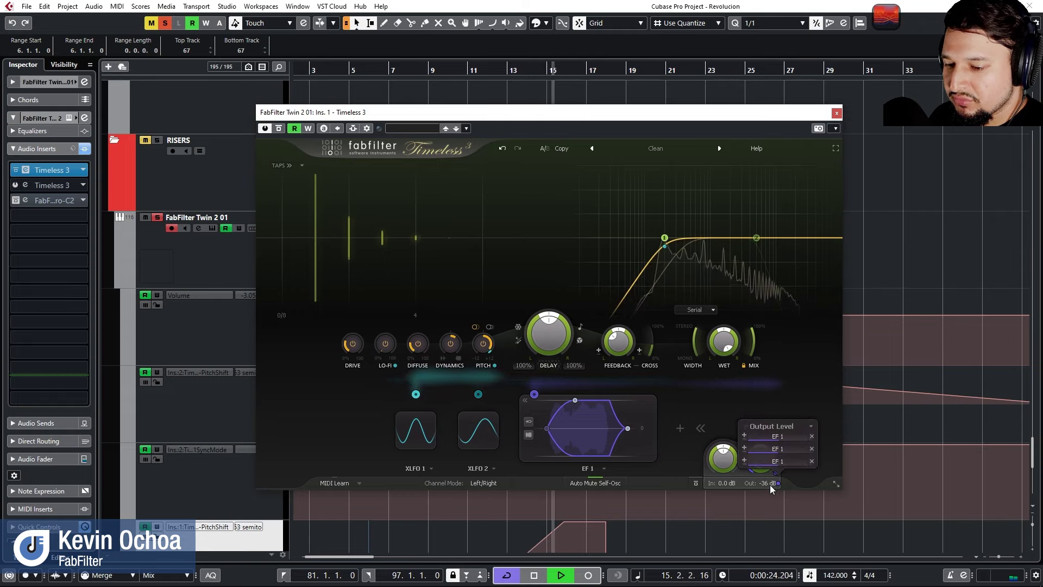
mouse_move(786, 460)
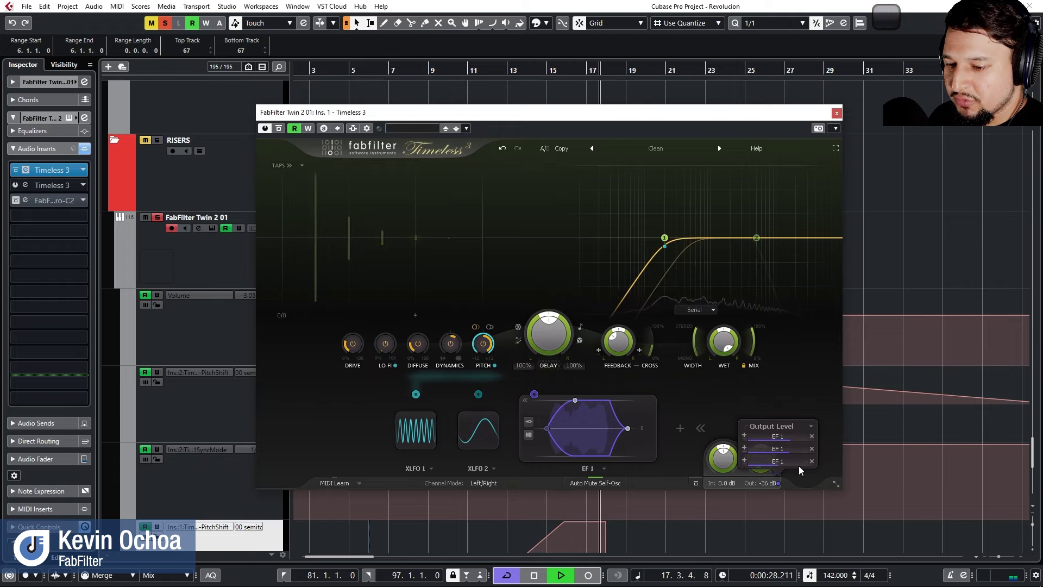
click(429, 71)
mouse_move(781, 201)
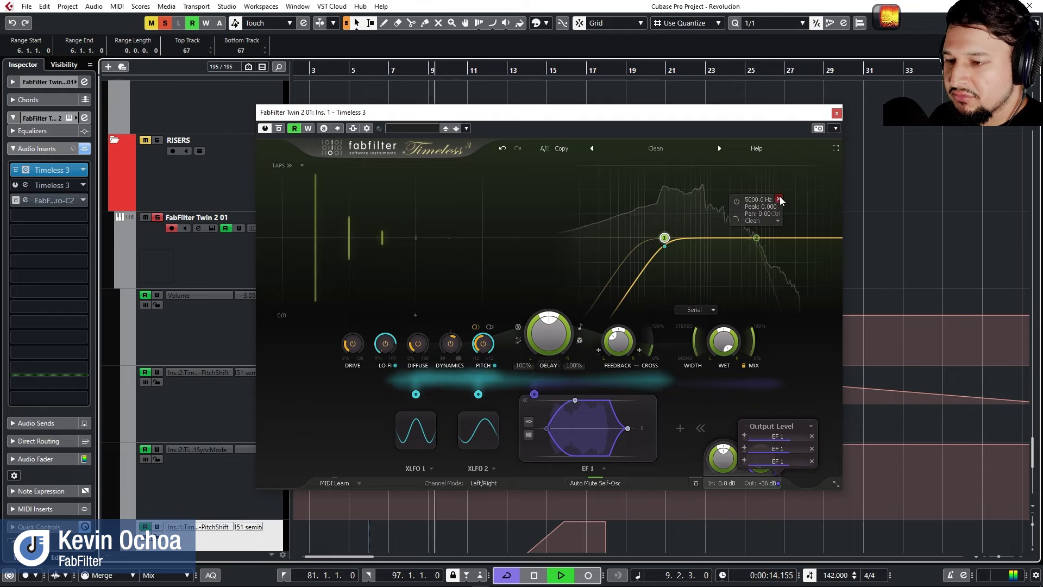
Raise the attack of envelope follower EF 1 to 1 second and return playback to bar 9.
mouse_move(782, 457)
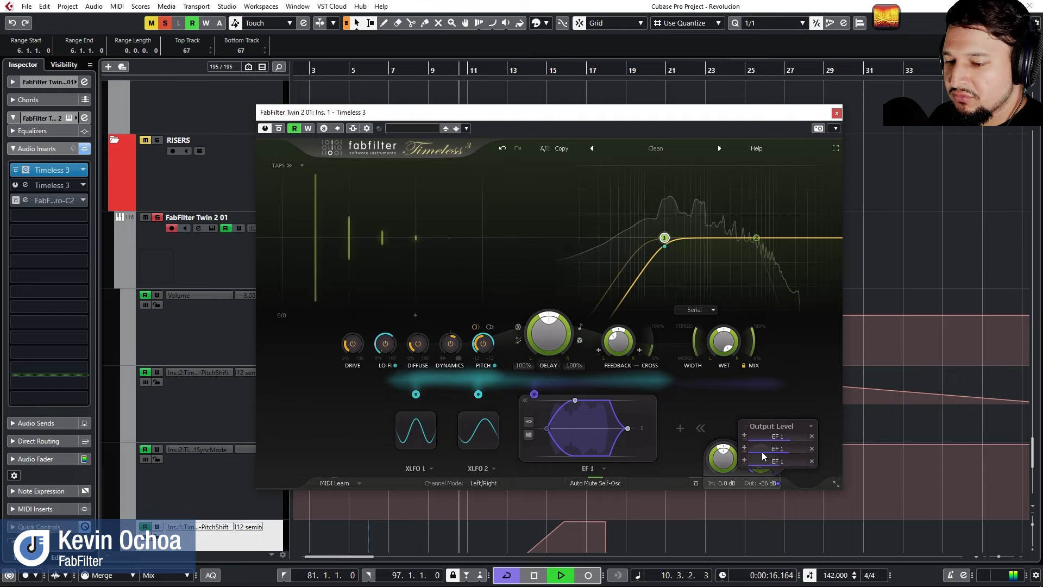
mouse_move(575, 402)
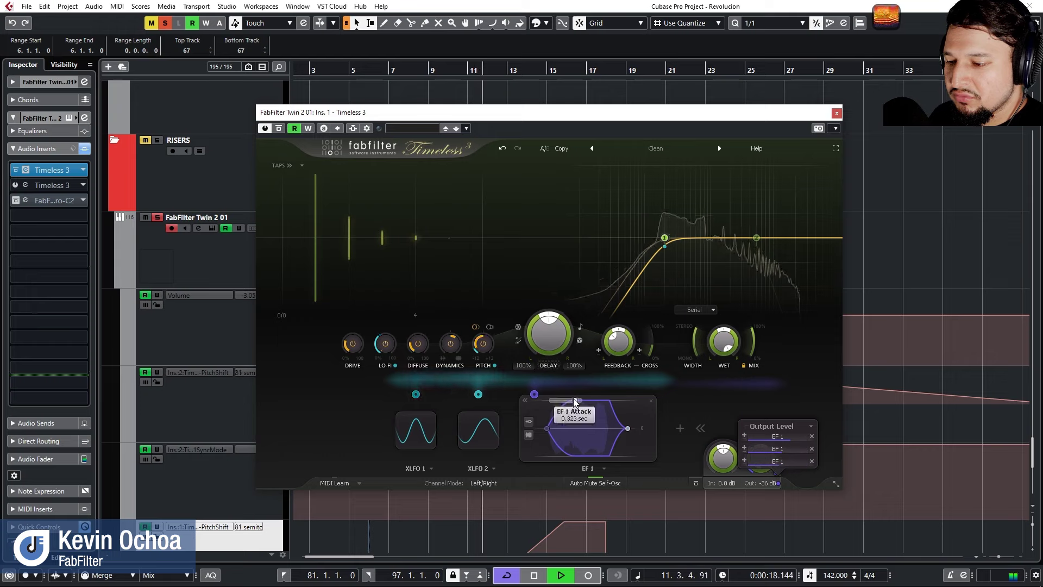
drag(575, 402, 596, 398)
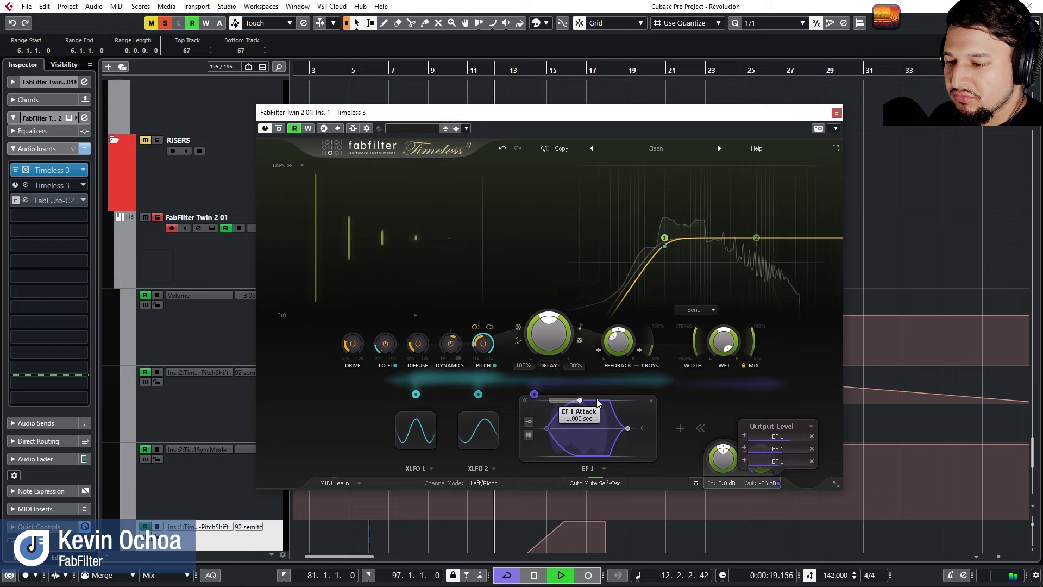
click(430, 71)
key(space)
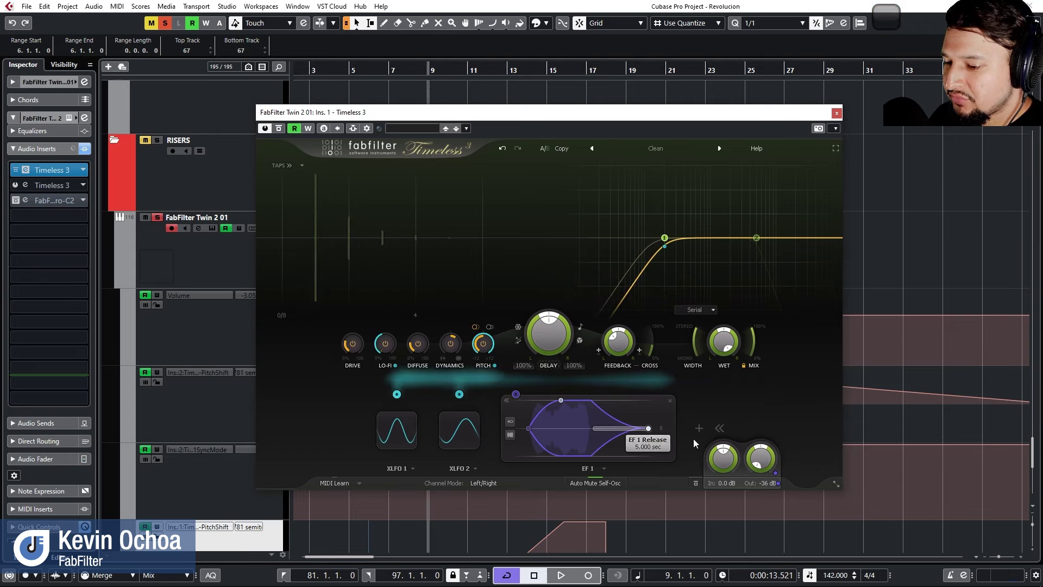
Play the riser, shorten the release of EF 1 slightly, and examine the output level's modulation slots.
key(space)
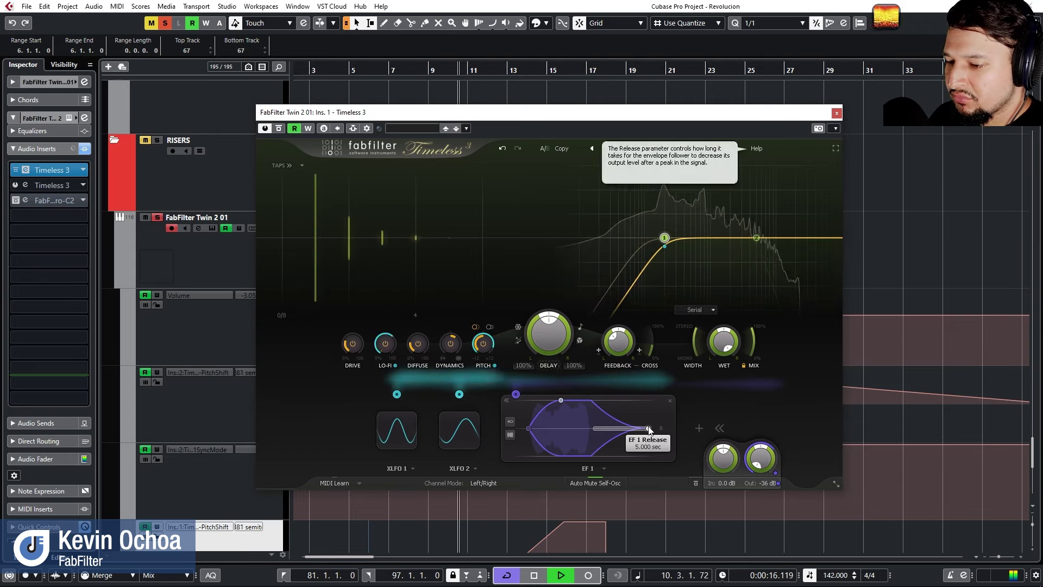
drag(648, 428, 641, 428)
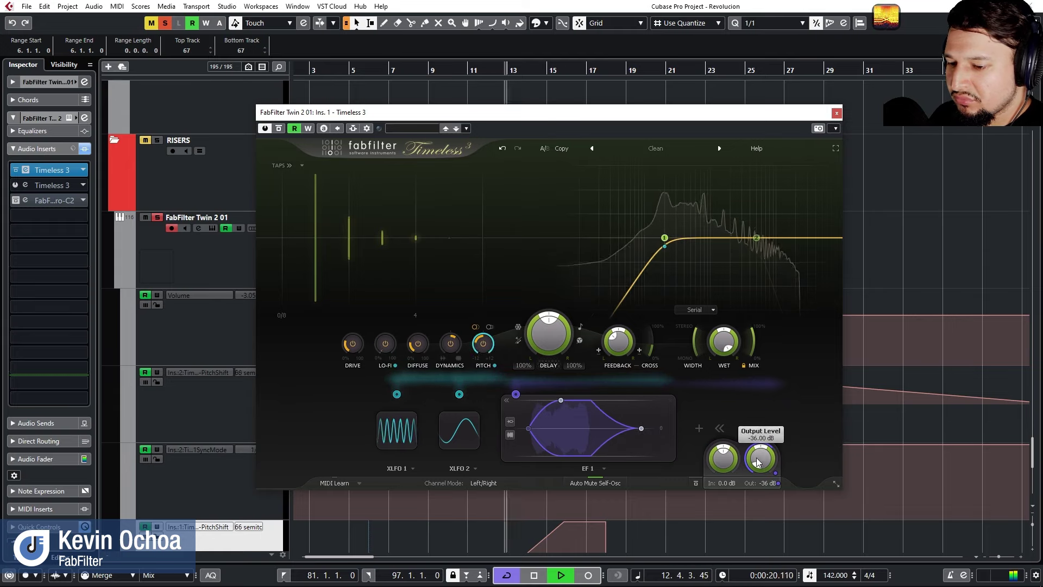
mouse_move(563, 403)
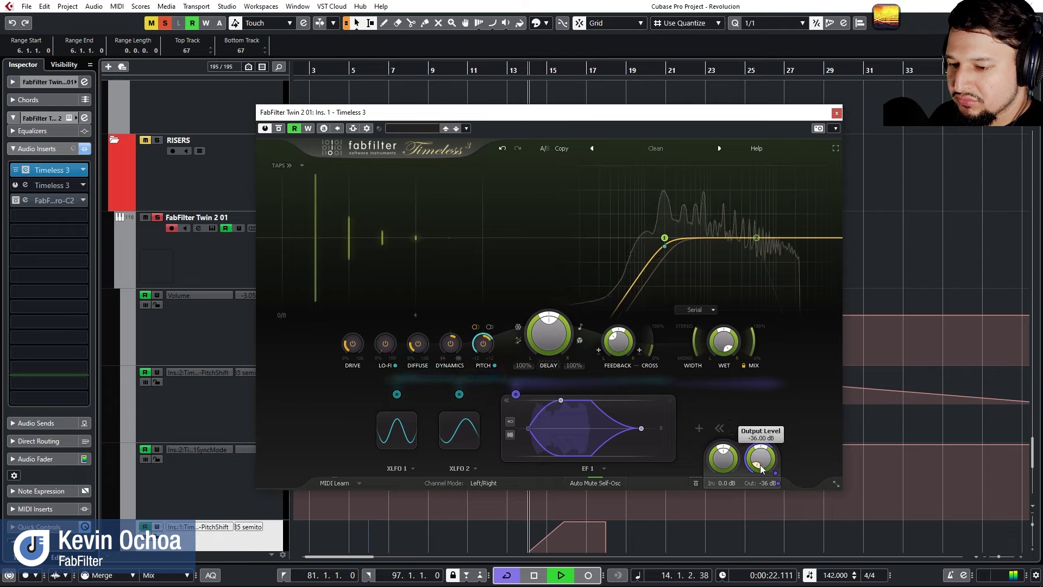
mouse_move(759, 458)
mouse_move(697, 481)
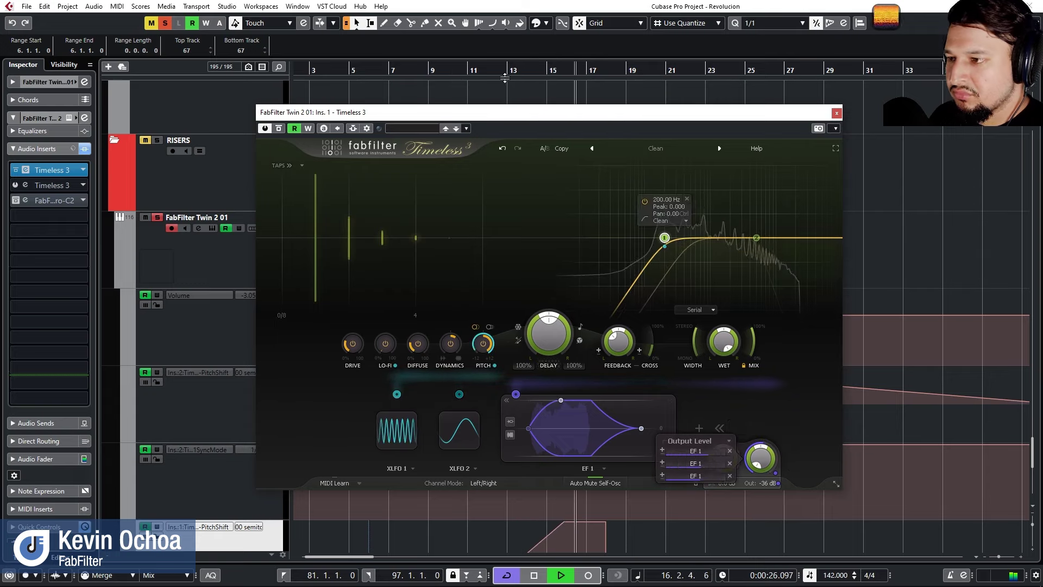
Replay the riser from bar 9 to hear the new envelope follower settings, and stop playback.
click(427, 74)
key(space)
mouse_move(628, 213)
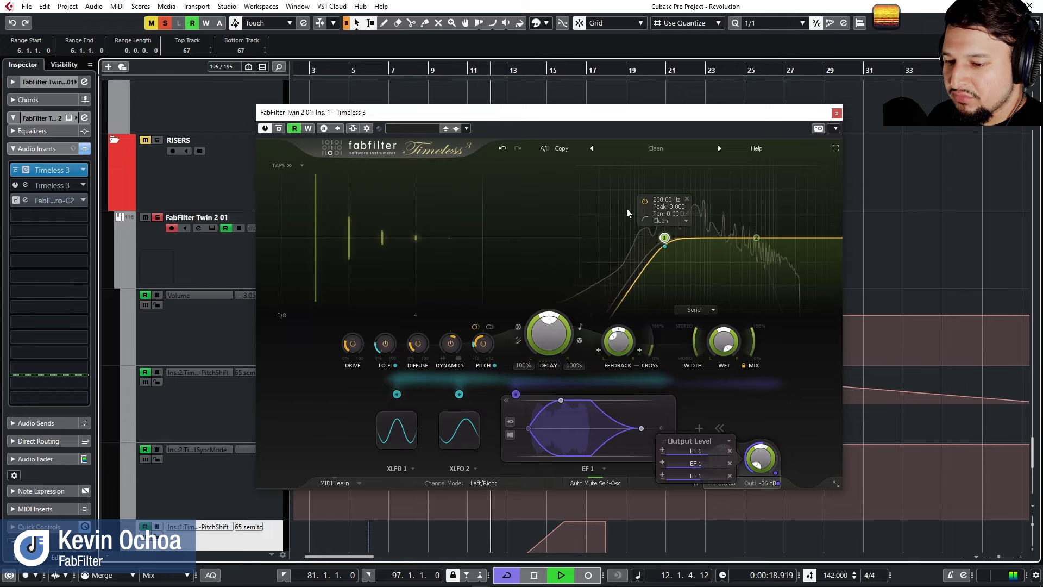
key(space)
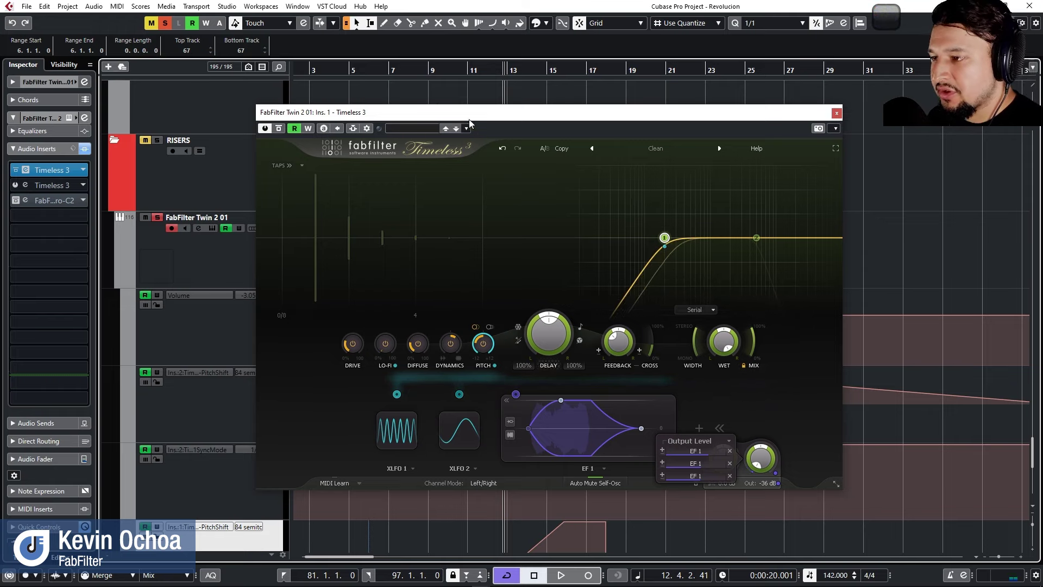
Turn off solo on the FabFilter Twin 2 01 track and reposition the Timeless 3 window over the project.
click(16, 83)
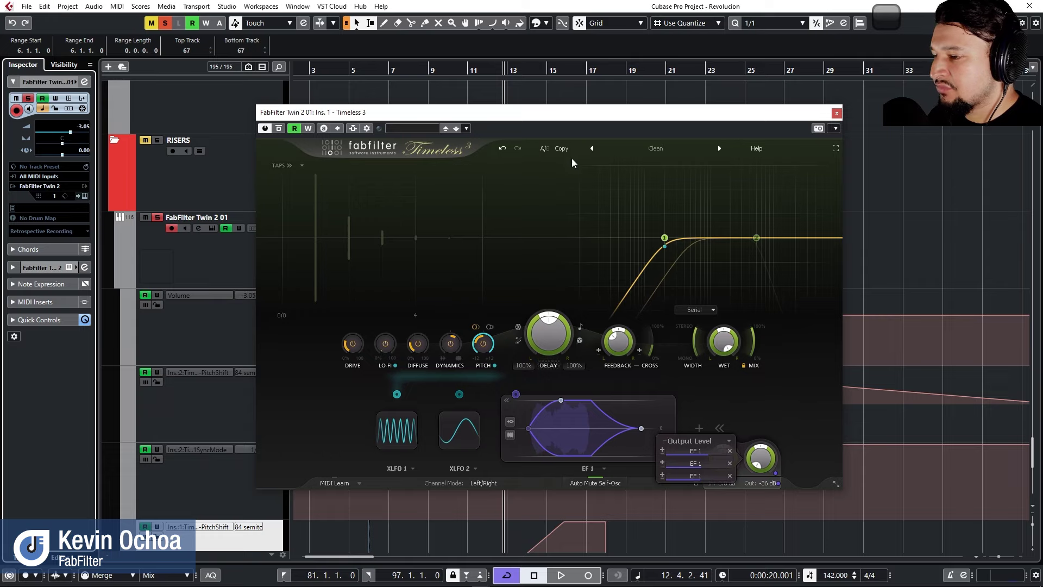
drag(566, 121, 535, 79)
scroll(523, 331, down, 5)
scroll(523, 332, up, 3)
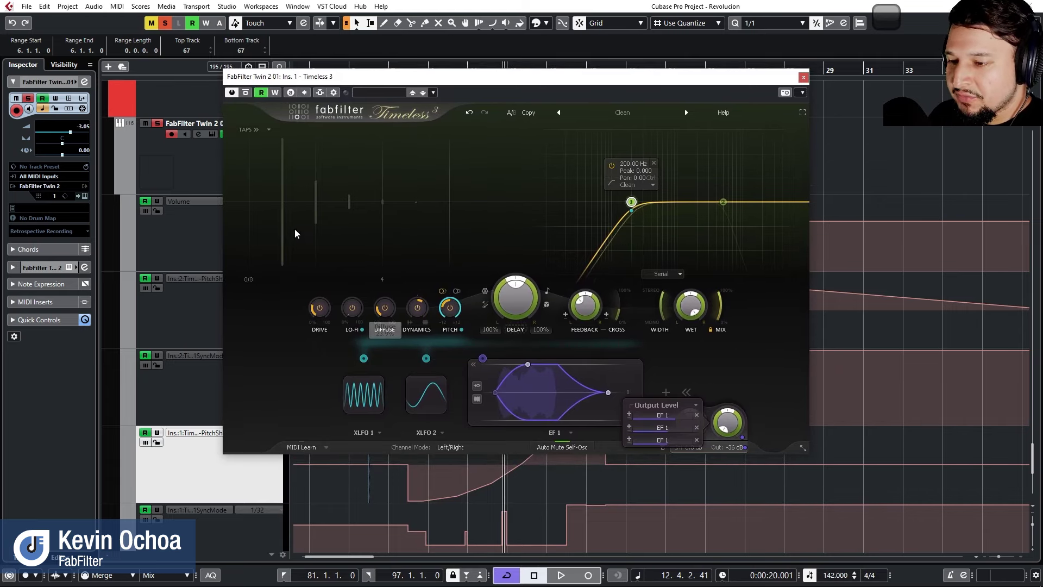
drag(432, 77, 433, 177)
key(space)
click(157, 124)
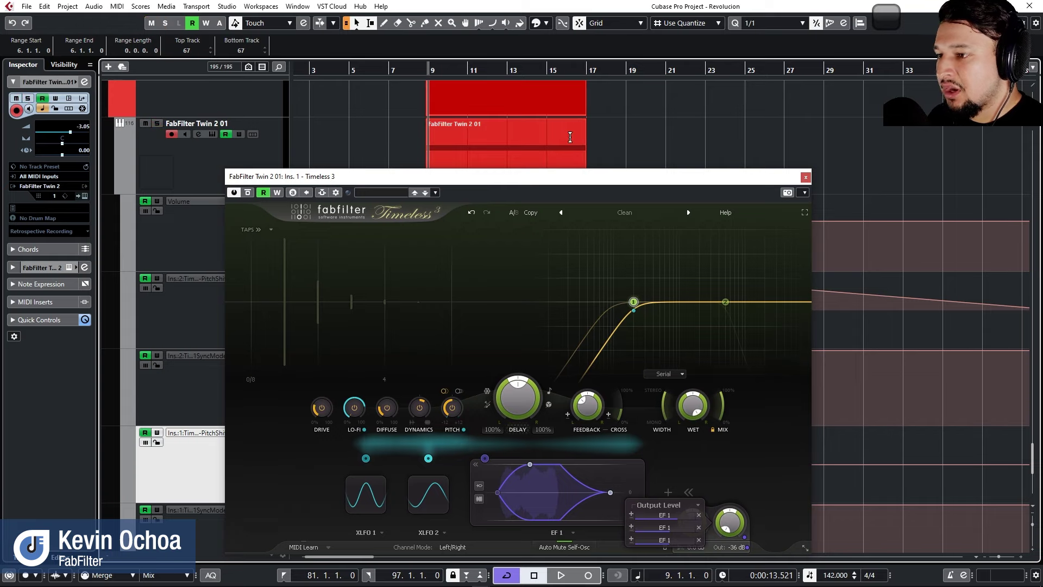
drag(554, 177, 515, 103)
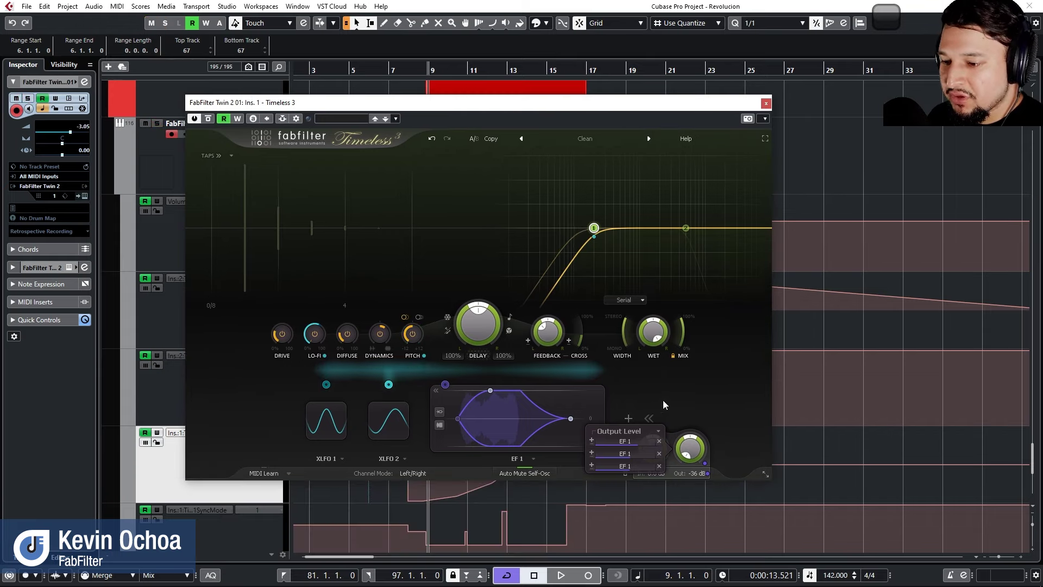
Examine the available new modulation source types and the modulation targets assigned to XLFO 1 and XLFO 2.
click(649, 418)
click(562, 418)
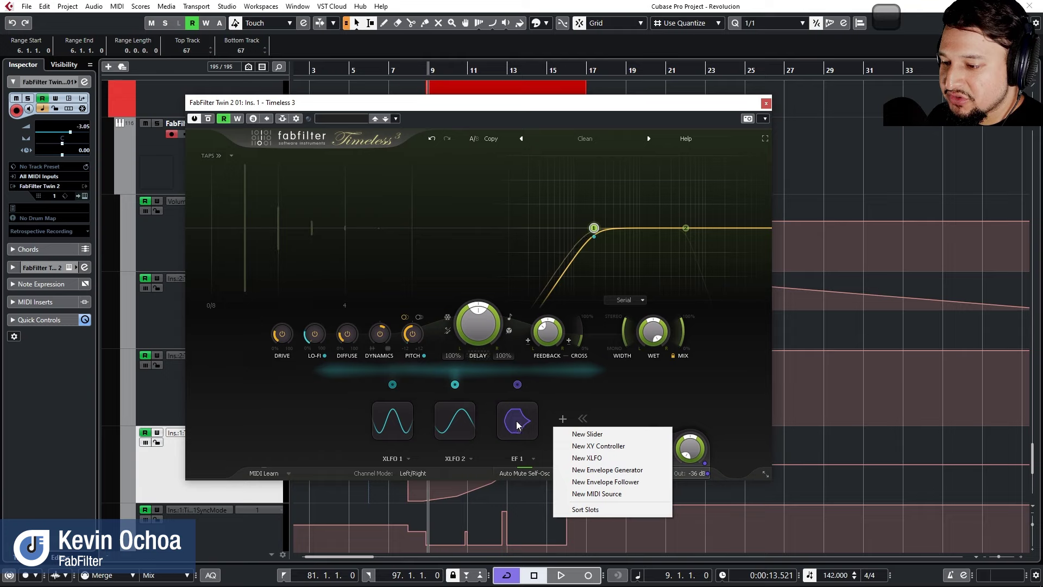
click(455, 426)
click(367, 422)
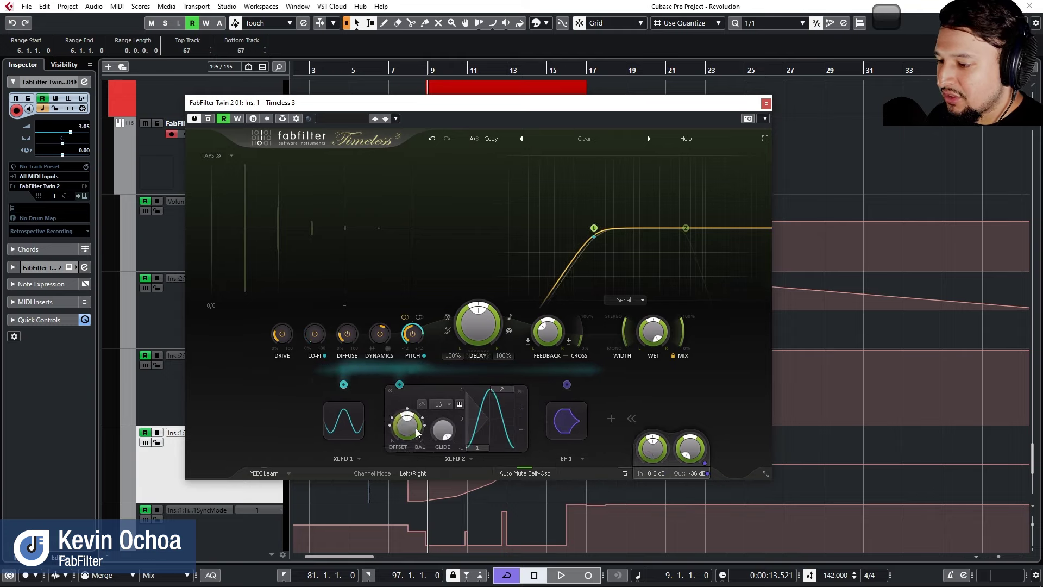
mouse_move(350, 416)
mouse_move(337, 388)
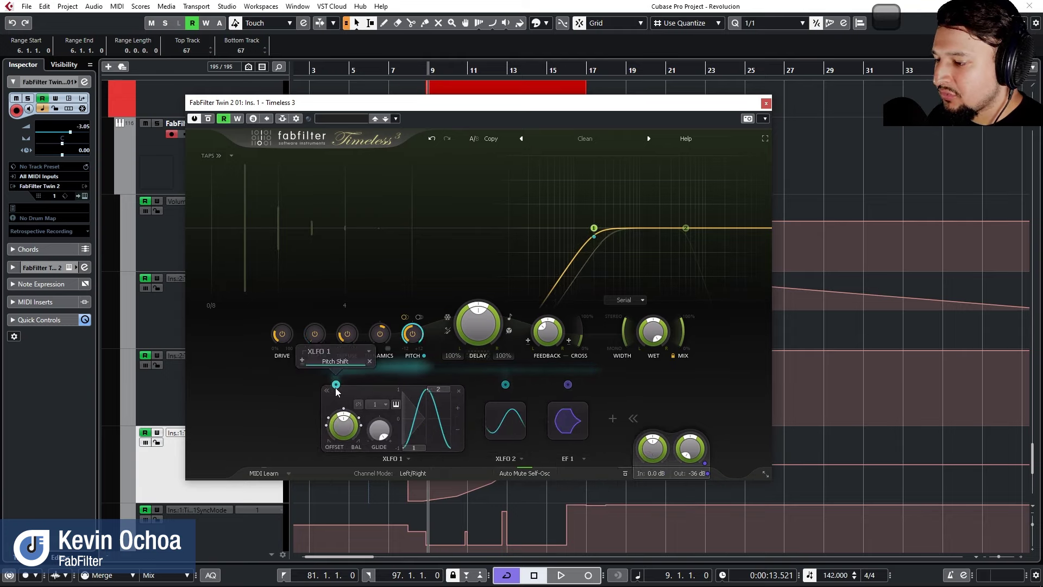
mouse_move(490, 401)
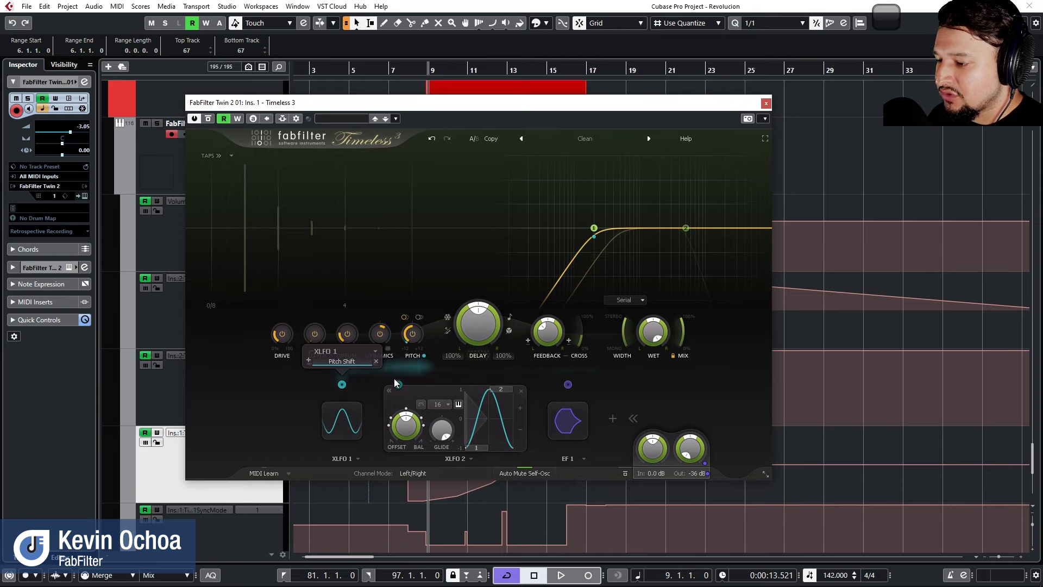
mouse_move(401, 387)
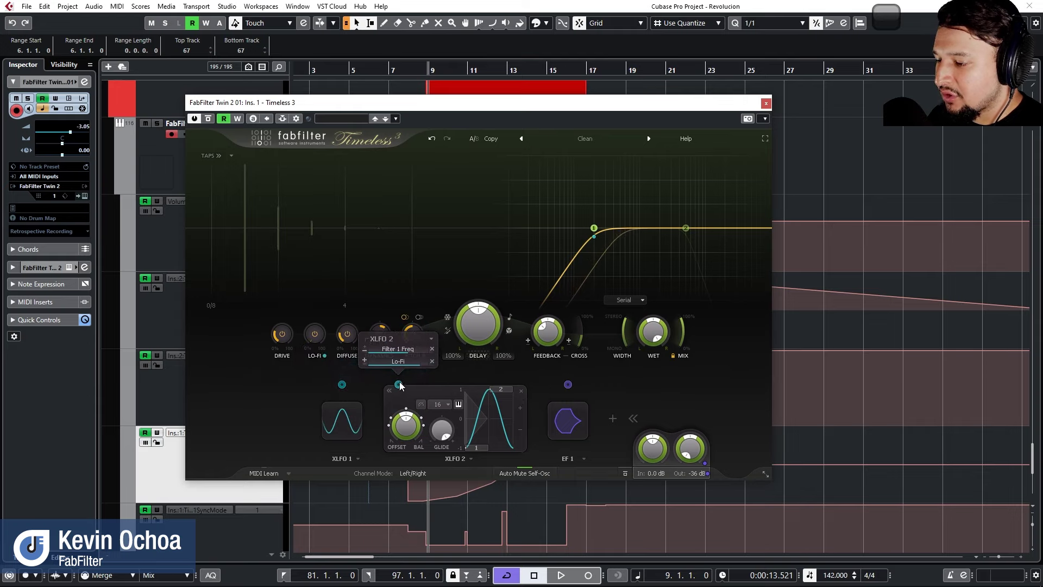
Assign XLFO 2 to modulate the level of XLFO 1's Pitch Shift slot and play the result.
drag(399, 385, 342, 369)
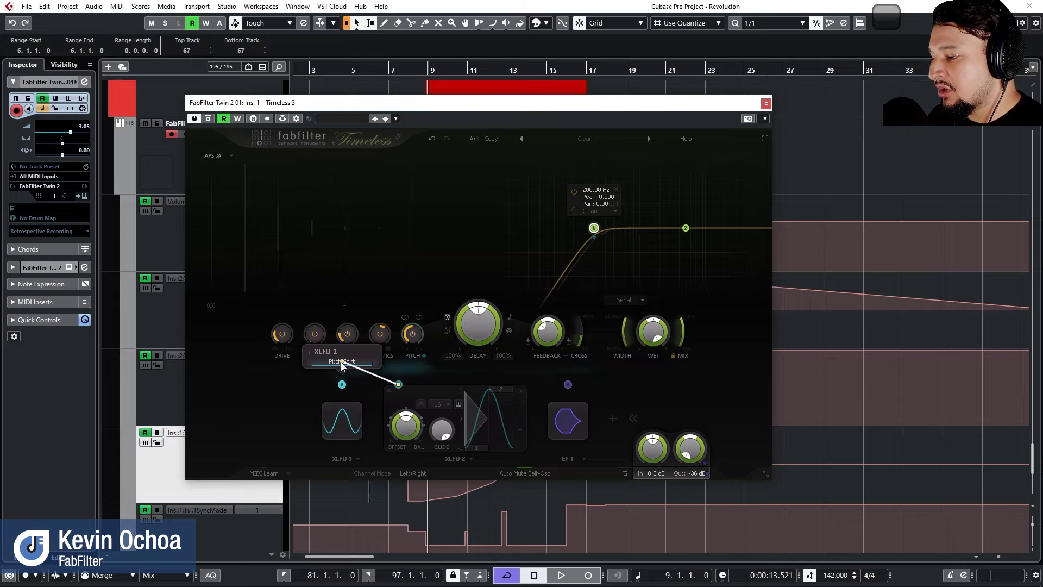
drag(341, 365, 420, 371)
key(space)
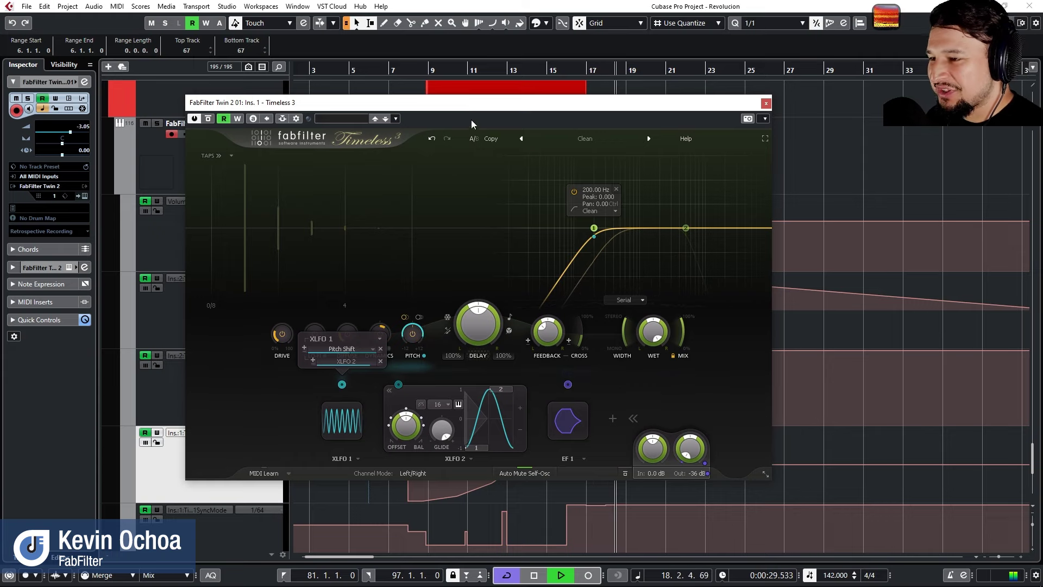
key(space)
Adjust the level of XLFO 1's Pitch Shift slot to about 0.92.
click(344, 349)
click(355, 353)
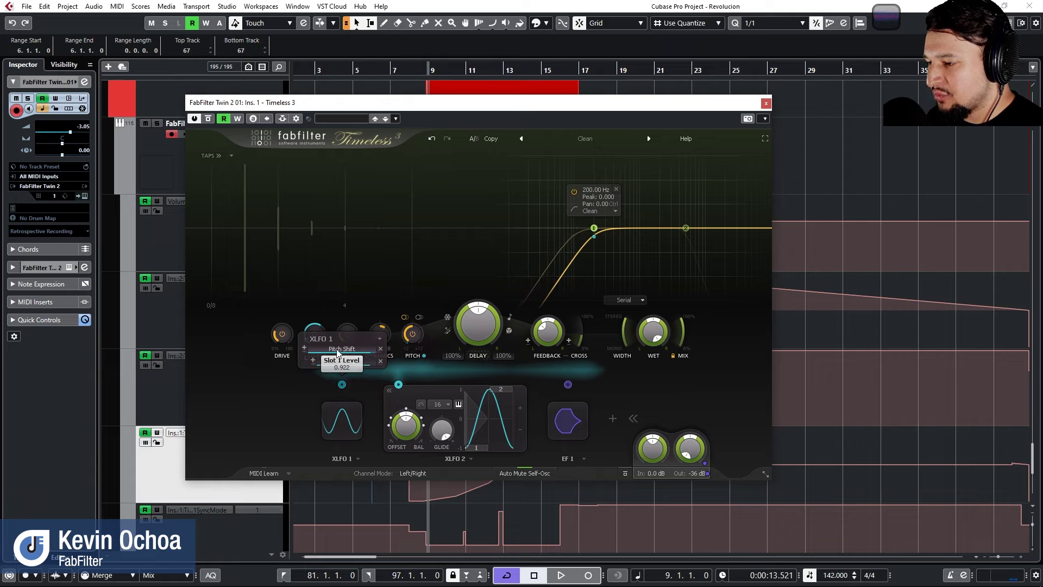
drag(304, 342, 311, 342)
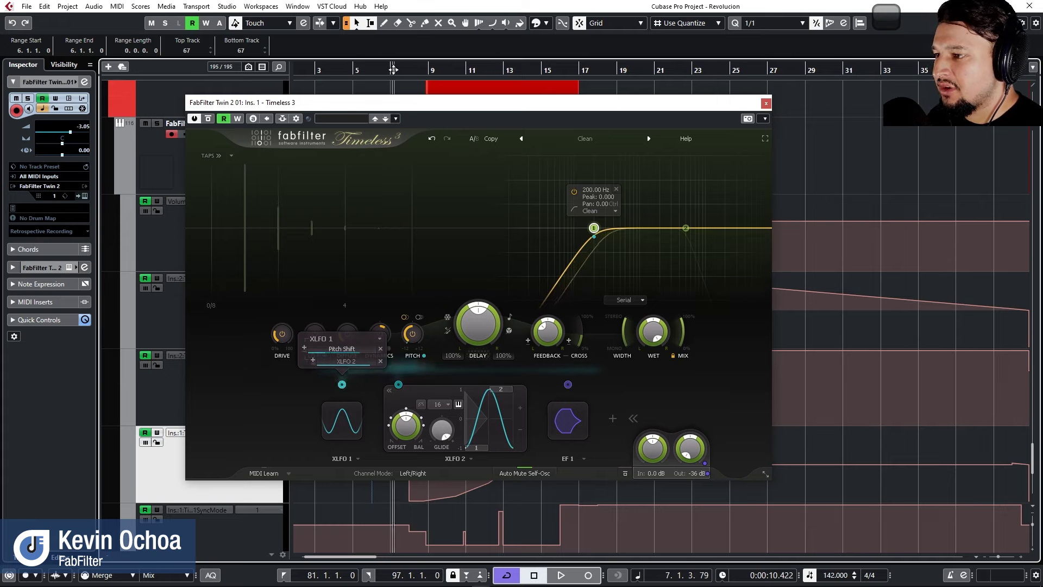
Play the riser from bar 7 to hear XLFO 2 modulating XLFO 1's pitch shift amount.
click(393, 70)
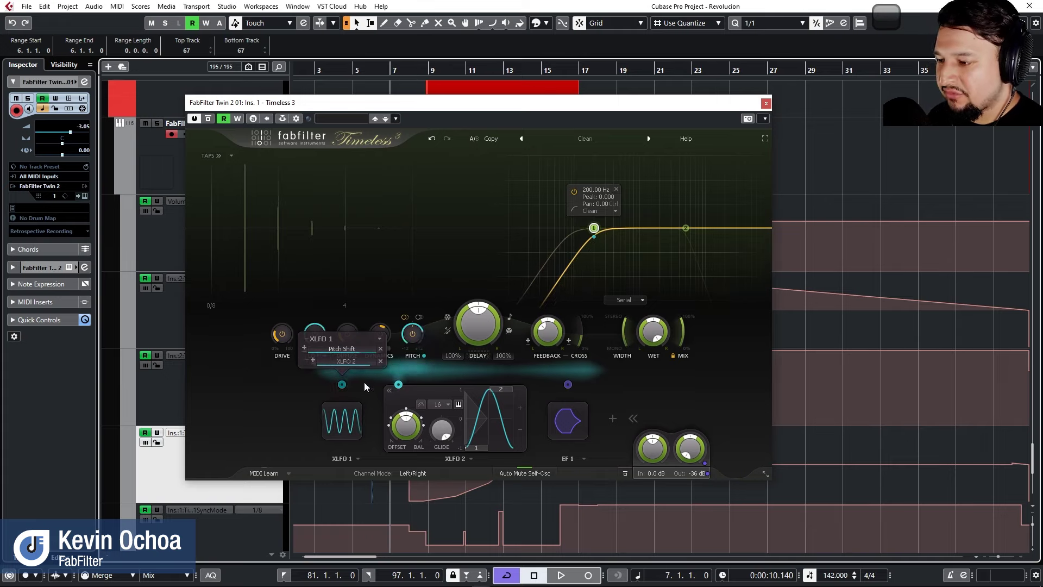
click(724, 386)
key(space)
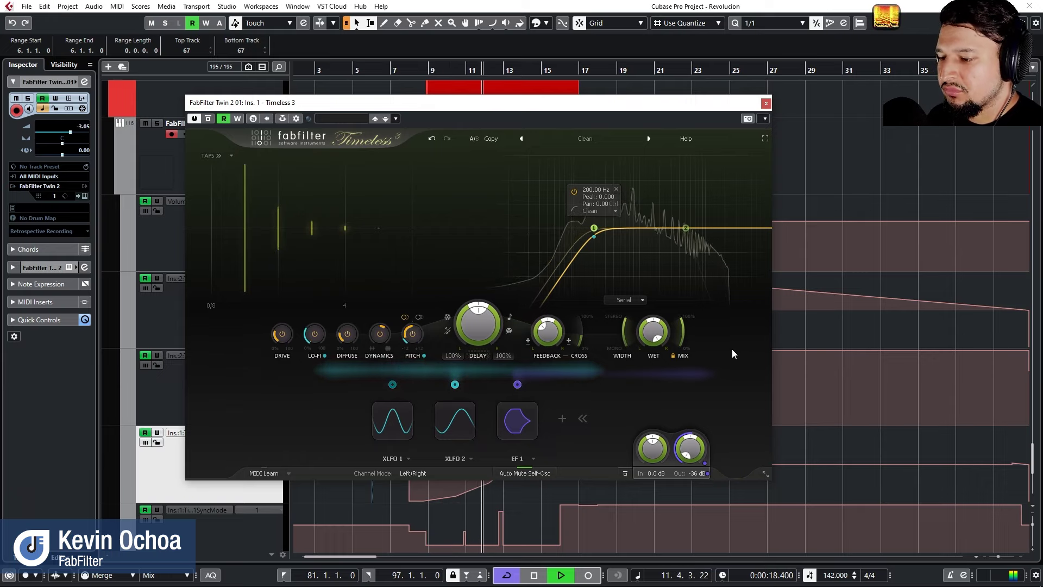
Stop playback, return to bar 7, and set the curve of step 2 in XLFO 1 to Linear.
click(392, 419)
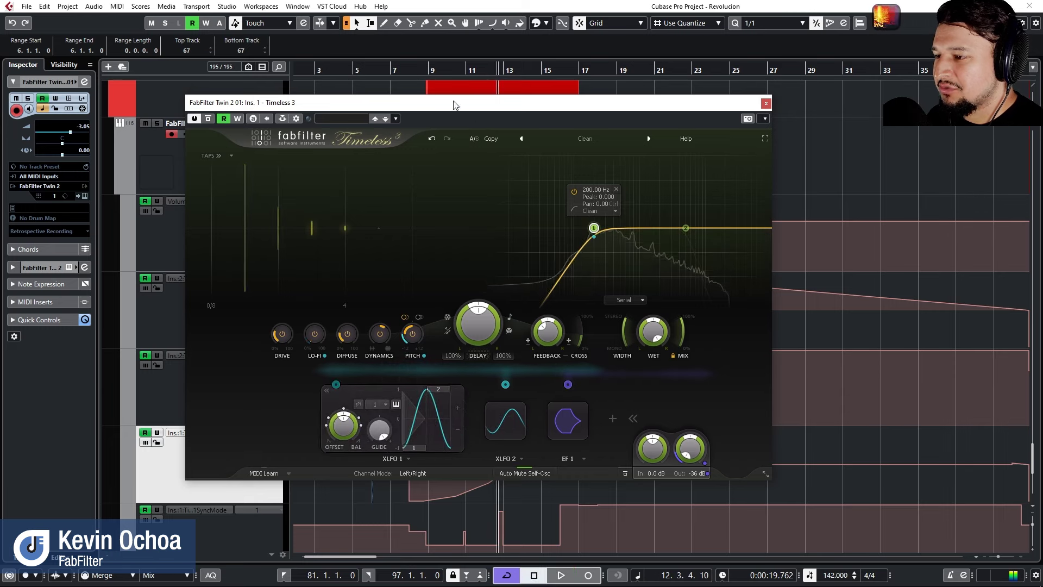
click(398, 67)
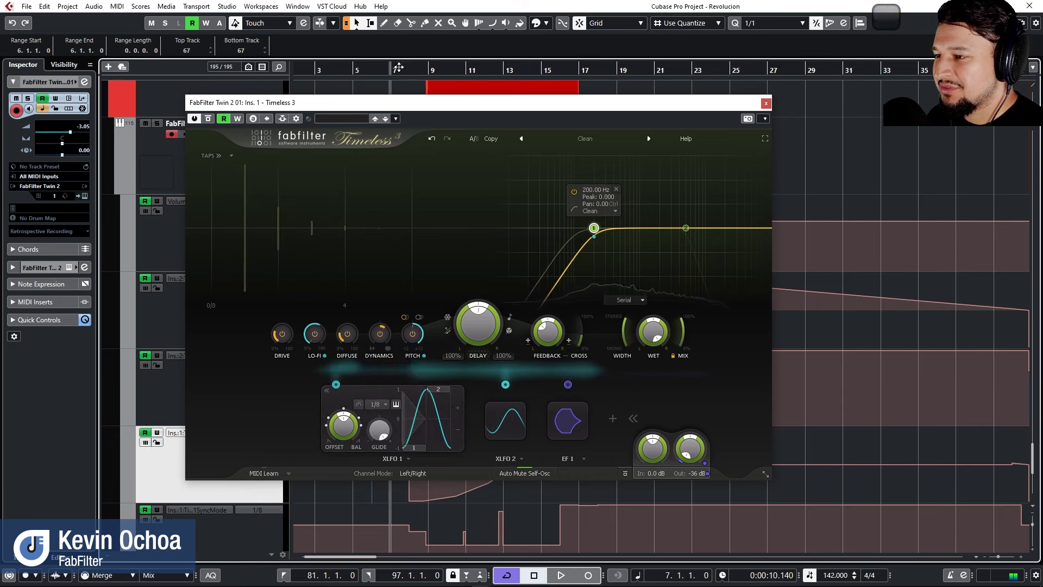
click(438, 400)
click(470, 410)
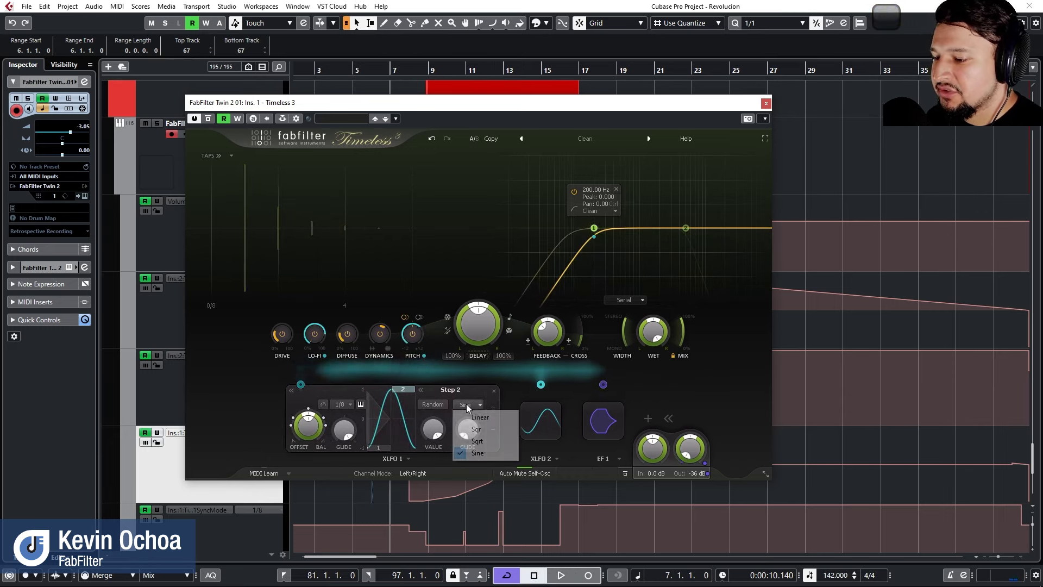
click(474, 421)
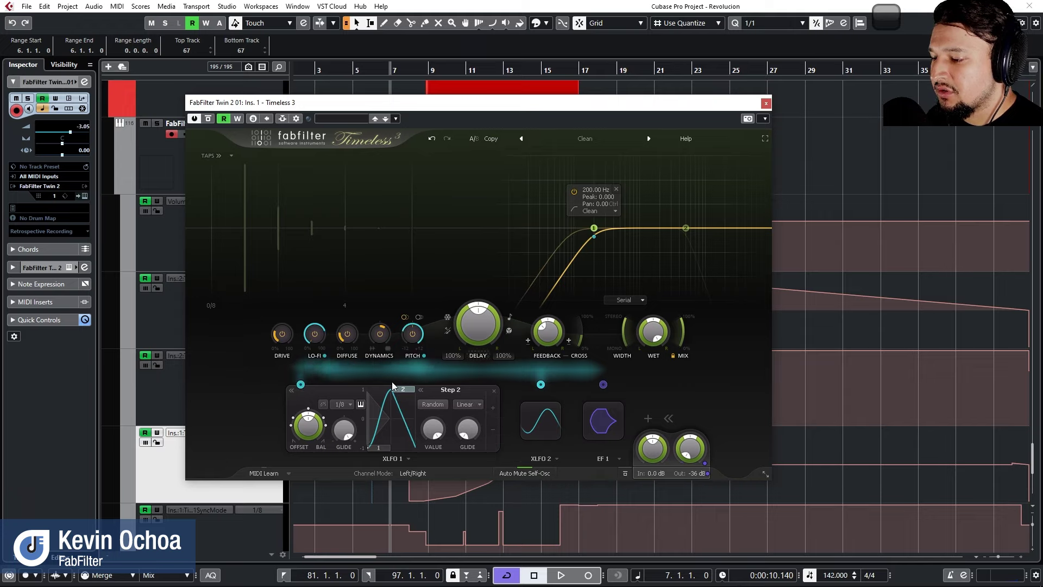
Try Random on step 1 of XLFO 1, switch it off again, and set the step's curve to Linear.
click(380, 448)
click(434, 405)
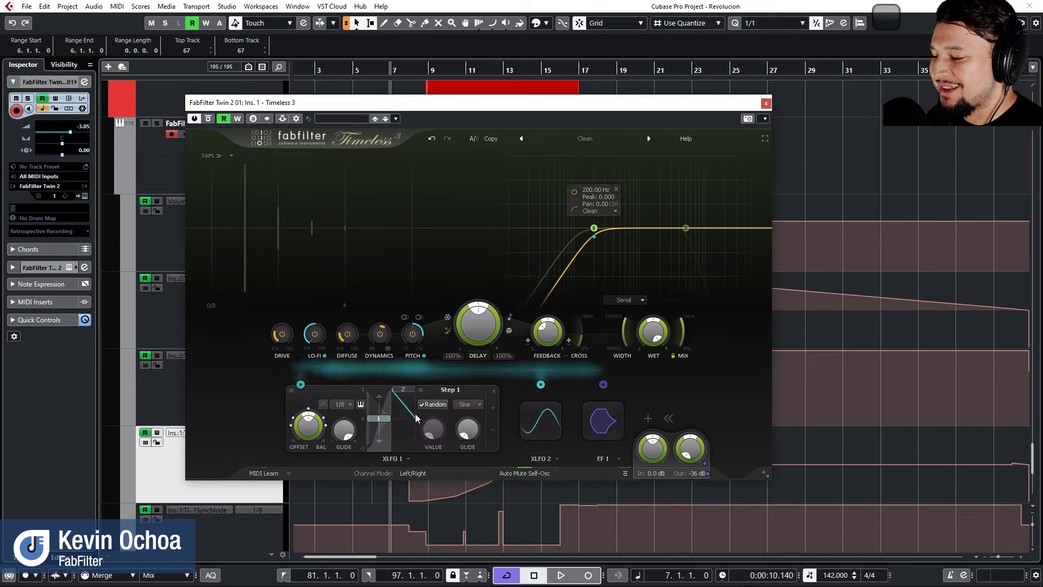
click(378, 414)
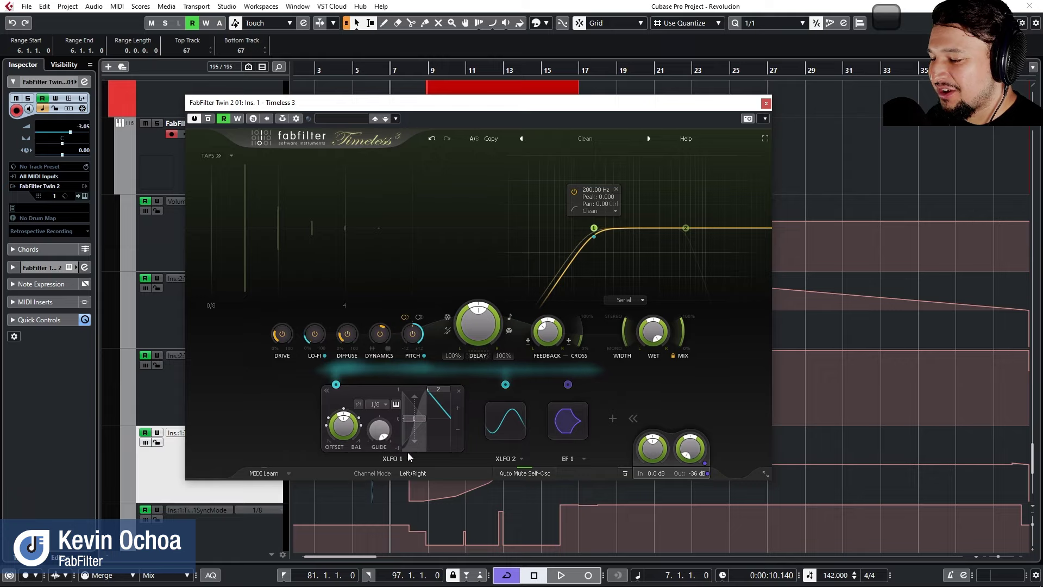
click(424, 424)
click(468, 411)
click(432, 404)
click(458, 409)
click(475, 419)
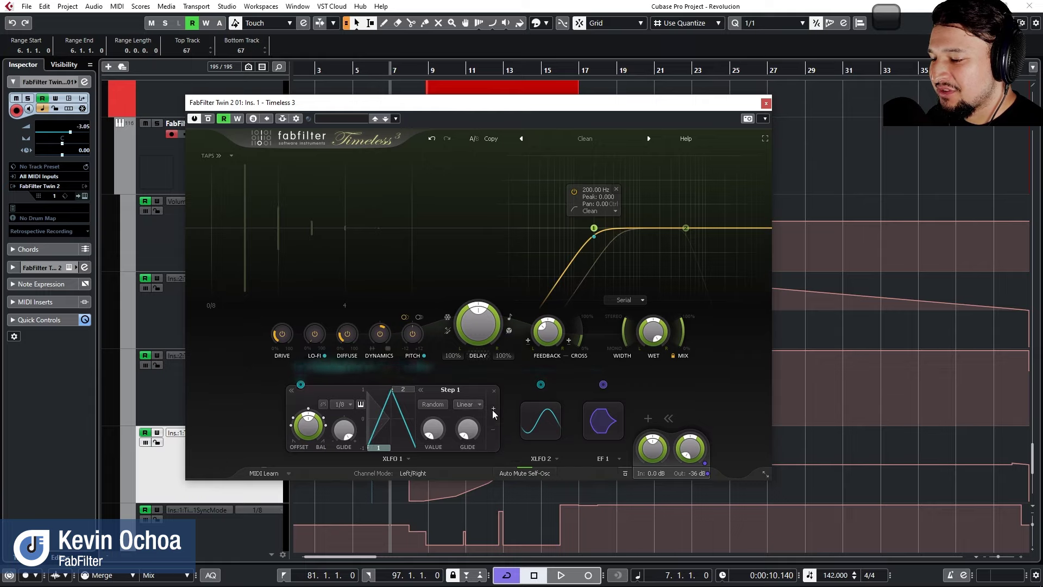
Try adding three more steps to XLFO 1 and undo the additions to return to the two-step shape.
click(493, 408)
click(500, 408)
click(506, 408)
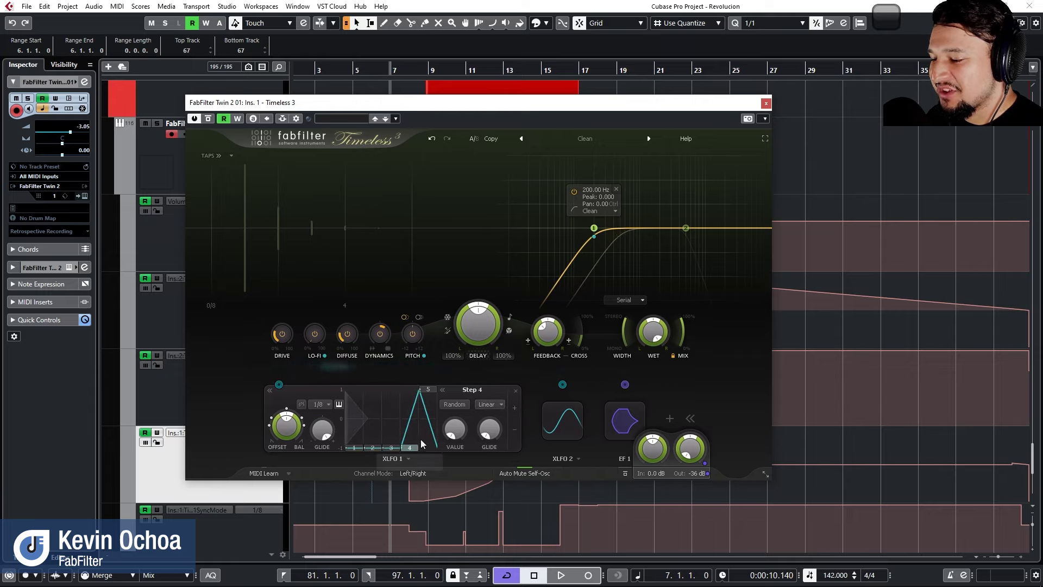
mouse_move(510, 436)
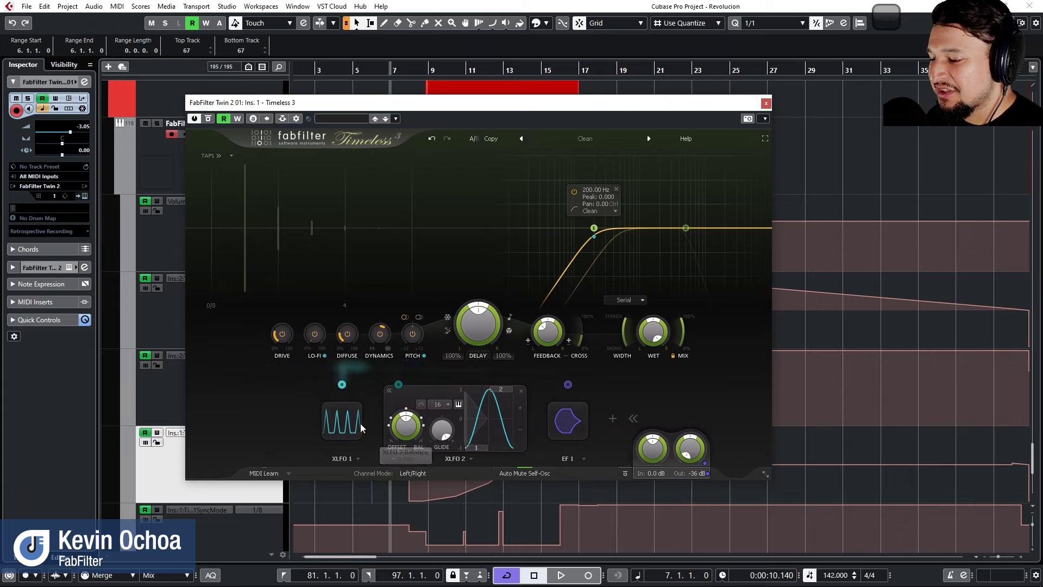
click(473, 433)
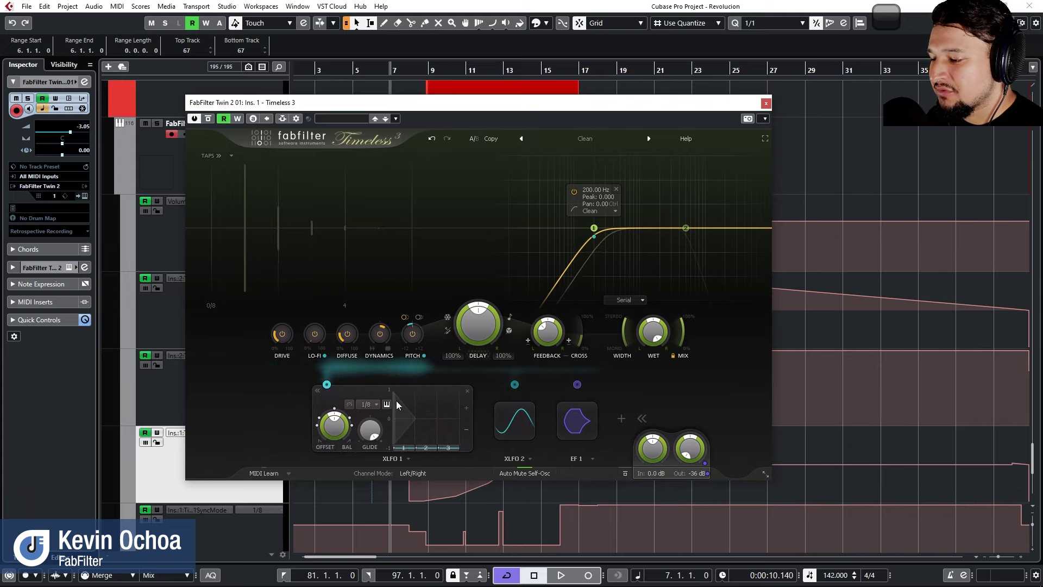
click(433, 138)
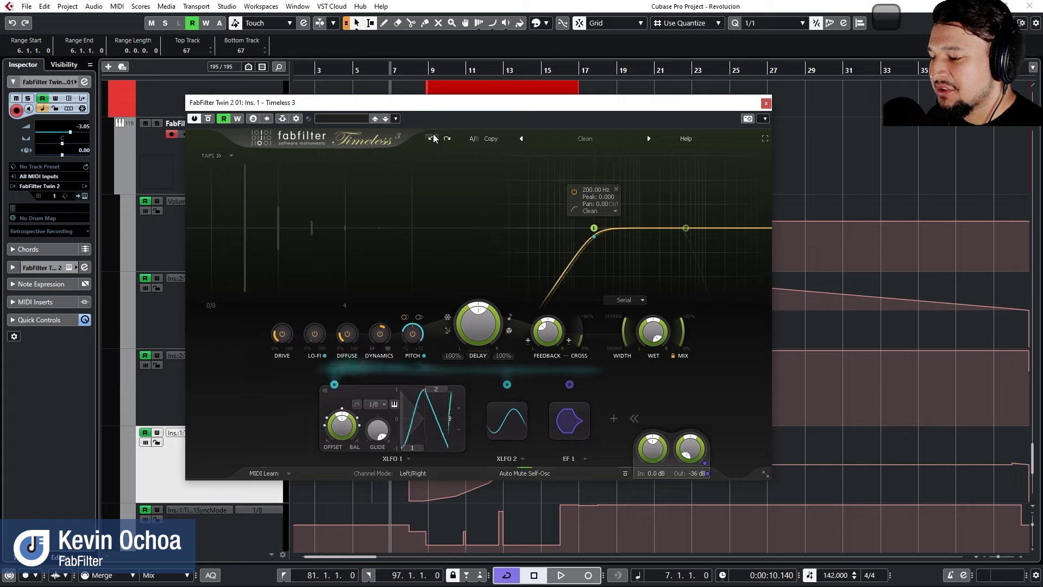
click(446, 140)
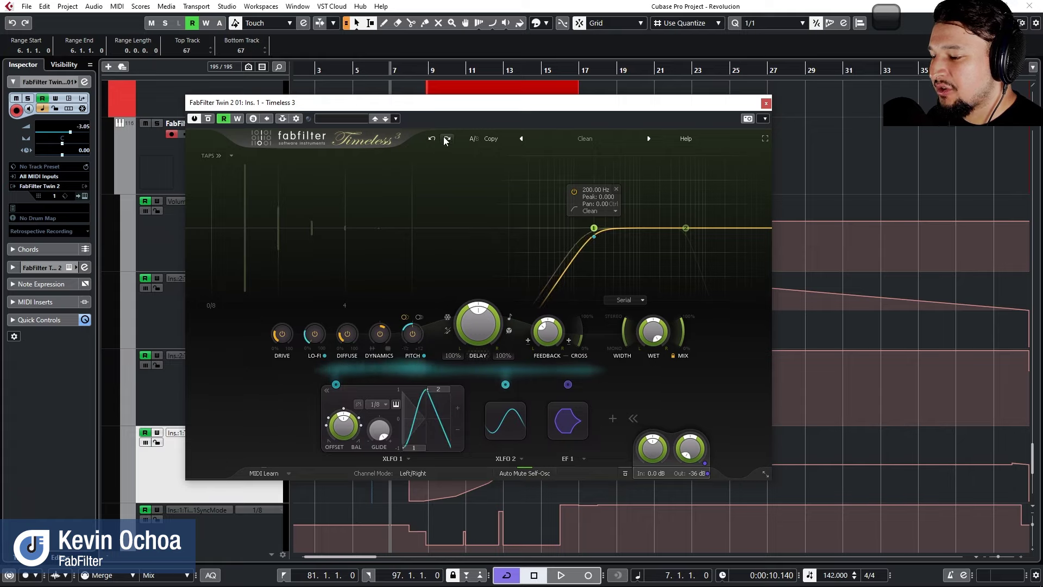
Play the riser from bar 7 with the two linear steps in XLFO 1.
key(space)
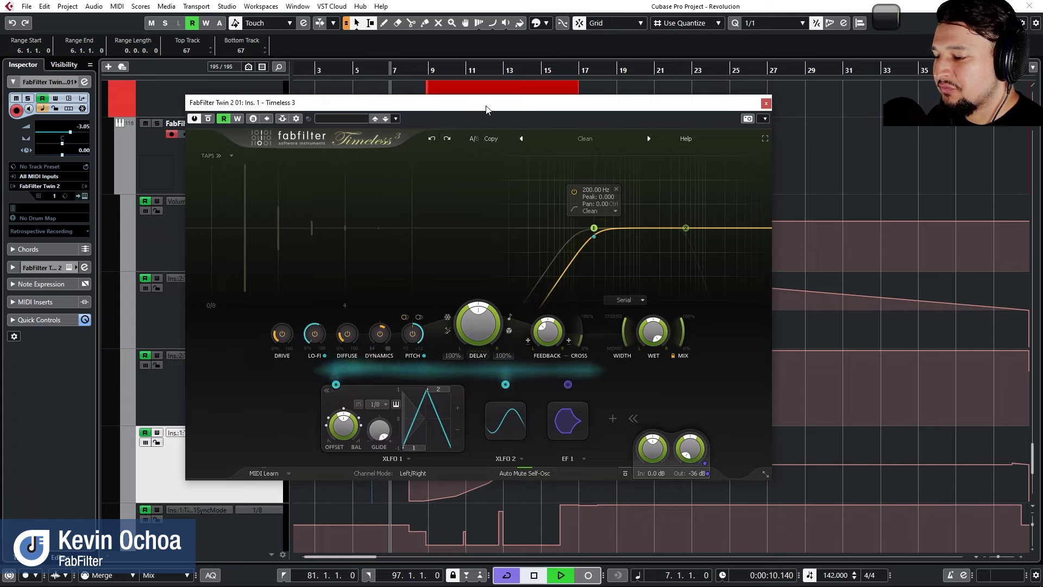